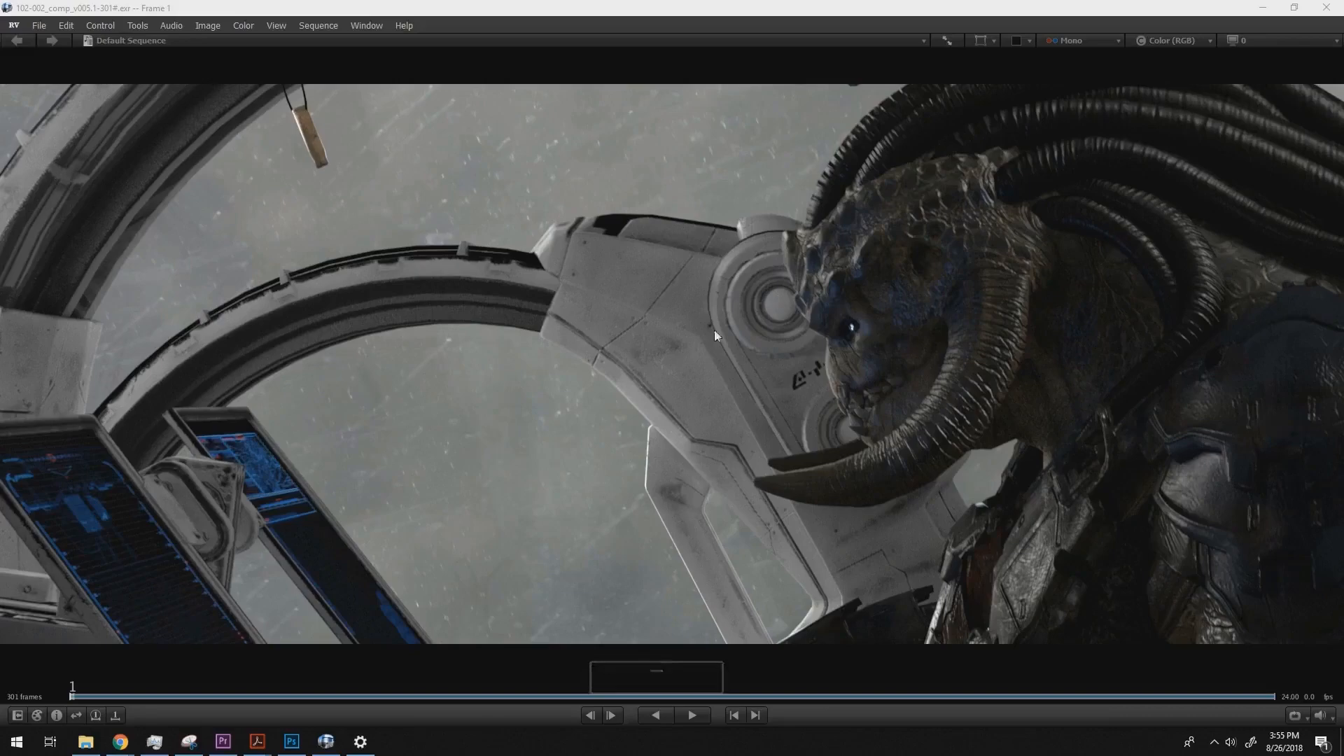
# - Play the comp sequence from the first frame and stop it near the end at frame 298
pyautogui.press('space')
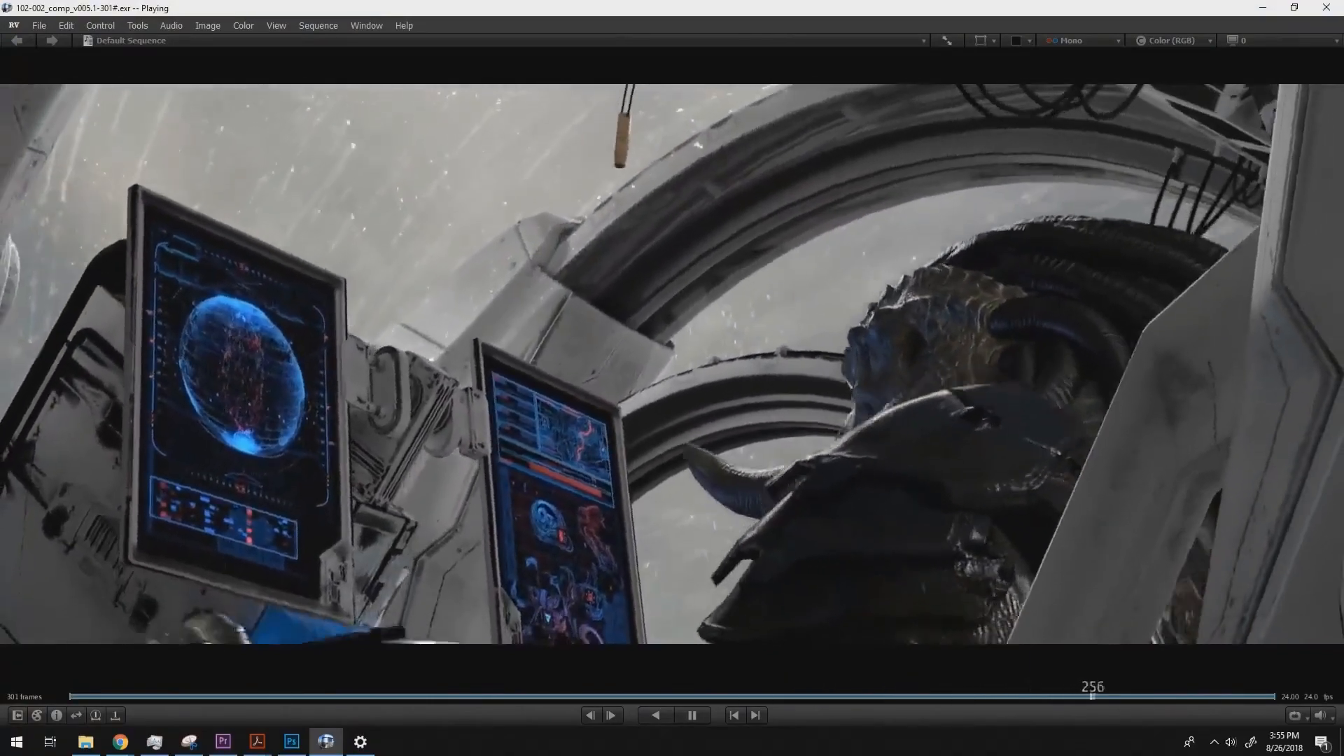
pyautogui.press('space')
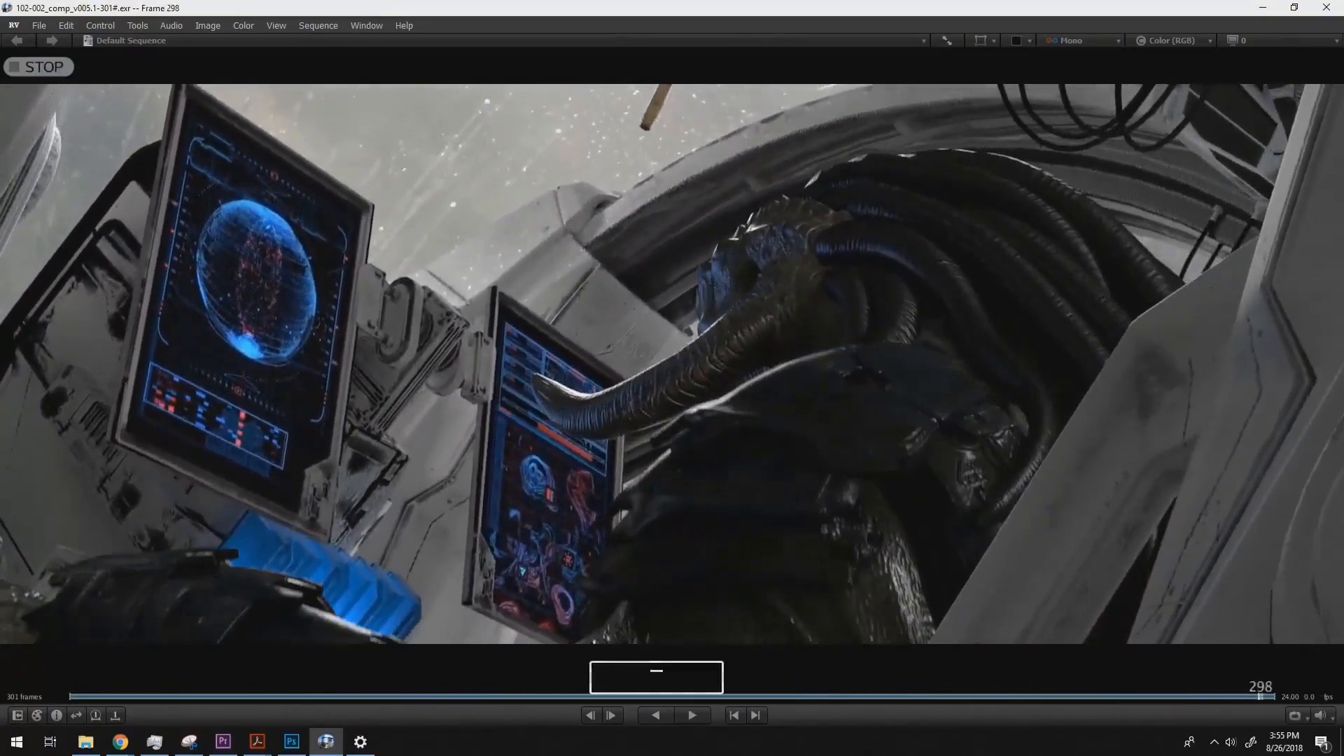
# - Switch to Photoshop, hide the panels, and look at the astronaut cockpit images on the lighting reference board
pyautogui.hotkey('alt', 'Tab')
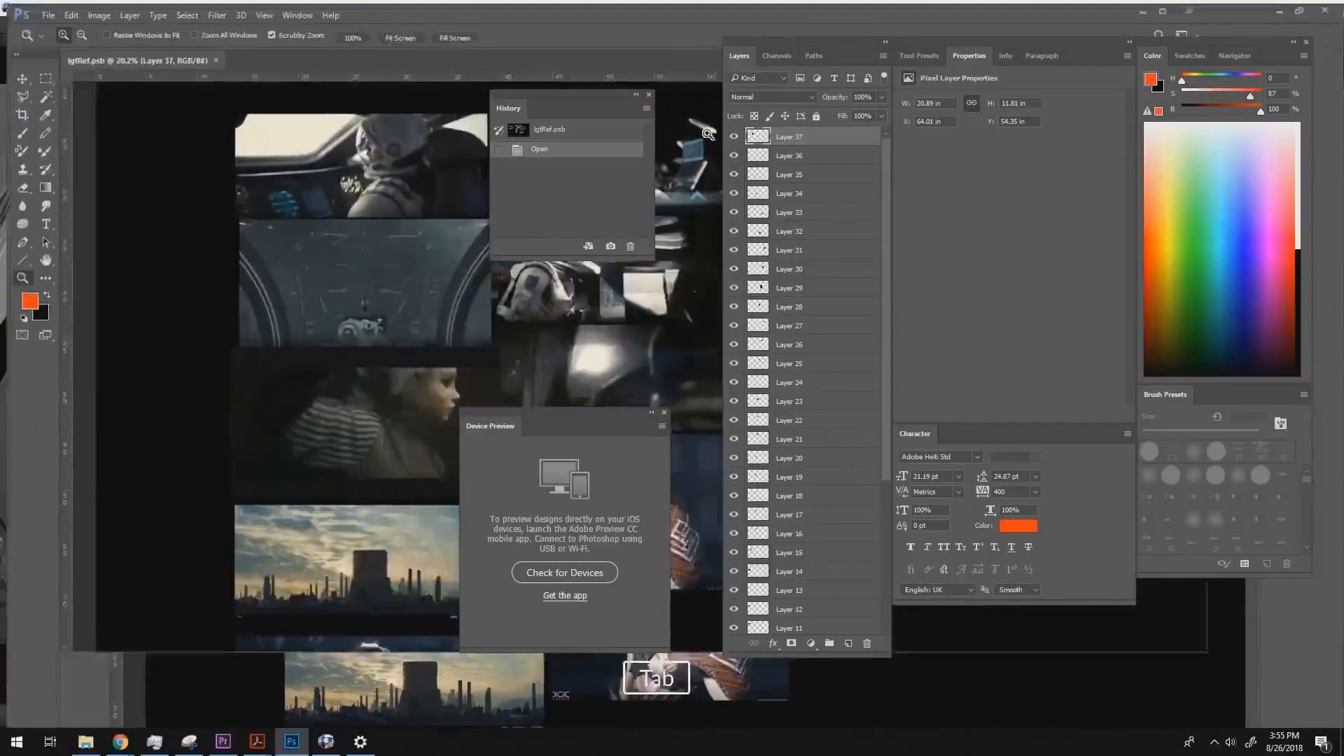
pyautogui.press('Tab')
pyautogui.keyDown('ctrl'); pyautogui.moveTo(537, 273); pyautogui.dragTo(483, 269); pyautogui.keyUp('ctrl')
pyautogui.moveTo(616, 150); pyautogui.dragTo(840, 217)
pyautogui.moveTo(463, 352); pyautogui.dragTo(912, 317)
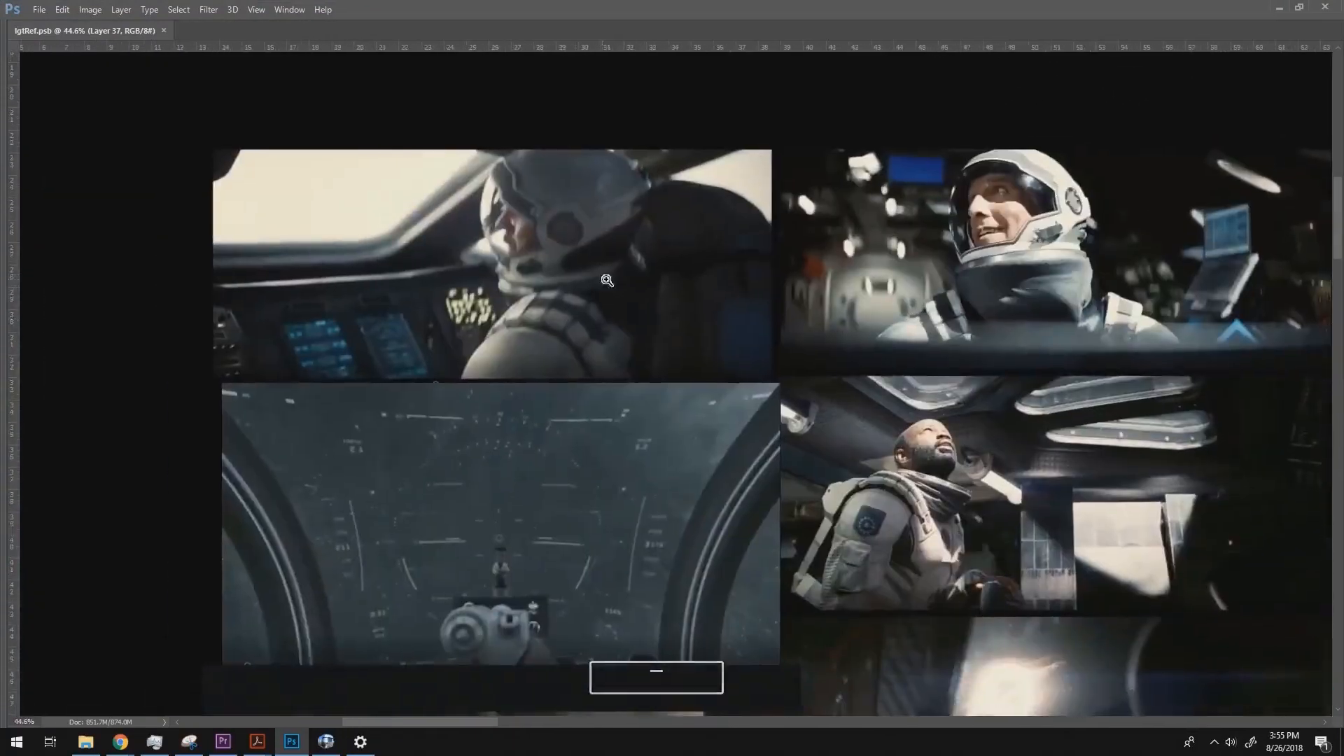
pyautogui.keyDown('ctrl'); pyautogui.moveTo(535, 240); pyautogui.dragTo(628, 293); pyautogui.keyUp('ctrl')
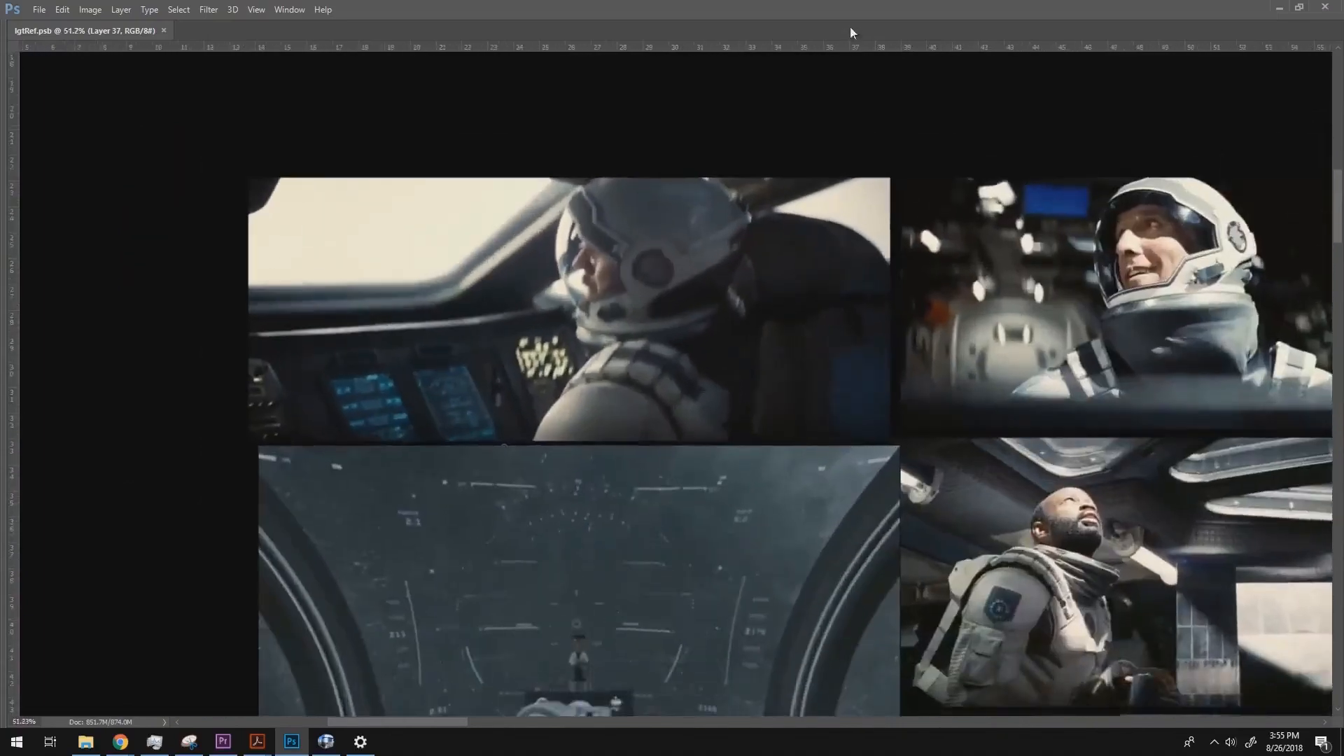
# - Shrink the RV player window and place it beside the Photoshop reference board for side-by-side comparison
pyautogui.doubleClick(852, 11)
pyautogui.click(1090, 7)
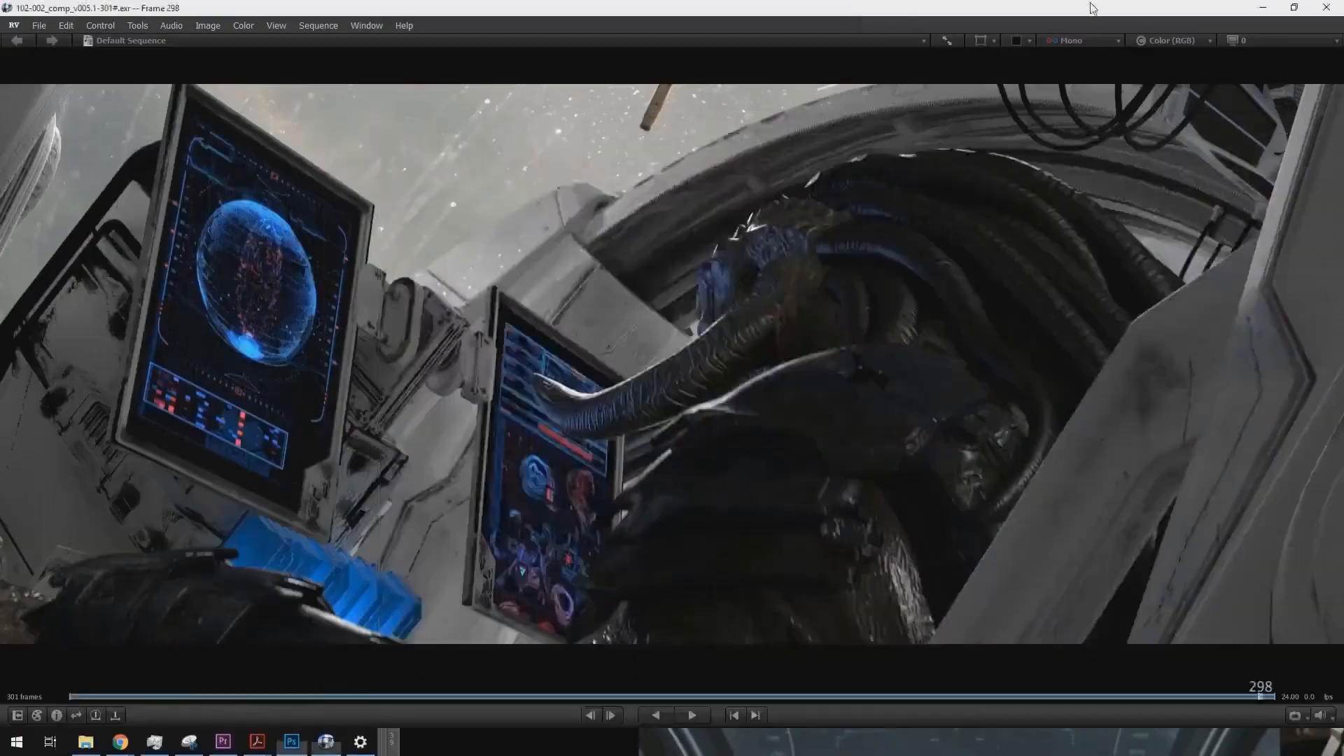
pyautogui.moveTo(1090, 8); pyautogui.dragTo(530, 107)
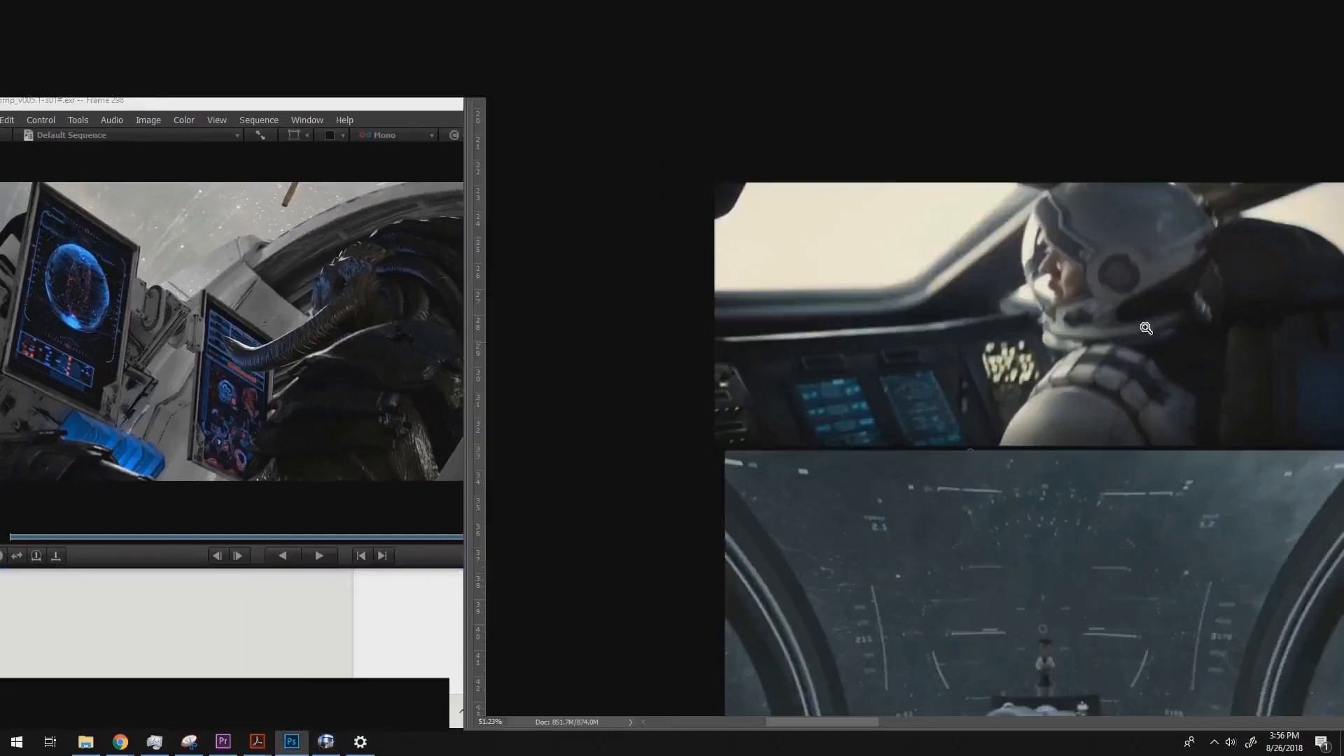
# - Examine the reference of the round cockpit window with HUD markings, up close and in full
pyautogui.keyDown('alt'); pyautogui.scroll(-3, 972, 288); pyautogui.keyUp('alt')
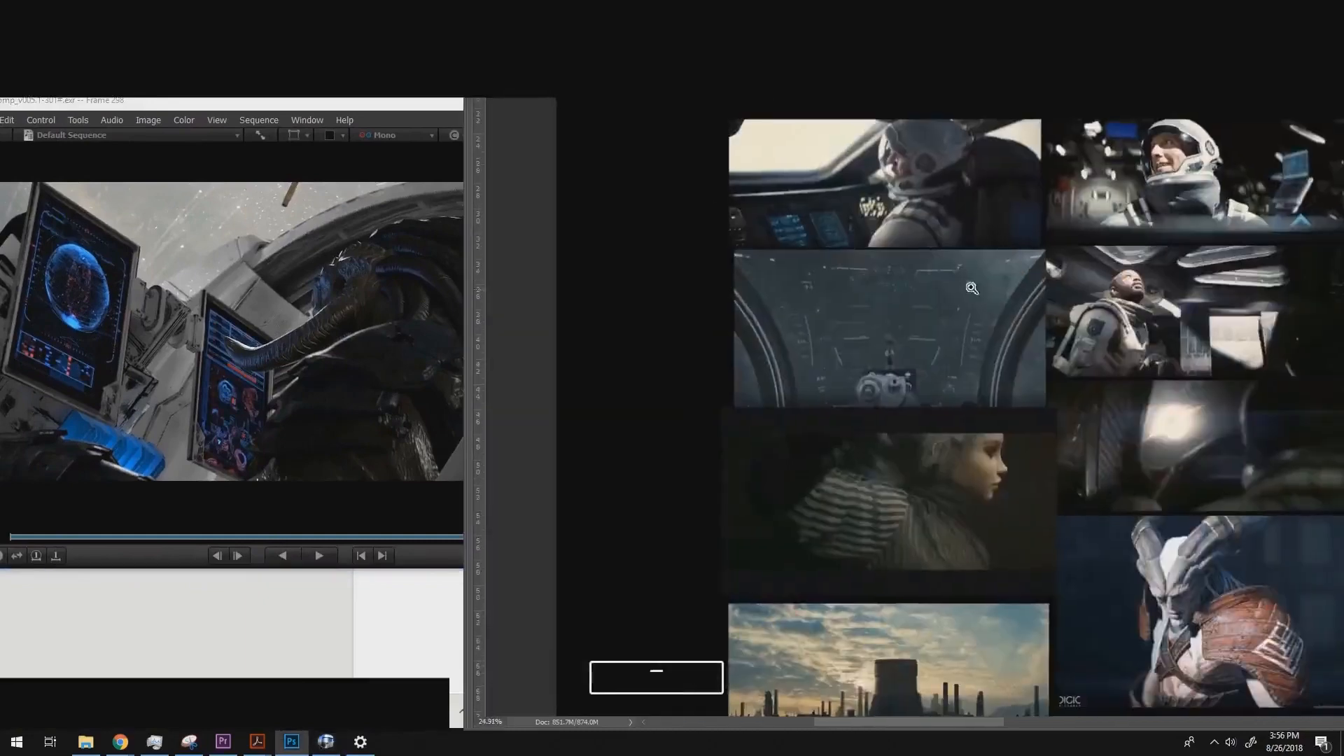
pyautogui.keyDown('alt'); pyautogui.scroll(3, 972, 287); pyautogui.keyUp('alt')
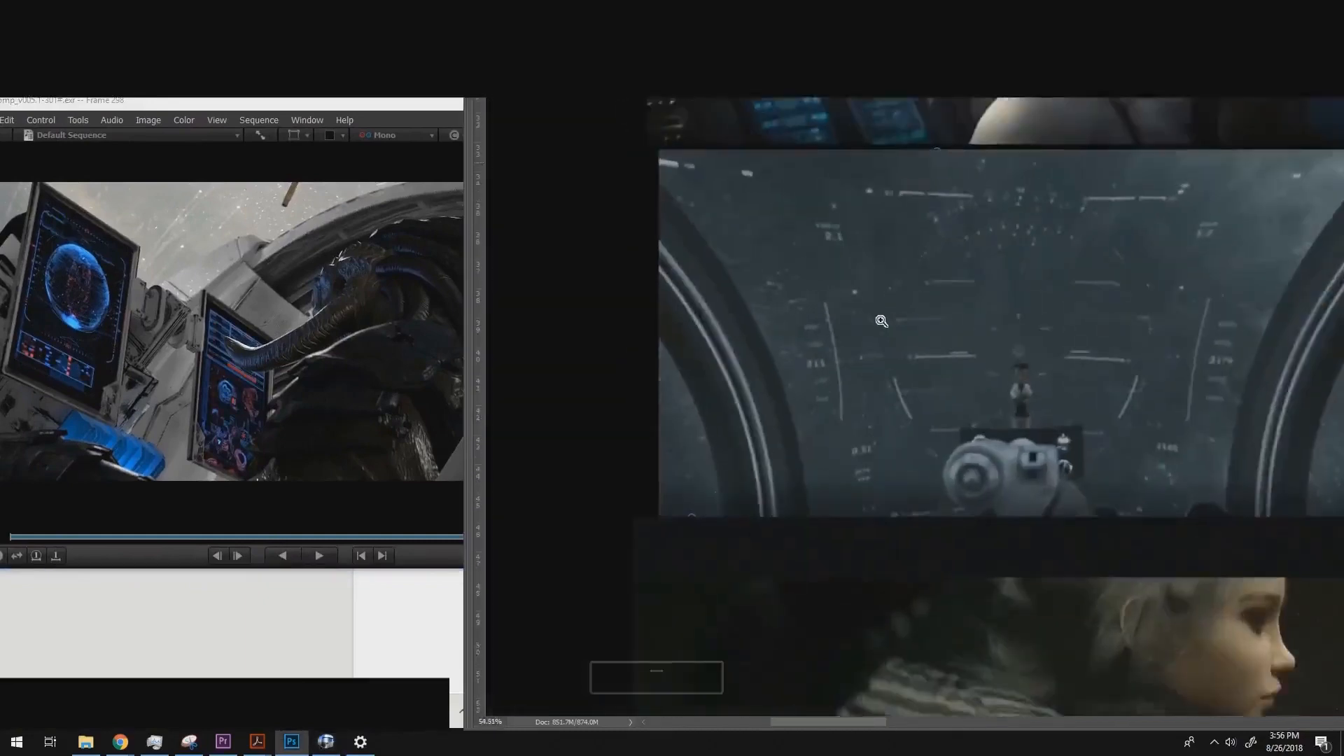
pyautogui.keyDown('ctrl'); pyautogui.moveTo(881, 321); pyautogui.dragTo(1031, 306); pyautogui.keyUp('ctrl')
pyautogui.keyDown('ctrl'); pyautogui.moveTo(829, 407); pyautogui.dragTo(1008, 408); pyautogui.keyUp('ctrl')
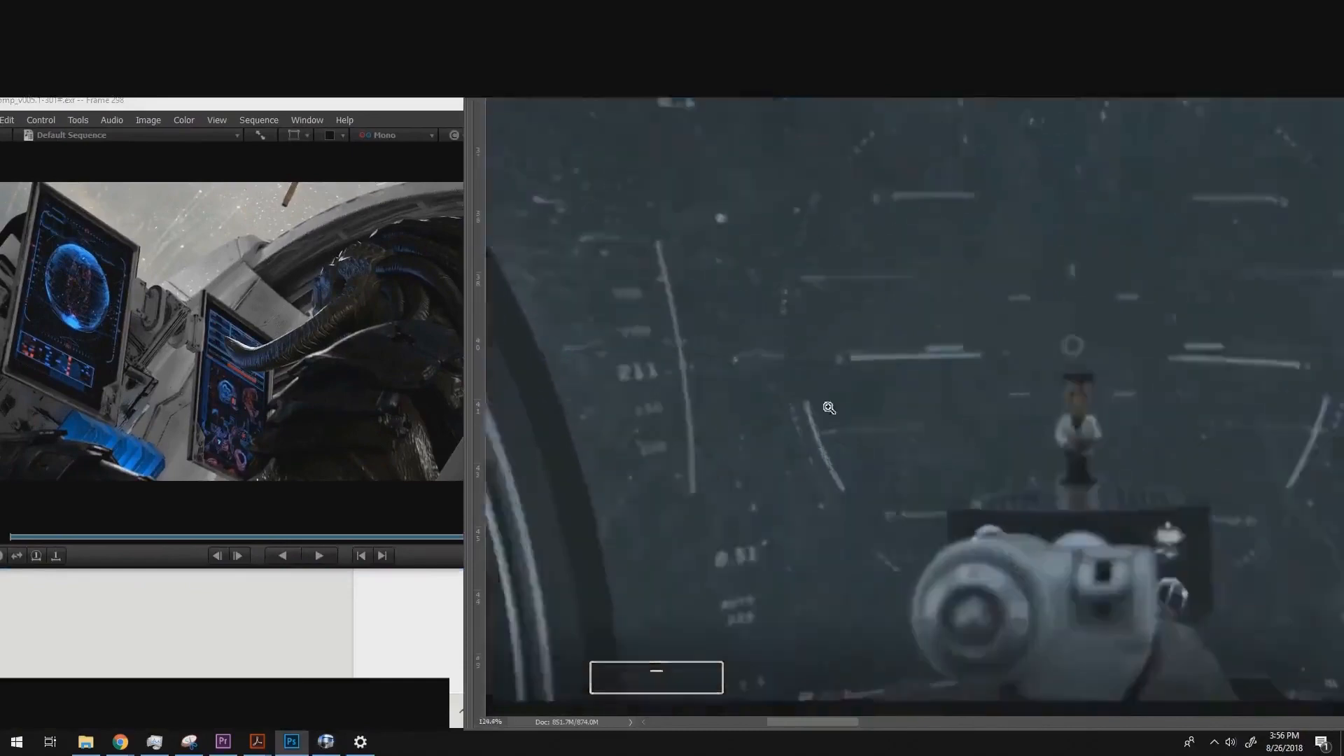
pyautogui.keyDown('alt'); pyautogui.scroll(-3, 829, 408); pyautogui.keyUp('alt')
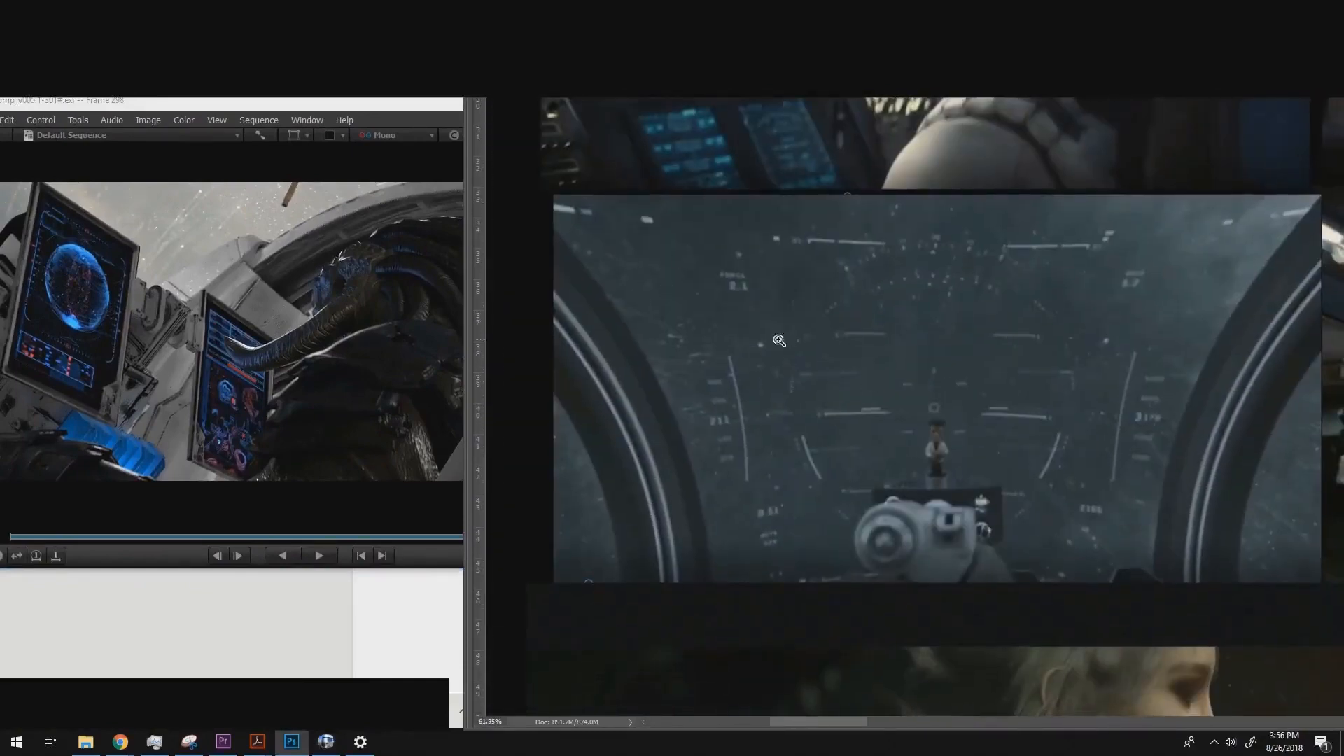
# - Examine the lighting in the helmeted astronaut references and the cabin shot of the astronaut looking up
pyautogui.moveTo(1087, 193); pyautogui.dragTo(1118, 460)
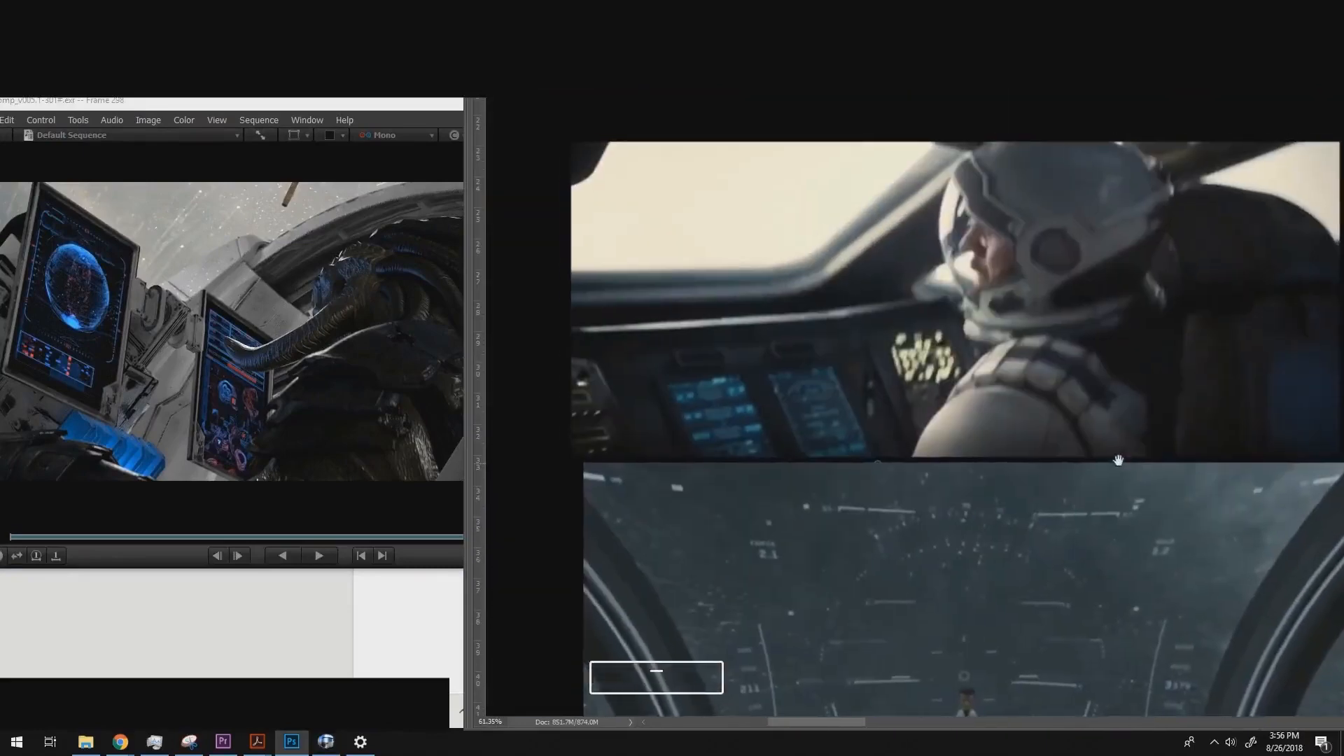
pyautogui.moveTo(1155, 310); pyautogui.dragTo(307, 313)
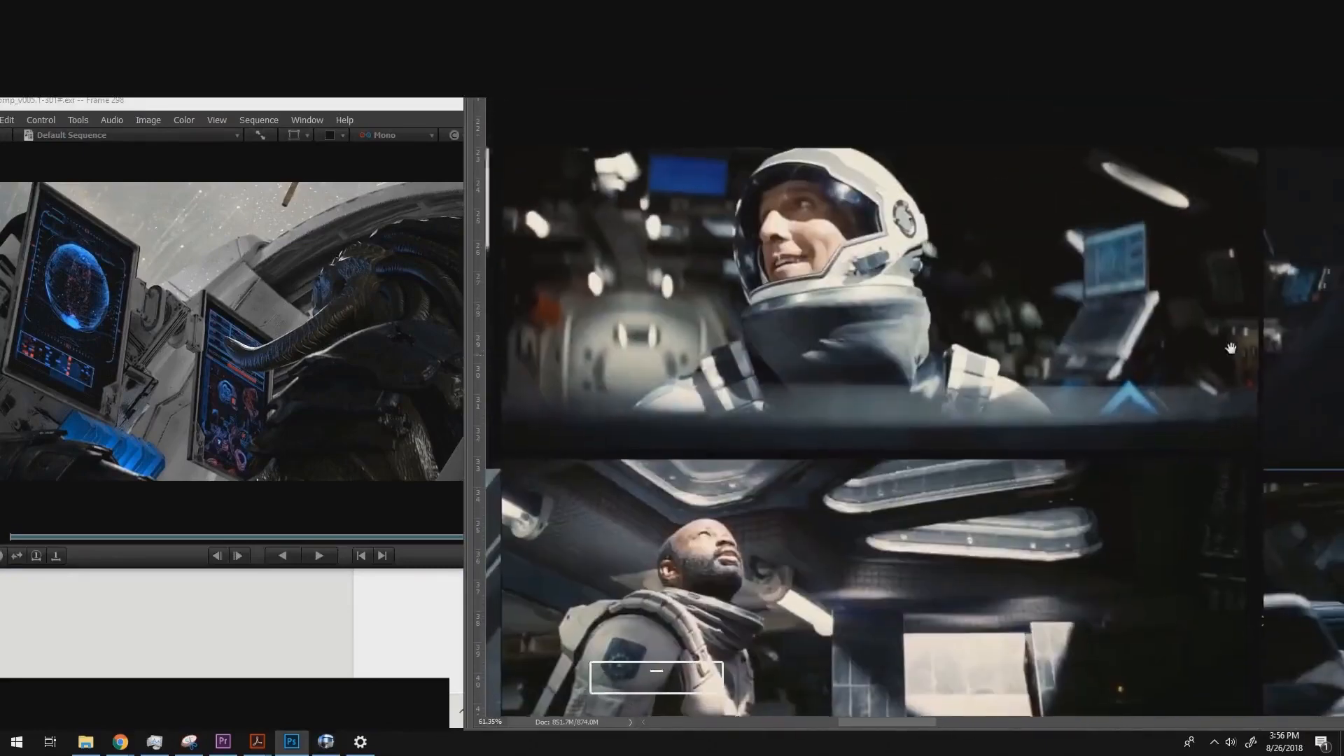
pyautogui.moveTo(845, 217); pyautogui.dragTo(891, 233)
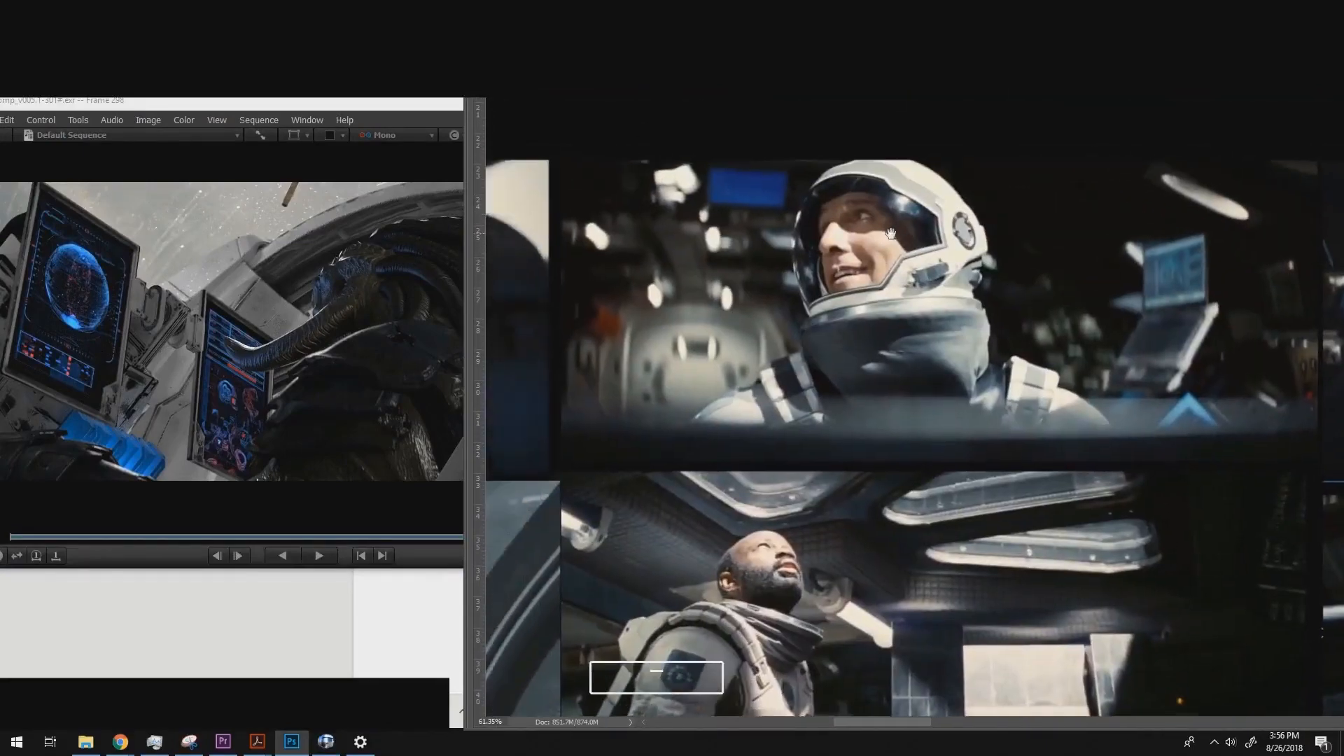
pyautogui.moveTo(918, 363); pyautogui.dragTo(966, 405)
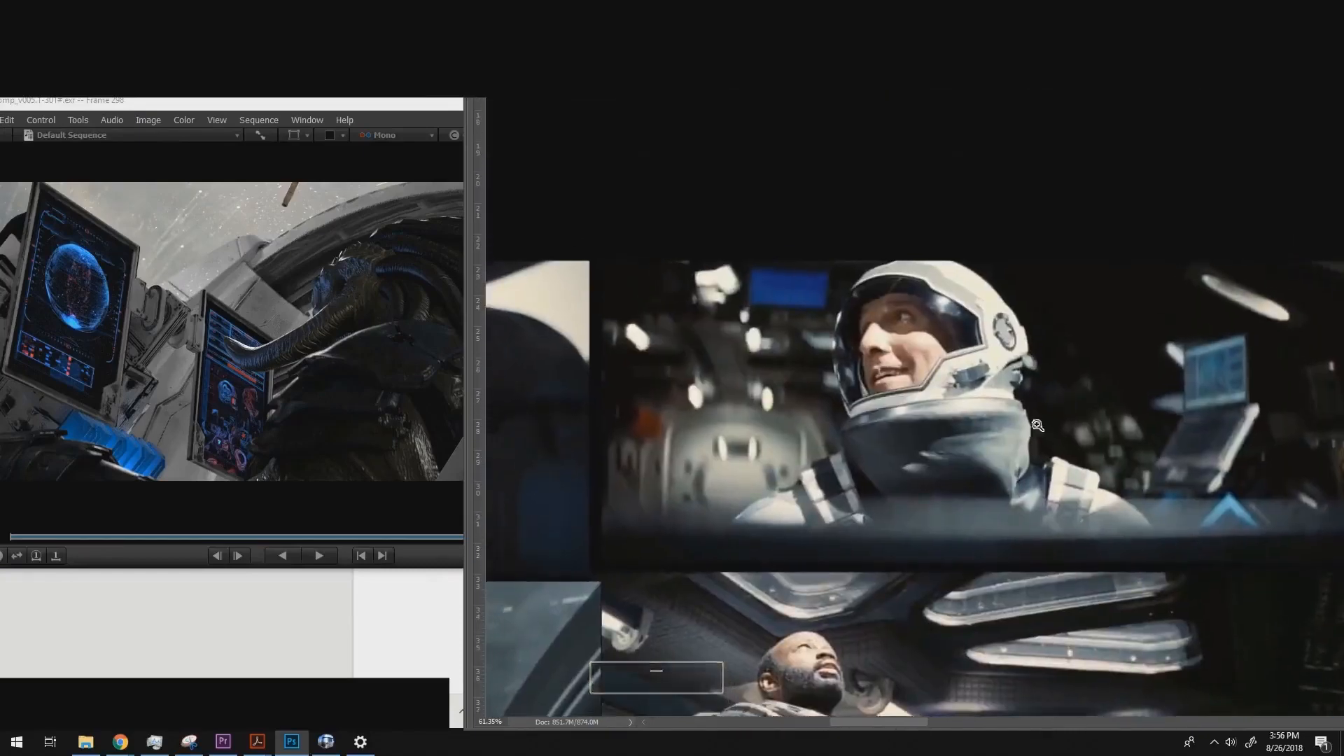
pyautogui.moveTo(957, 574); pyautogui.dragTo(925, 301)
pyautogui.moveTo(895, 345)
pyautogui.keyDown('ctrl'); pyautogui.mouseDown()
pyautogui.moveTo(836, 350)
pyautogui.moveTo(872, 352)
pyautogui.moveTo(1024, 280)
pyautogui.moveTo(1055, 287)
pyautogui.mouseUp(); pyautogui.keyUp('ctrl')
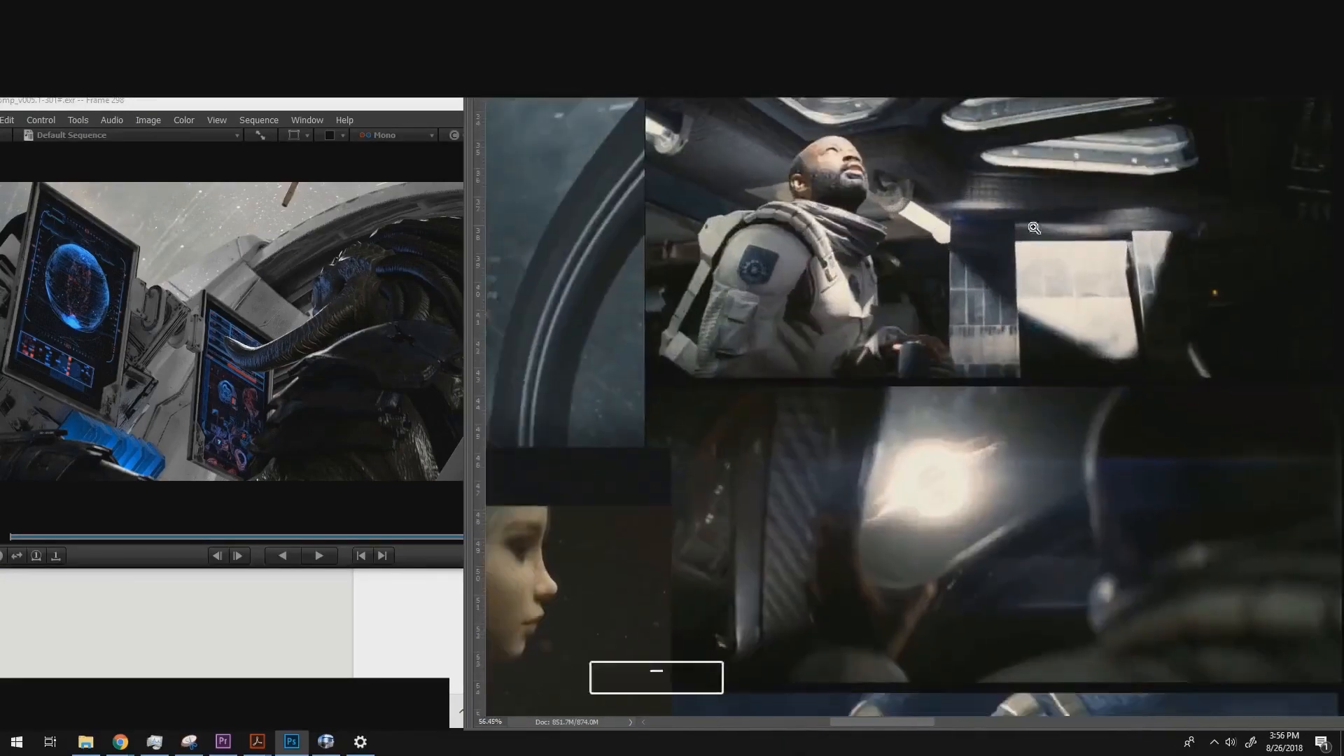
# - Look over the remaining cockpit lighting references and bring the annotated material references into view
pyautogui.moveTo(826, 569); pyautogui.dragTo(1165, 255)
pyautogui.moveTo(828, 470); pyautogui.dragTo(1003, 277)
pyautogui.moveTo(948, 372); pyautogui.dragTo(880, 236)
pyautogui.keyDown('ctrl'); pyautogui.moveTo(1013, 322); pyautogui.dragTo(957, 292); pyautogui.keyUp('ctrl')
pyautogui.moveTo(1303, 230); pyautogui.dragTo(883, 292)
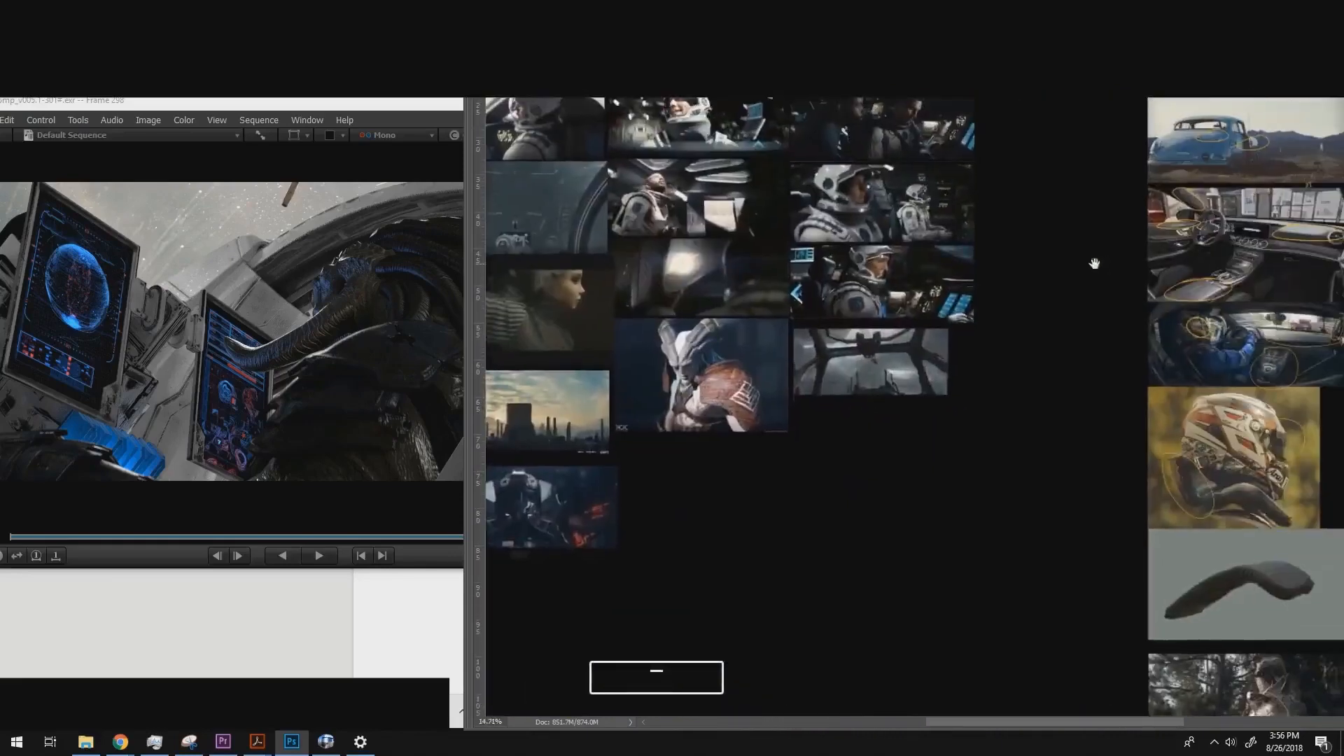
# - Go to frame 49 of the comp in RV and examine the creature's tusk and shoulder armor up close
pyautogui.click(285, 100)
pyautogui.moveTo(587, 313); pyautogui.dragTo(246, 411)
pyautogui.moveTo(409, 383); pyautogui.dragTo(315, 392)
pyautogui.keyDown('ctrl'); pyautogui.moveTo(502, 422); pyautogui.dragTo(496, 420); pyautogui.keyUp('ctrl')
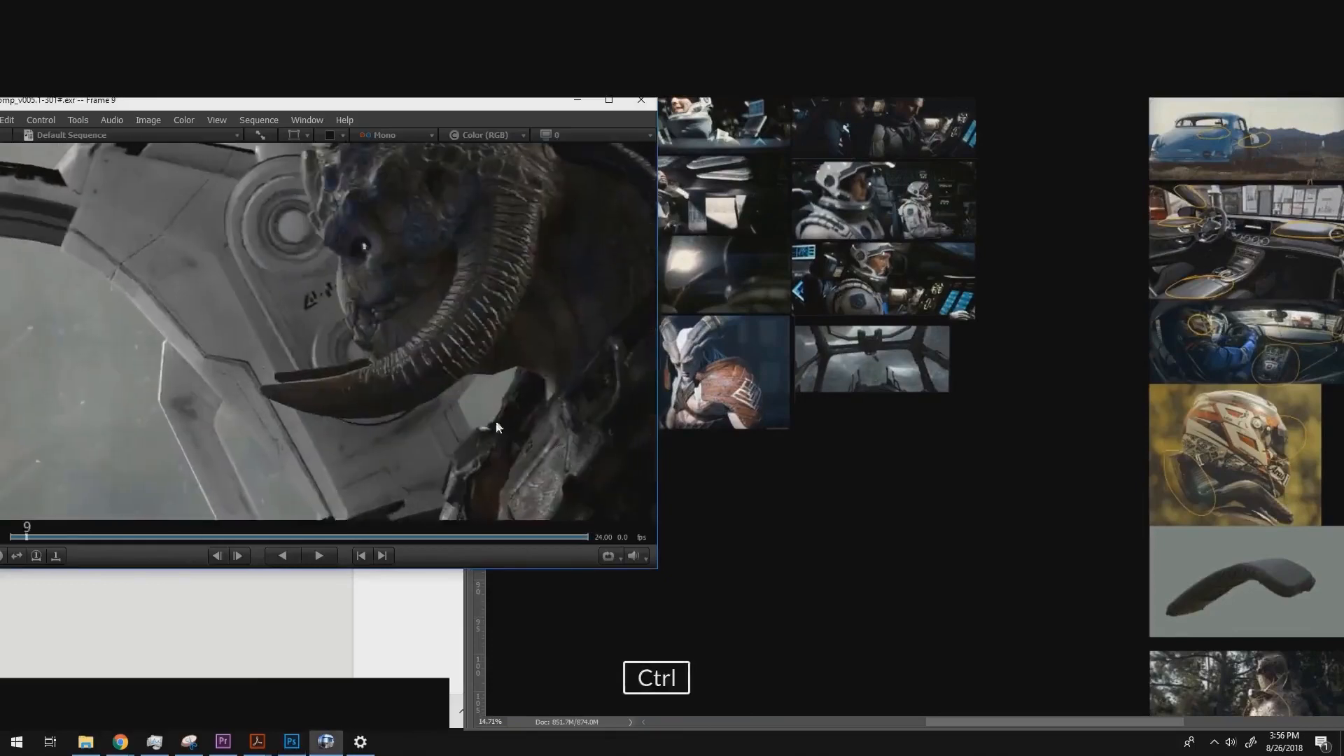
pyautogui.moveTo(350, 371); pyautogui.dragTo(446, 362)
pyautogui.press('space')
pyautogui.moveTo(557, 405); pyautogui.dragTo(488, 356)
pyautogui.keyDown('alt'); pyautogui.moveTo(595, 384); pyautogui.dragTo(323, 349); pyautogui.keyUp('alt')
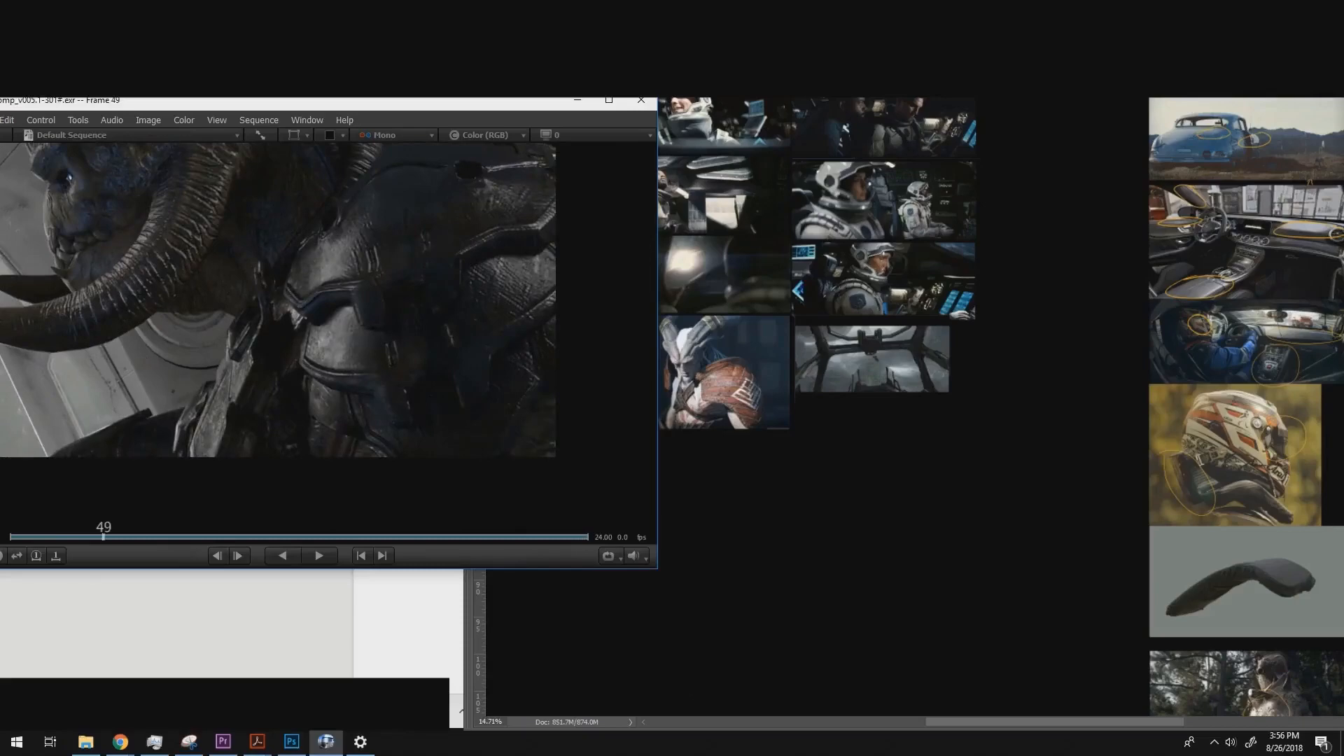
# - Return to Photoshop and examine the scratched orange chest armor in the circled character reference
pyautogui.hotkey('alt', 'Tab')
pyautogui.moveTo(1020, 329); pyautogui.dragTo(382, 169)
pyautogui.moveTo(1220, 465); pyautogui.dragTo(680, 426)
pyautogui.keyDown('ctrl'); pyautogui.moveTo(849, 285); pyautogui.dragTo(931, 355); pyautogui.keyUp('ctrl')
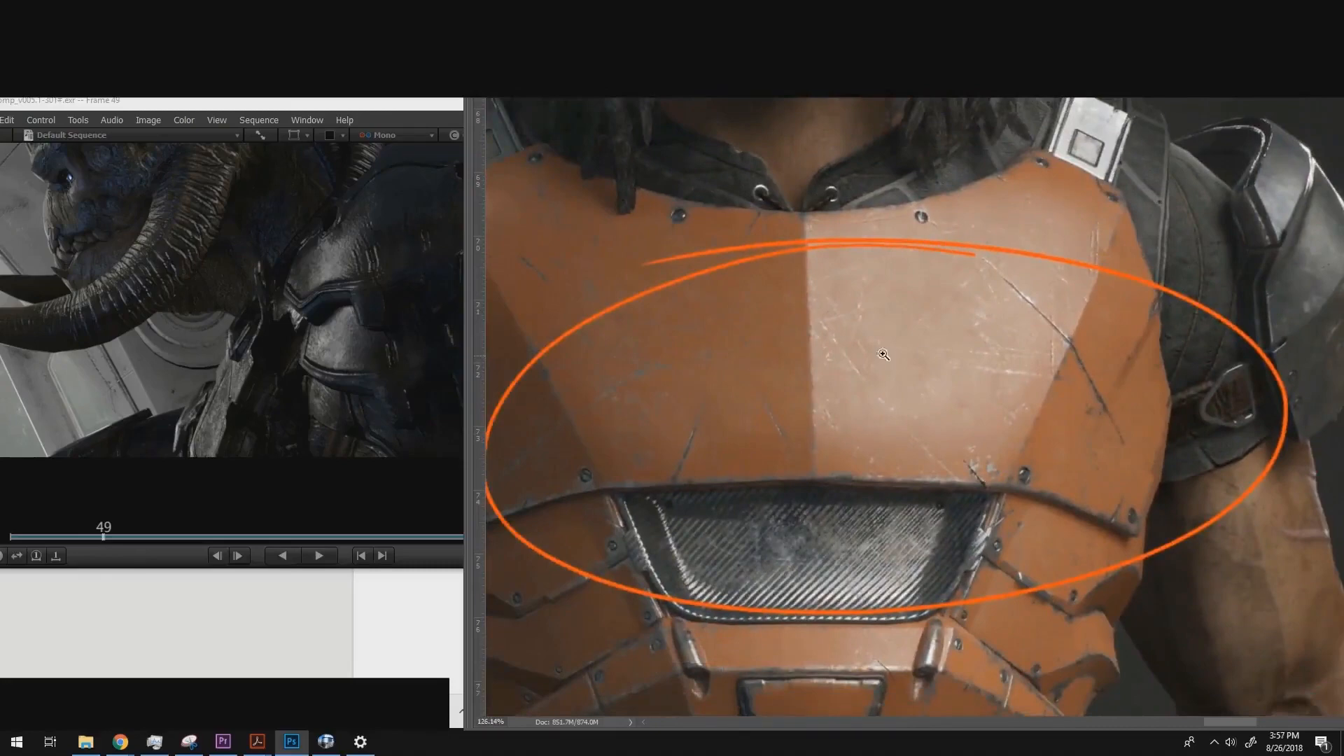
pyautogui.moveTo(857, 255); pyautogui.dragTo(957, 525)
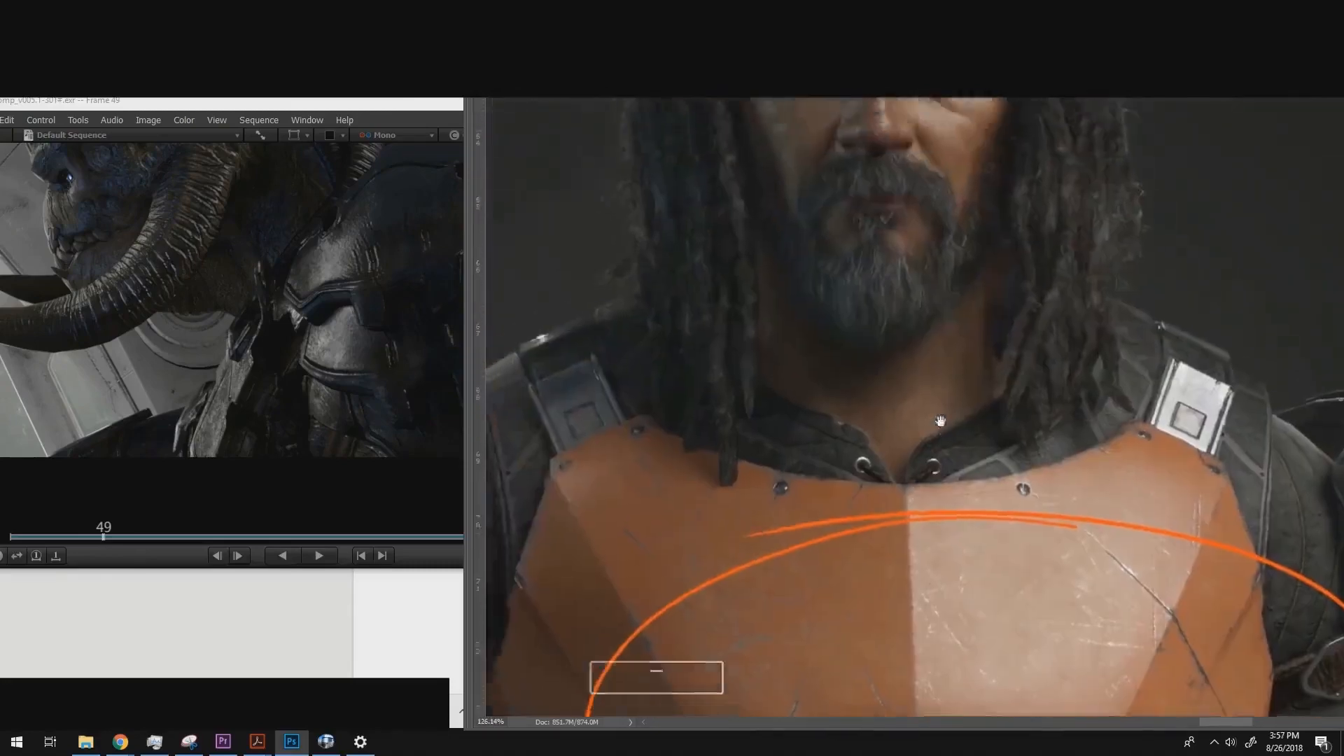
pyautogui.keyDown('ctrl'); pyautogui.moveTo(945, 434); pyautogui.dragTo(786, 420); pyautogui.keyUp('ctrl')
# - Examine the circled visor and collar areas in the racing helmet reference photo
pyautogui.moveTo(560, 337); pyautogui.dragTo(1060, 428)
pyautogui.moveTo(857, 492); pyautogui.dragTo(891, 420)
pyautogui.keyDown('ctrl'); pyautogui.moveTo(891, 421); pyautogui.dragTo(870, 340); pyautogui.keyUp('ctrl')
pyautogui.keyDown('ctrl'); pyautogui.moveTo(869, 340); pyautogui.dragTo(929, 306); pyautogui.keyUp('ctrl')
pyautogui.keyDown('ctrl'); pyautogui.moveTo(922, 418); pyautogui.dragTo(848, 462); pyautogui.keyUp('ctrl')
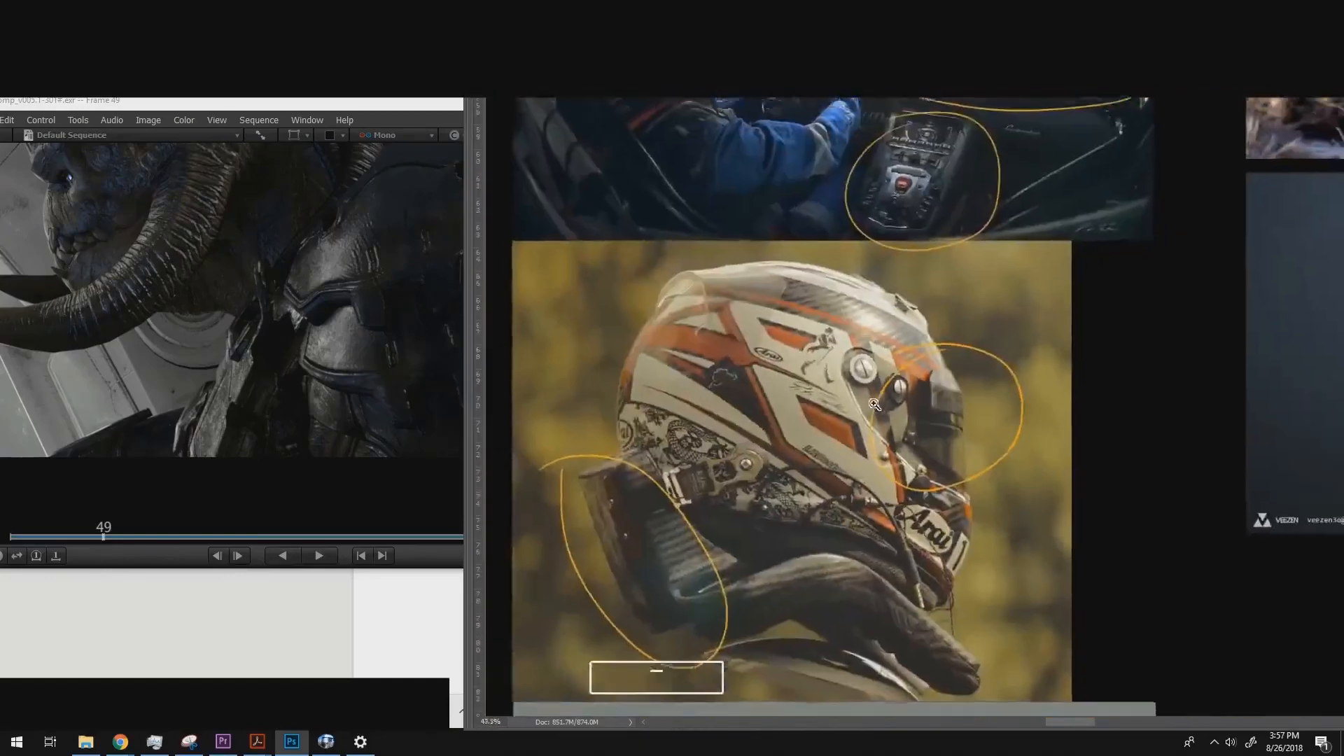
# - Examine the circled worn metal armor in the For Honor knight reference
pyautogui.moveTo(845, 595); pyautogui.dragTo(903, 333)
pyautogui.keyDown('ctrl'); pyautogui.moveTo(987, 408); pyautogui.dragTo(927, 401); pyautogui.keyUp('ctrl')
pyautogui.moveTo(997, 660); pyautogui.dragTo(888, 387)
pyautogui.keyDown('ctrl'); pyautogui.moveTo(835, 311); pyautogui.dragTo(931, 336); pyautogui.keyUp('ctrl')
pyautogui.moveTo(1085, 307); pyautogui.dragTo(943, 355)
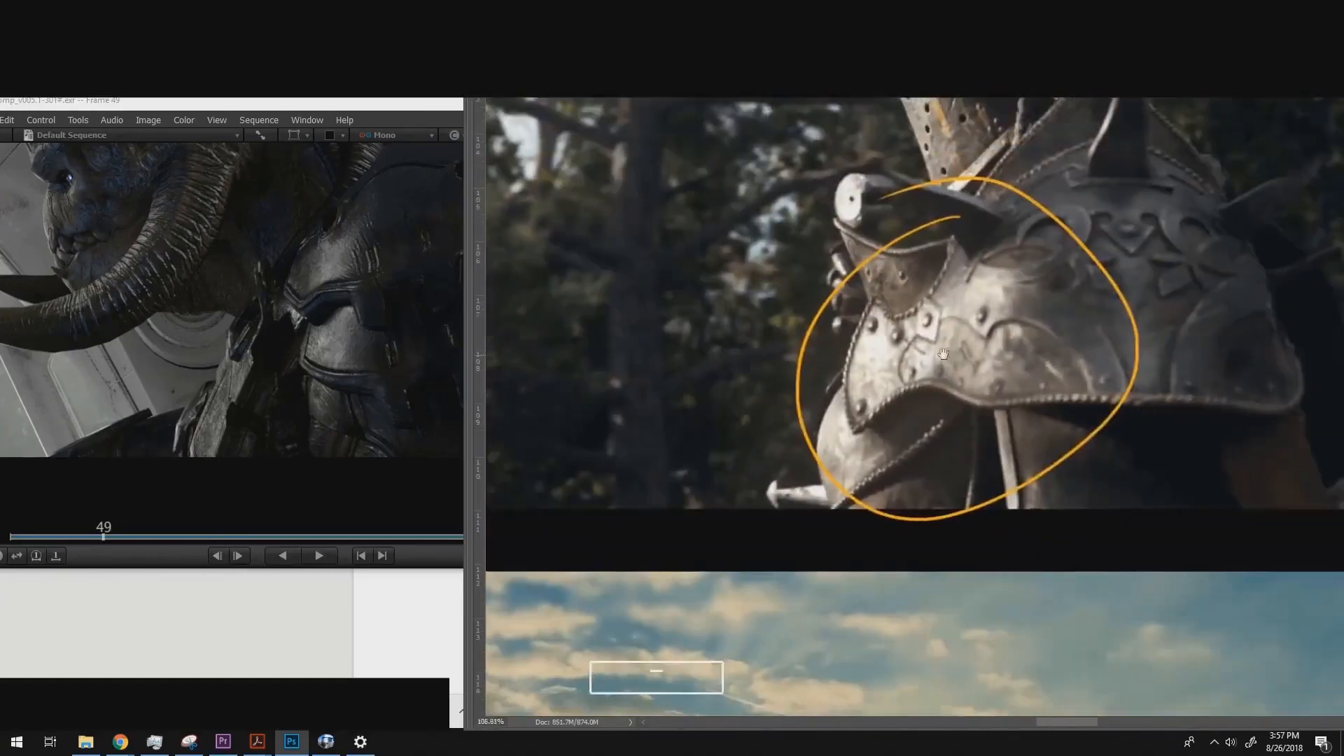
pyautogui.keyDown('ctrl'); pyautogui.moveTo(1075, 312); pyautogui.dragTo(976, 318); pyautogui.keyUp('ctrl')
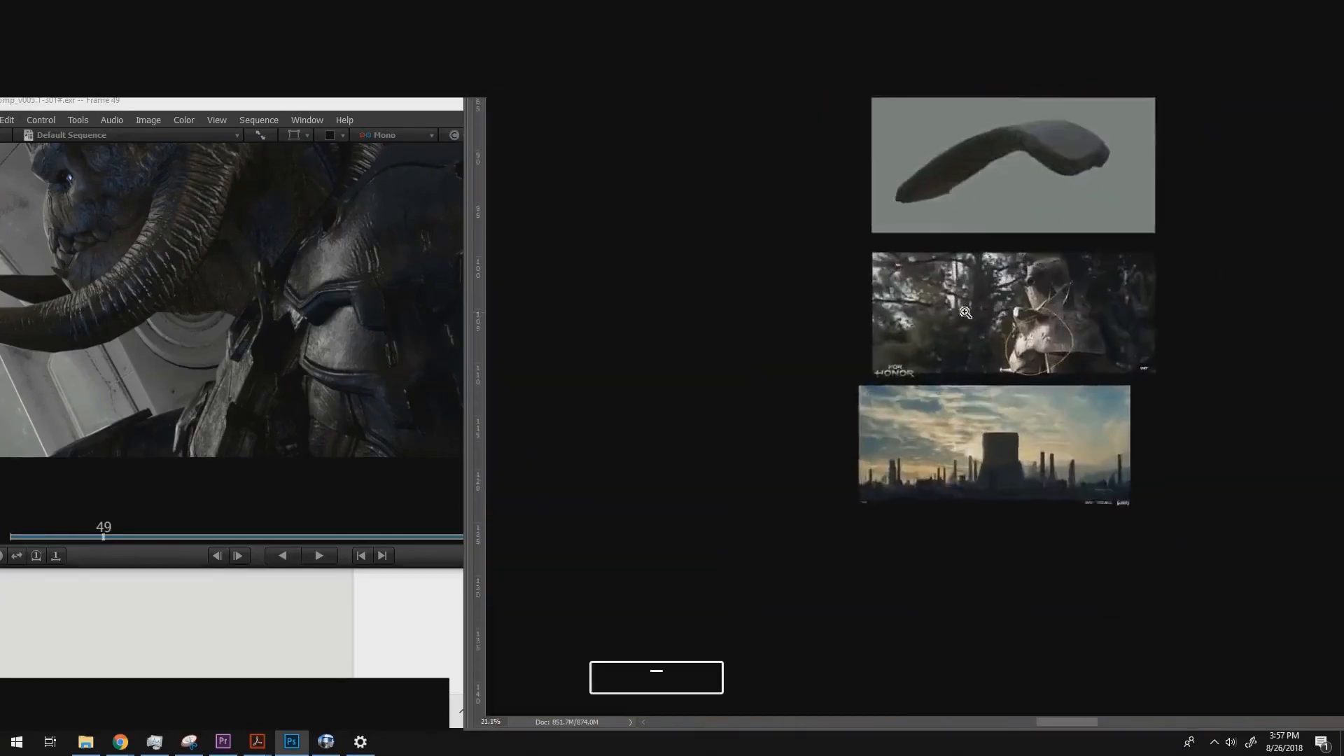
# - Examine the circled dashboard and console reflections in the car interior references, and bring the RV player forward
pyautogui.moveTo(1029, 175); pyautogui.dragTo(966, 658)
pyautogui.moveTo(985, 306); pyautogui.dragTo(1074, 559)
pyautogui.keyDown('ctrl'); pyautogui.moveTo(1006, 400); pyautogui.dragTo(923, 392); pyautogui.keyUp('ctrl')
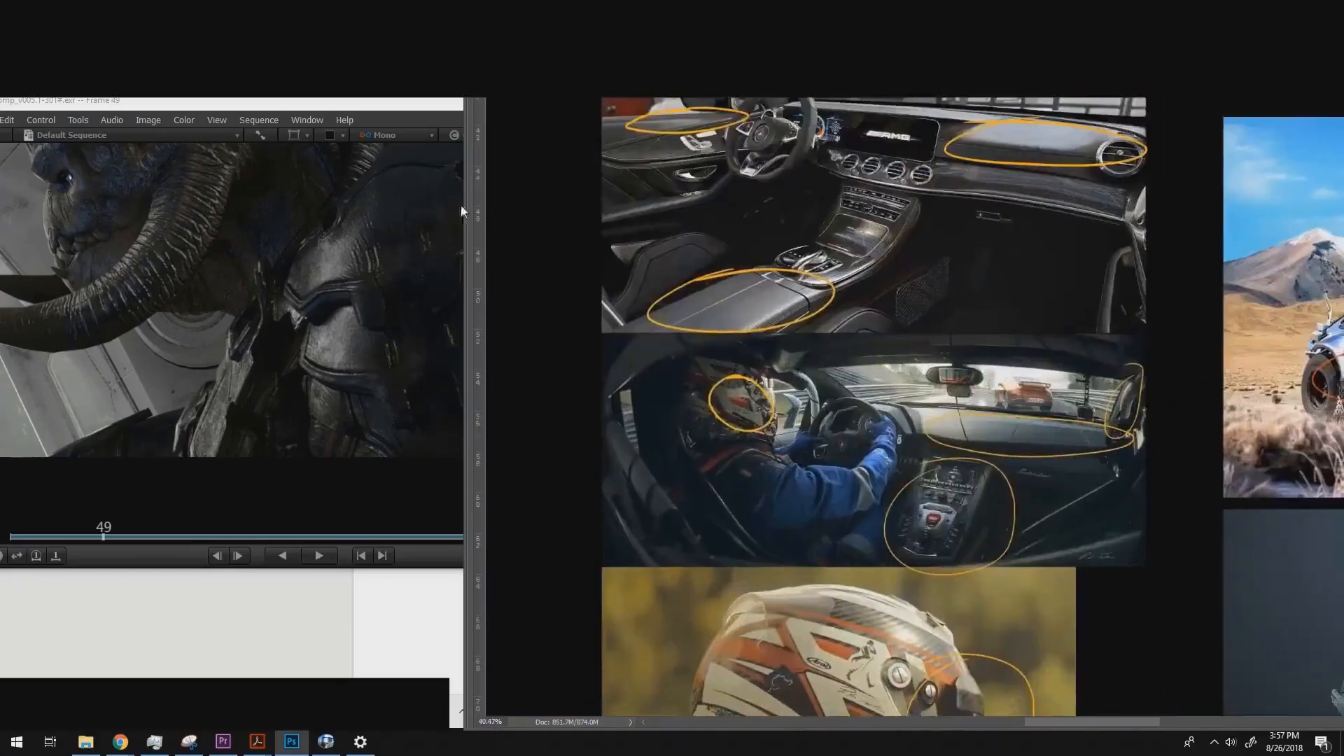
pyautogui.moveTo(390, 105); pyautogui.dragTo(1135, 98)
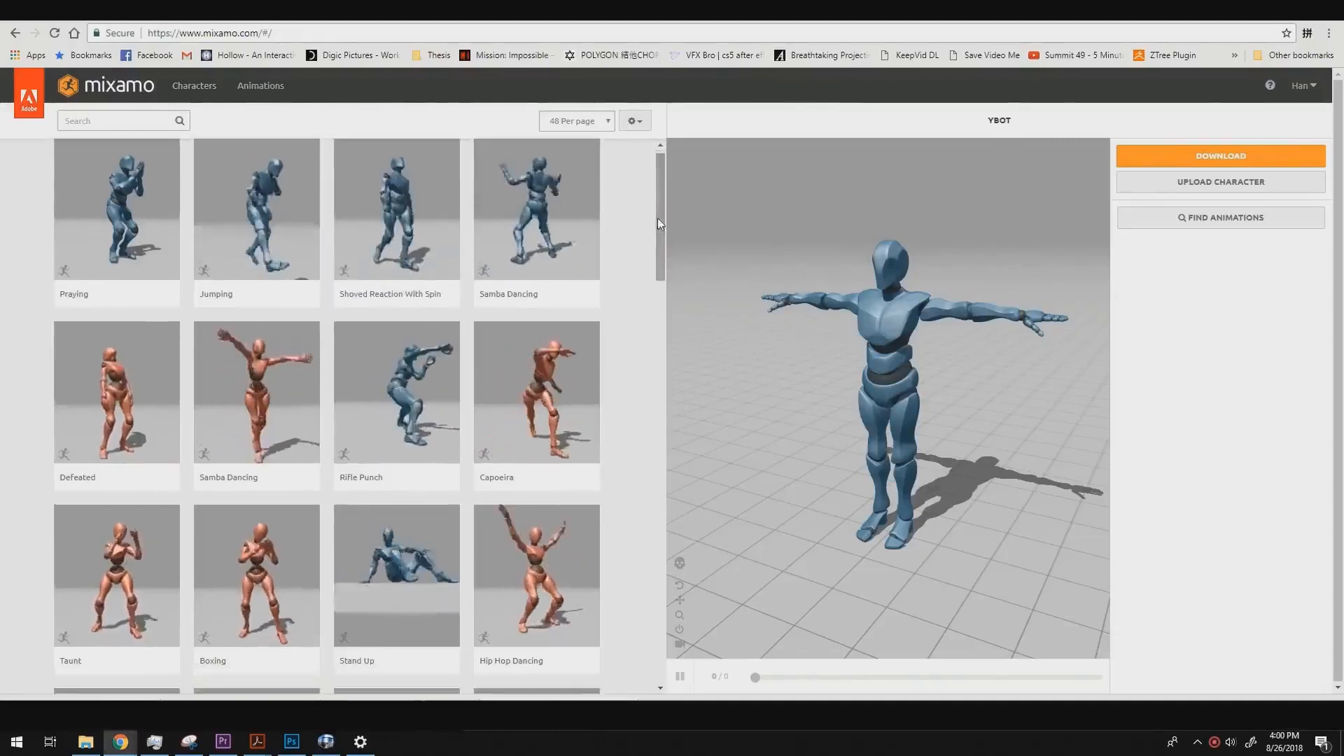
pyautogui.scroll(-3, 658, 213)
pyautogui.scroll(3, 435, 278)
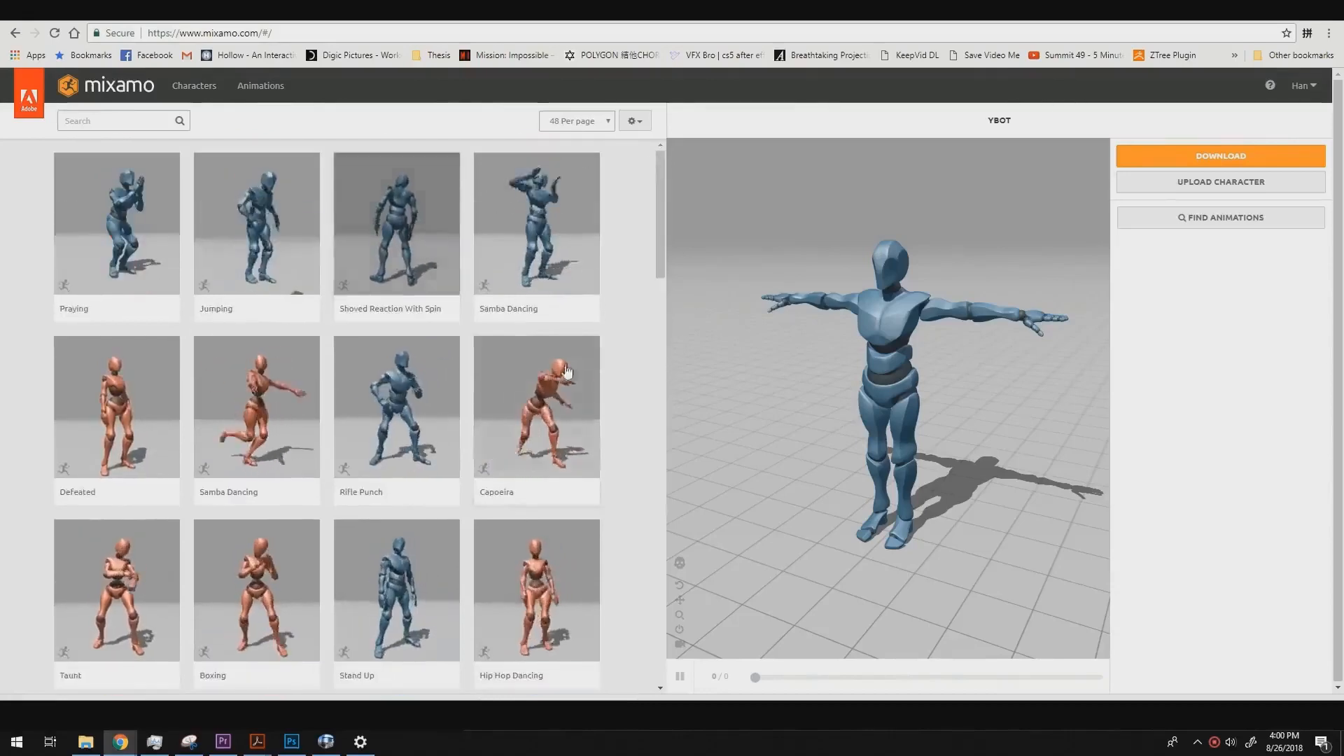
pyautogui.scroll(-1, 658, 203)
pyautogui.scroll(1, 665, 210)
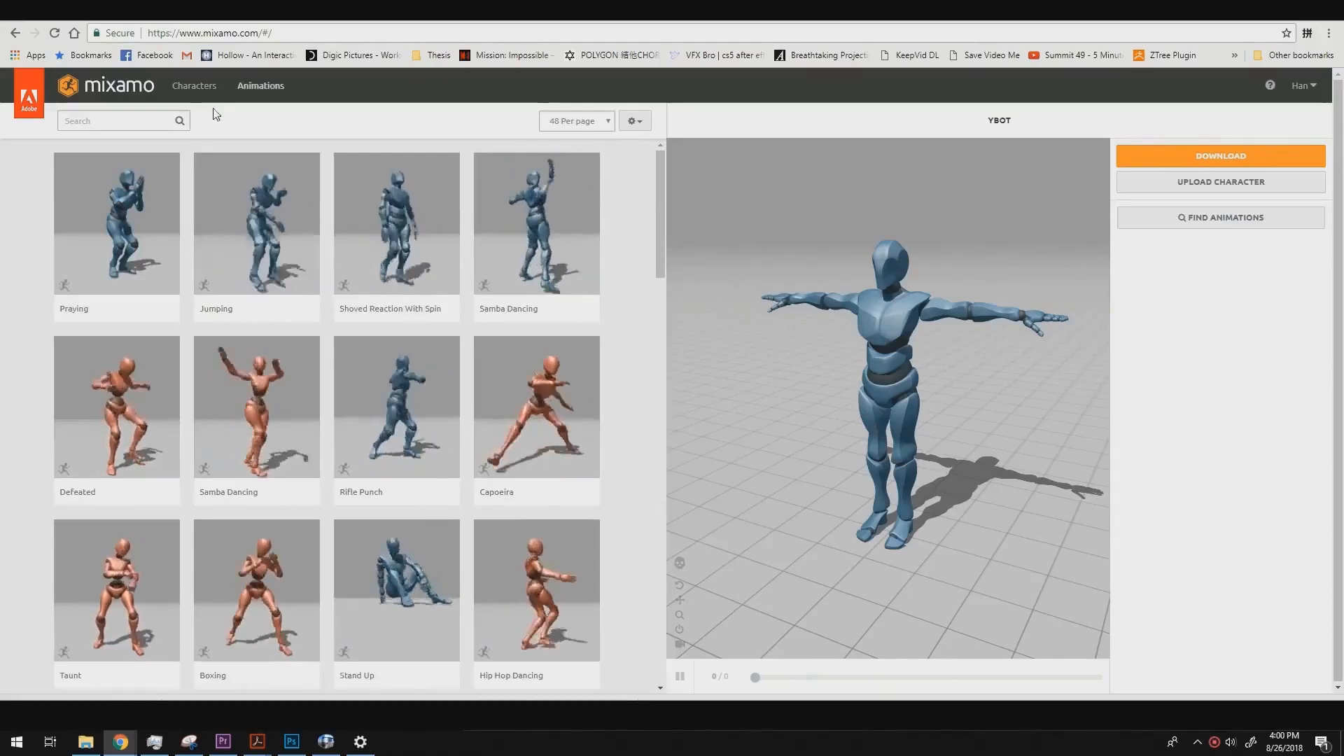
pyautogui.click(138, 115)
pyautogui.write('type')
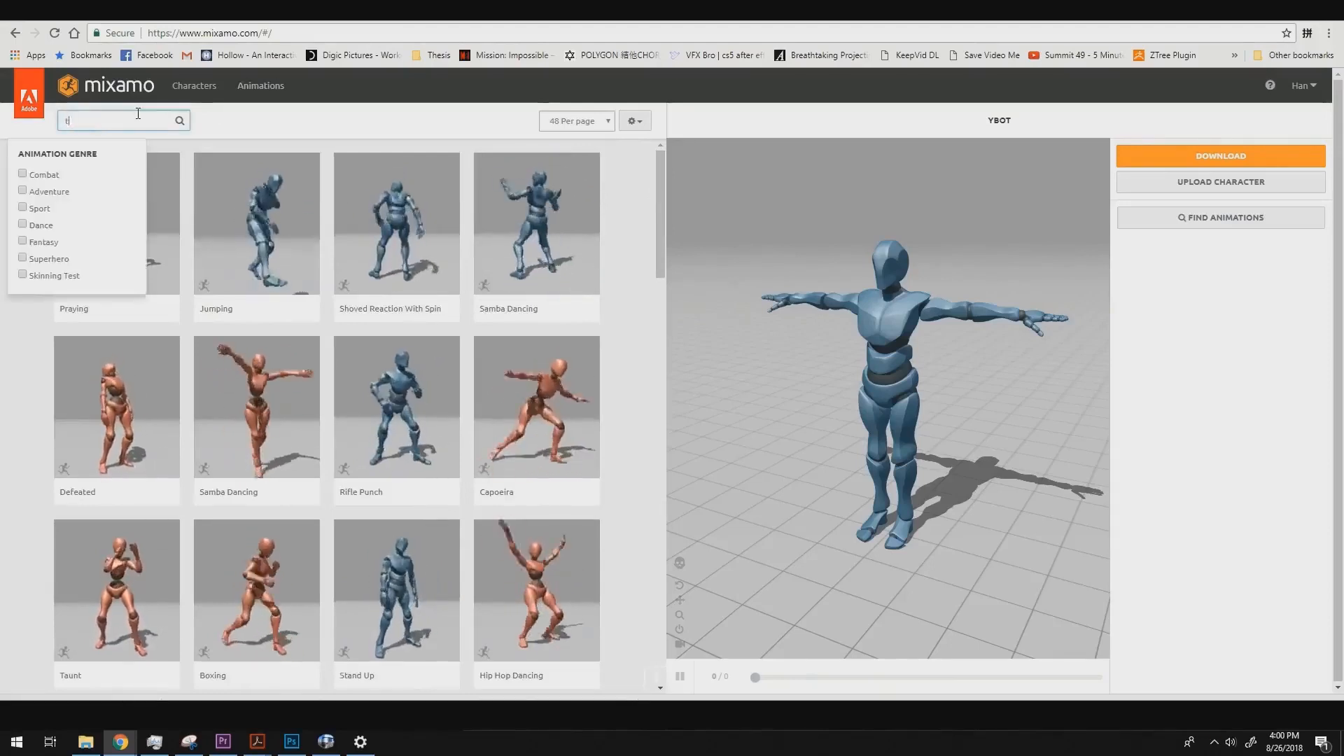
pyautogui.press('BackSpace')
pyautogui.press('BackSpace')
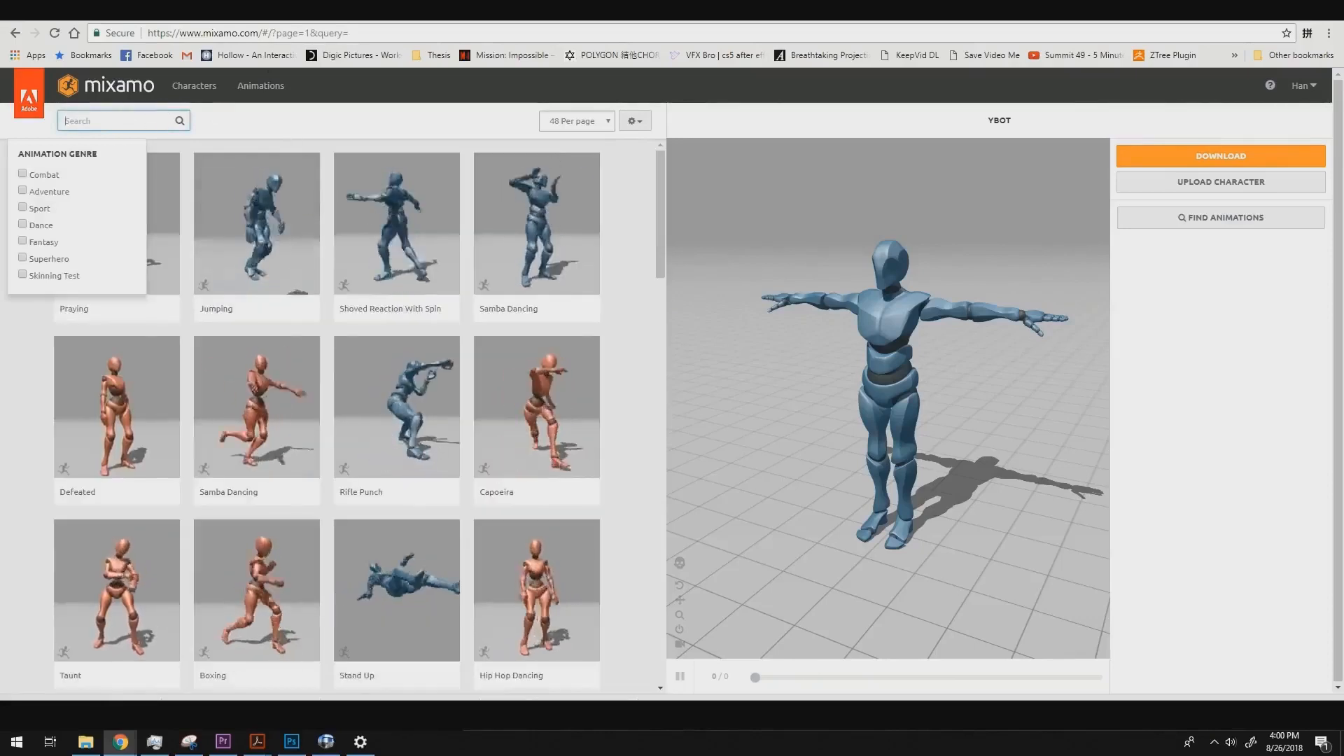
# - Search the Mixamo animation library for "sitting"
pyautogui.write('sittin')
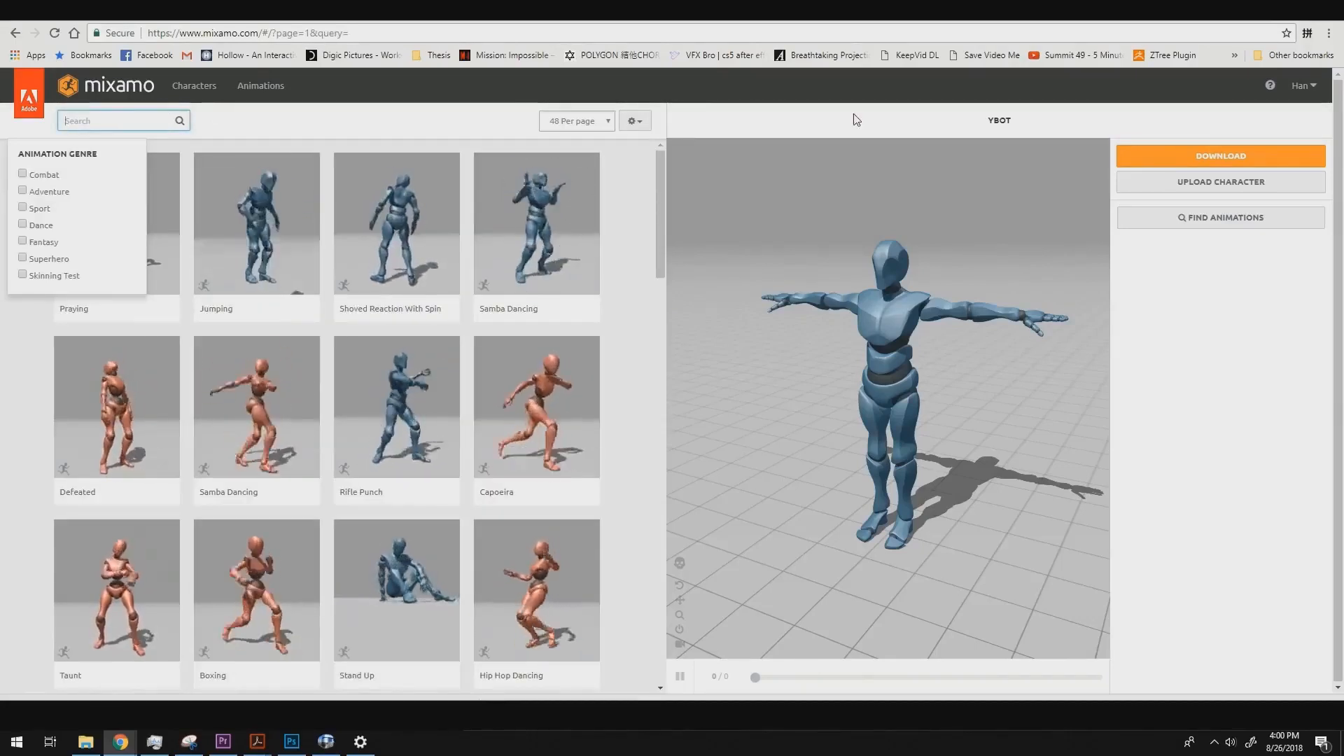
pyautogui.write('g')
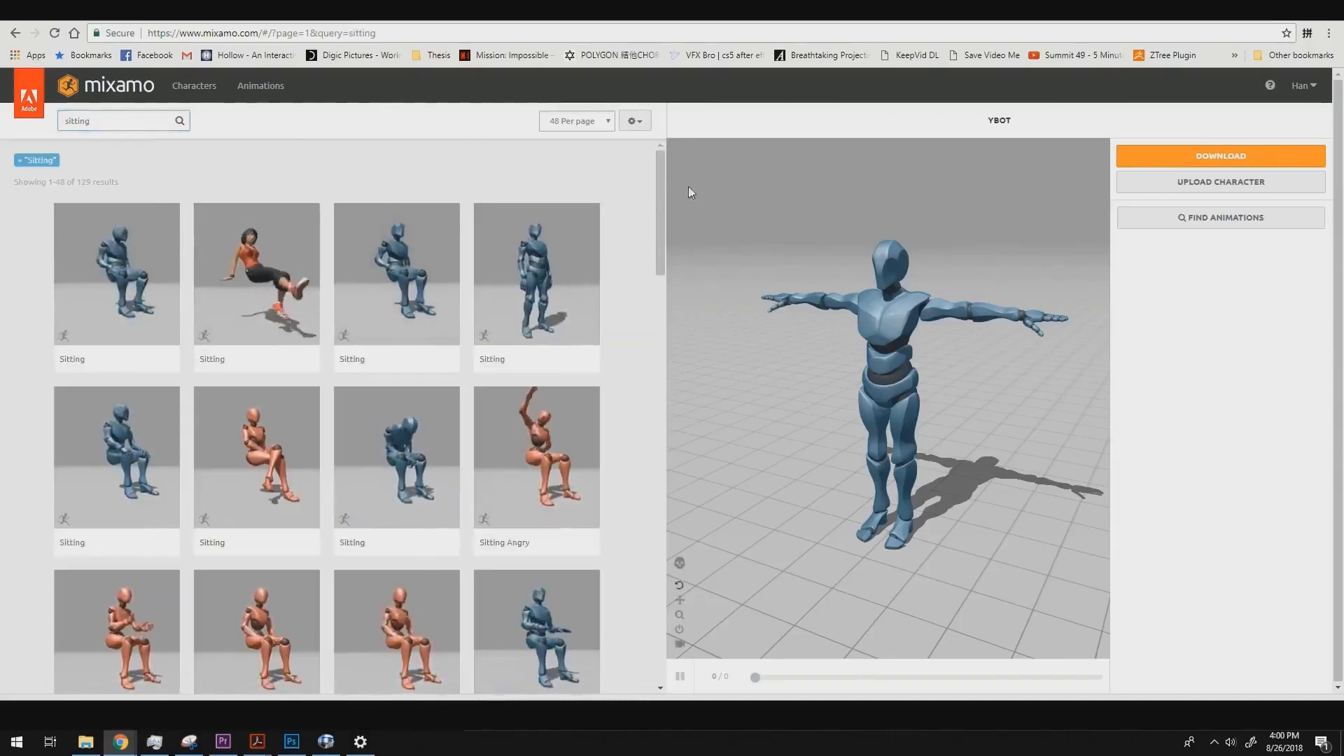
pyautogui.moveTo(658, 183); pyautogui.dragTo(684, 58)
# - Check the creature's pose in the RV shot, and search the Mixamo animation library for "type"
pyautogui.hotkey('alt', 'Tab')
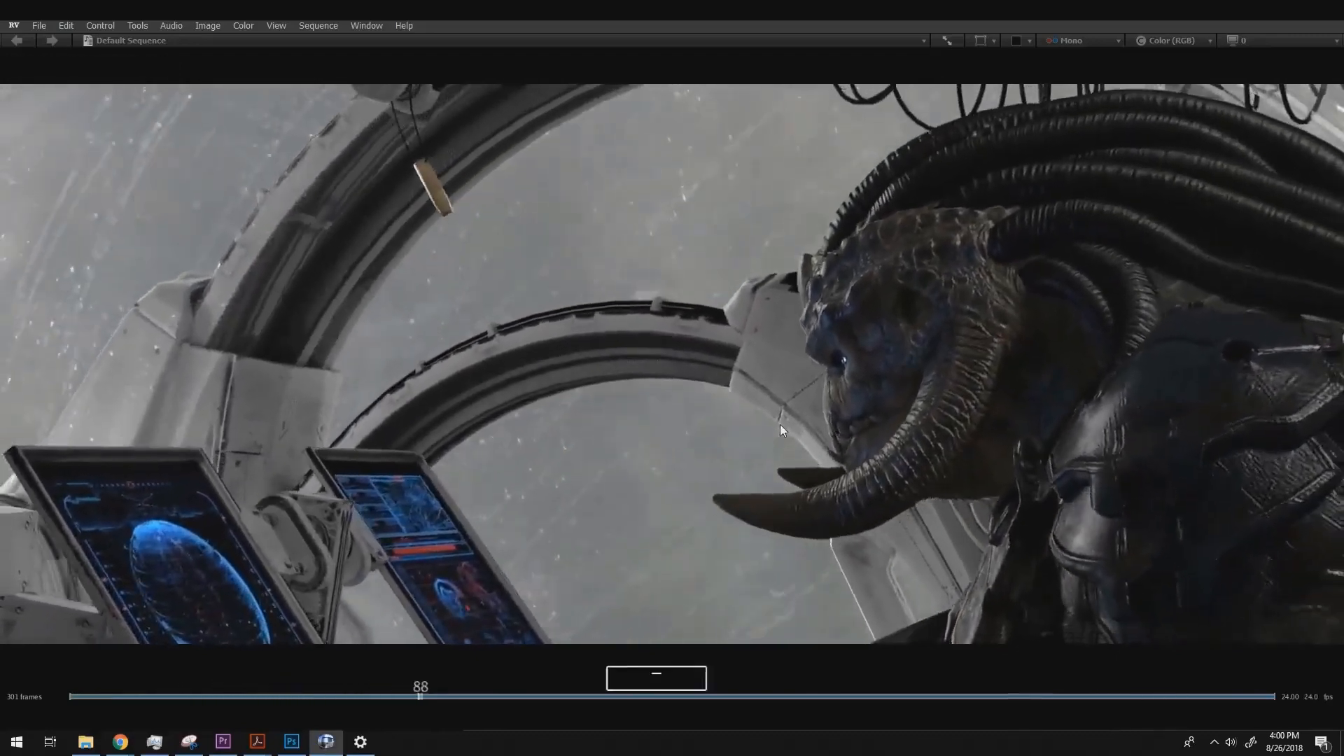
pyautogui.hotkey('alt', 'Tab')
pyautogui.click(113, 118)
pyautogui.write('ty')
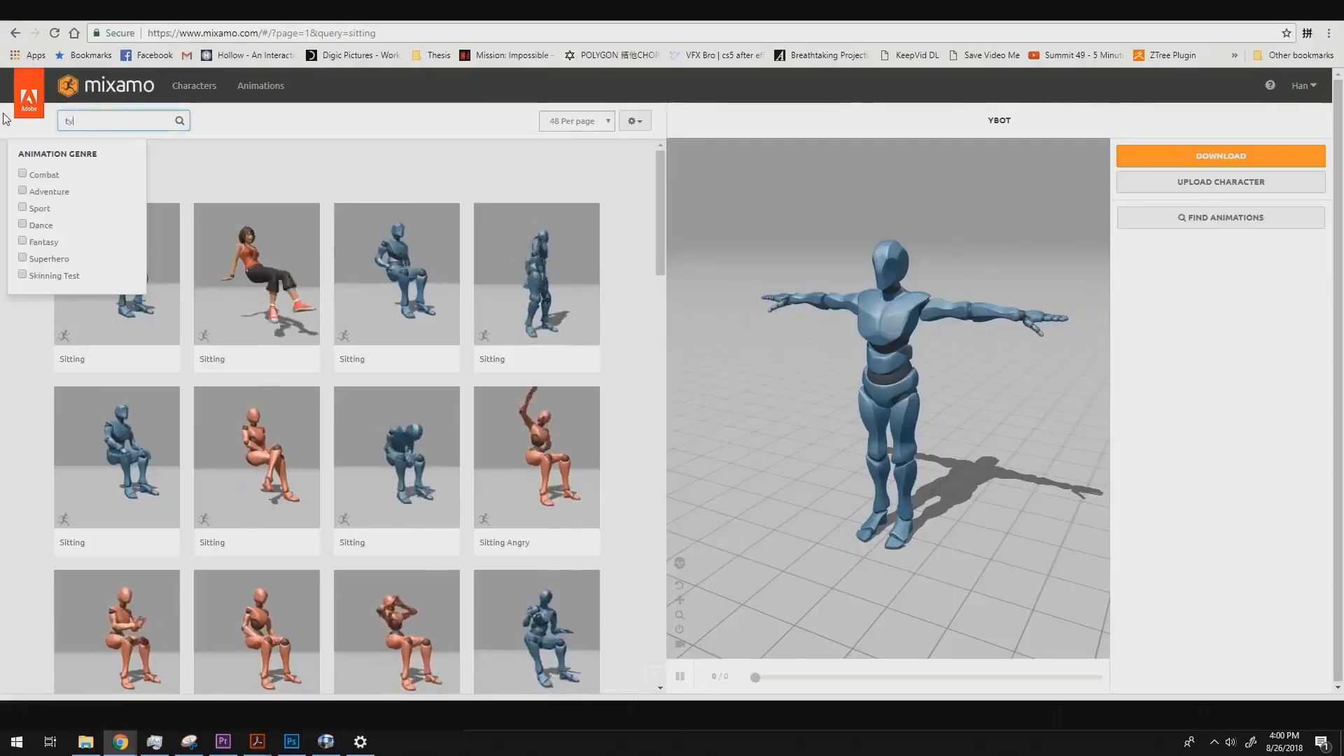
pyautogui.write('pe')
pyautogui.press('Return')
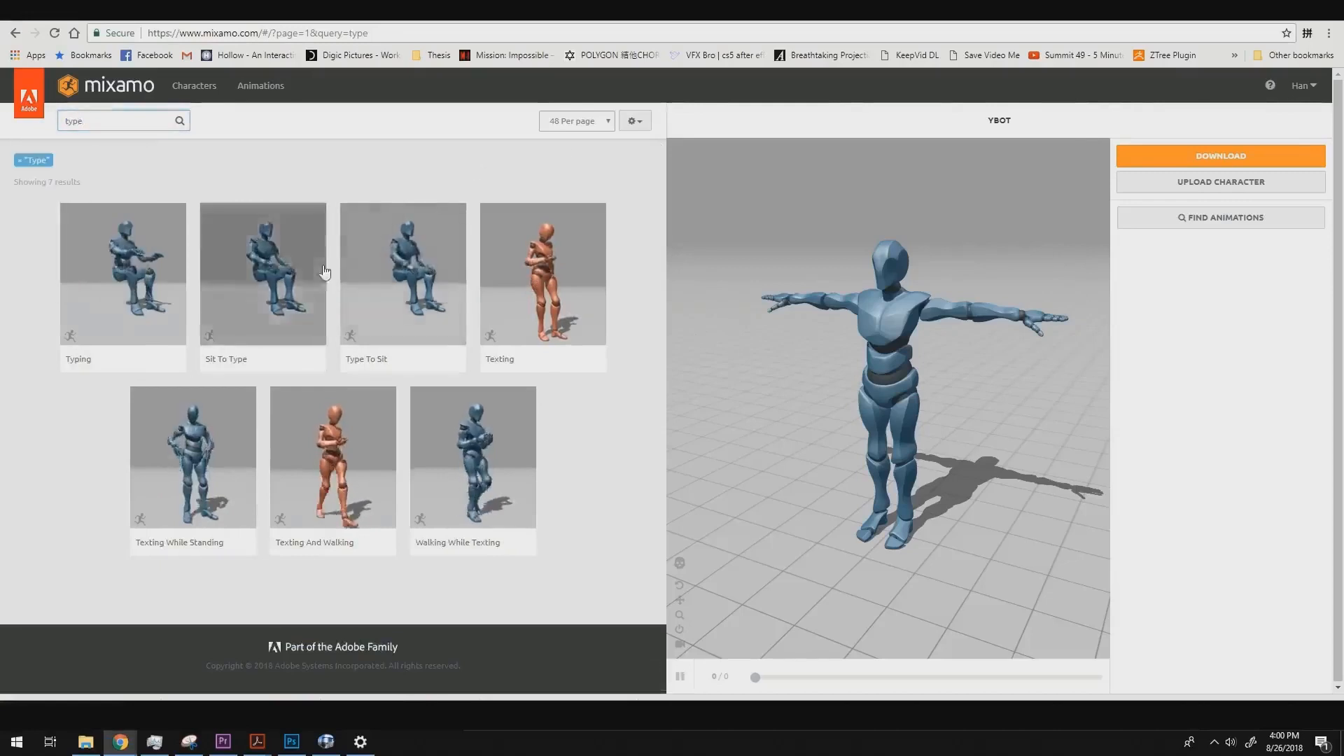
# - Load the seated Typing animation onto the preview character and set its Overdrive to 51
pyautogui.click(157, 279)
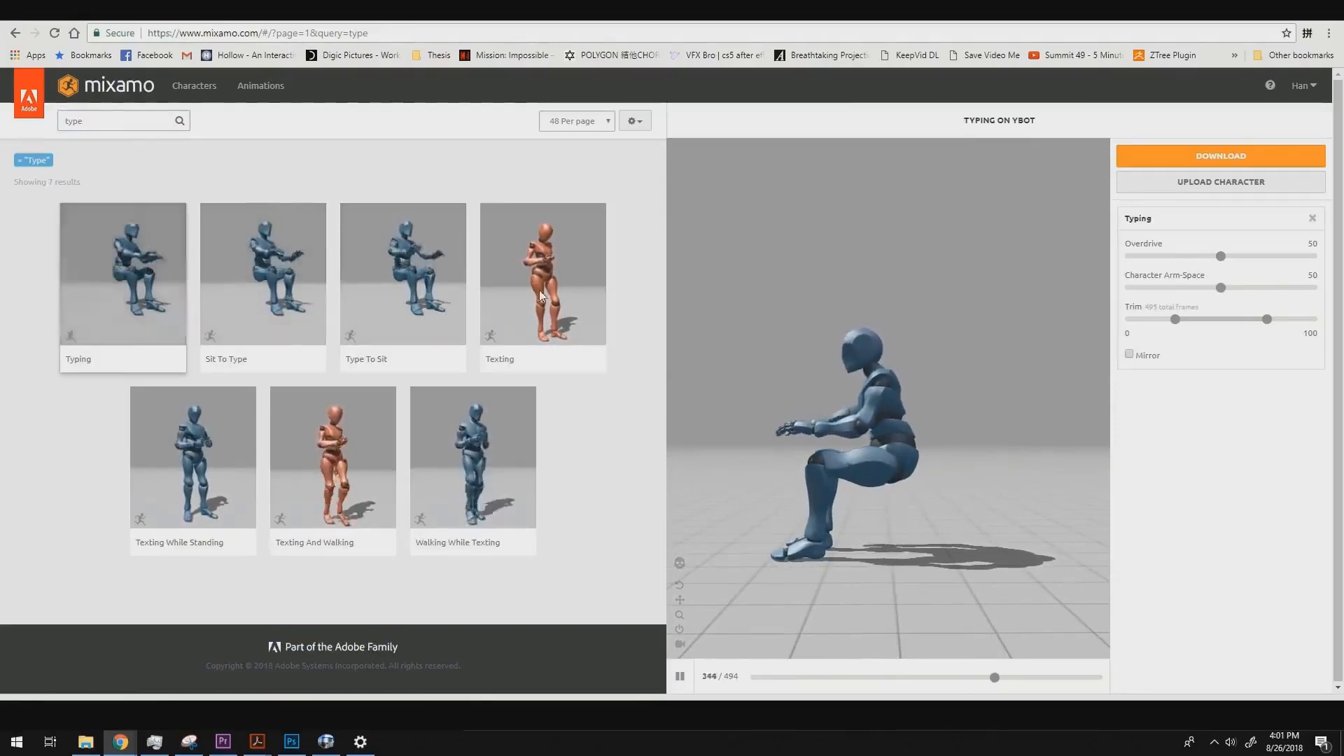
pyautogui.moveTo(1222, 259); pyautogui.dragTo(1147, 257)
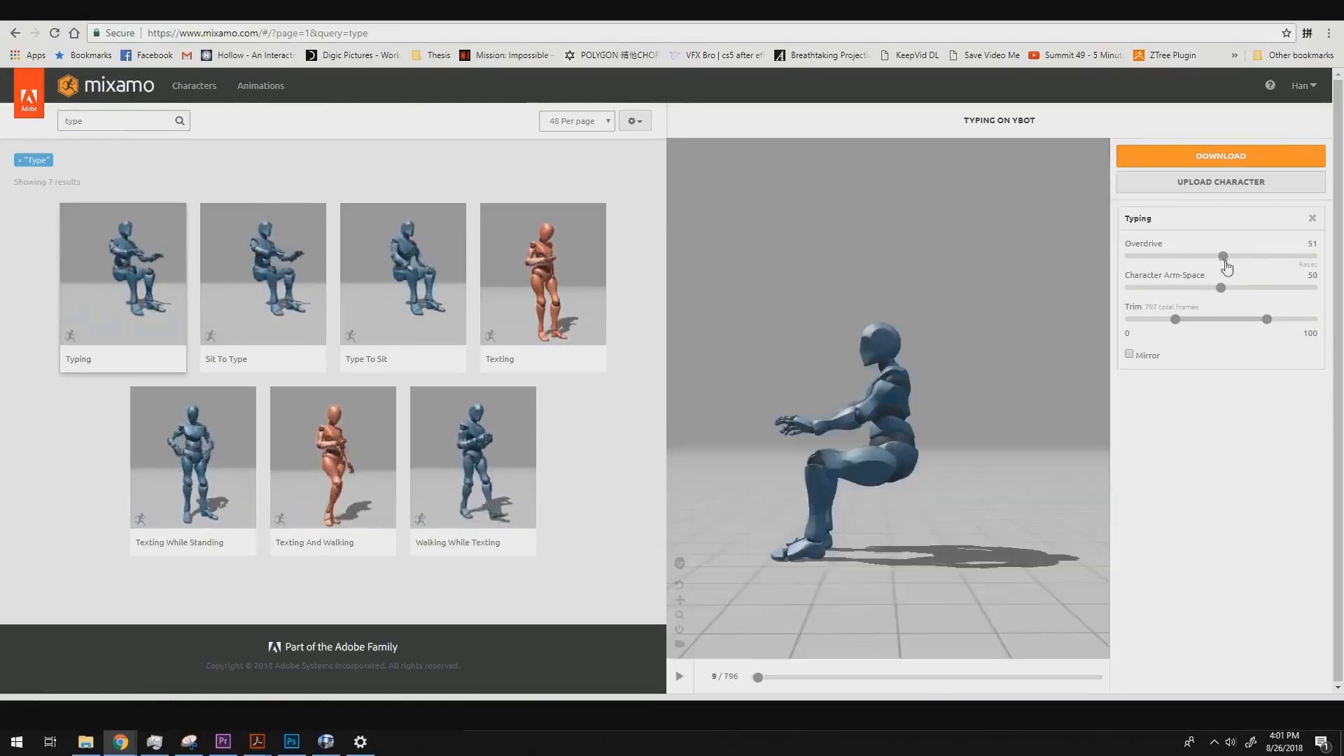
# - Download the Typing animation in FBX format, without skin, at 24 frames per second
pyautogui.click(1276, 157)
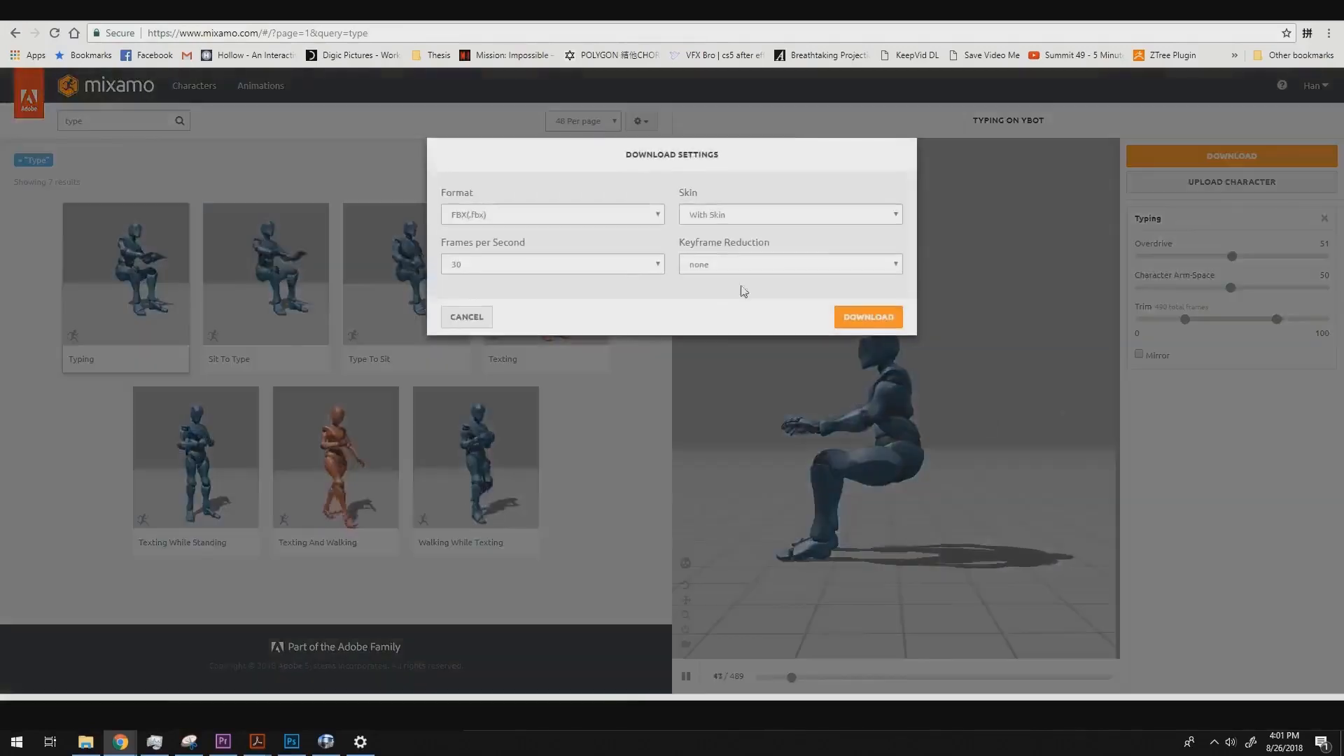
pyautogui.click(894, 215)
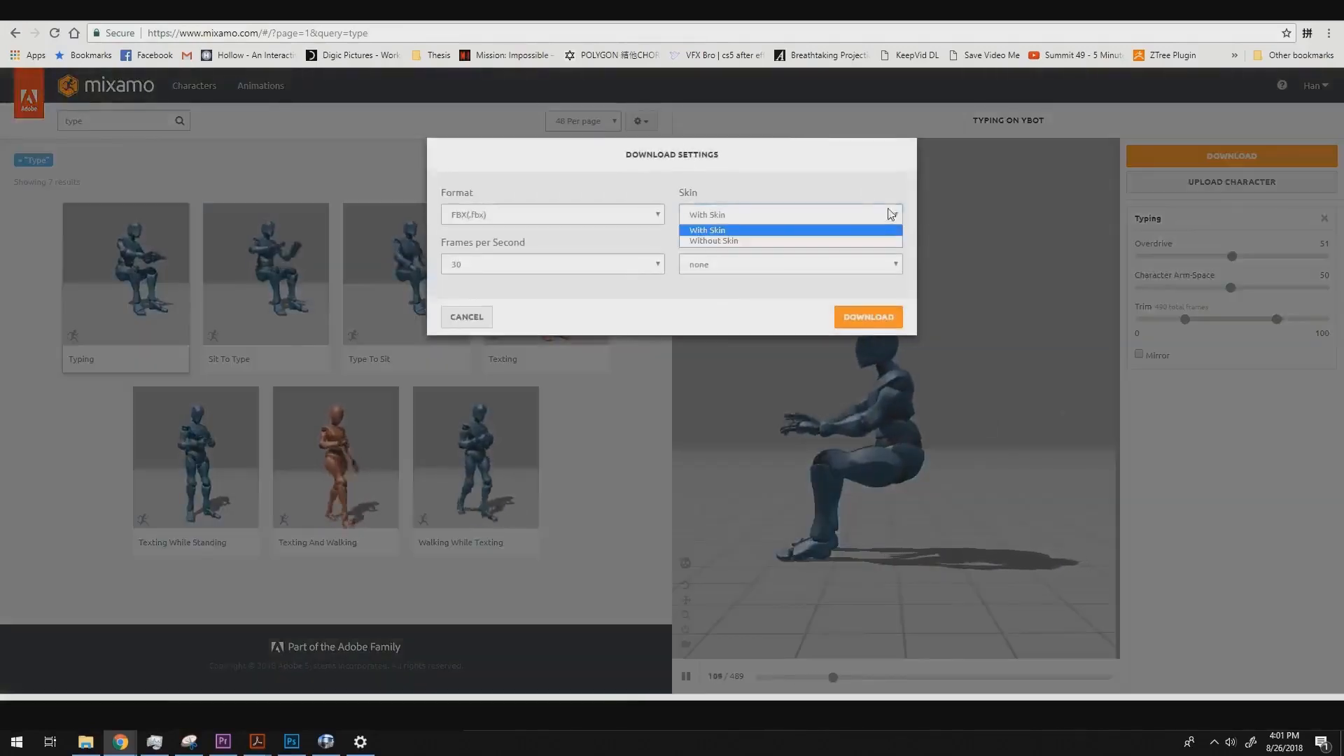
pyautogui.click(714, 241)
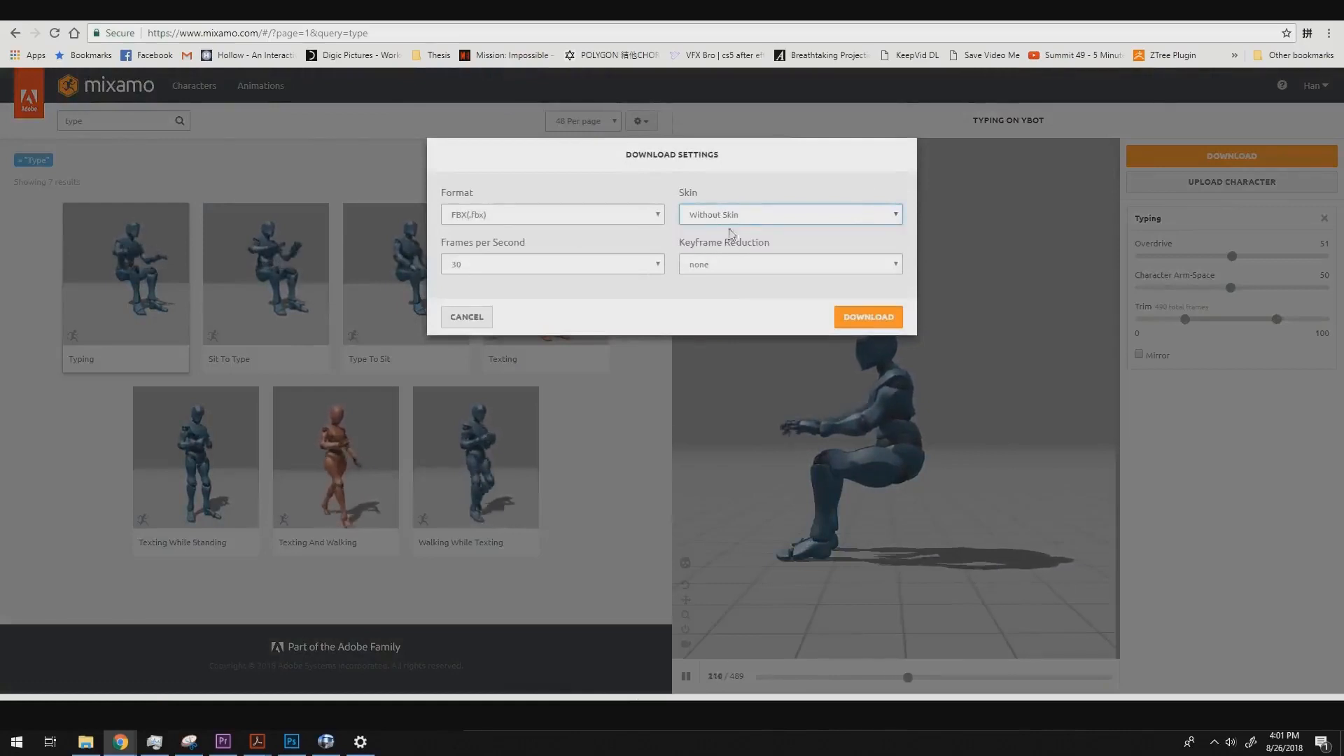
pyautogui.click(560, 215)
pyautogui.click(556, 224)
pyautogui.click(504, 266)
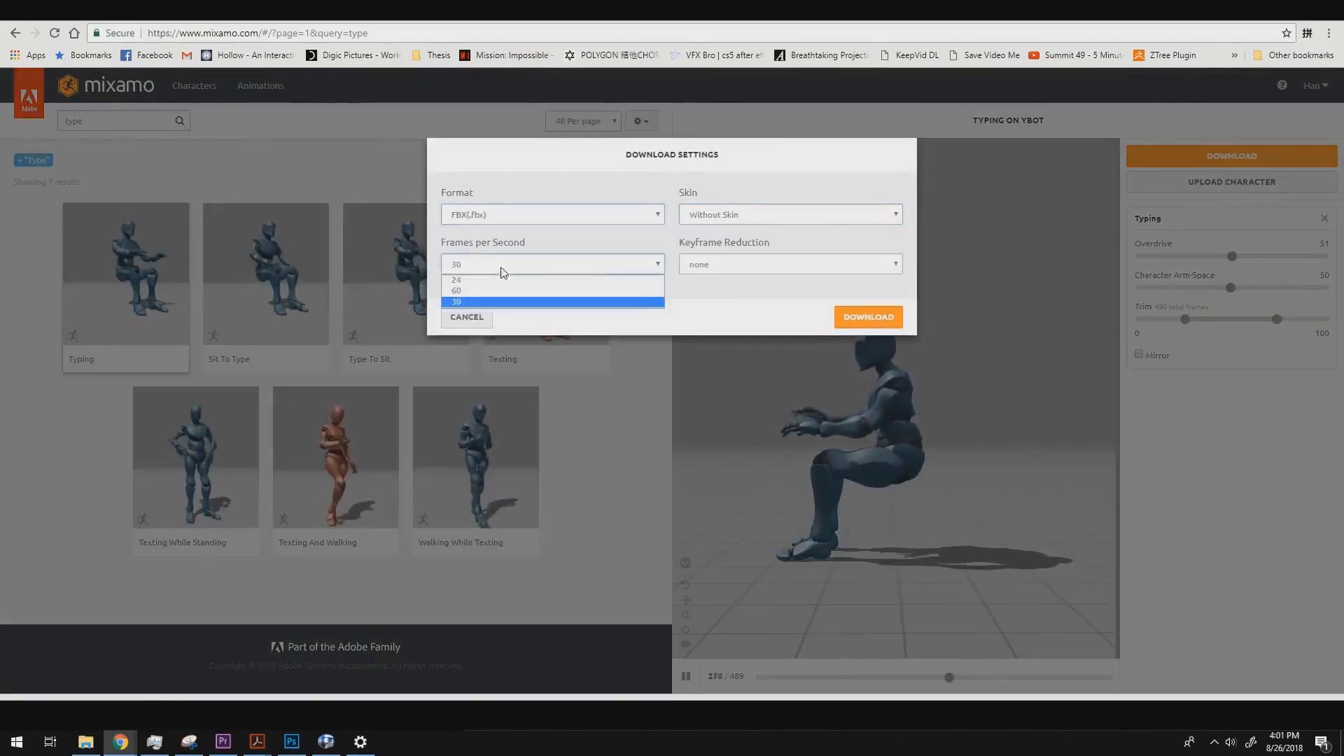
pyautogui.click(458, 281)
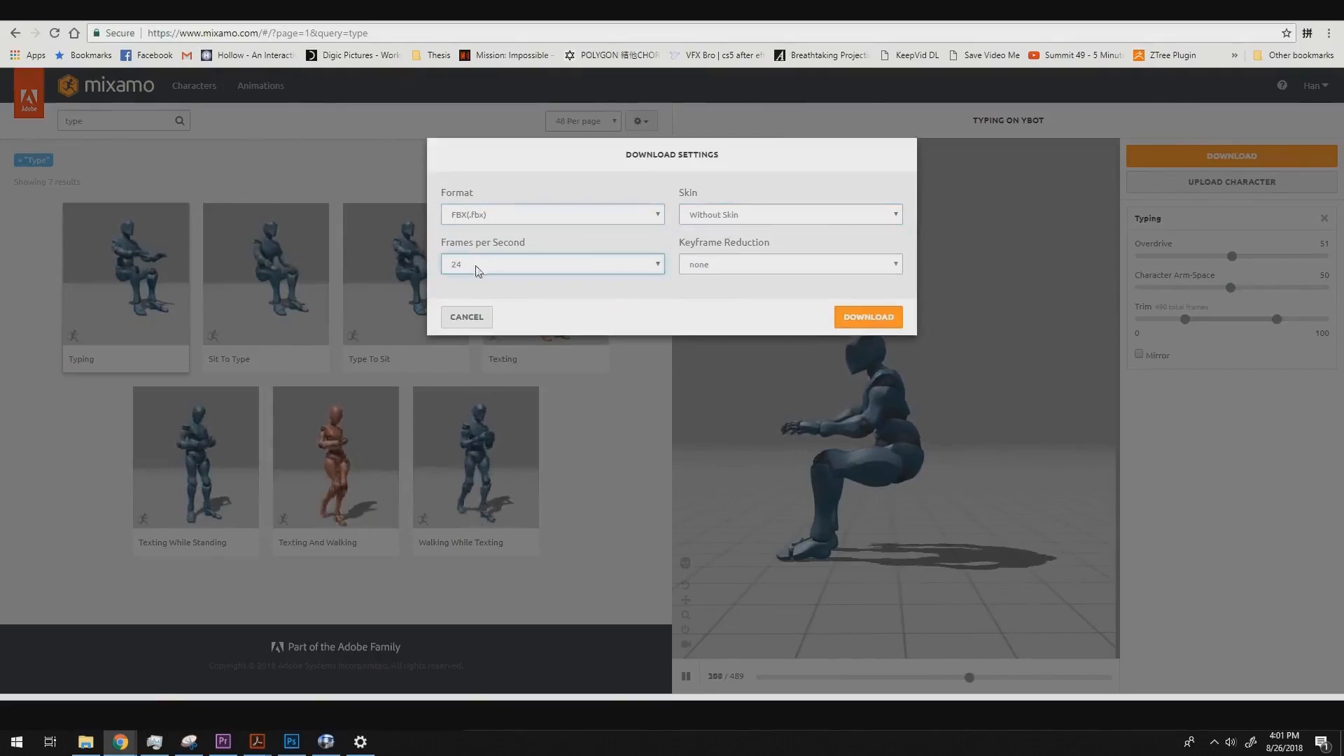
pyautogui.click(886, 318)
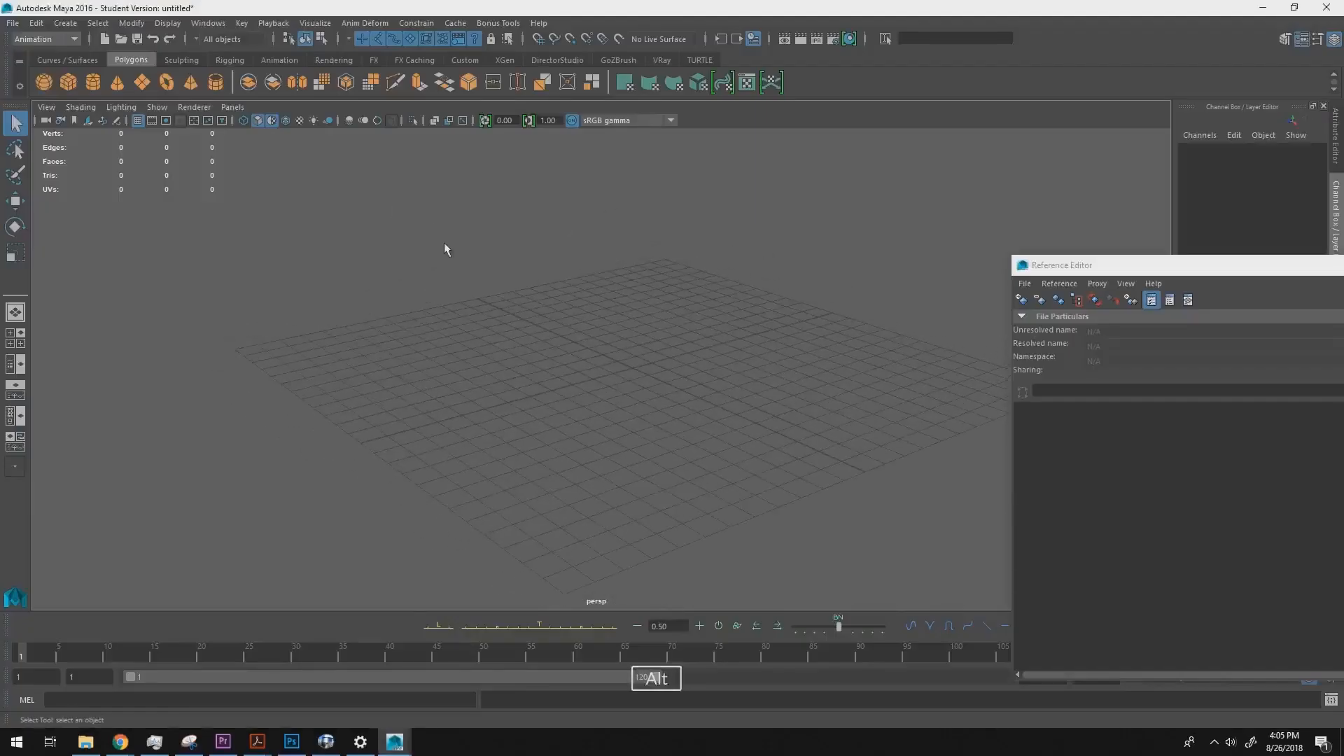
# - Start a file import in Maya, browse to the _Library Assets folder, and check the T-pose search on Mixamo
pyautogui.click(13, 24)
pyautogui.press('alt')
pyautogui.click(13, 23)
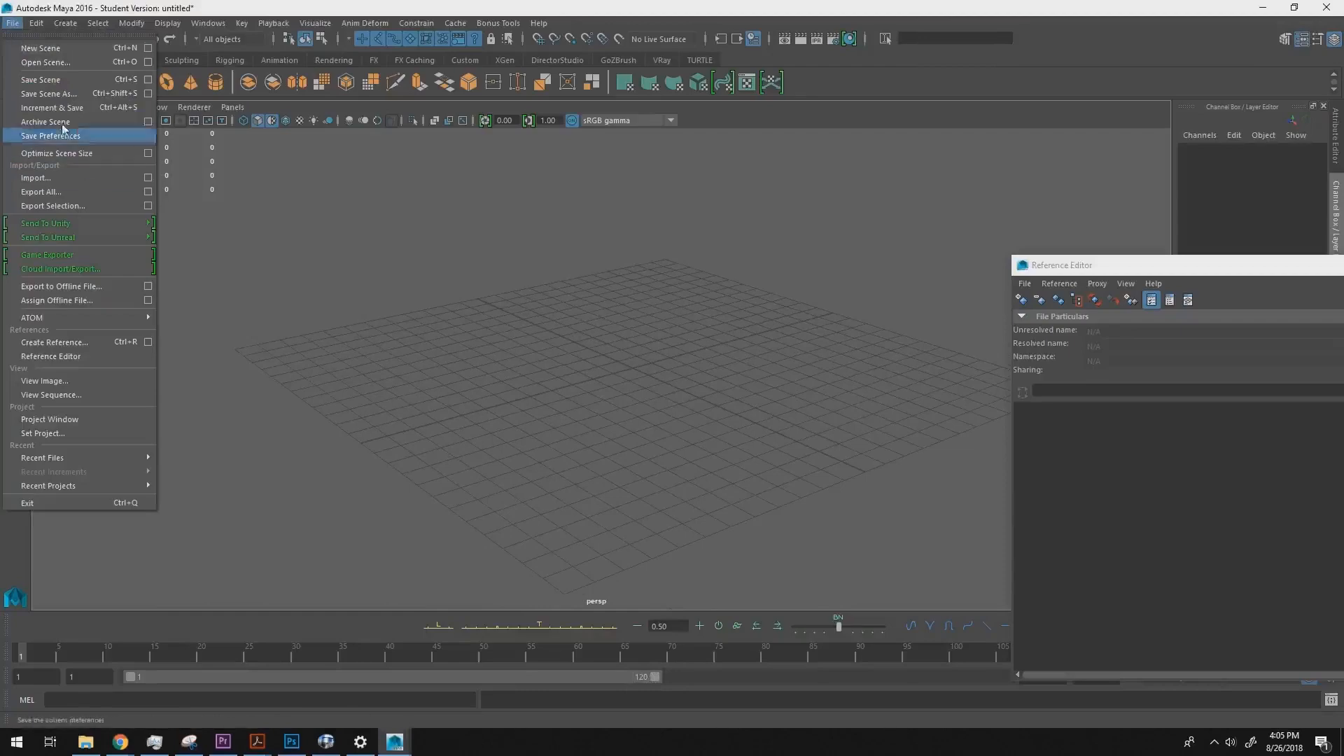
pyautogui.click(80, 180)
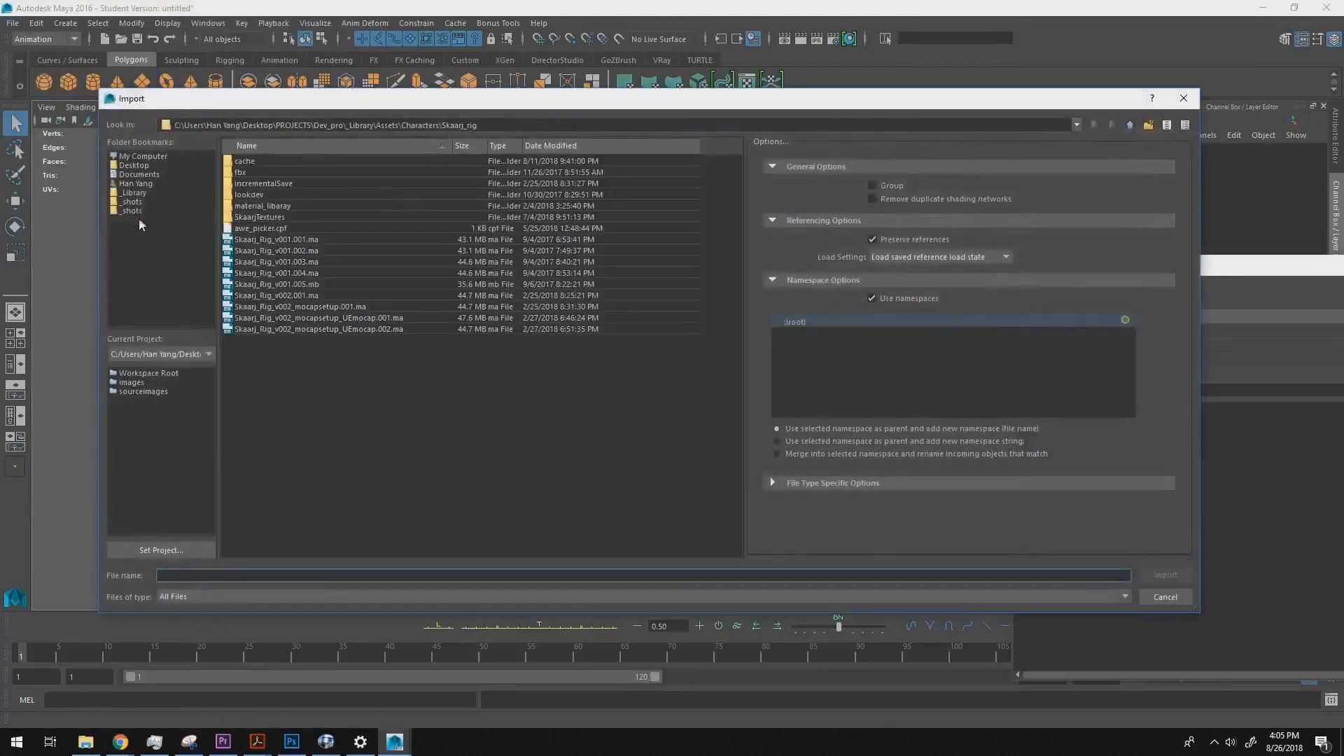
pyautogui.click(135, 193)
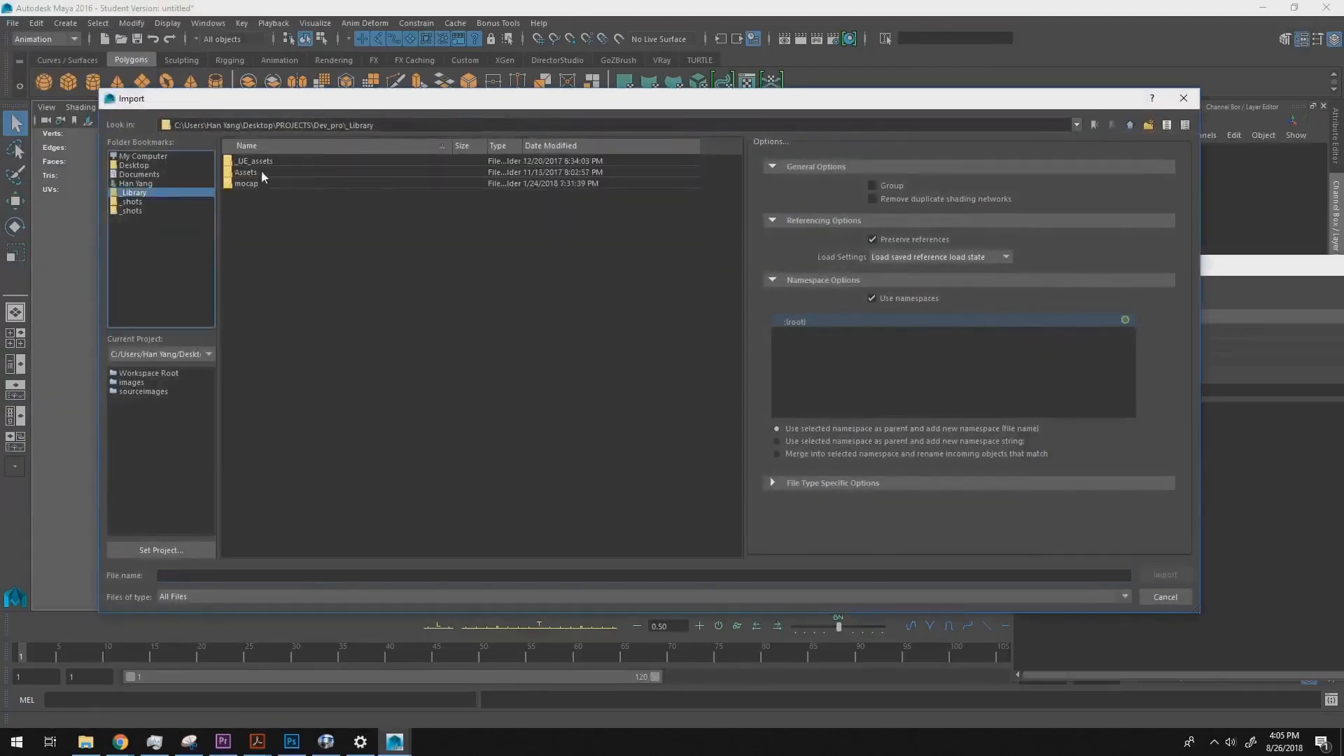
pyautogui.doubleClick(247, 173)
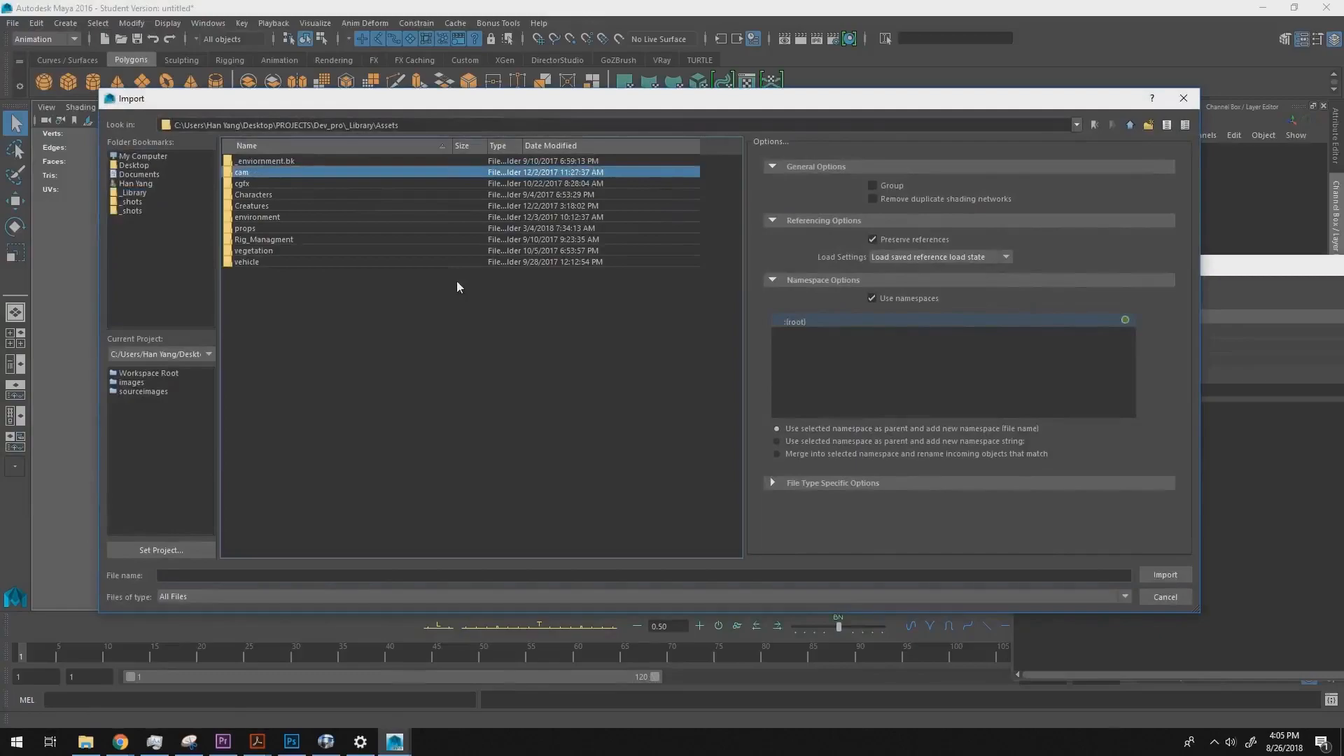
pyautogui.hotkey('alt', 'Tab')
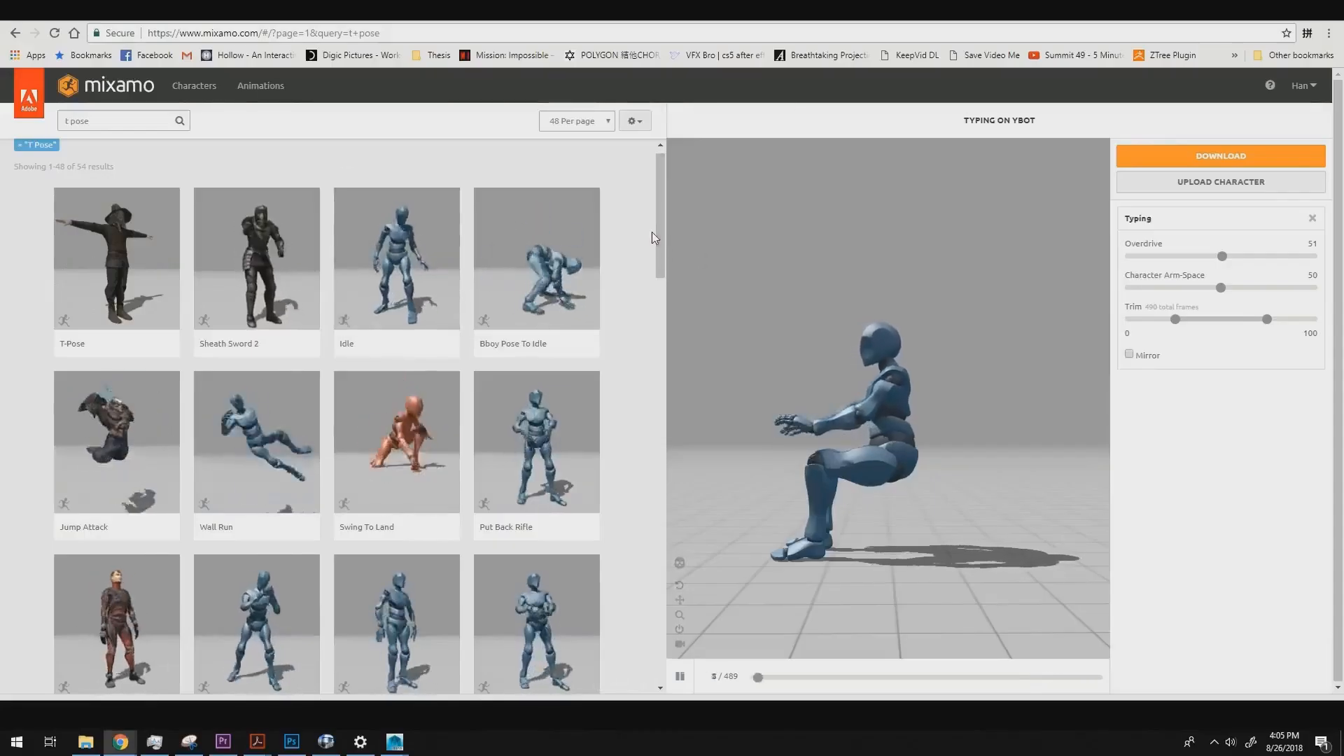
pyautogui.hotkey('alt', 'Tab')
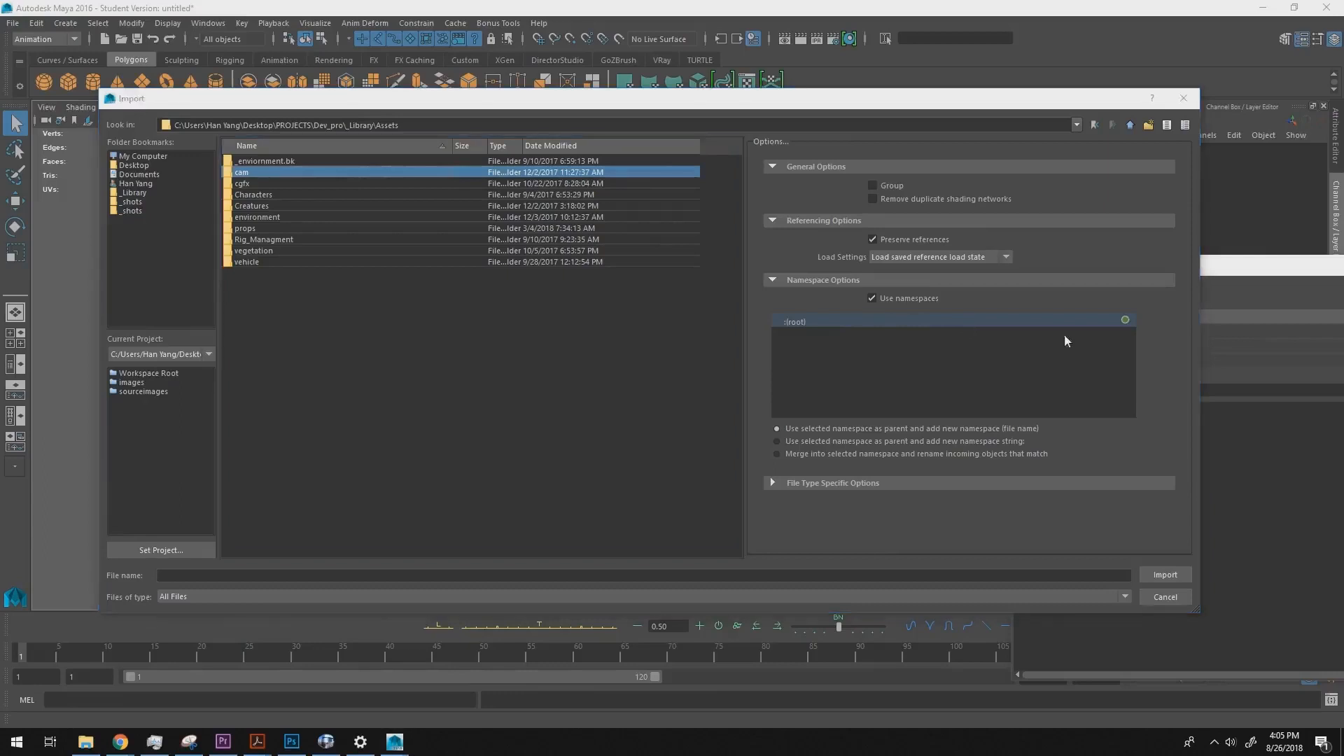
# - Import the character rig Skaarj_Rig_v002.001.ma from the library's Assets/Characters/Skaarj_rig folder
pyautogui.click(159, 193)
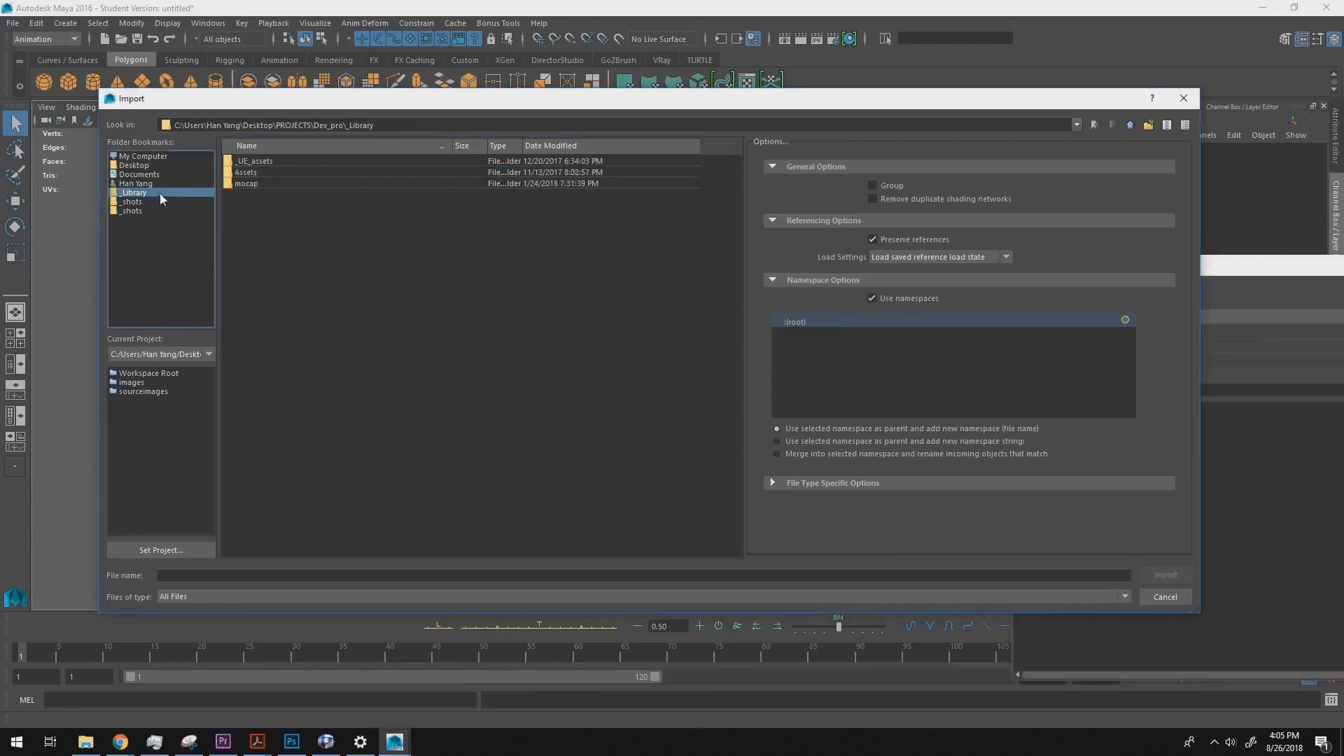
pyautogui.doubleClick(259, 170)
pyautogui.click(268, 195)
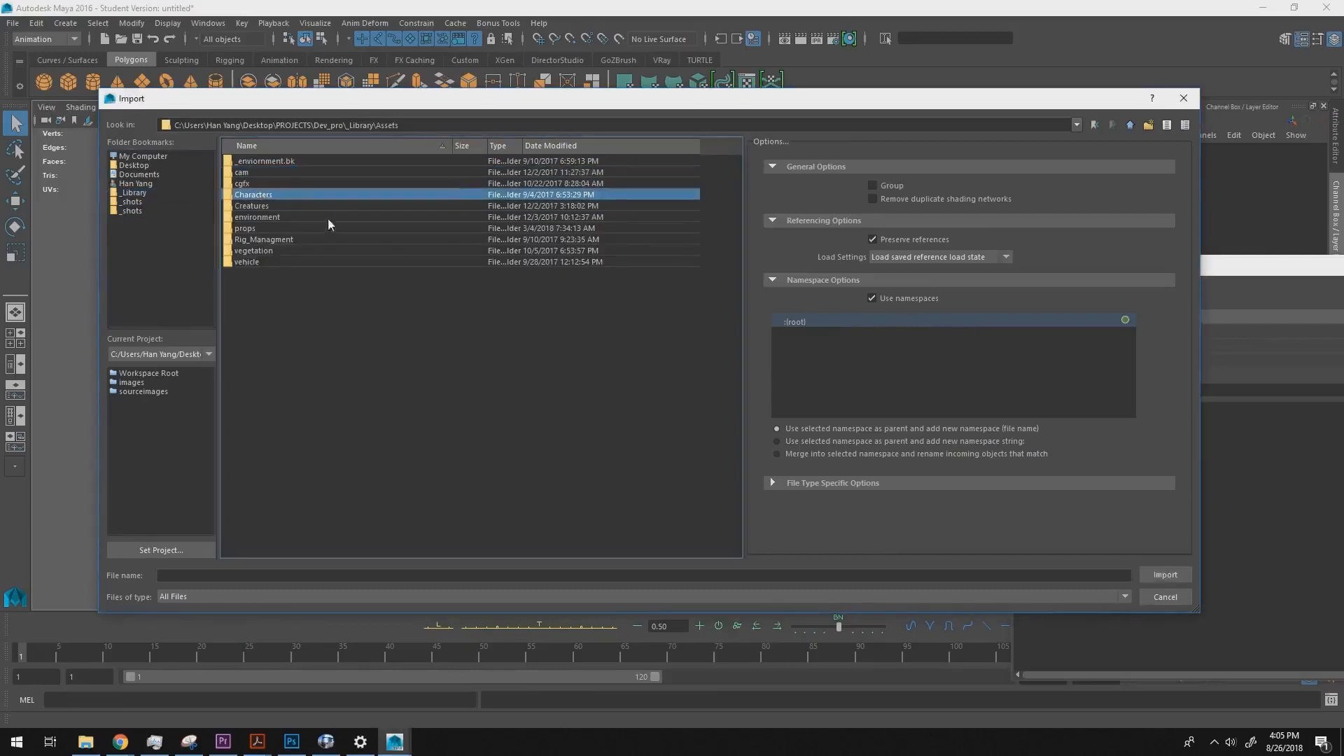
pyautogui.doubleClick(269, 196)
pyautogui.doubleClick(294, 163)
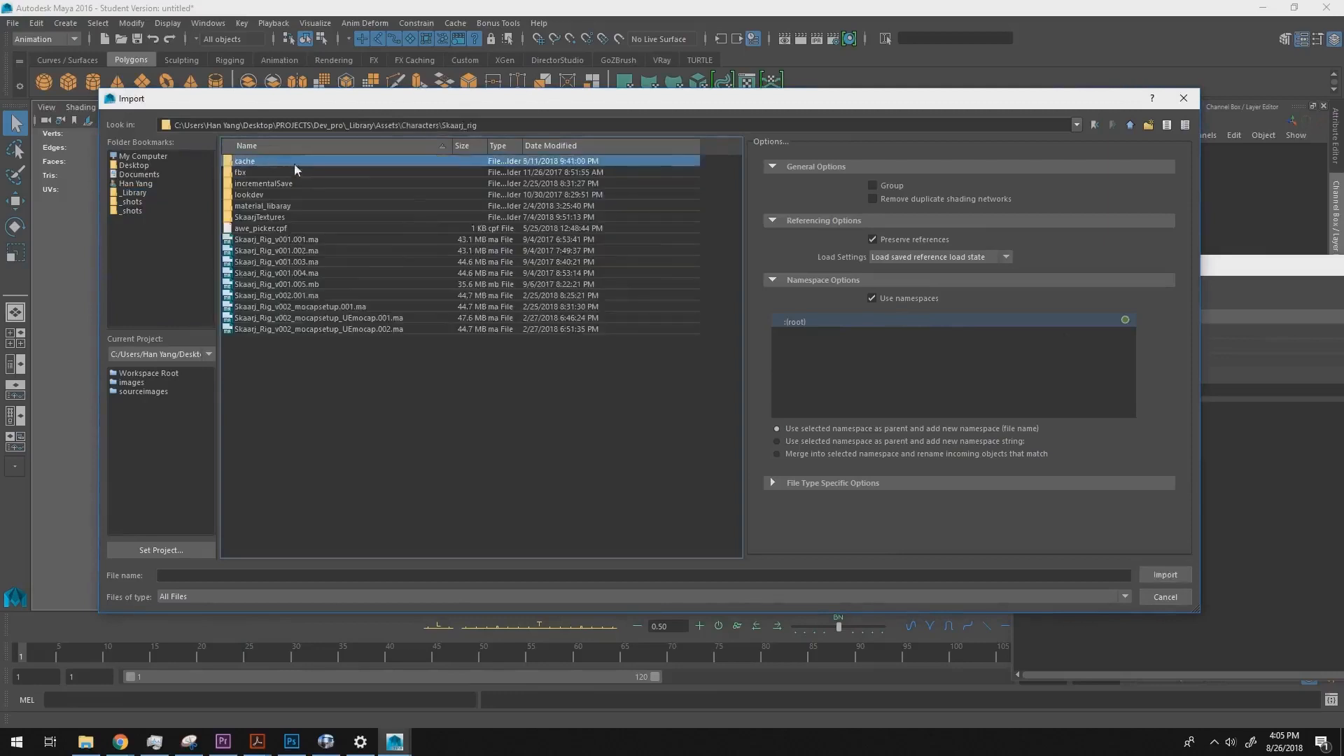
pyautogui.click(303, 296)
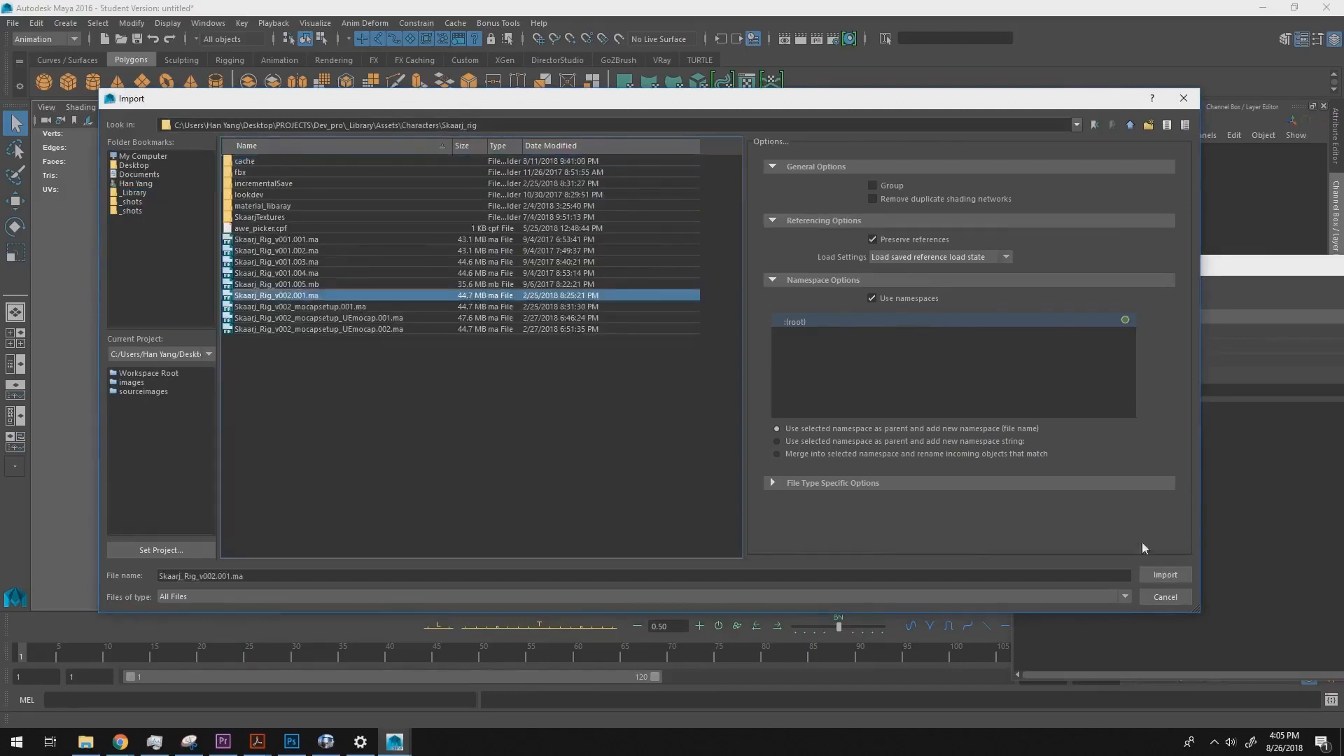
pyautogui.click(1163, 575)
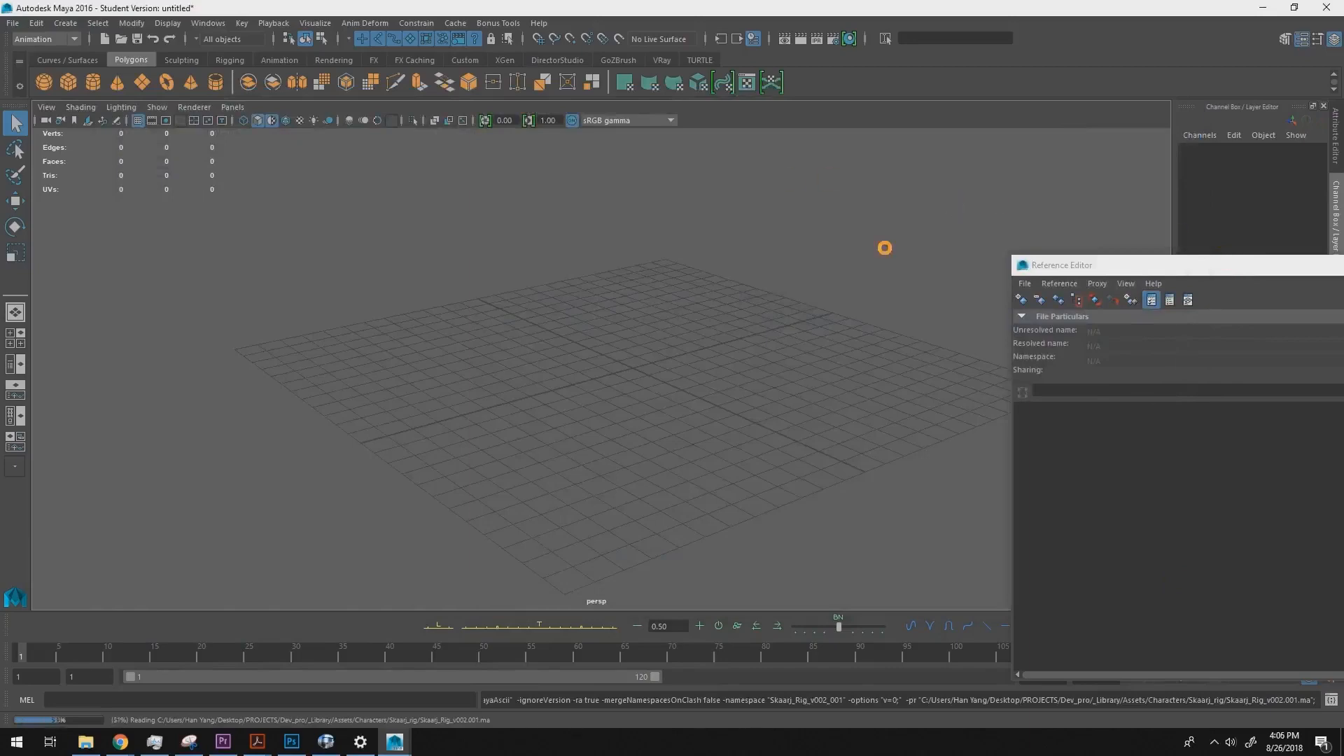
# - Switch to Mixamo, load the T-Pose animation, and download it as T-Pose.fbx without skin at 24 frames per second
pyautogui.hotkey('alt', 'Tab')
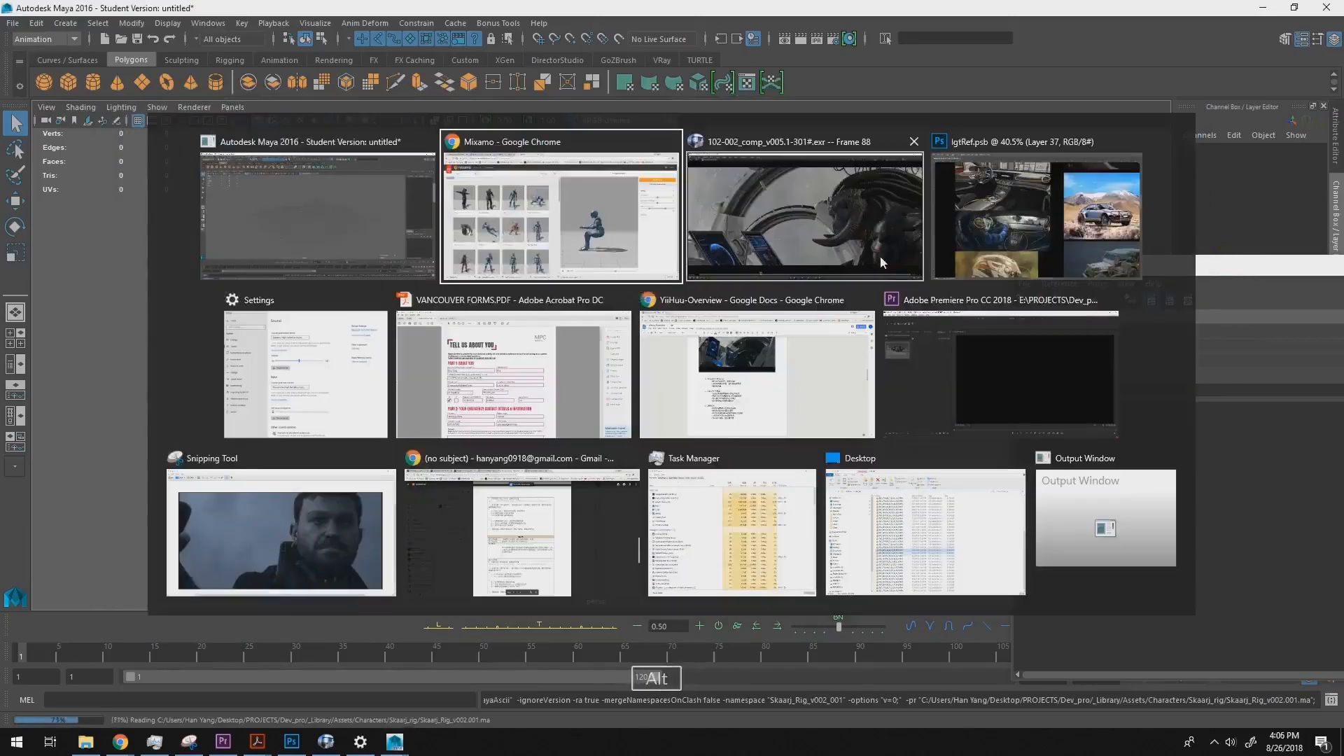
pyautogui.hotkey('alt', 'Tab')
pyautogui.hotkey('shift', 'alt', 'Tab')
pyautogui.hotkey('alt', 'Tab')
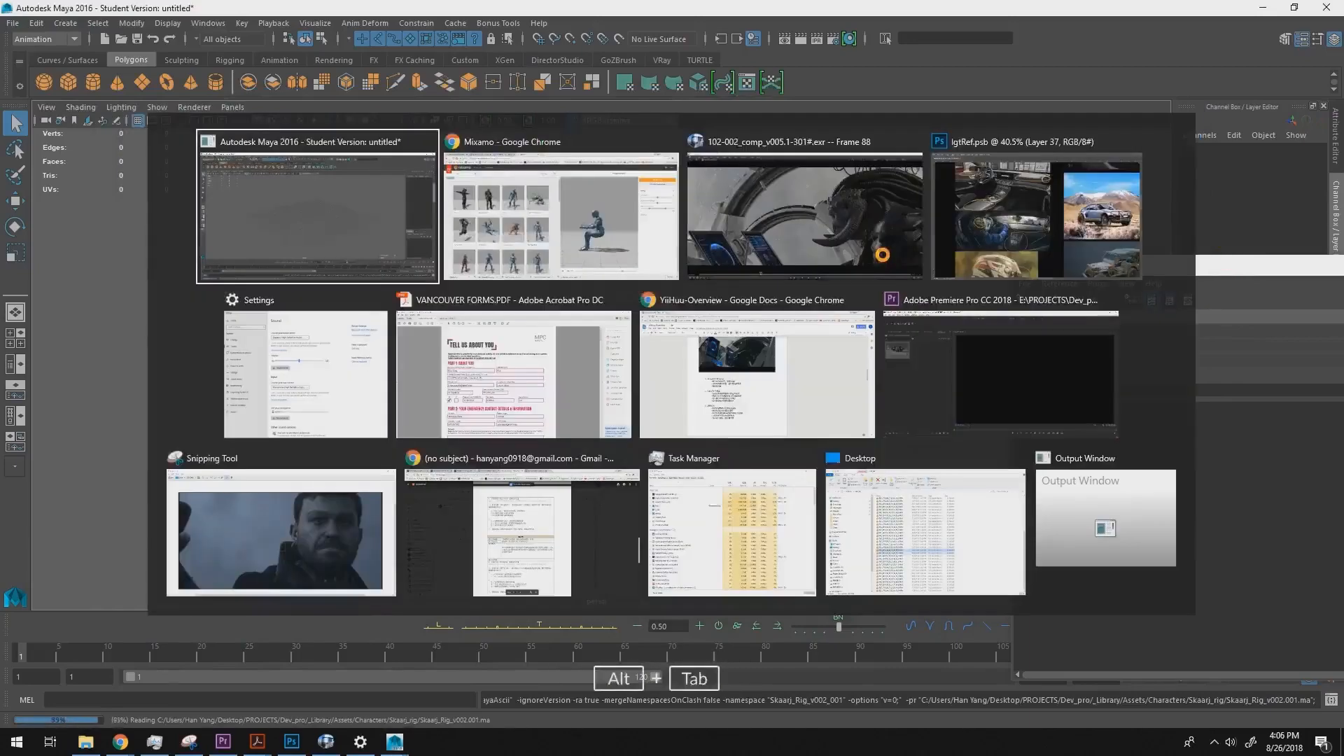
pyautogui.click(145, 264)
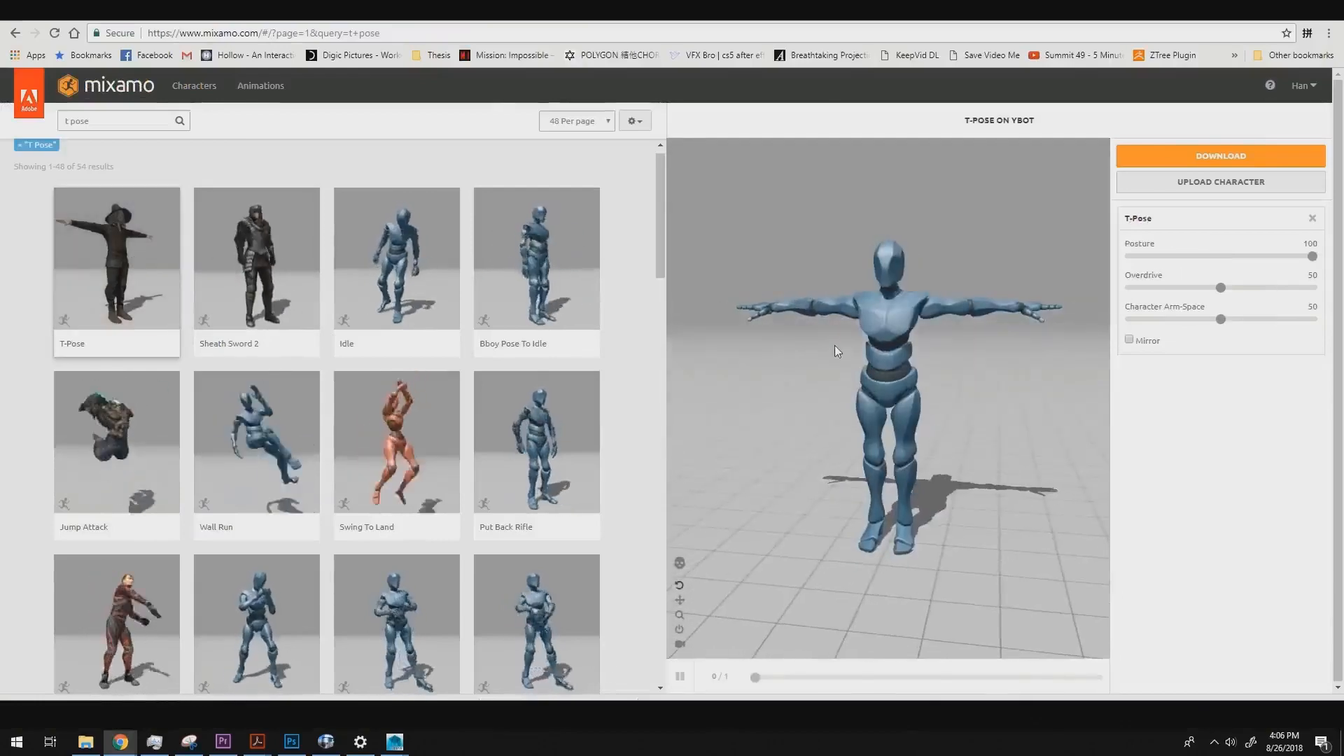
pyautogui.click(1243, 150)
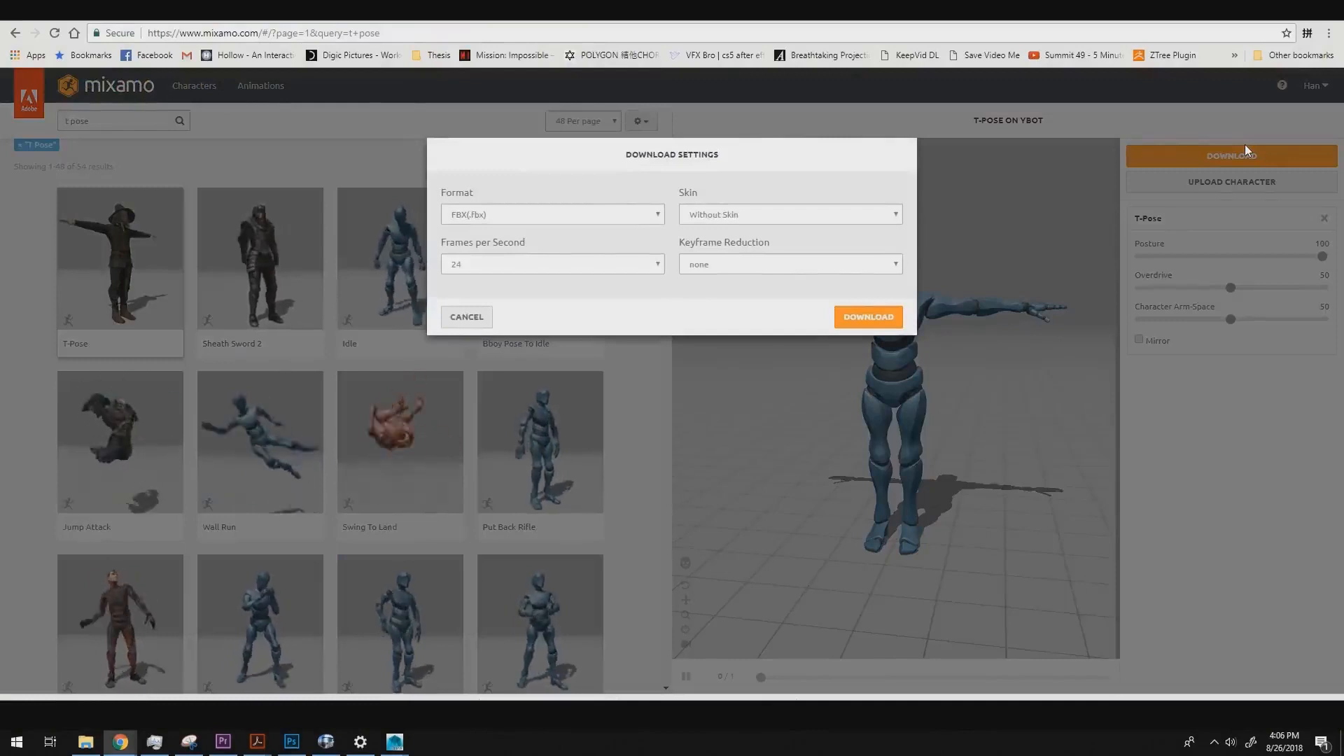
pyautogui.click(858, 316)
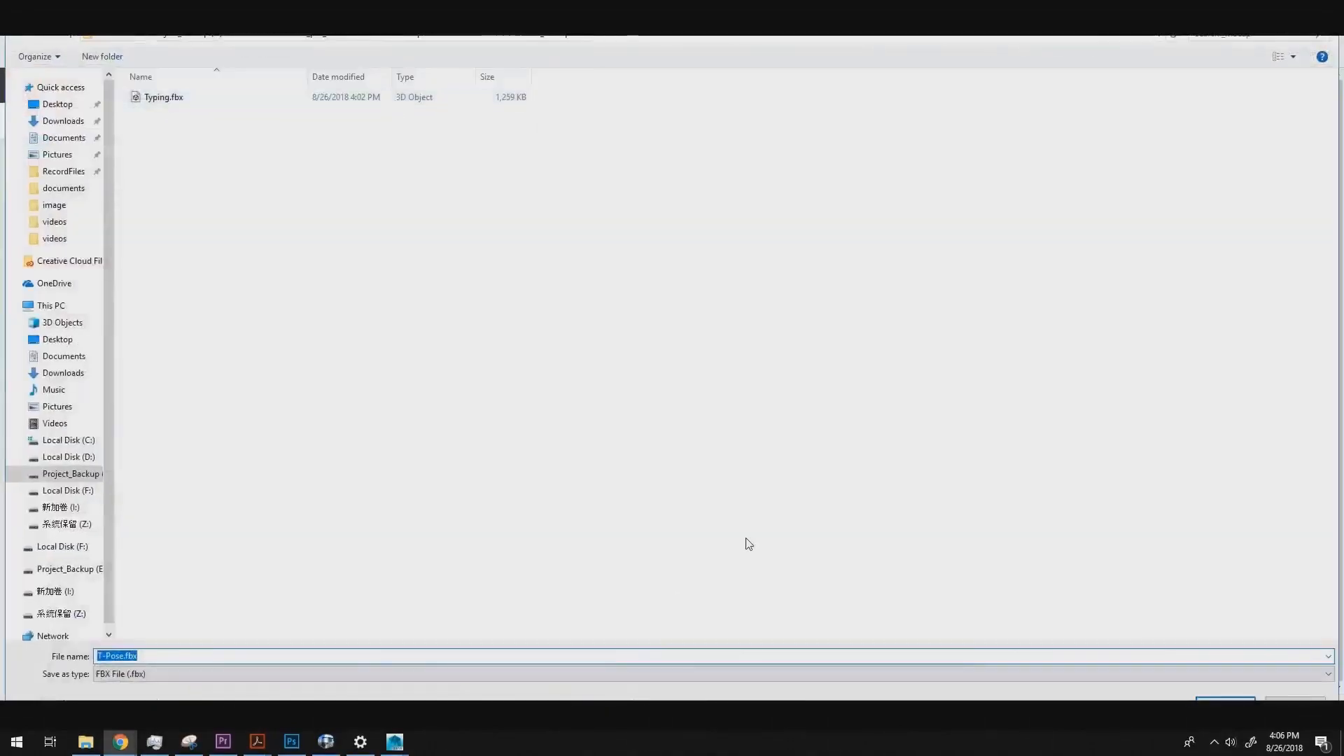
pyautogui.press('Return')
# - Switch to Maya, inspect the imported creature rig, and set the viewport renderer to Legacy Default Viewport
pyautogui.hotkey('alt', 'Tab')
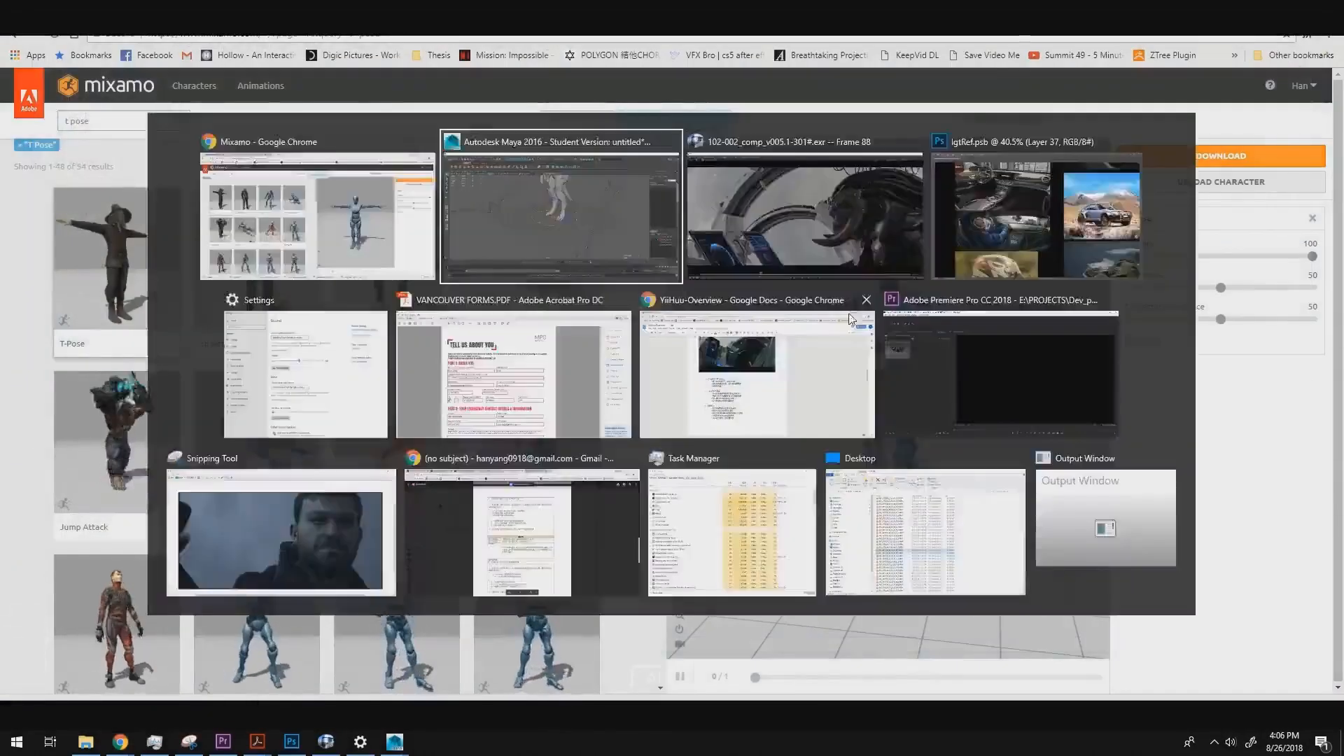
pyautogui.keyDown('alt'); pyautogui.moveTo(883, 255); pyautogui.dragTo(750, 329); pyautogui.keyUp('alt')
pyautogui.keyDown('alt'); pyautogui.moveTo(808, 253); pyautogui.dragTo(771, 274, button='middle'); pyautogui.keyUp('alt')
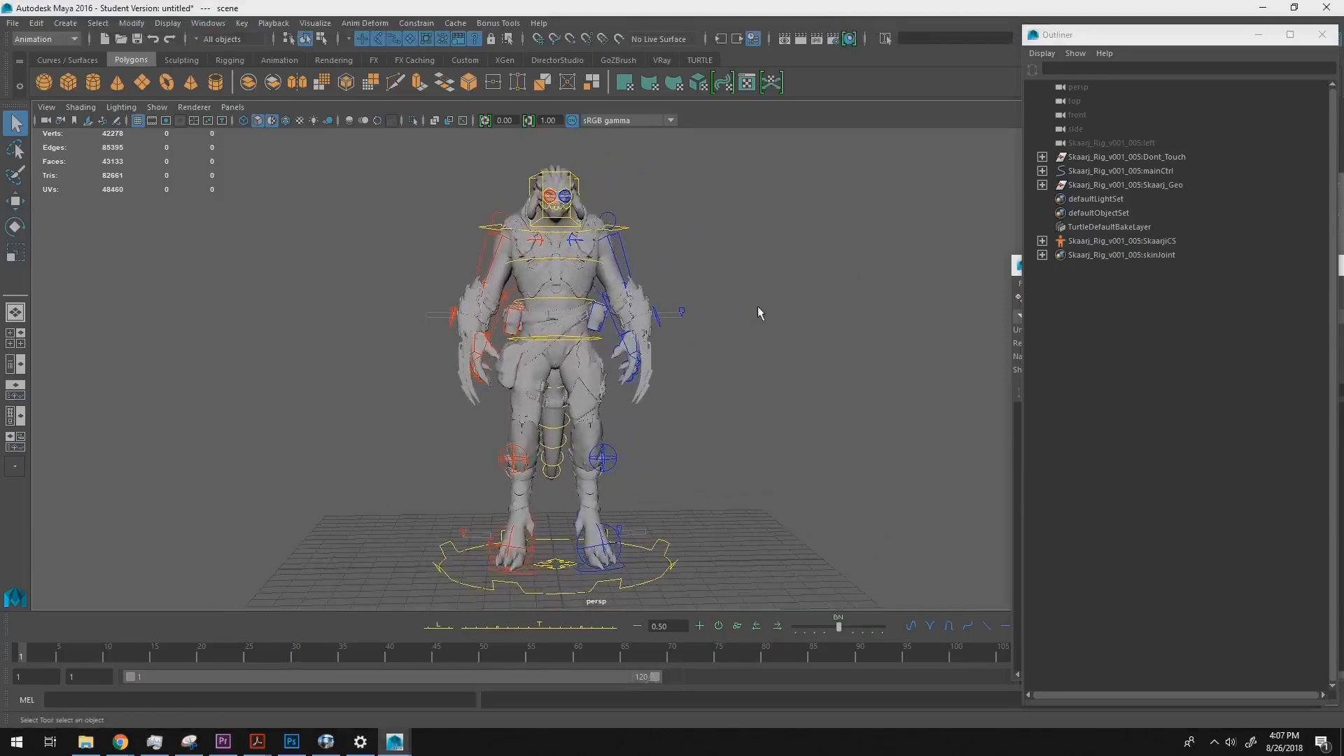
pyautogui.keyDown('alt'); pyautogui.moveTo(744, 309); pyautogui.dragTo(645, 326); pyautogui.keyUp('alt')
pyautogui.click(194, 107)
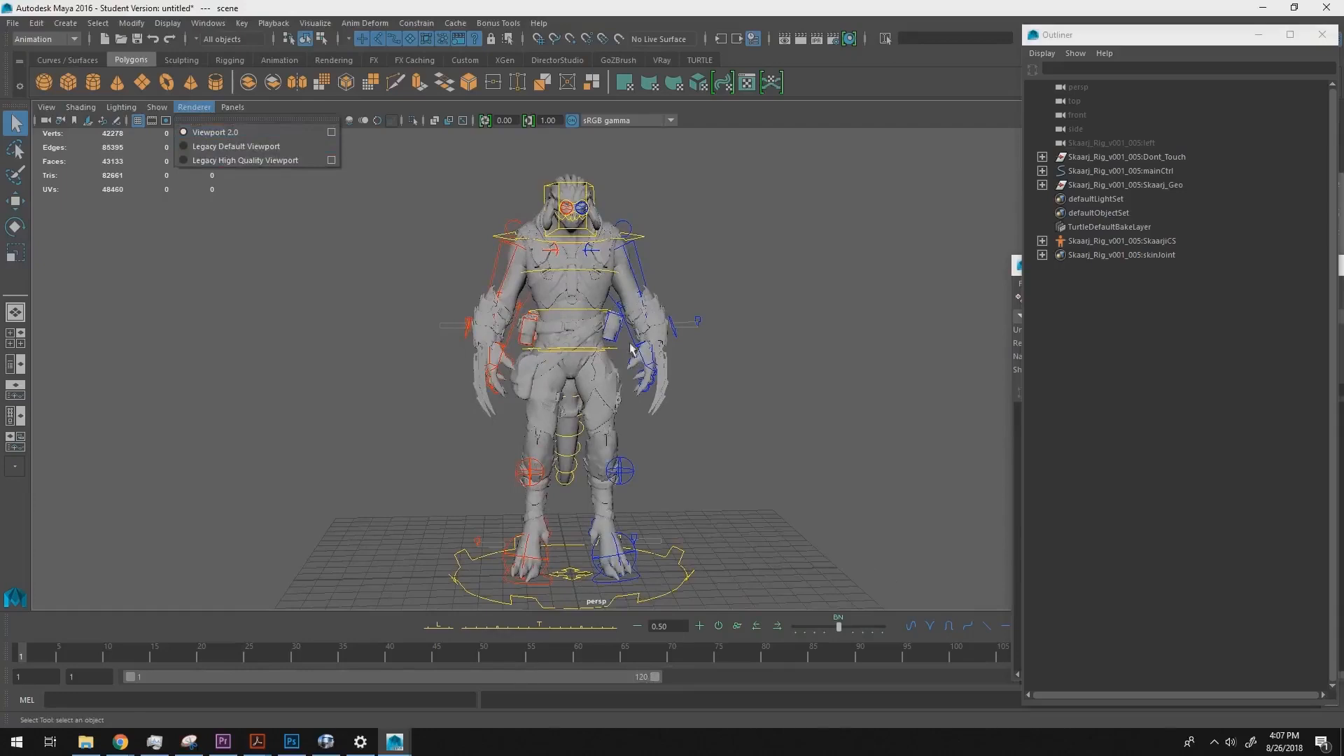
pyautogui.click(237, 145)
pyautogui.keyDown('alt'); pyautogui.moveTo(754, 284); pyautogui.dragTo(500, 270); pyautogui.keyUp('alt')
# - Import T-Pose.fbx from the shot's 3d/_mocap folder into the rig scene
pyautogui.click(12, 22)
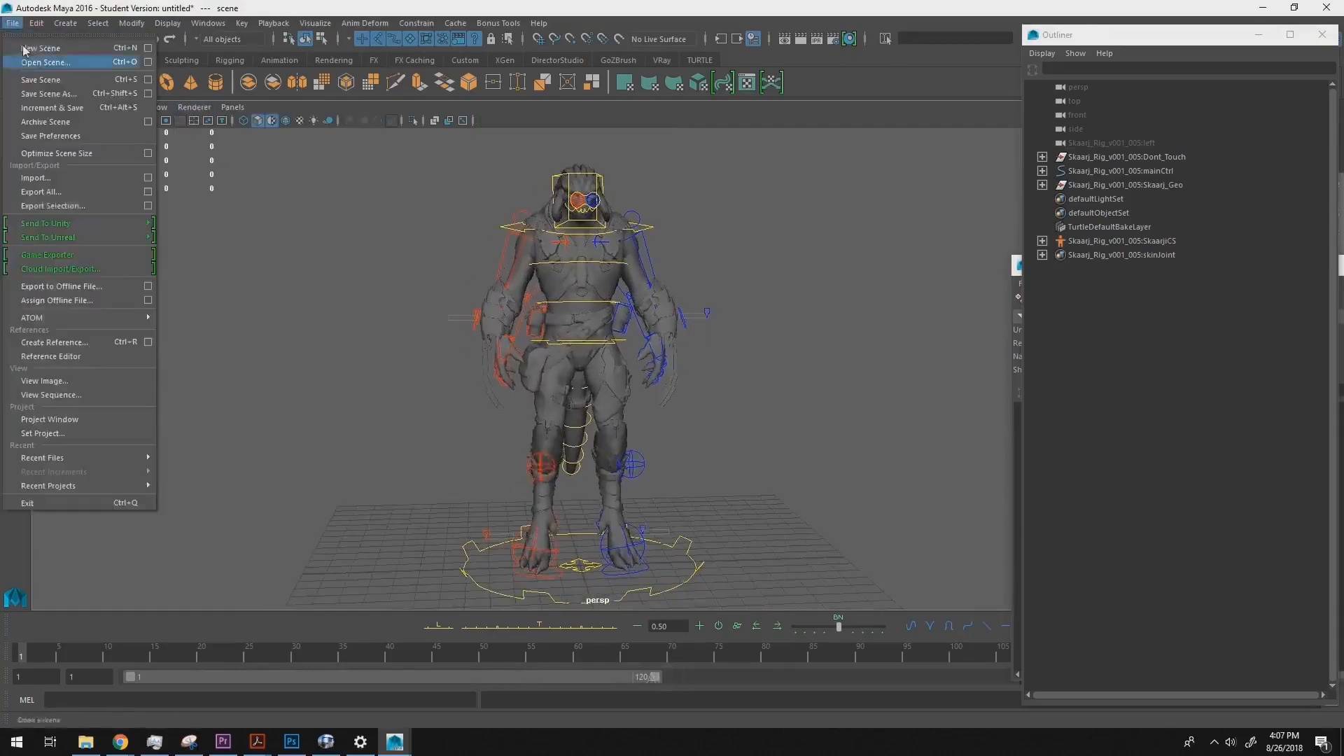
pyautogui.click(50, 179)
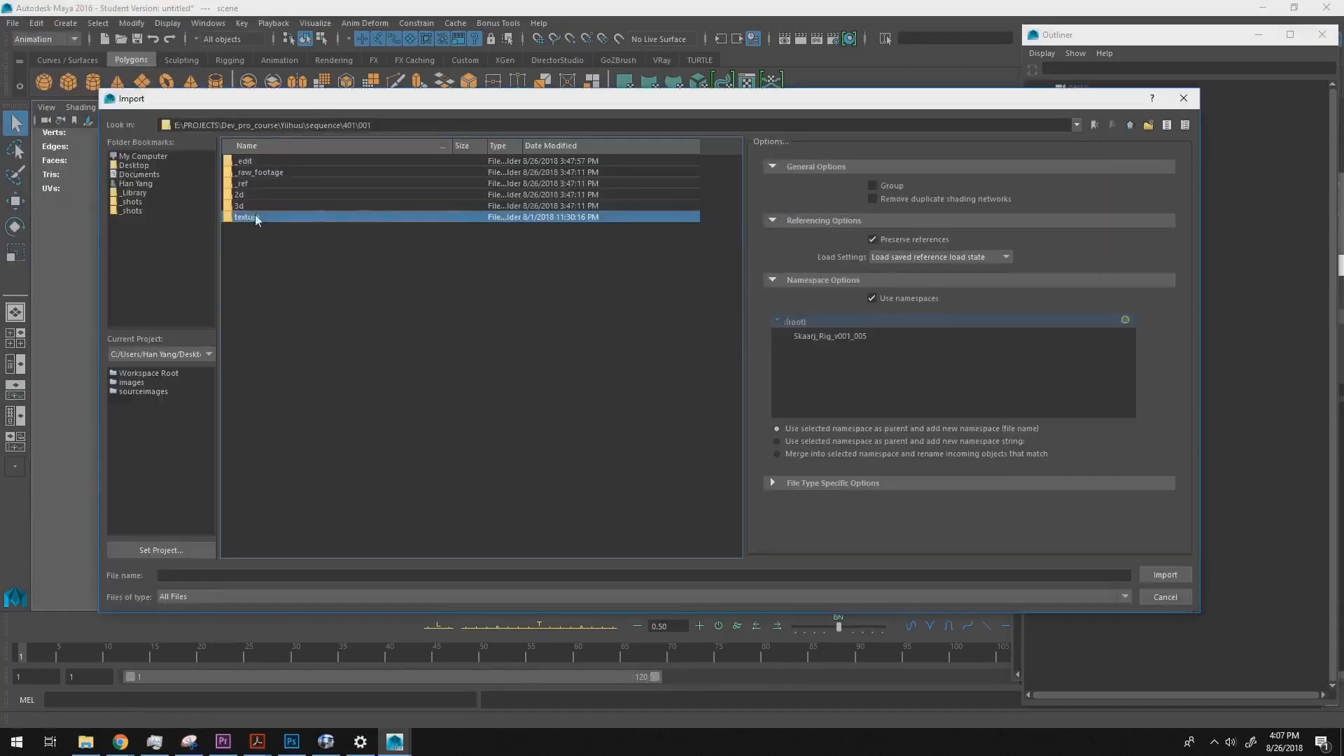
pyautogui.doubleClick(249, 206)
pyautogui.doubleClick(273, 162)
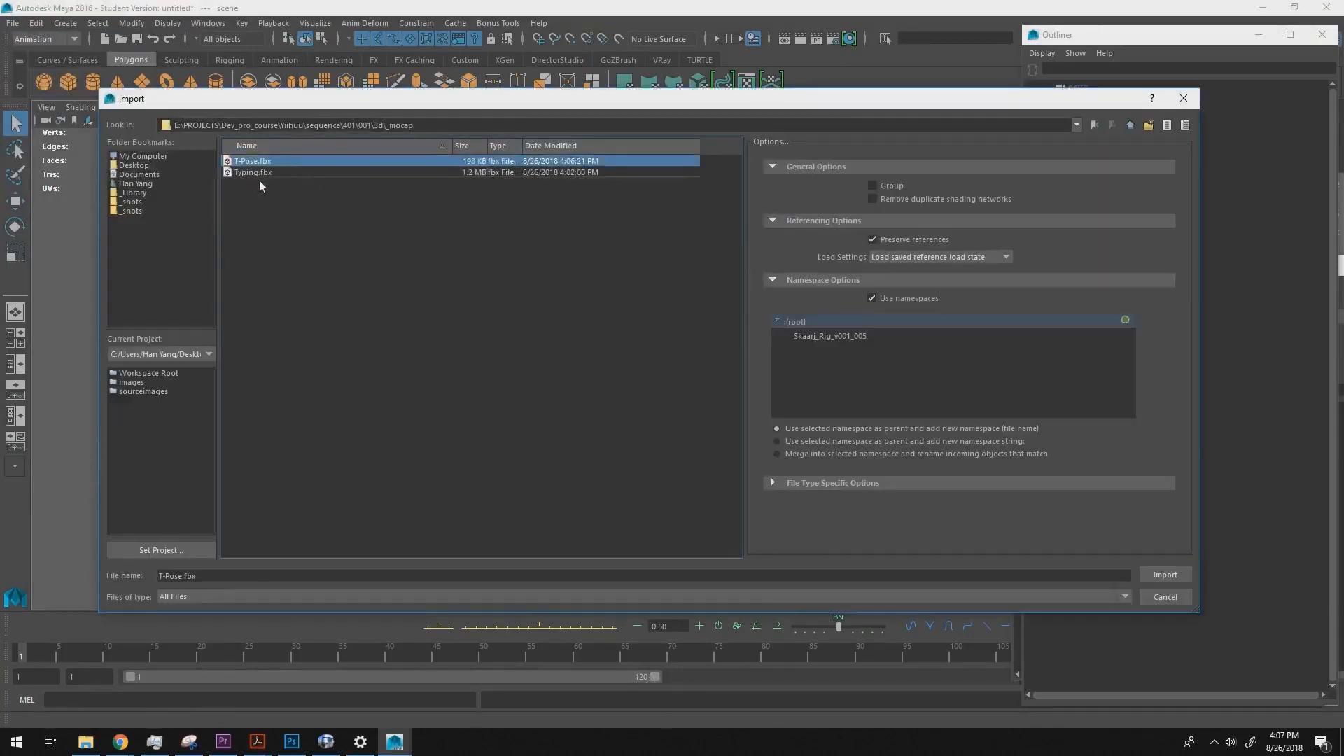
pyautogui.click(257, 173)
pyautogui.click(273, 162)
pyautogui.doubleClick(288, 161)
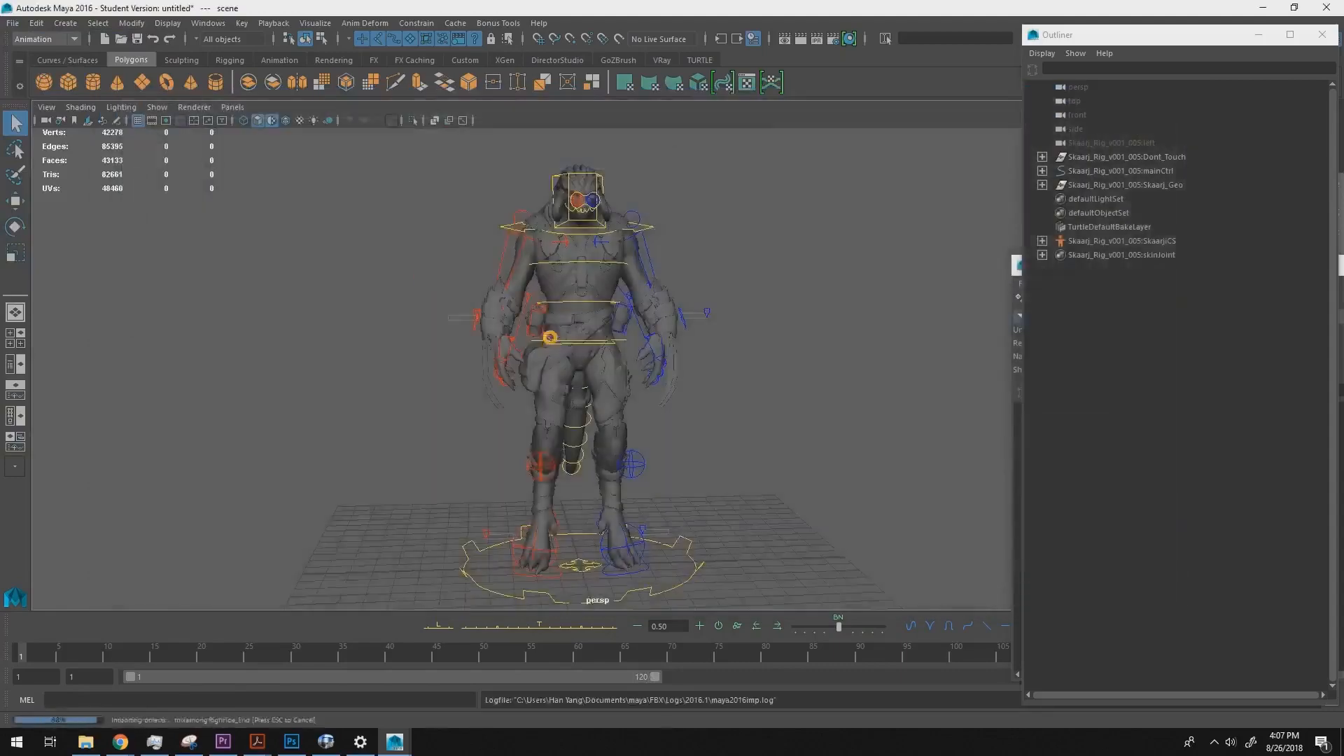
# - Select the imported Mixamo skeleton's root joint, mixamorig:Hips, and minimize the Outliner
pyautogui.keyDown('alt'); pyautogui.moveTo(743, 352); pyautogui.dragTo(640, 487, button='middle'); pyautogui.keyUp('alt')
pyautogui.scroll(-8, 719, 382)
pyautogui.keyDown('alt'); pyautogui.moveTo(581, 390); pyautogui.dragTo(622, 361); pyautogui.keyUp('alt')
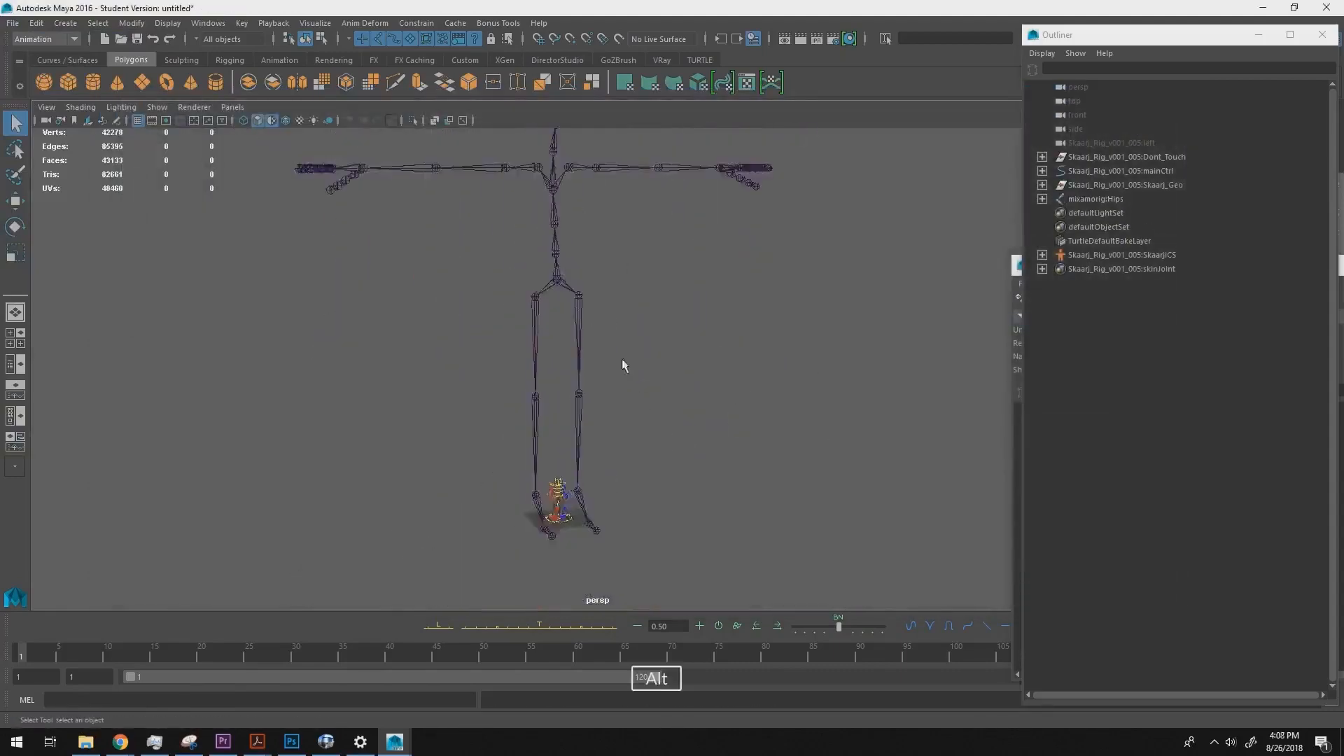
pyautogui.keyDown('alt'); pyautogui.moveTo(622, 360); pyautogui.dragTo(616, 397, button='middle'); pyautogui.keyUp('alt')
pyautogui.click(558, 319)
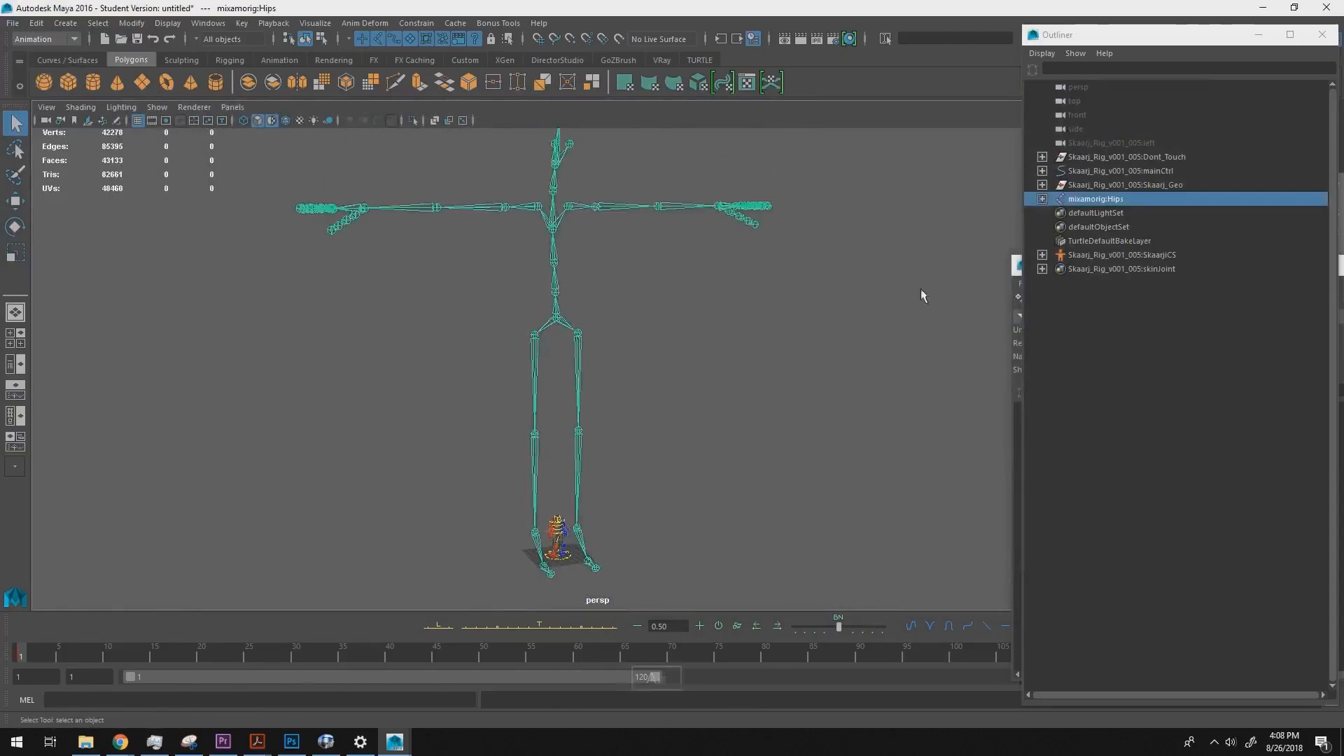
pyautogui.click(1102, 203)
pyautogui.keyDown('alt'); pyautogui.moveTo(762, 402); pyautogui.dragTo(800, 384); pyautogui.keyUp('alt')
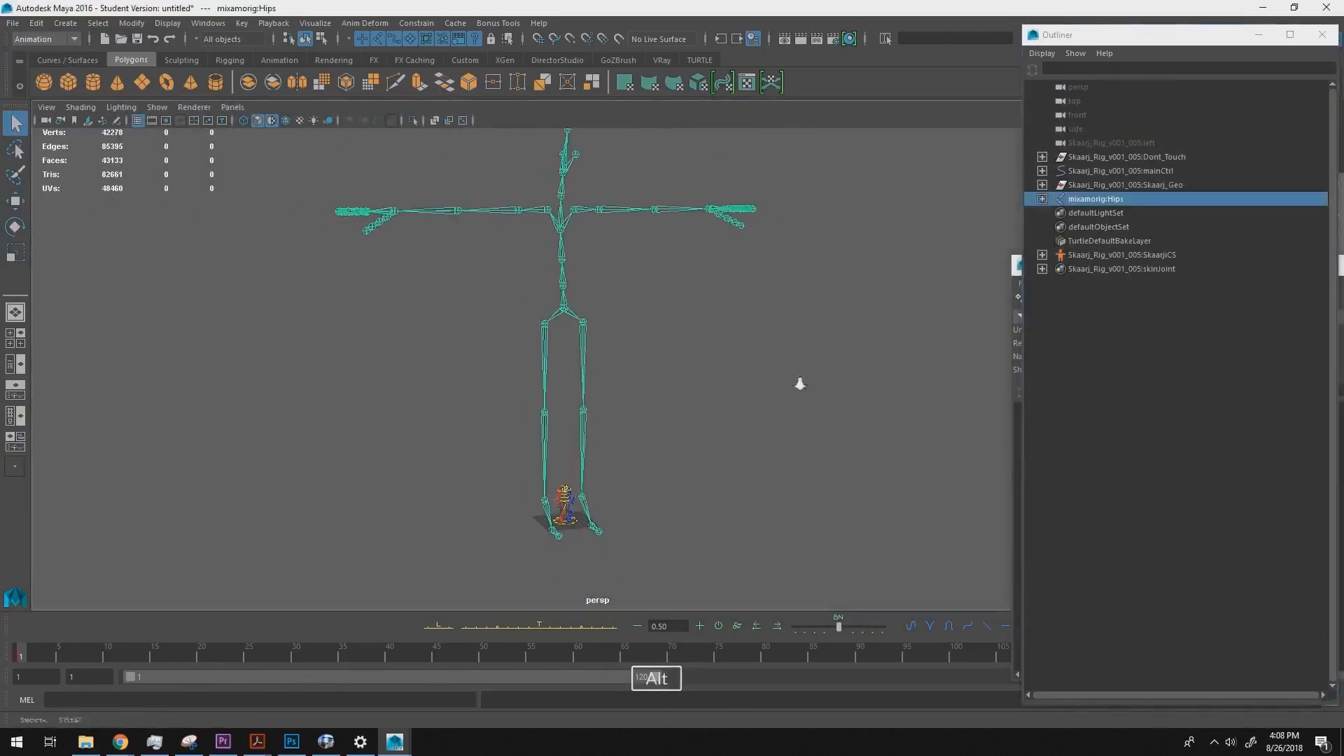
pyautogui.click(1258, 35)
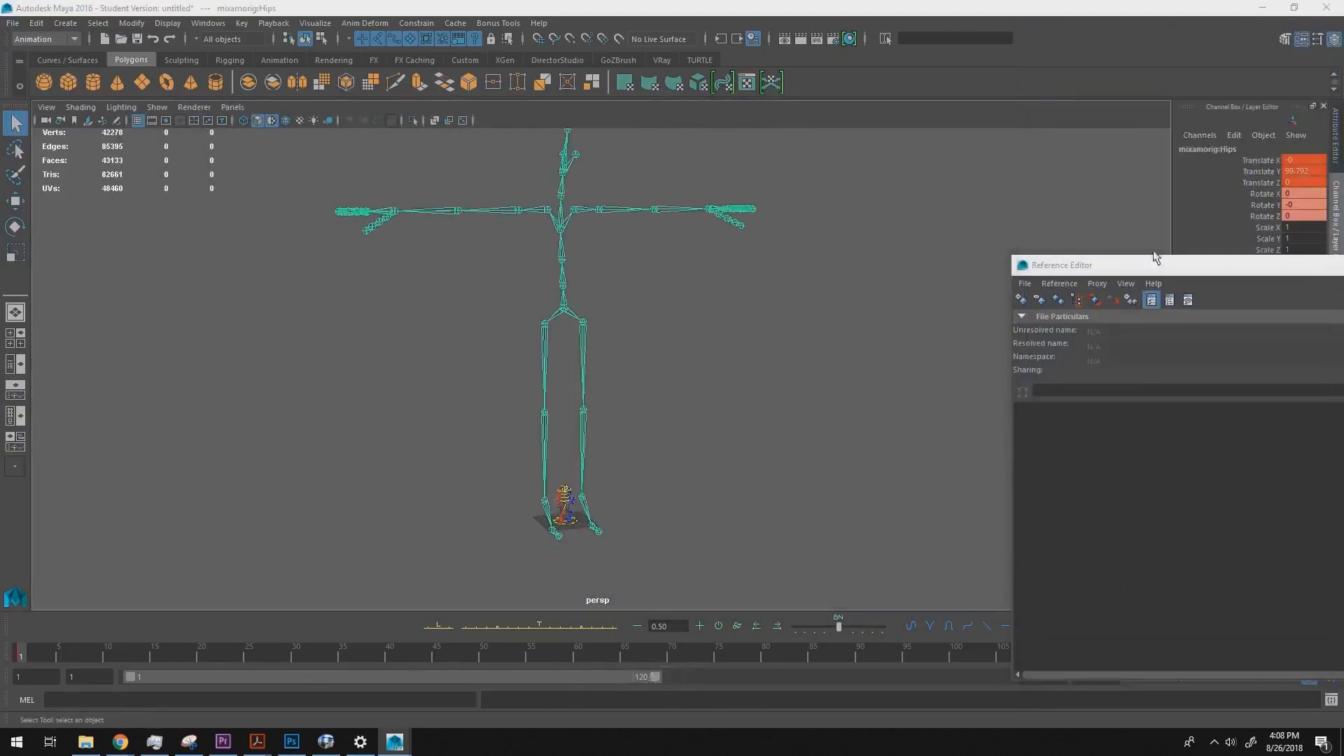
# - Compare the Skaarj creature rig's size with the imported Mixamo skeleton from the legs up
pyautogui.keyDown('alt'); pyautogui.moveTo(743, 403); pyautogui.dragTo(794, 316, button='middle'); pyautogui.keyUp('alt')
pyautogui.keyDown('alt'); pyautogui.moveTo(798, 350); pyautogui.dragTo(905, 552, button='right'); pyautogui.keyUp('alt')
pyautogui.keyDown('alt'); pyautogui.moveTo(906, 552); pyautogui.dragTo(841, 425, button='middle'); pyautogui.keyUp('alt')
pyautogui.keyDown('alt'); pyautogui.moveTo(840, 426); pyautogui.dragTo(879, 513, button='right'); pyautogui.keyUp('alt')
pyautogui.keyDown('alt'); pyautogui.moveTo(781, 353); pyautogui.dragTo(845, 404, button='middle'); pyautogui.keyUp('alt')
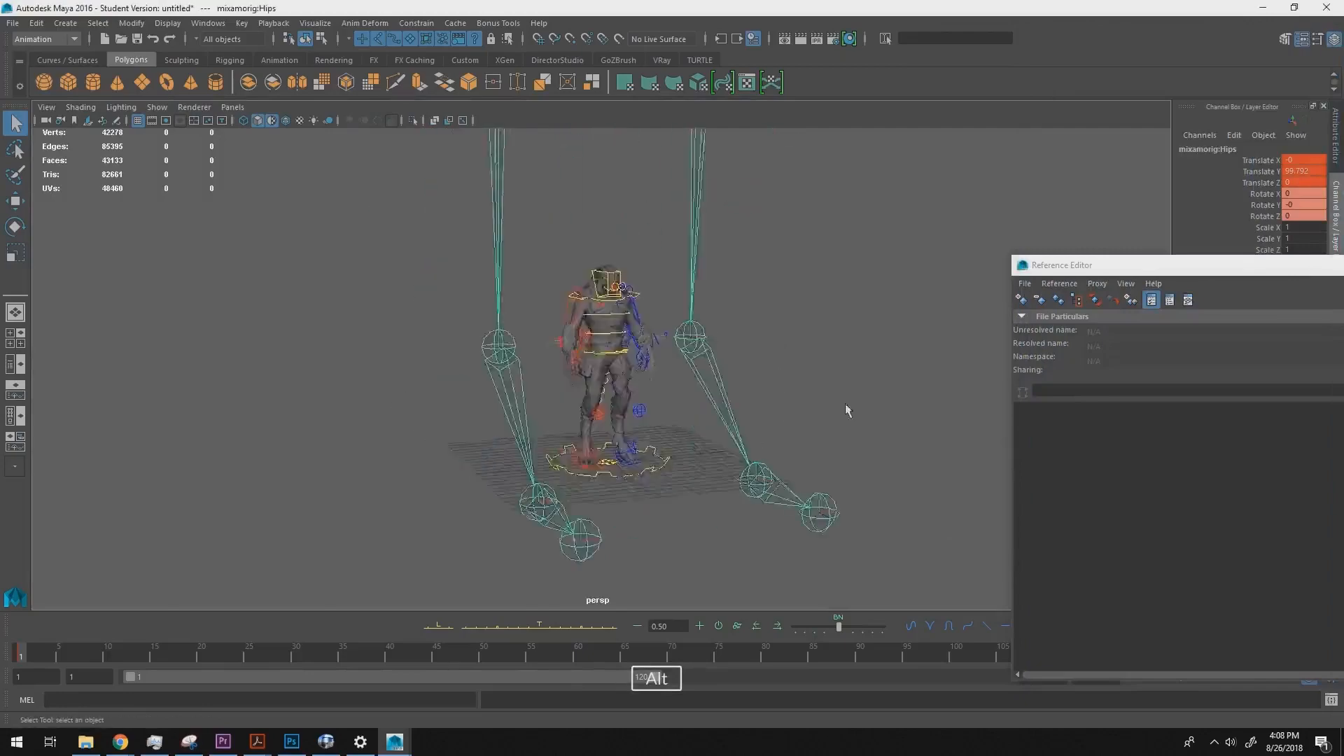
pyautogui.keyDown('alt'); pyautogui.moveTo(756, 329); pyautogui.dragTo(771, 447, button='right'); pyautogui.keyUp('alt')
pyautogui.keyDown('alt'); pyautogui.moveTo(771, 447); pyautogui.dragTo(771, 497, button='middle'); pyautogui.keyUp('alt')
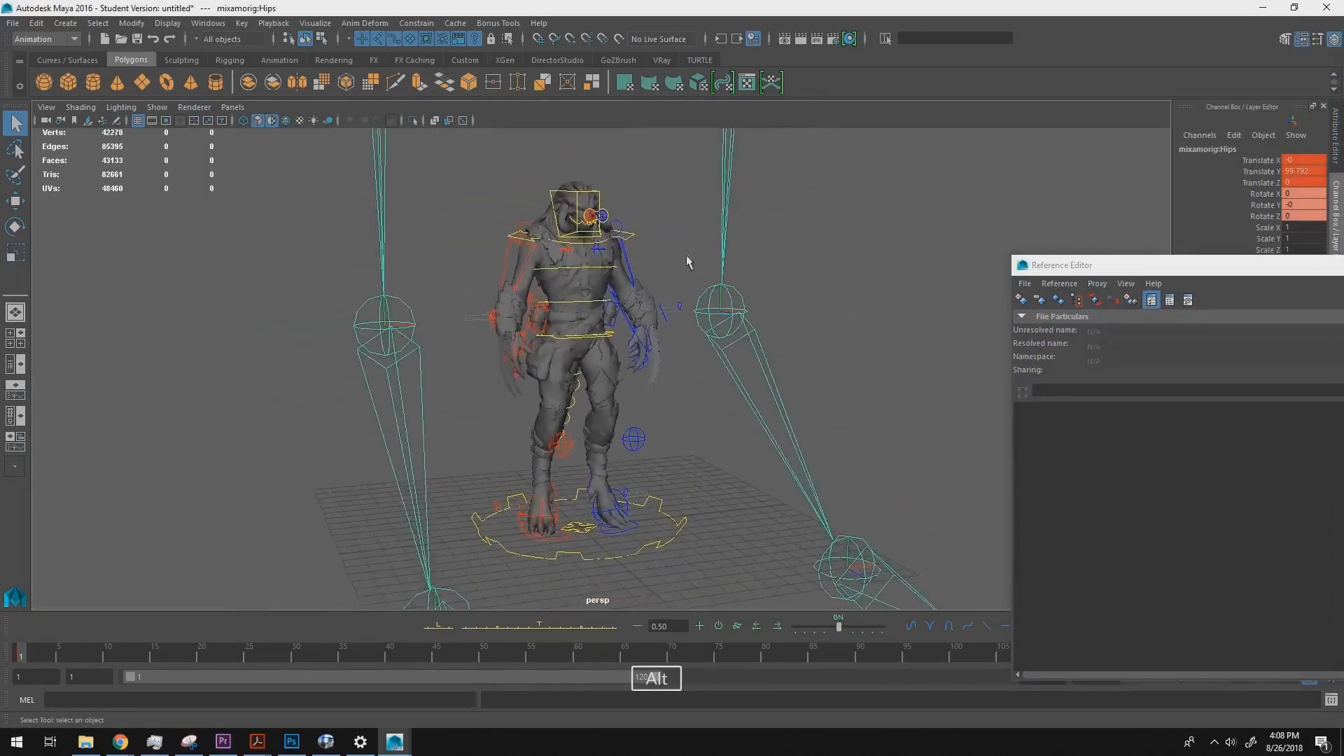
pyautogui.keyDown('alt'); pyautogui.moveTo(686, 255); pyautogui.dragTo(683, 431, button='right'); pyautogui.keyUp('alt')
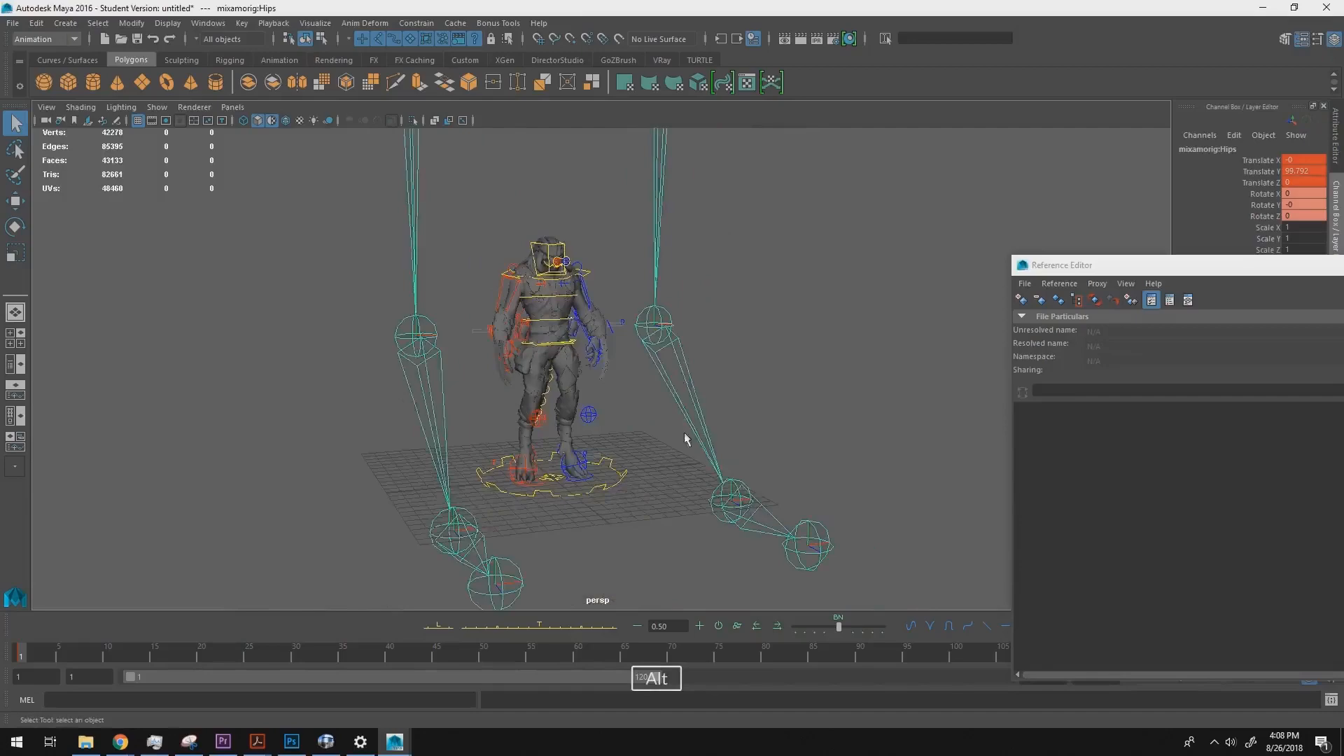
# - Try to scale up the creature's main control toward the size of the Mixamo skeleton
pyautogui.click(625, 480)
pyautogui.press('r')
pyautogui.moveTo(553, 479); pyautogui.dragTo(762, 261)
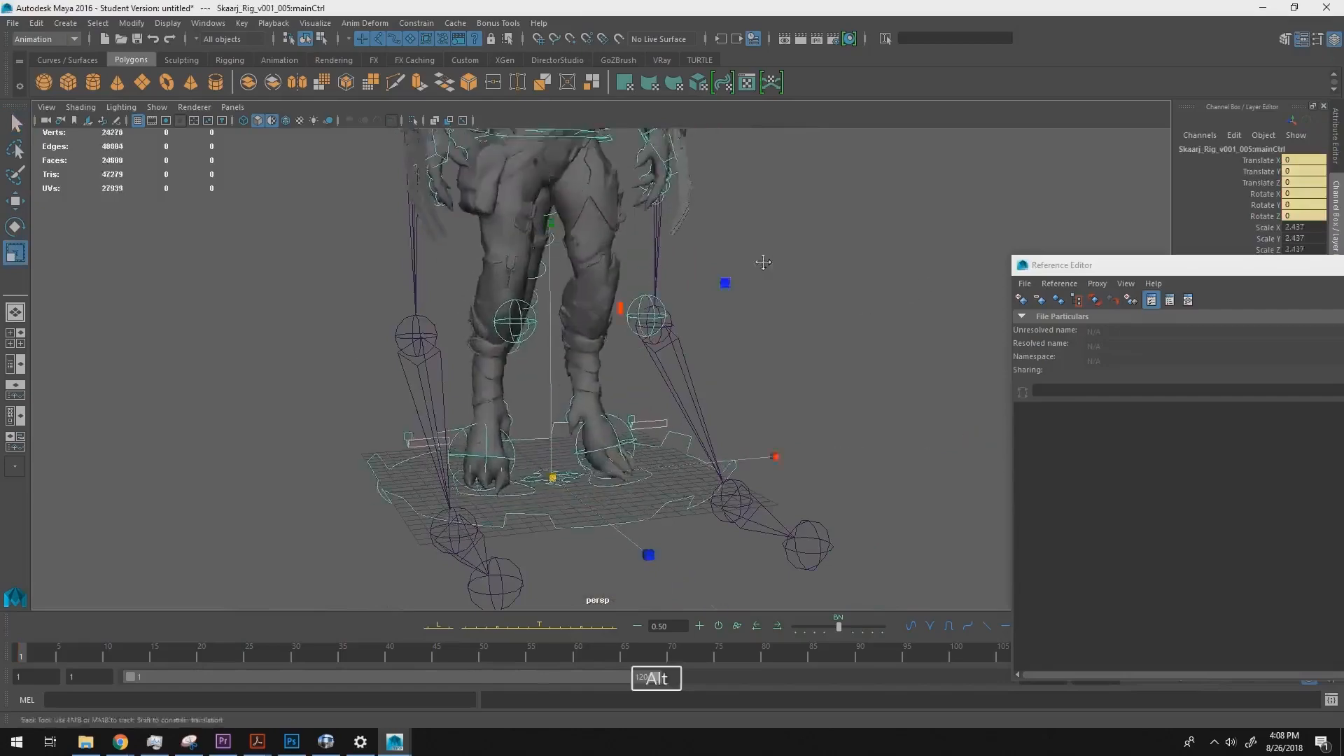
pyautogui.keyDown('alt'); pyautogui.moveTo(762, 261); pyautogui.dragTo(616, 203, button='right'); pyautogui.keyUp('alt')
pyautogui.keyDown('alt'); pyautogui.moveTo(615, 203); pyautogui.dragTo(599, 347, button='middle'); pyautogui.keyUp('alt')
pyautogui.press('z')
pyautogui.press('z')
# - Open up the Outliner and select the Mixamo skeleton's root joint, mixamorig:Hips
pyautogui.keyDown('alt'); pyautogui.moveTo(670, 455); pyautogui.dragTo(669, 351, button='middle'); pyautogui.keyUp('alt')
pyautogui.keyDown('alt'); pyautogui.moveTo(669, 350); pyautogui.dragTo(832, 432, button='right'); pyautogui.keyUp('alt')
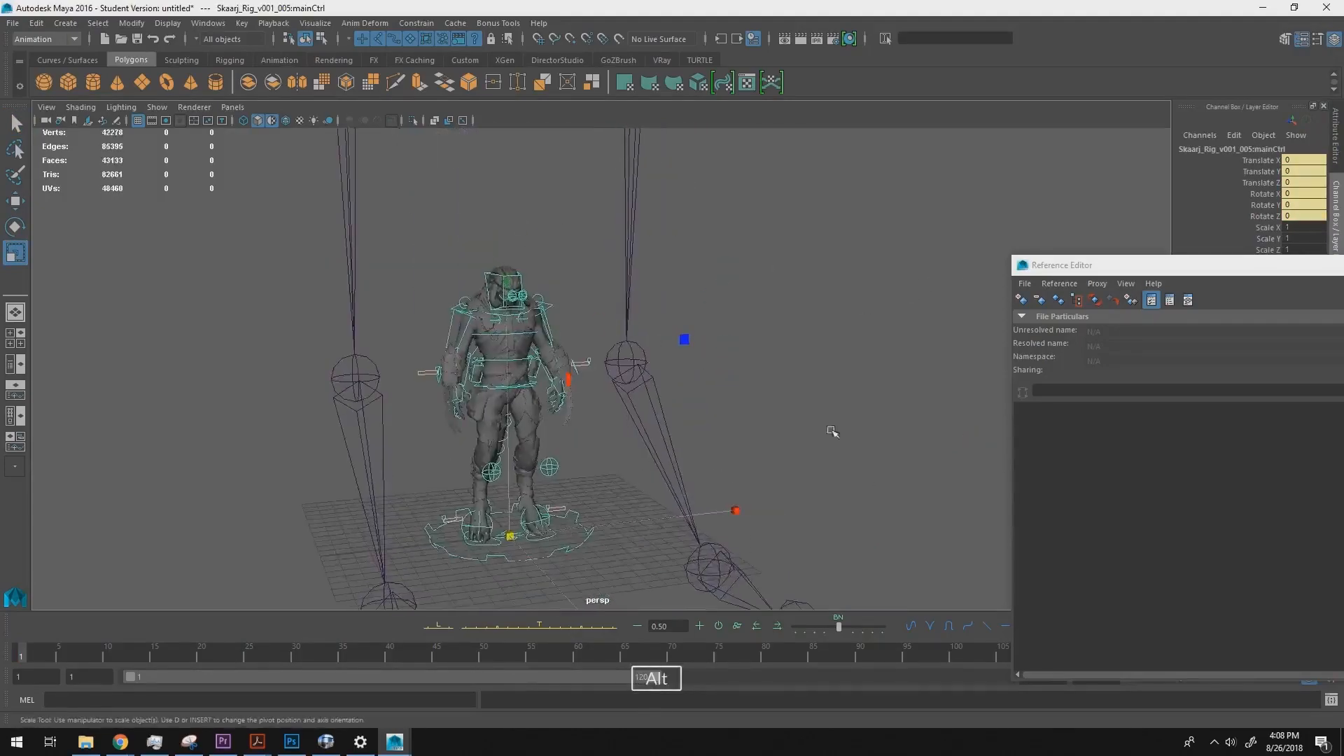
pyautogui.keyDown('alt'); pyautogui.moveTo(394, 319); pyautogui.dragTo(583, 369, button='right'); pyautogui.keyUp('alt')
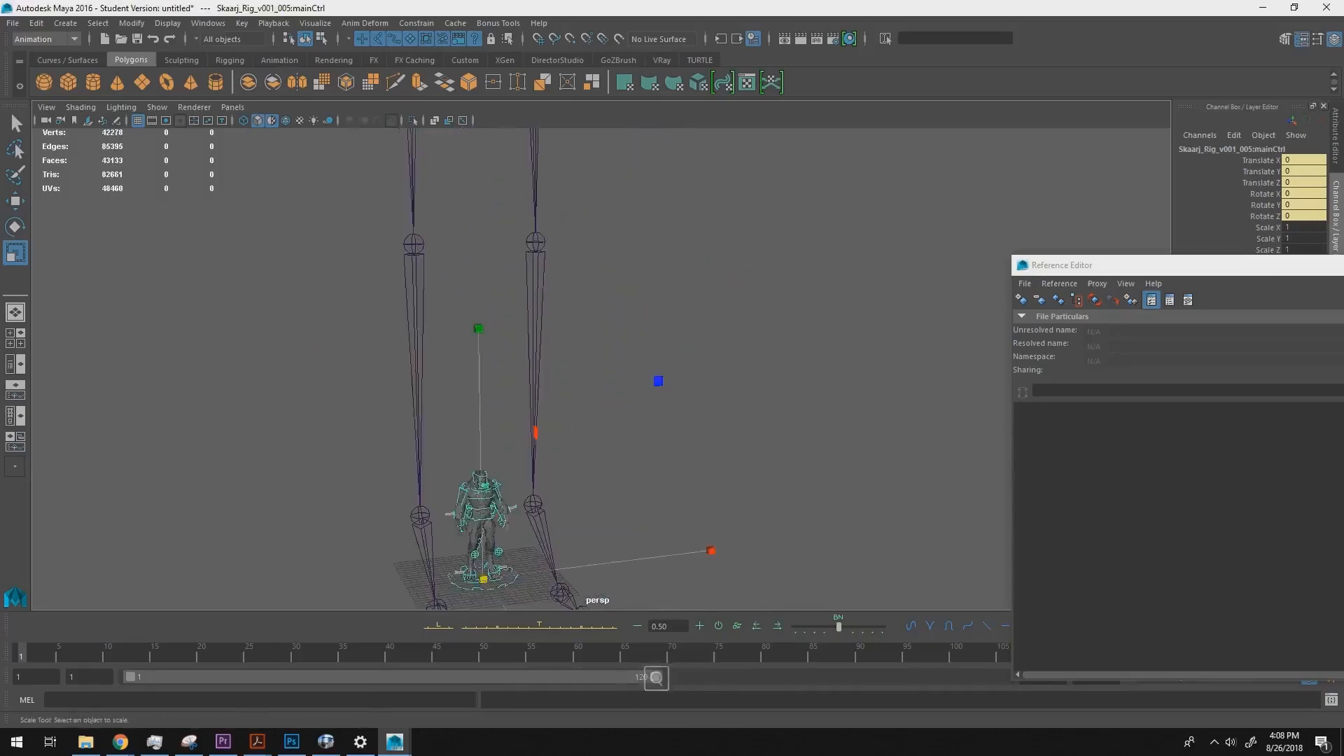
pyautogui.moveTo(1343, 73); pyautogui.dragTo(1177, 63)
pyautogui.moveTo(712, 393)
pyautogui.mouseDown(button='right')
pyautogui.moveTo(746, 352)
pyautogui.moveTo(773, 369)
pyautogui.mouseUp(button='right')
pyautogui.keyDown('alt'); pyautogui.moveTo(774, 369); pyautogui.dragTo(779, 332); pyautogui.keyUp('alt')
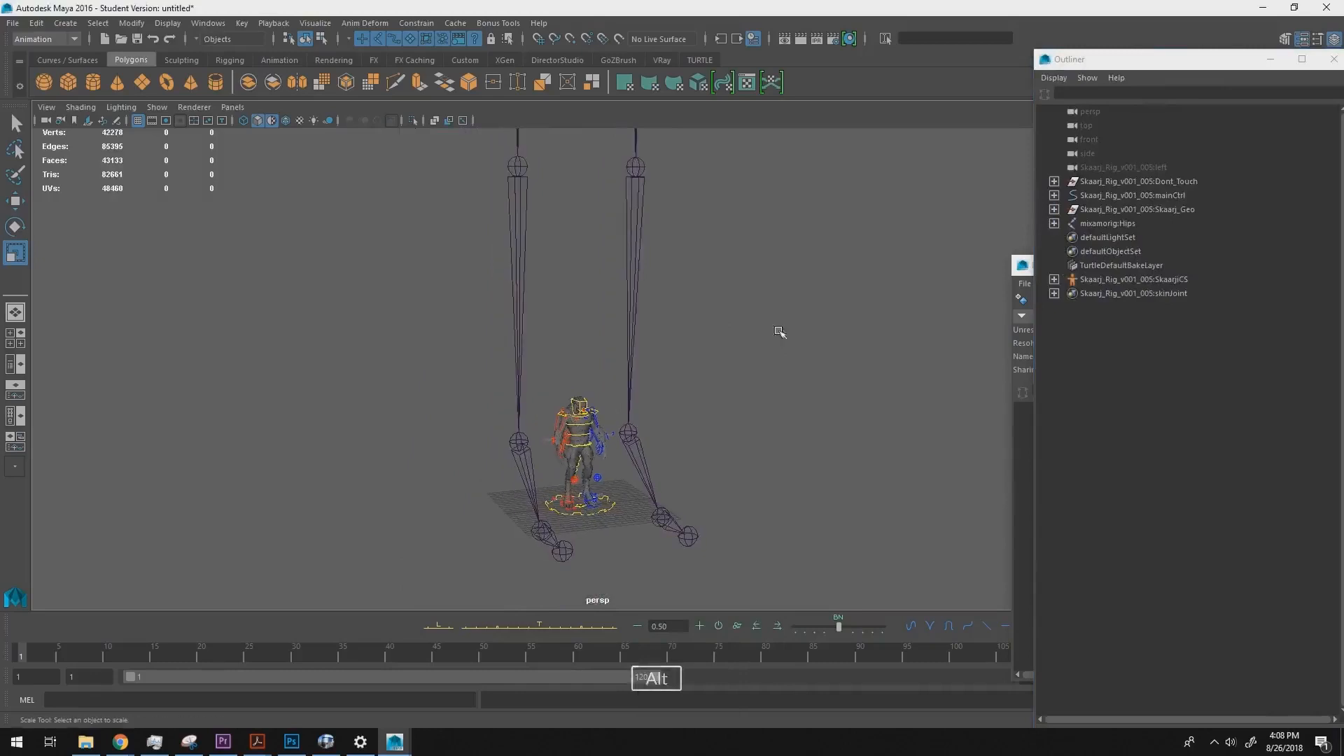
pyautogui.click(1154, 225)
# - Remove the animation connections from all Translate and Rotate channels of the mixamorig:Hips joint
pyautogui.keyDown('alt'); pyautogui.moveTo(721, 260); pyautogui.dragTo(720, 322, button='middle'); pyautogui.keyUp('alt')
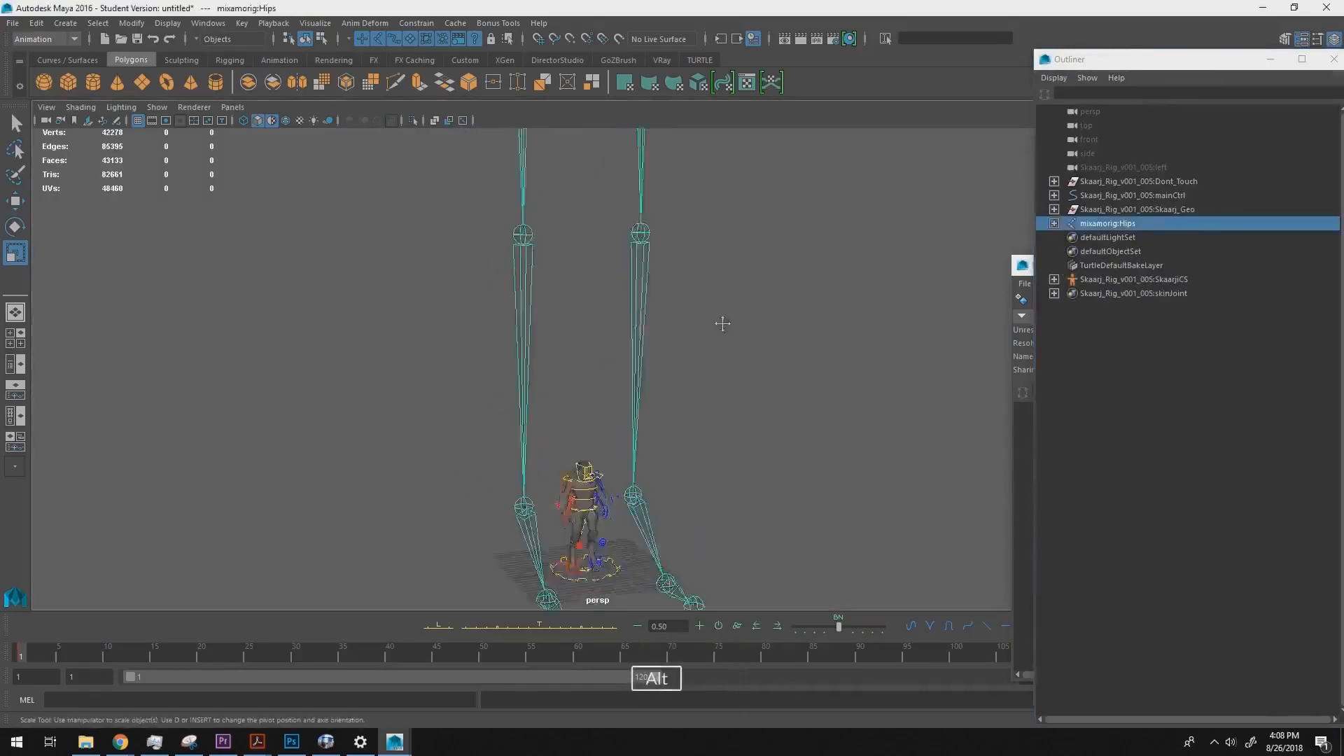
pyautogui.keyDown('alt'); pyautogui.moveTo(721, 321); pyautogui.dragTo(637, 308, button='right'); pyautogui.keyUp('alt')
pyautogui.moveTo(1184, 67); pyautogui.dragTo(1343, 74)
pyautogui.keyDown('alt'); pyautogui.moveTo(831, 222); pyautogui.dragTo(832, 282, button='middle'); pyautogui.keyUp('alt')
pyautogui.keyDown('alt'); pyautogui.moveTo(832, 282); pyautogui.dragTo(543, 246, button='right'); pyautogui.keyUp('alt')
pyautogui.keyDown('alt'); pyautogui.moveTo(654, 448); pyautogui.dragTo(840, 511, button='right'); pyautogui.keyUp('alt')
pyautogui.keyDown('alt'); pyautogui.moveTo(840, 511); pyautogui.dragTo(846, 373, button='middle'); pyautogui.keyUp('alt')
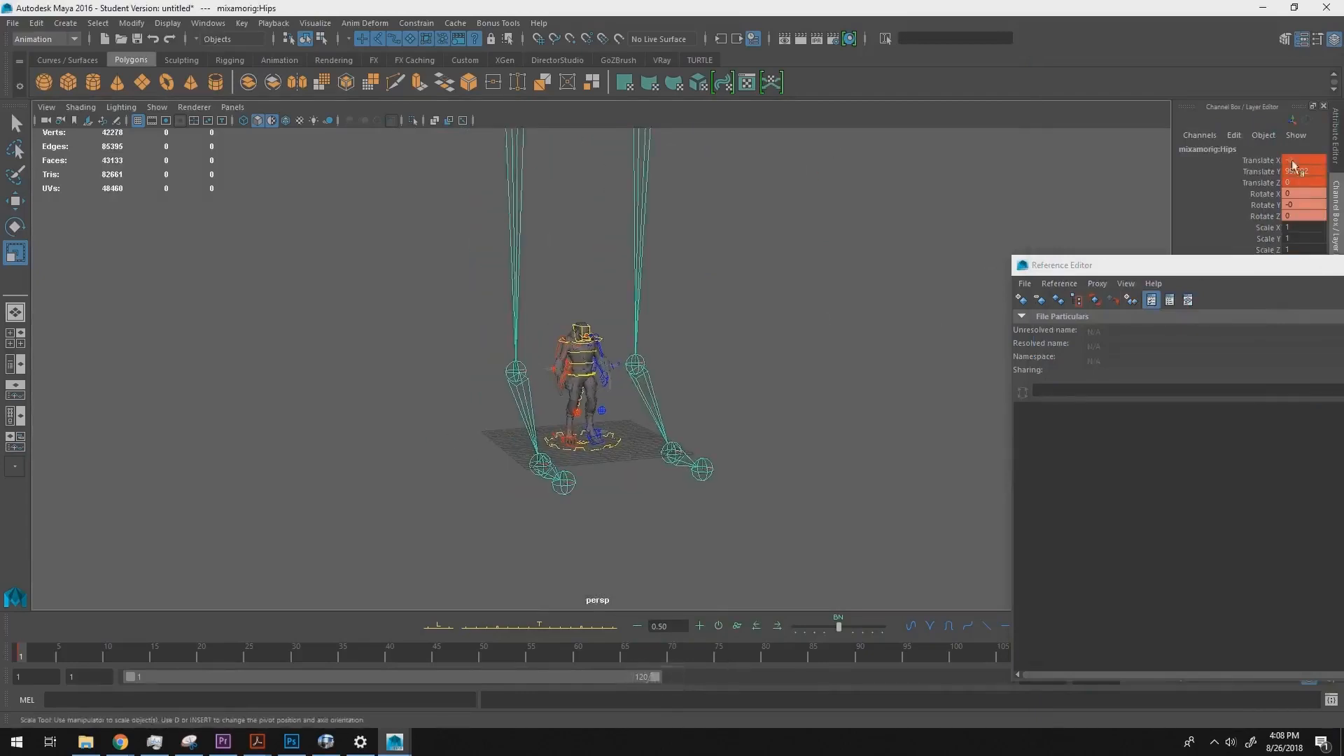
pyautogui.moveTo(1265, 161); pyautogui.dragTo(1262, 219)
pyautogui.rightClick(1248, 181)
pyautogui.click(1242, 397)
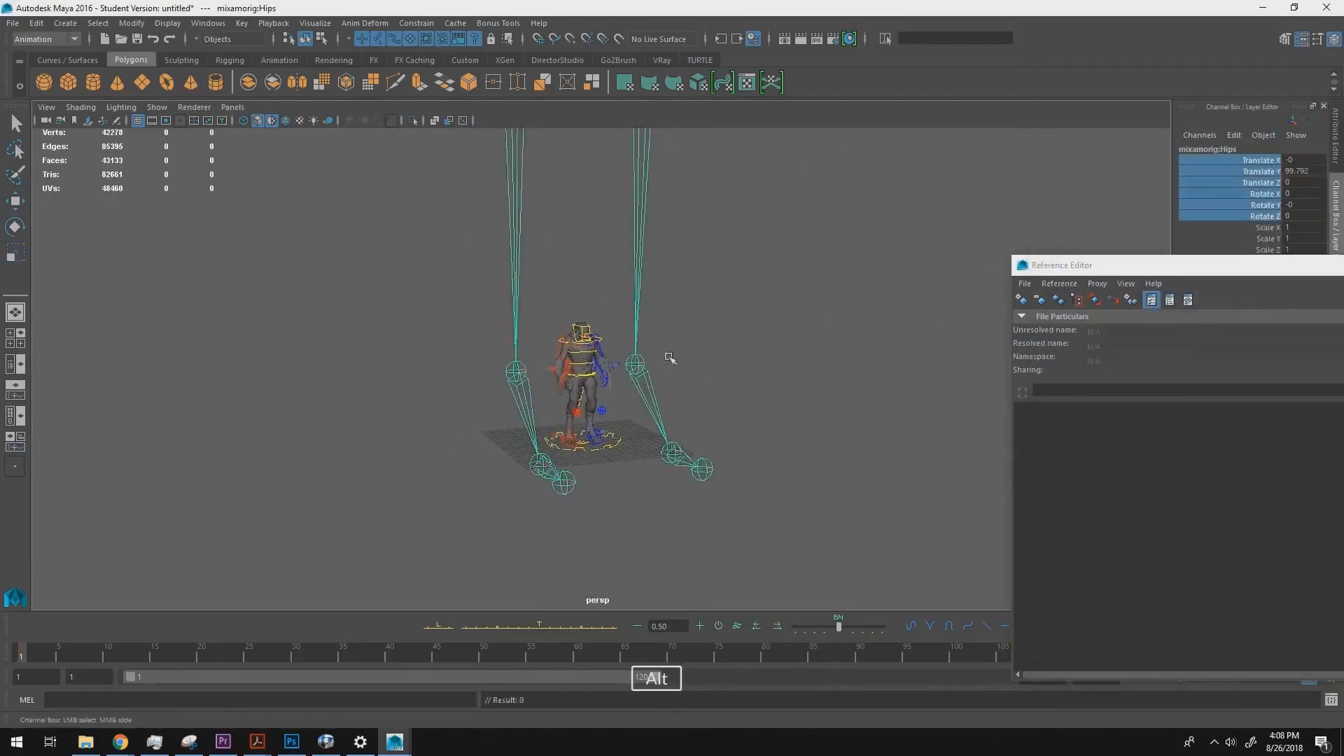
# - Group the mixamorig:Hips joint and name the group mixamo
pyautogui.keyDown('alt'); pyautogui.moveTo(670, 359); pyautogui.dragTo(625, 325, button='right'); pyautogui.keyUp('alt')
pyautogui.keyDown('alt'); pyautogui.moveTo(724, 280); pyautogui.dragTo(729, 364, button='middle'); pyautogui.keyUp('alt')
pyautogui.press('w')
pyautogui.keyDown('alt'); pyautogui.moveTo(738, 333); pyautogui.dragTo(691, 225, button='right'); pyautogui.keyUp('alt')
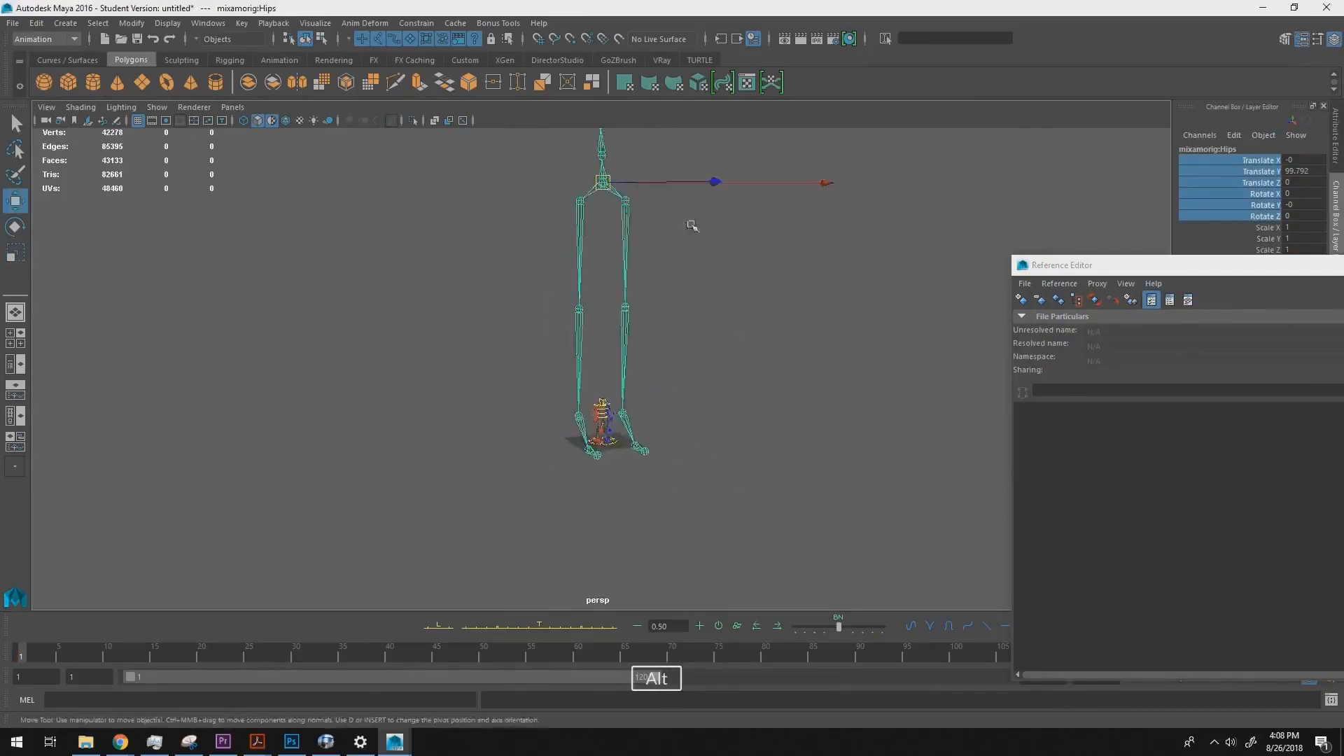
pyautogui.keyDown('alt'); pyautogui.moveTo(692, 225); pyautogui.dragTo(670, 273); pyautogui.keyUp('alt')
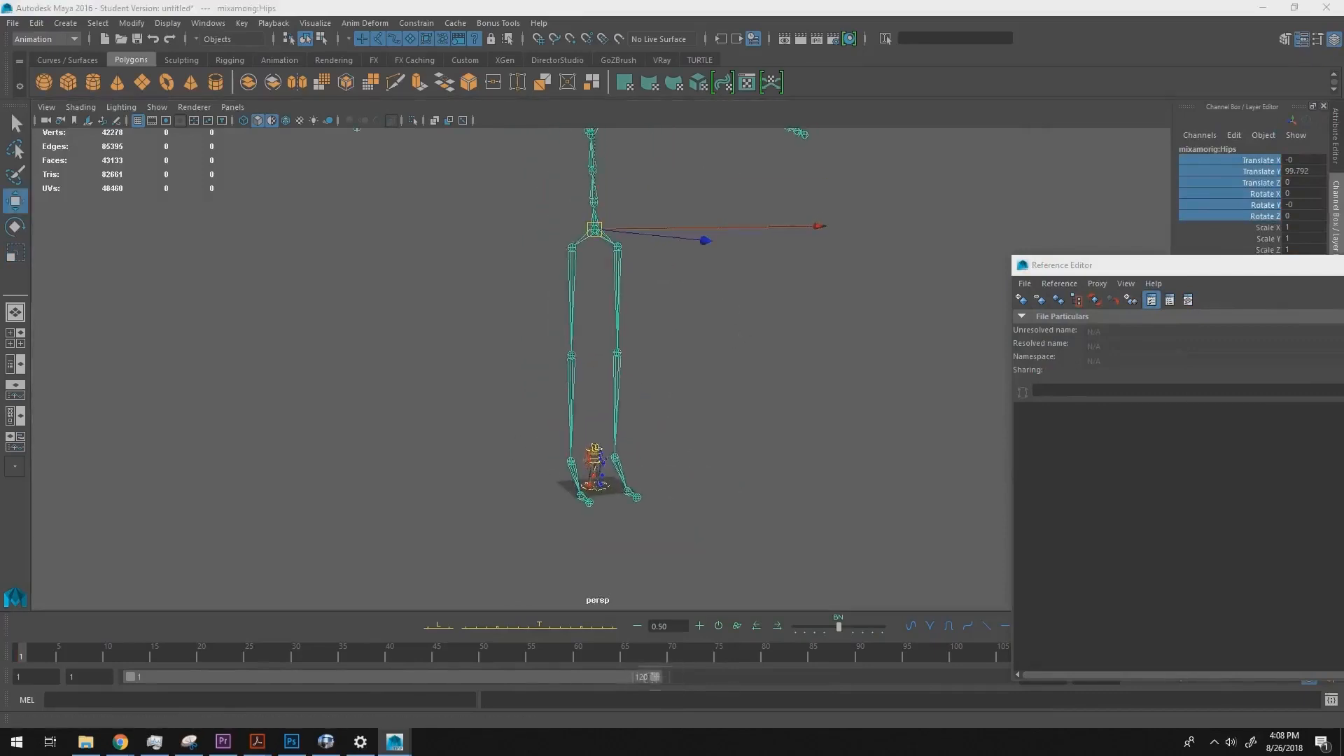
pyautogui.moveTo(1343, 70); pyautogui.dragTo(201, 81)
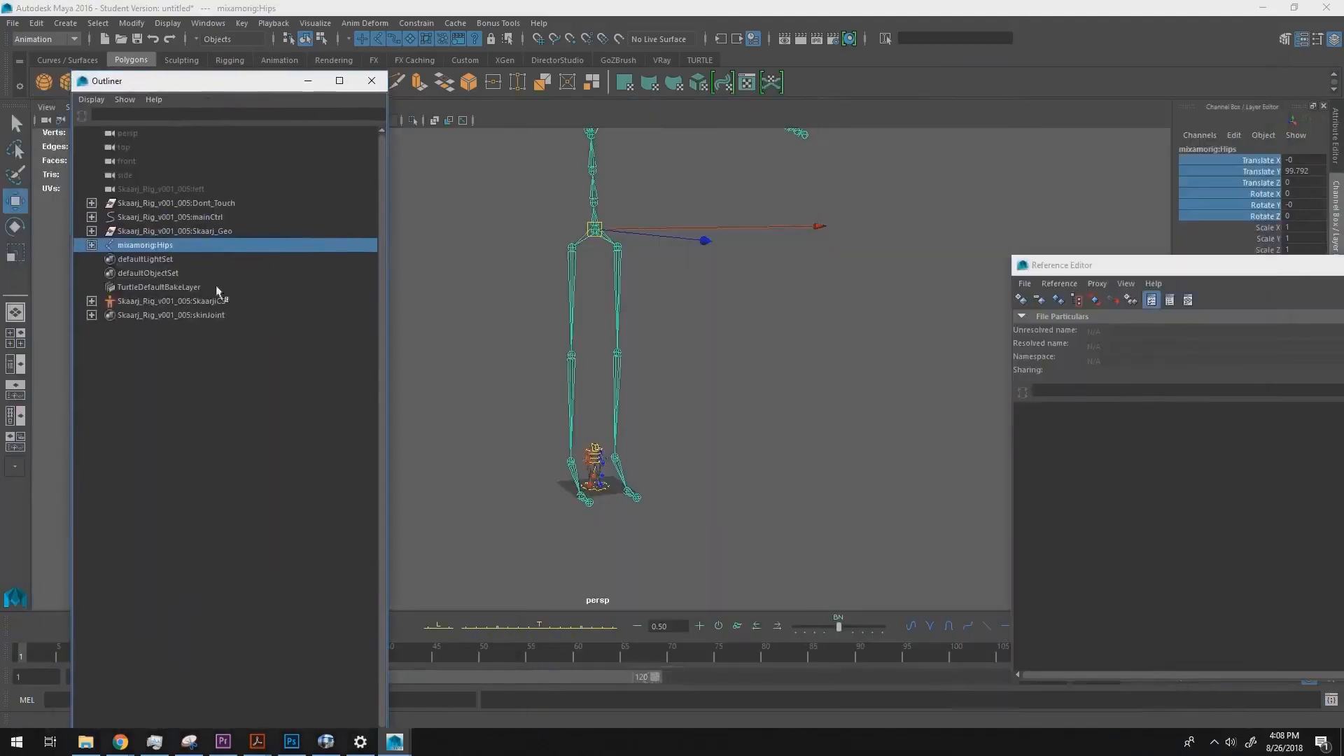
pyautogui.hotkey('ctrl', 'g')
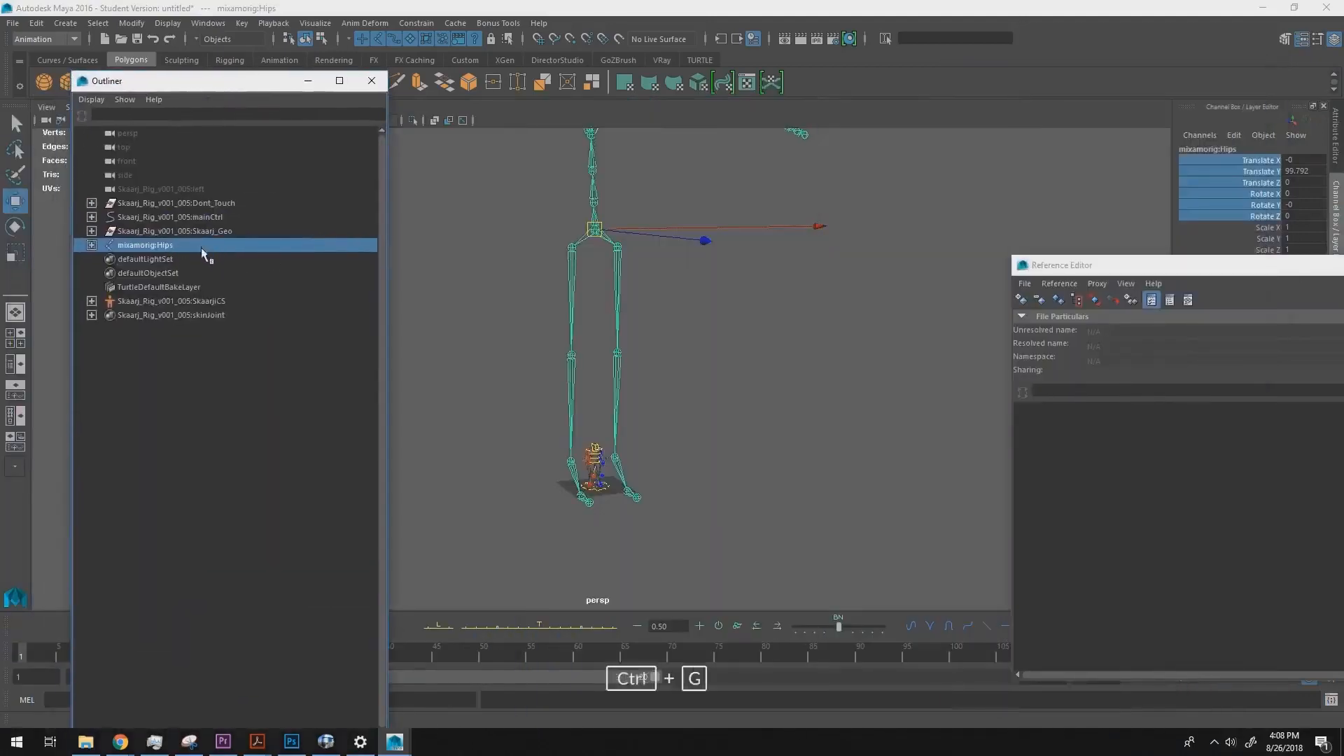
pyautogui.doubleClick(149, 245)
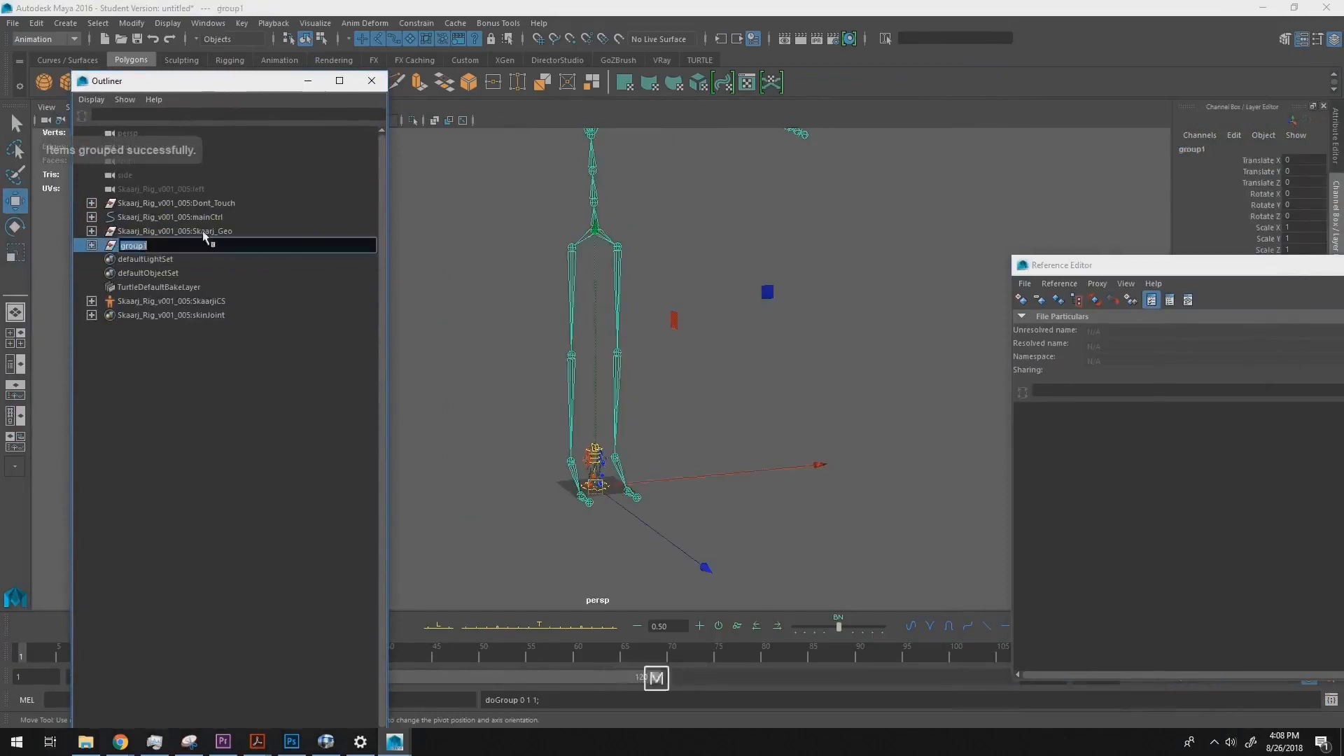
pyautogui.write('mixamo')
pyautogui.press('Return')
# - Scale the mixamo group down, setting its Scale X, Y and Z to 0.12
pyautogui.moveTo(271, 81); pyautogui.dragTo(214, 85)
pyautogui.keyDown('alt'); pyautogui.moveTo(736, 327); pyautogui.dragTo(735, 252, button='middle'); pyautogui.keyUp('alt')
pyautogui.keyDown('alt'); pyautogui.moveTo(735, 252); pyautogui.dragTo(844, 513, button='right'); pyautogui.keyUp('alt')
pyautogui.keyDown('alt'); pyautogui.moveTo(843, 513); pyautogui.dragTo(878, 435, button='middle'); pyautogui.keyUp('alt')
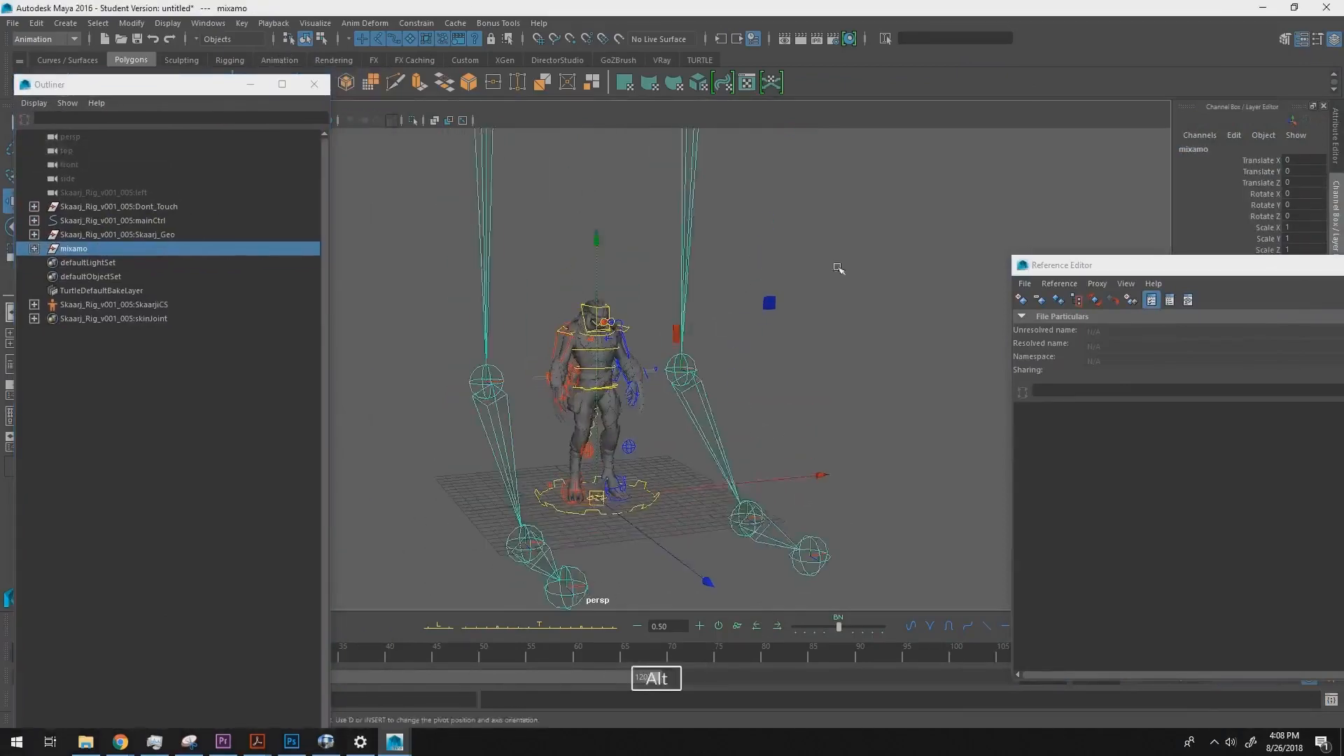
pyautogui.press('r')
pyautogui.moveTo(839, 269); pyautogui.dragTo(707, 283, button='middle')
pyautogui.moveTo(845, 234); pyautogui.dragTo(749, 259, button='middle')
pyautogui.moveTo(1295, 227); pyautogui.dragTo(1298, 234)
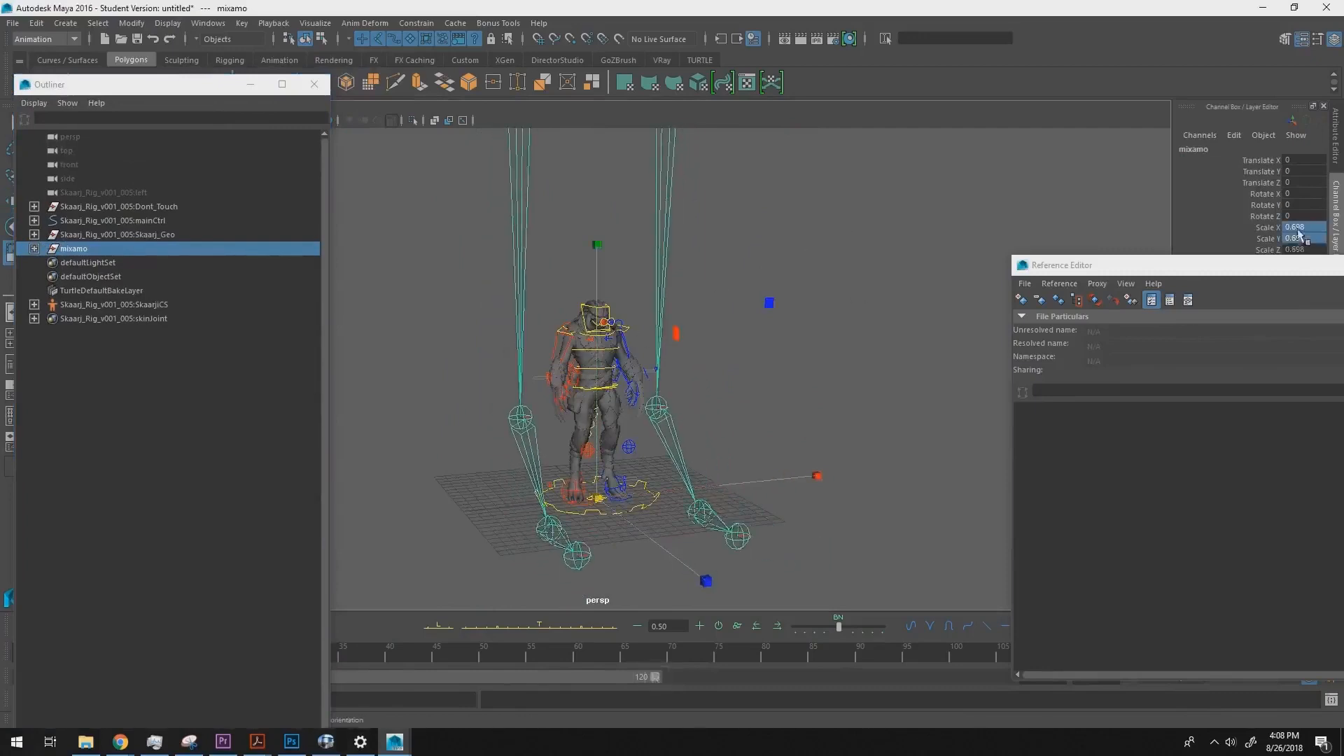
pyautogui.write('0.12')
pyautogui.press('Return')
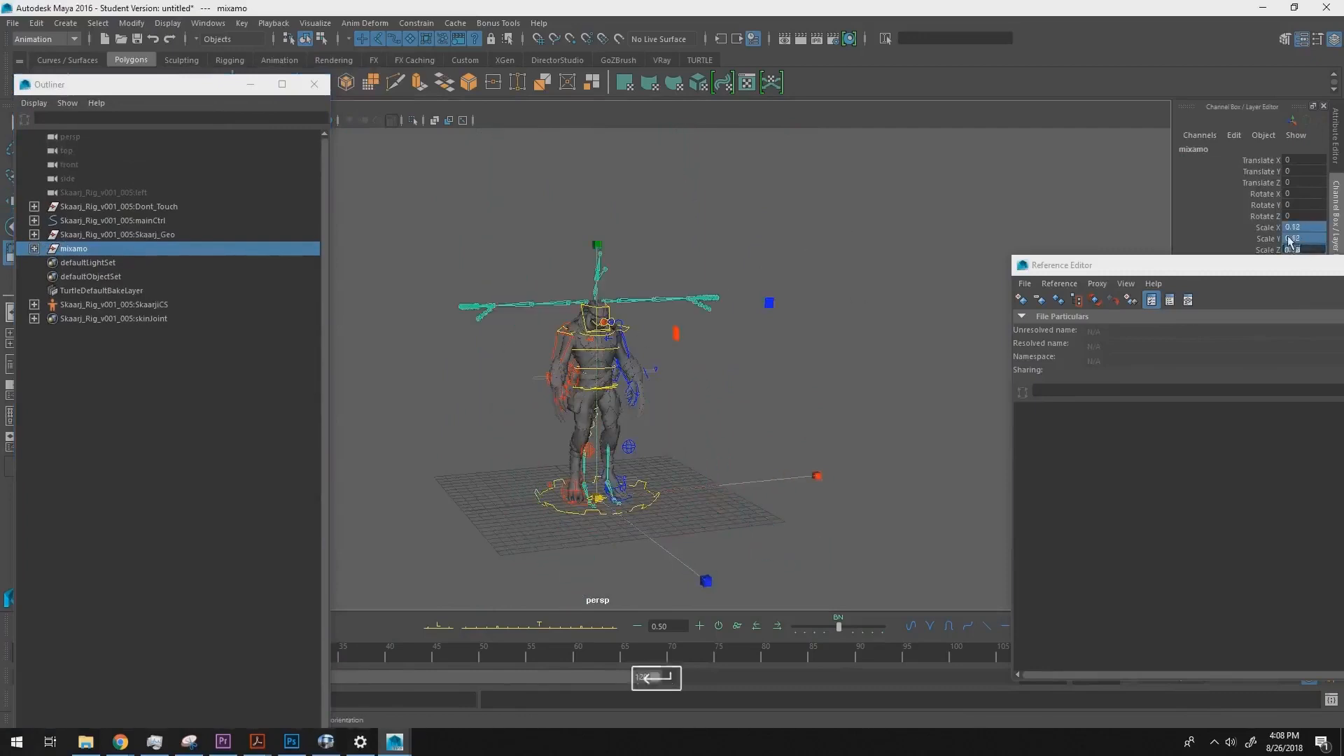
# - Fine-tune the mixamo group's uniform scale to 0.101 so the skeleton fits the creature's height and shoulders
pyautogui.keyDown('alt'); pyautogui.moveTo(695, 363); pyautogui.dragTo(627, 334); pyautogui.keyUp('alt')
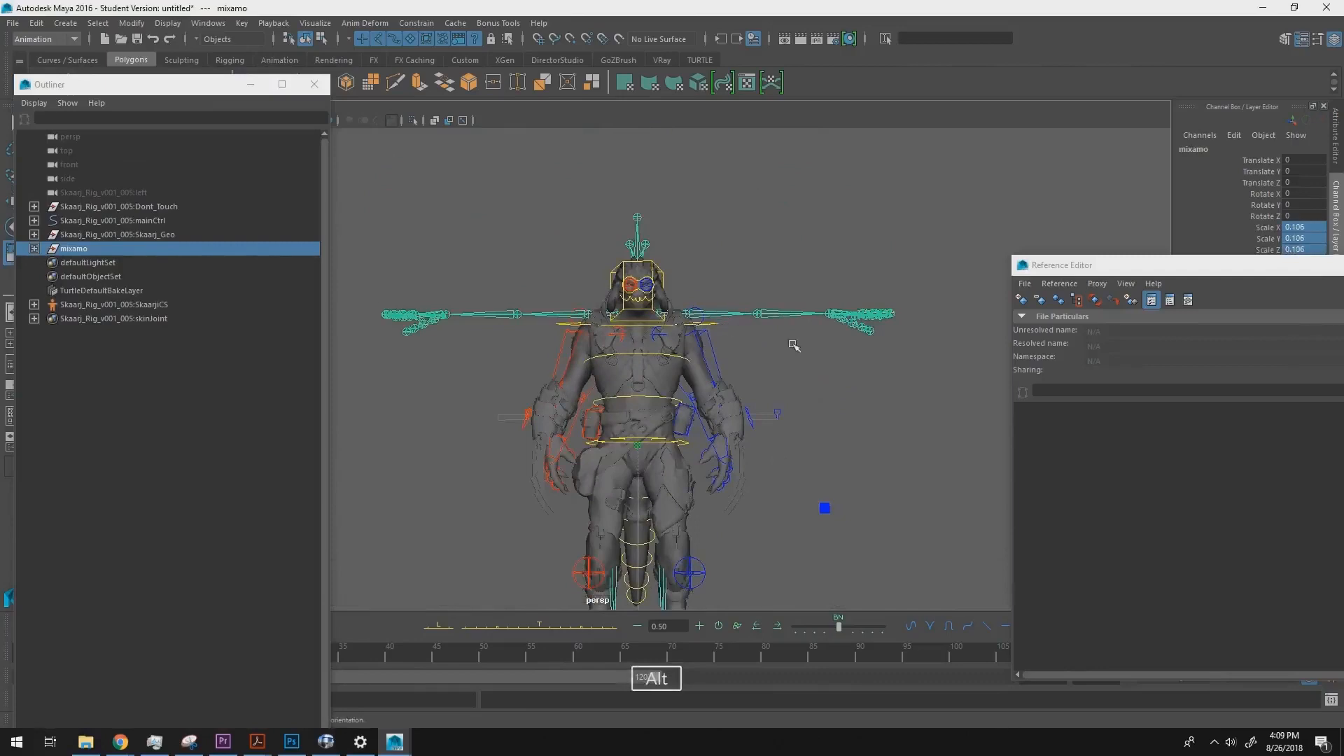
pyautogui.keyDown('alt'); pyautogui.moveTo(793, 345); pyautogui.dragTo(831, 375); pyautogui.keyUp('alt')
pyautogui.moveTo(831, 375); pyautogui.dragTo(805, 366, button='middle')
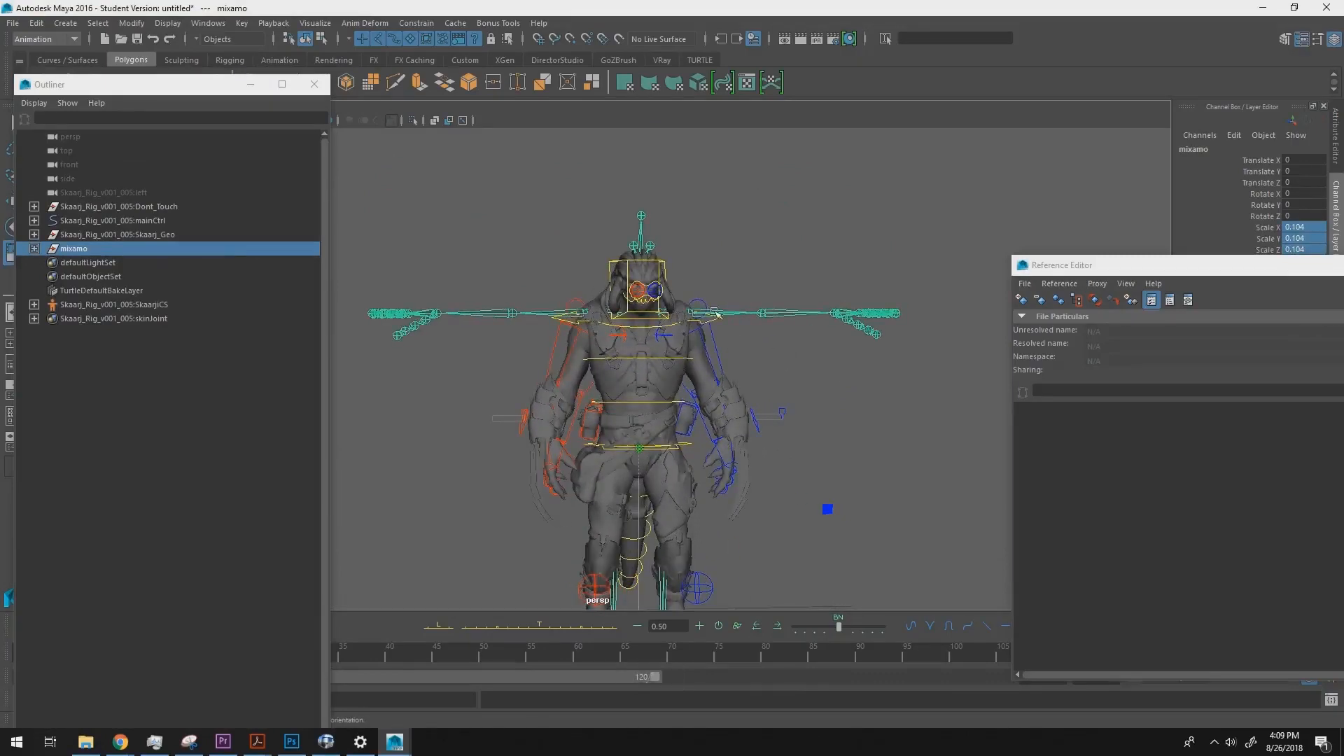
pyautogui.keyDown('alt'); pyautogui.moveTo(665, 371); pyautogui.dragTo(702, 350); pyautogui.keyUp('alt')
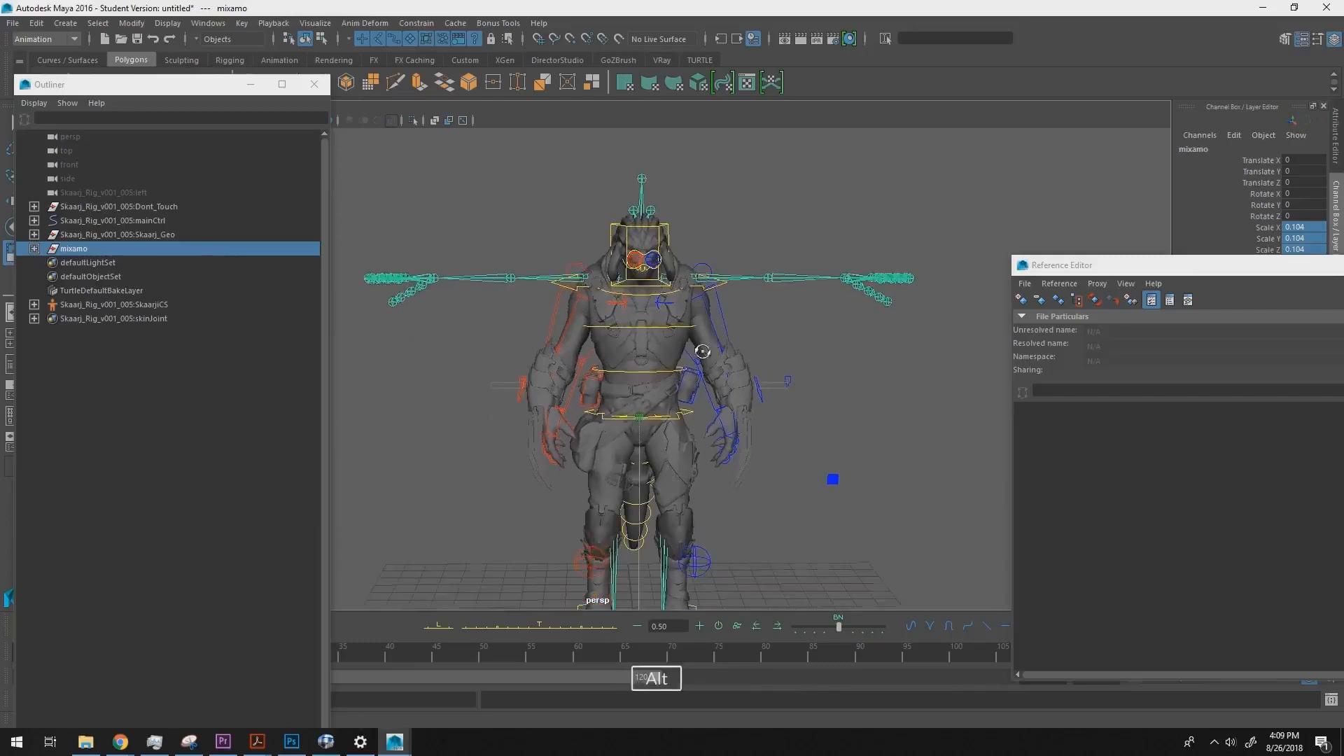
pyautogui.keyDown('alt'); pyautogui.moveTo(685, 400); pyautogui.dragTo(697, 354); pyautogui.keyUp('alt')
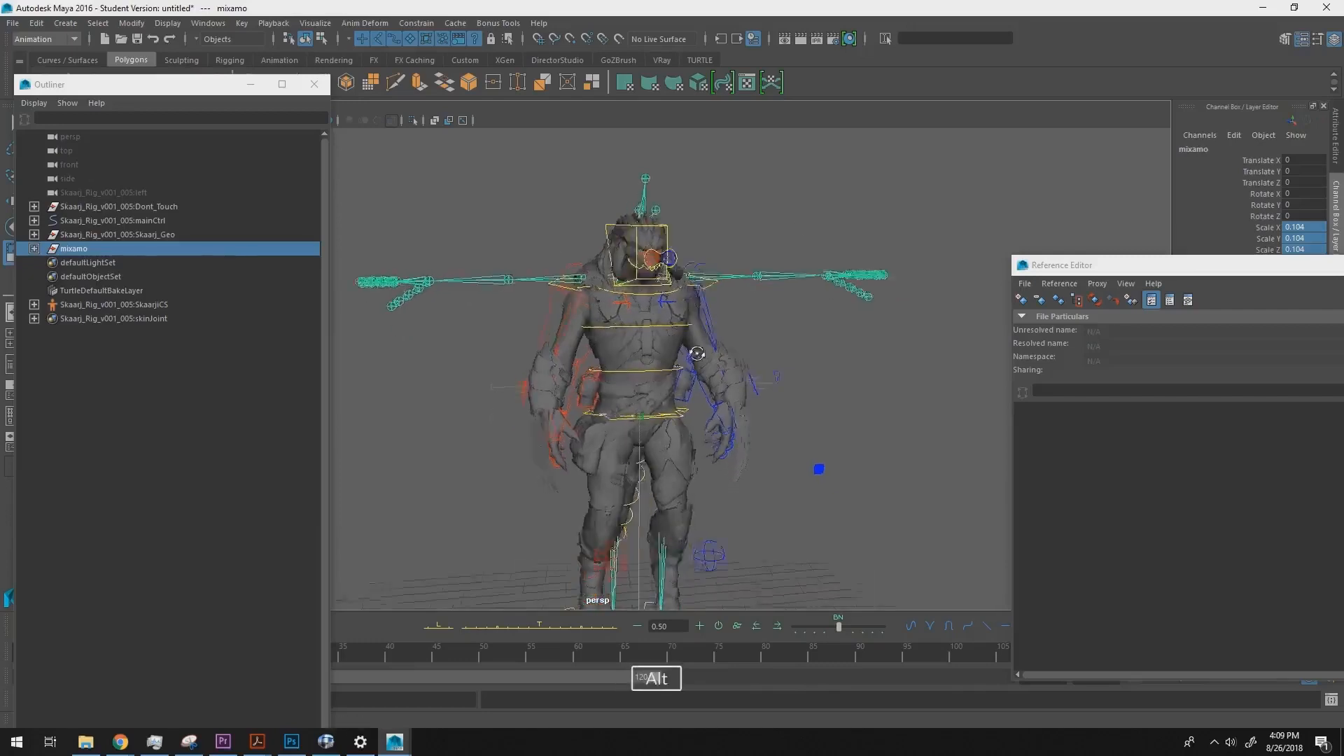
pyautogui.moveTo(697, 348); pyautogui.dragTo(703, 362, button='middle')
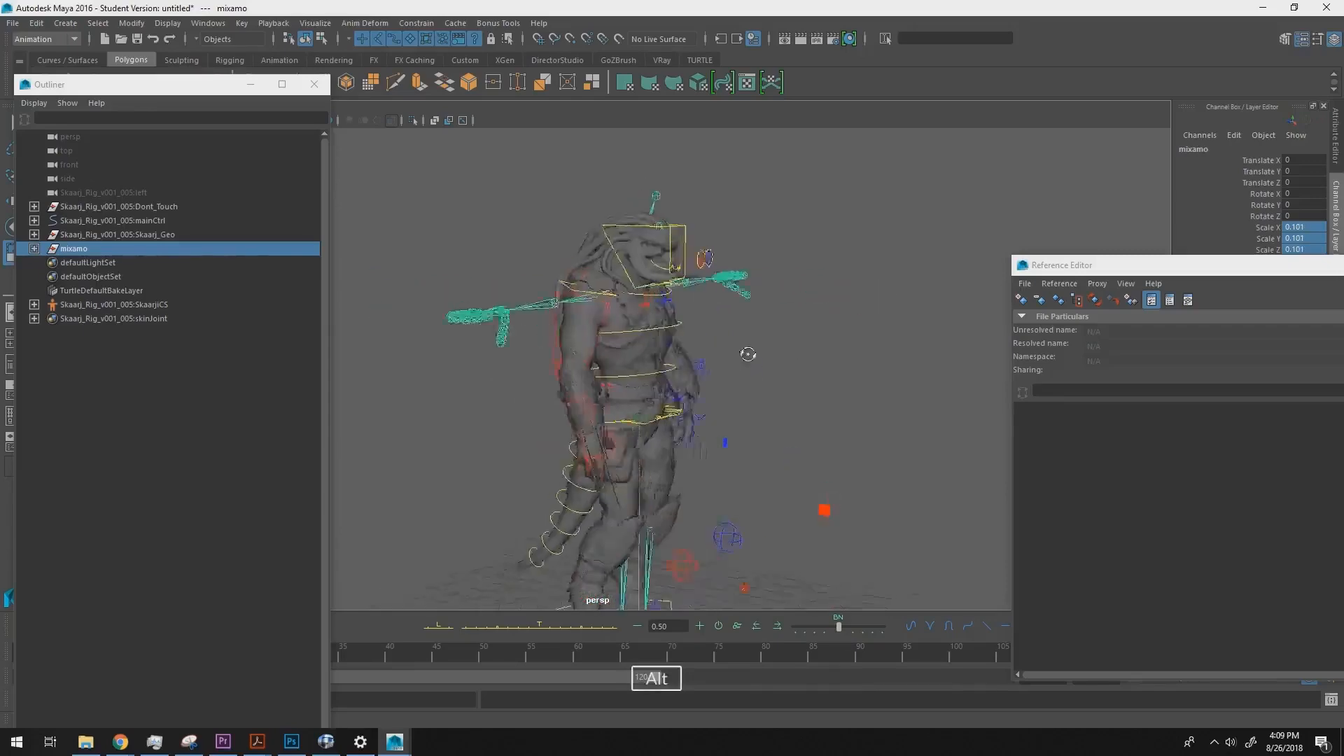
pyautogui.keyDown('alt'); pyautogui.moveTo(749, 354); pyautogui.dragTo(705, 321); pyautogui.keyUp('alt')
pyautogui.keyDown('alt'); pyautogui.moveTo(705, 321); pyautogui.dragTo(788, 332, button='right'); pyautogui.keyUp('alt')
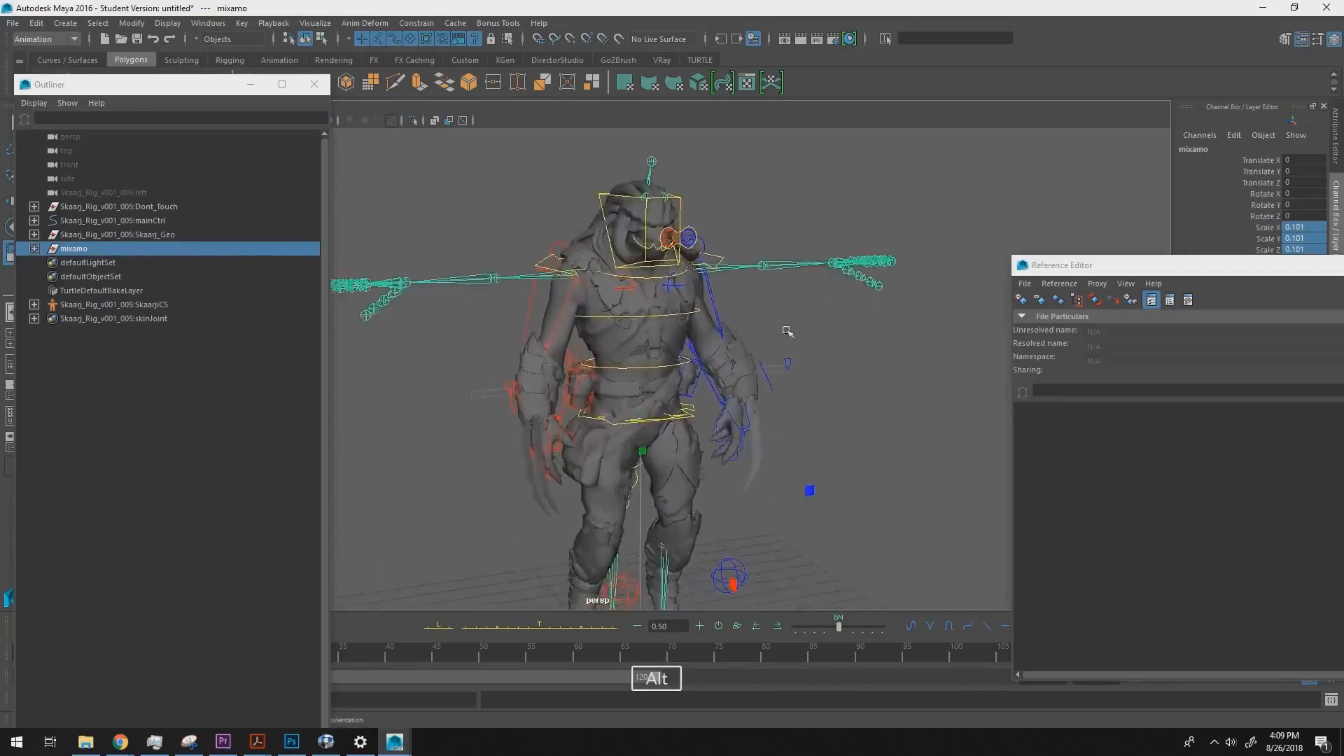
pyautogui.keyDown('alt'); pyautogui.moveTo(788, 332); pyautogui.dragTo(747, 339); pyautogui.keyUp('alt')
# - Display the model in wireframe and move the mixamo group to Translate Z -0.931 to align it with the creature's body
pyautogui.press('4')
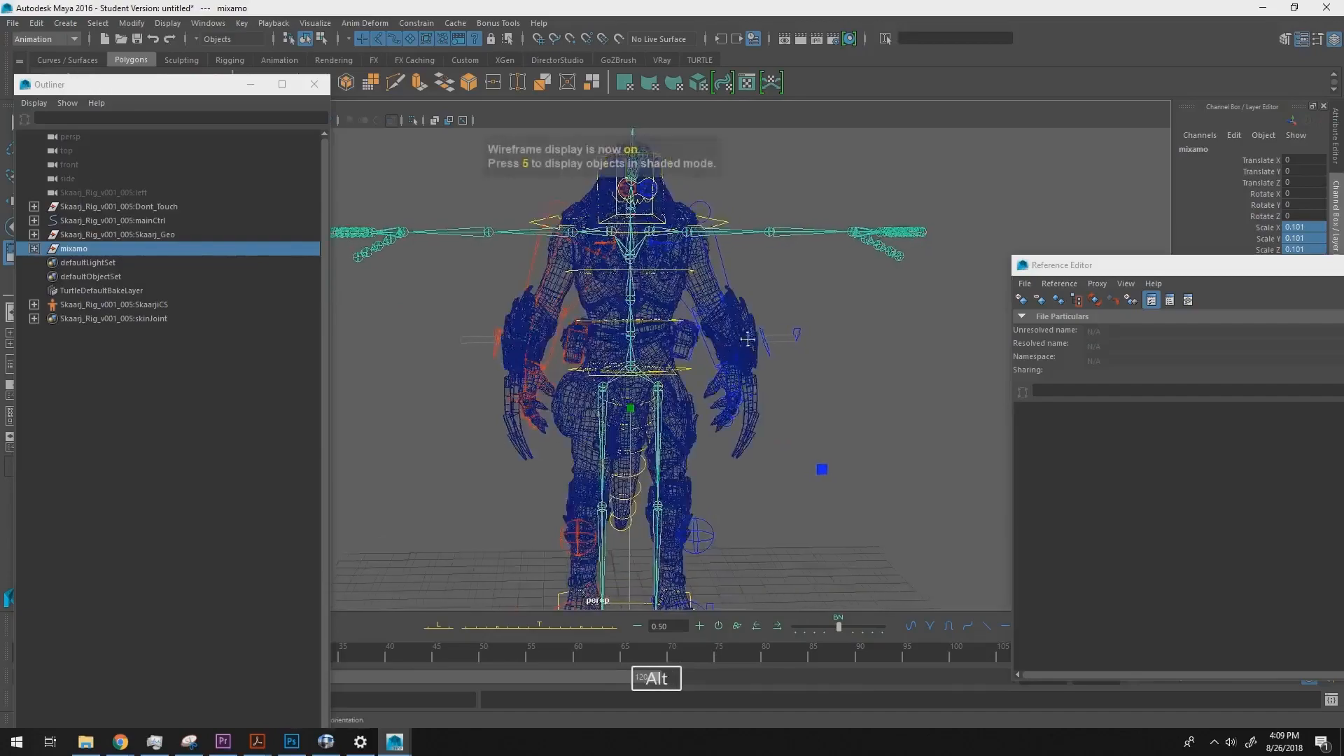
pyautogui.keyDown('alt'); pyautogui.moveTo(748, 339); pyautogui.dragTo(741, 390, button='right'); pyautogui.keyUp('alt')
pyautogui.moveTo(676, 372)
pyautogui.keyDown('alt'); pyautogui.mouseDown()
pyautogui.moveTo(651, 359)
pyautogui.moveTo(738, 296)
pyautogui.moveTo(696, 390)
pyautogui.moveTo(659, 343)
pyautogui.moveTo(679, 362)
pyautogui.mouseUp(); pyautogui.keyUp('alt')
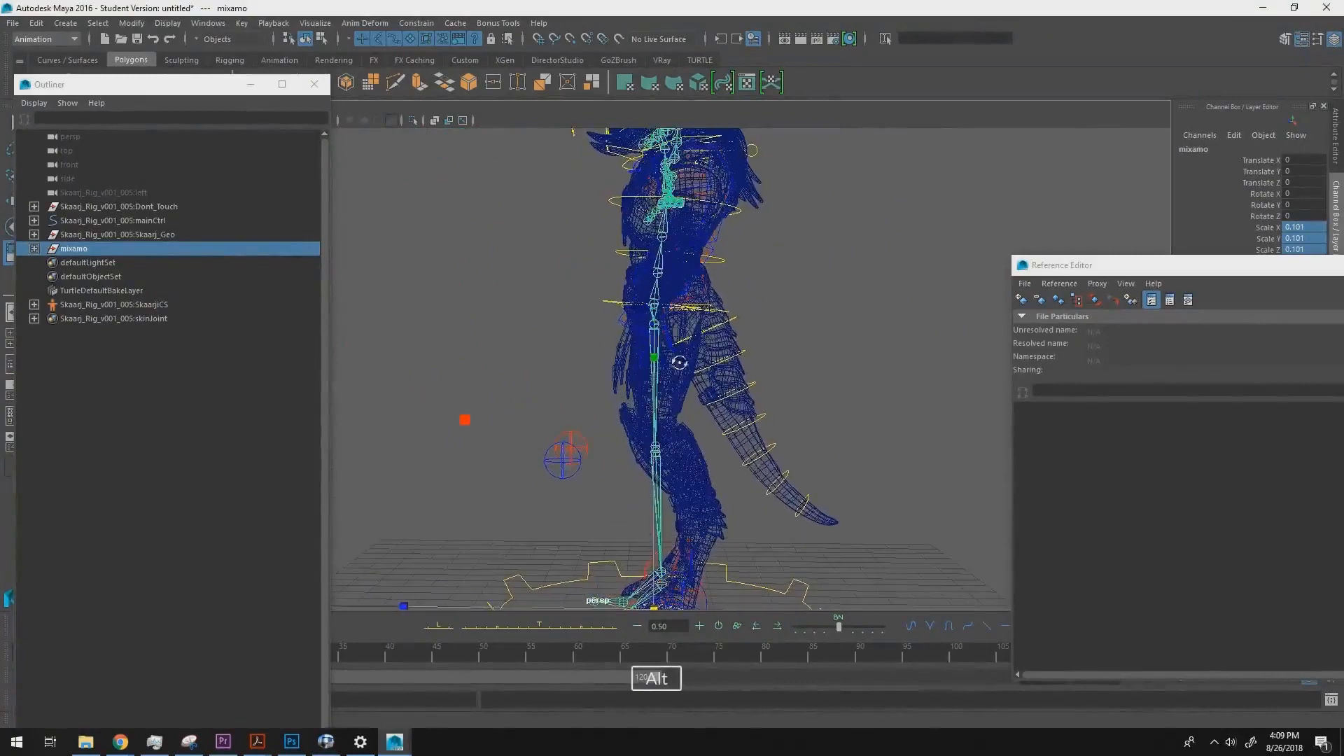
pyautogui.keyDown('alt'); pyautogui.moveTo(627, 454); pyautogui.dragTo(562, 437); pyautogui.keyUp('alt')
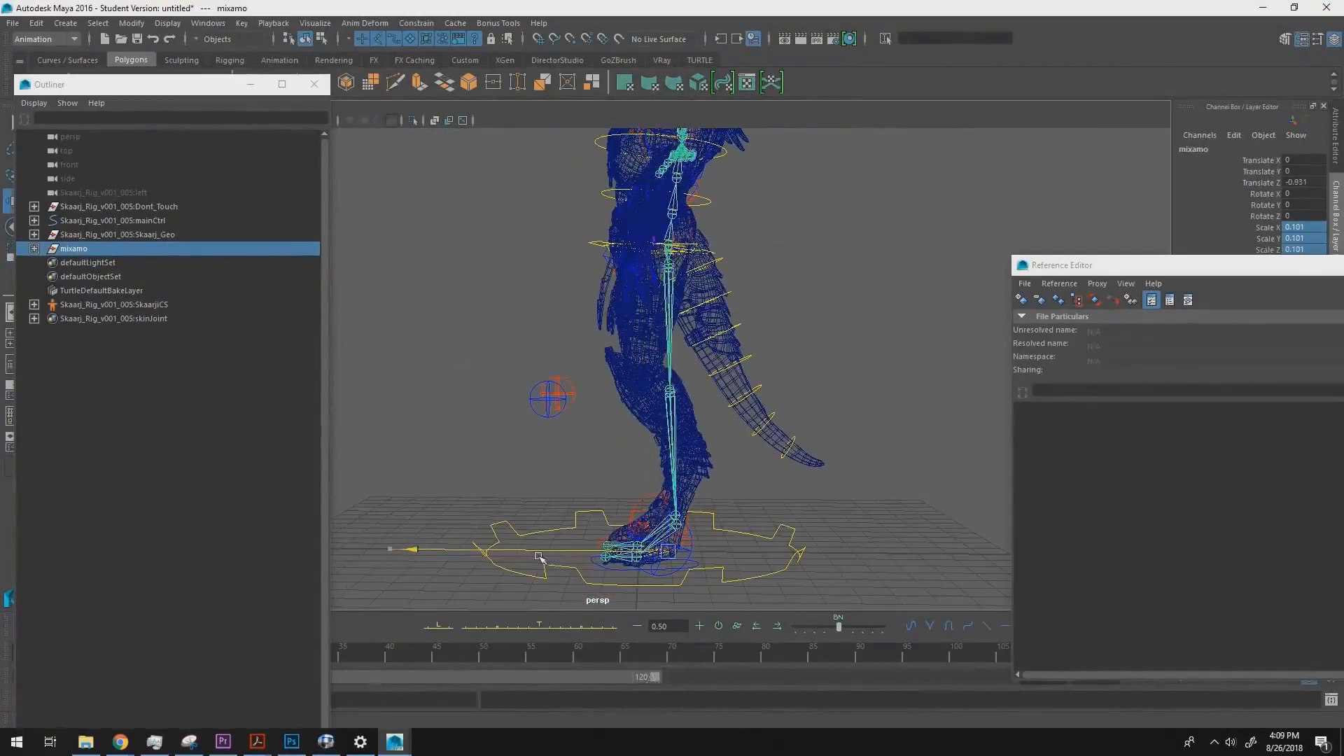
# - Return the viewport to shaded display and move the Reference Editor aside to uncover the viewport and channels
pyautogui.keyDown('alt'); pyautogui.moveTo(683, 216); pyautogui.dragTo(790, 321); pyautogui.keyUp('alt')
pyautogui.press('5')
pyautogui.keyDown('alt'); pyautogui.moveTo(783, 327); pyautogui.dragTo(795, 348, button='middle'); pyautogui.keyUp('alt')
pyautogui.keyDown('alt'); pyautogui.moveTo(795, 348); pyautogui.dragTo(789, 315); pyautogui.keyUp('alt')
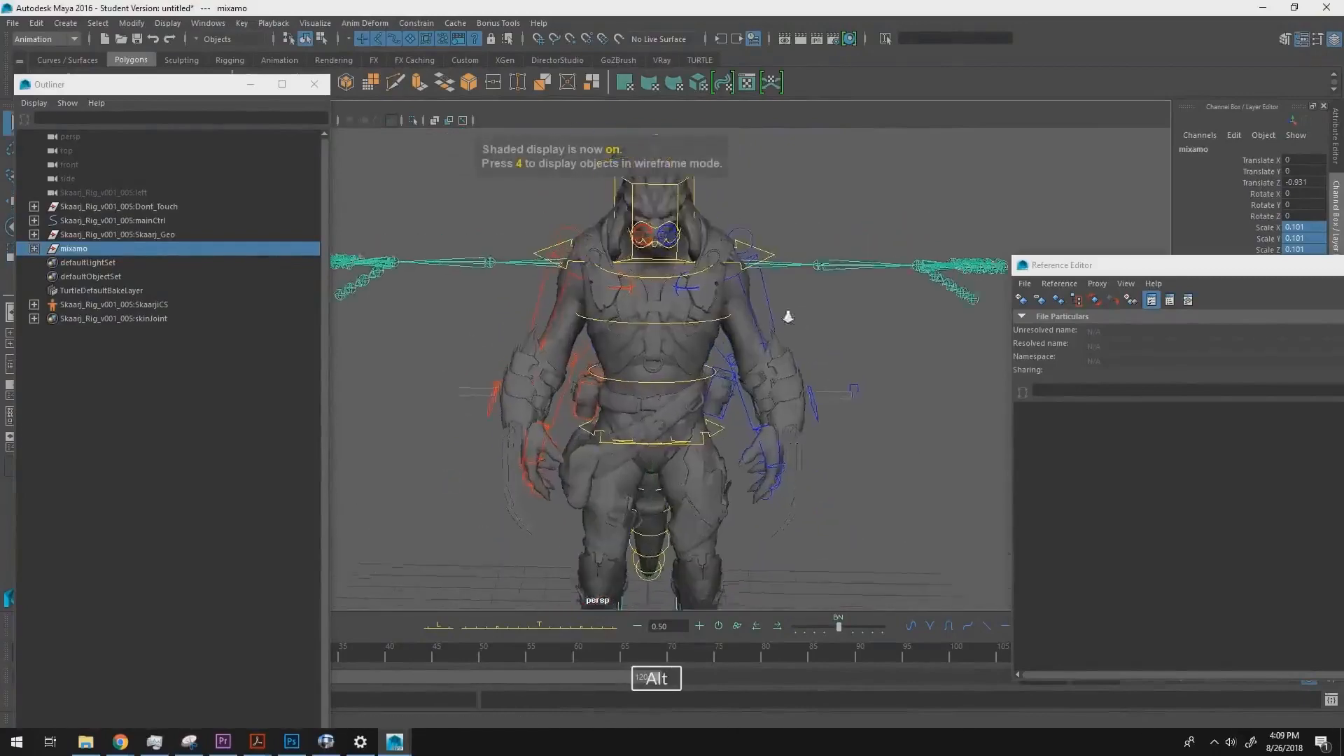
pyautogui.keyDown('alt'); pyautogui.moveTo(789, 315); pyautogui.dragTo(819, 330, button='right'); pyautogui.keyUp('alt')
pyautogui.keyDown('alt'); pyautogui.moveTo(819, 329); pyautogui.dragTo(856, 310, button='middle'); pyautogui.keyUp('alt')
pyautogui.moveTo(1158, 273); pyautogui.dragTo(1330, 268)
pyautogui.keyDown('alt'); pyautogui.moveTo(899, 324); pyautogui.dragTo(930, 327, button='middle'); pyautogui.keyUp('alt')
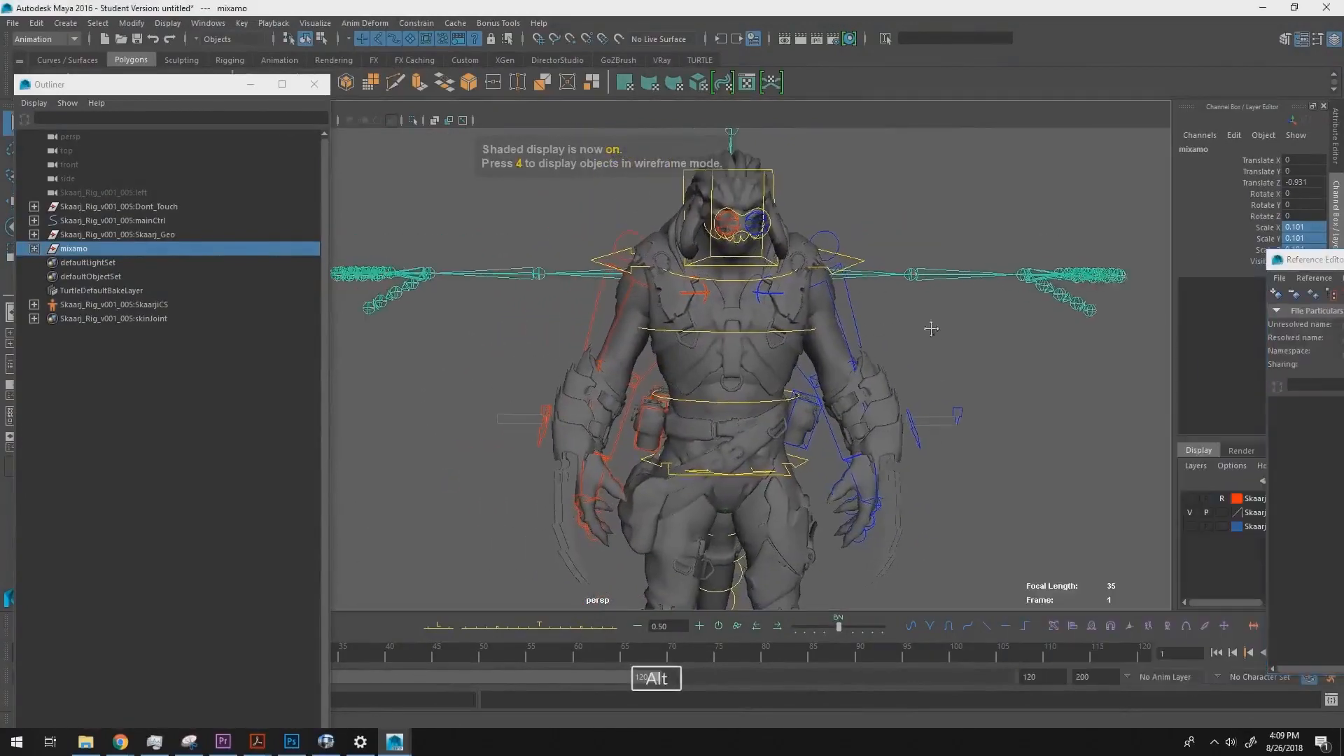
# - Rotate the creature's left upper-arm FK control to raise the arm into the skeleton's T-pose
pyautogui.click(849, 319)
pyautogui.press('e')
pyautogui.keyDown('alt'); pyautogui.moveTo(1001, 327); pyautogui.dragTo(891, 427); pyautogui.keyUp('alt')
pyautogui.keyDown('alt'); pyautogui.moveTo(890, 427); pyautogui.dragTo(766, 336); pyautogui.keyUp('alt')
# - Rotate the right upper-arm FK control to about -38, -63 and 46 degrees in X, Y and Z, matching the T-pose
pyautogui.press('q')
pyautogui.click(750, 336)
pyautogui.press('e')
pyautogui.click(779, 358)
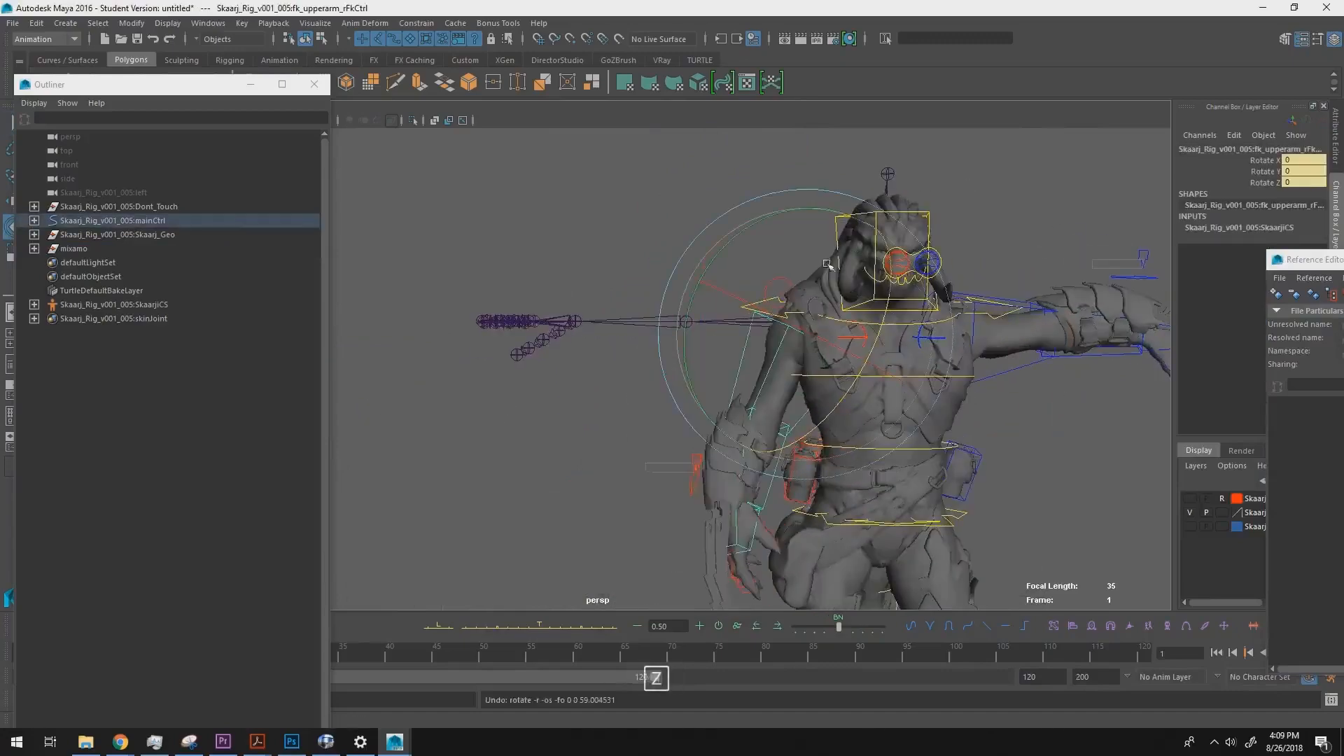
pyautogui.moveTo(852, 190); pyautogui.dragTo(861, 348)
pyautogui.keyDown('alt'); pyautogui.moveTo(860, 348); pyautogui.dragTo(861, 381, button='middle'); pyautogui.keyUp('alt')
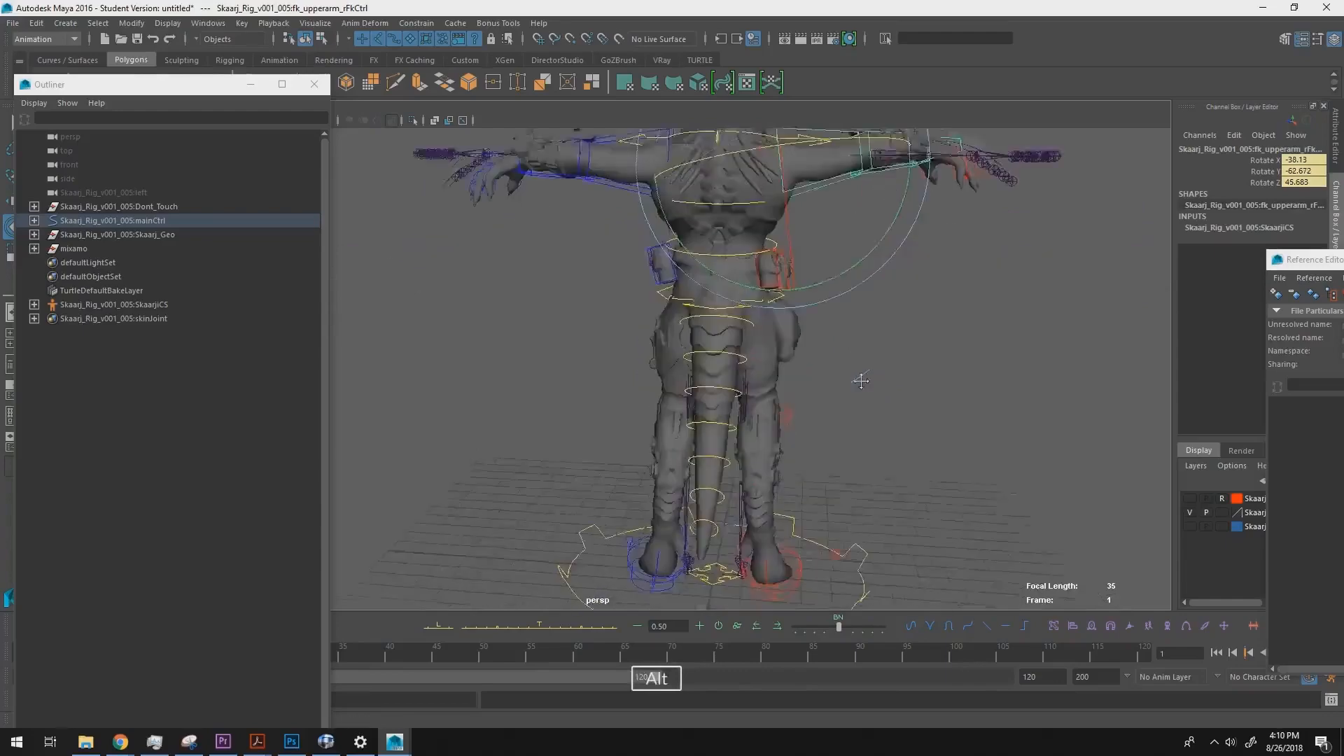
# - Select the creature's left foot control and examine how both legs line up with the Mixamo skeleton, in wireframe and shaded display
pyautogui.keyDown('alt'); pyautogui.moveTo(861, 381); pyautogui.dragTo(849, 371); pyautogui.keyUp('alt')
pyautogui.keyDown('alt'); pyautogui.moveTo(849, 371); pyautogui.dragTo(847, 381, button='middle'); pyautogui.keyUp('alt')
pyautogui.keyDown('alt'); pyautogui.moveTo(846, 381); pyautogui.dragTo(876, 419); pyautogui.keyUp('alt')
pyautogui.click(840, 389)
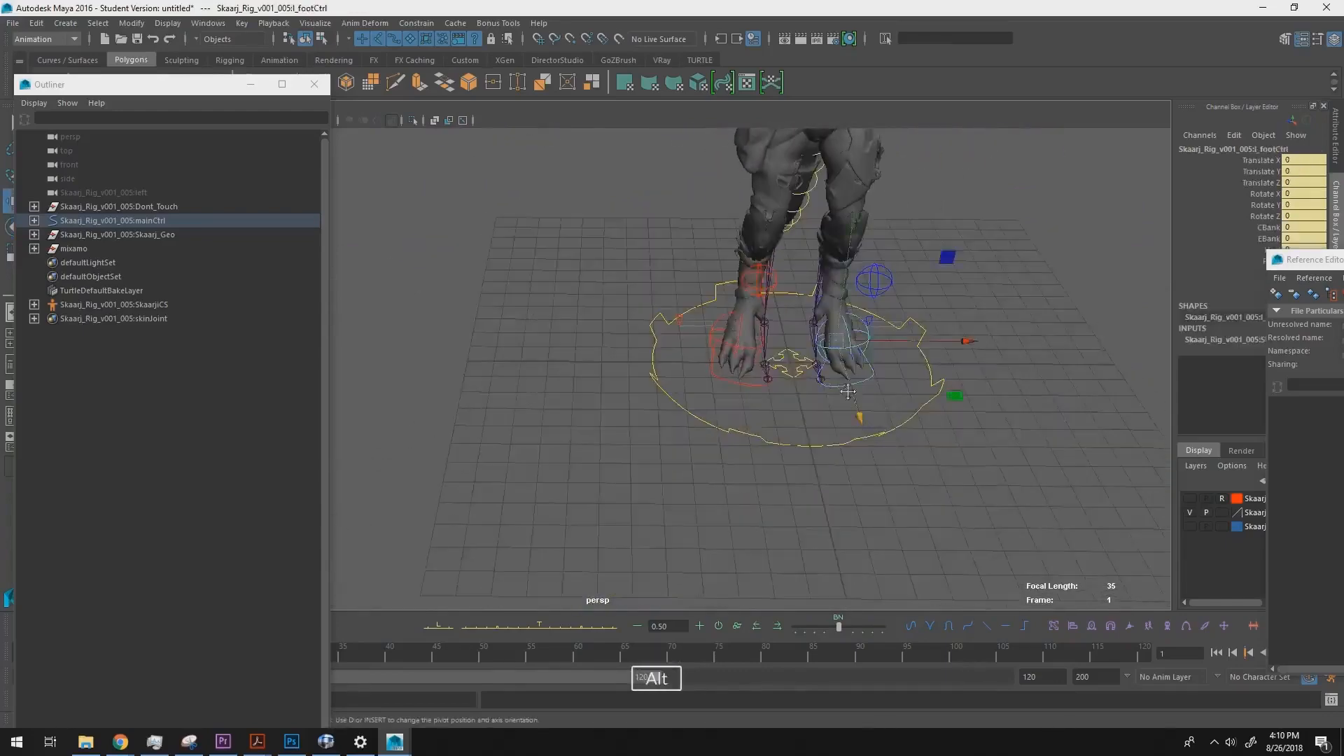
pyautogui.keyDown('alt'); pyautogui.moveTo(846, 390); pyautogui.dragTo(711, 404, button='middle'); pyautogui.keyUp('alt')
pyautogui.keyDown('alt'); pyautogui.moveTo(711, 404); pyautogui.dragTo(766, 413, button='right'); pyautogui.keyUp('alt')
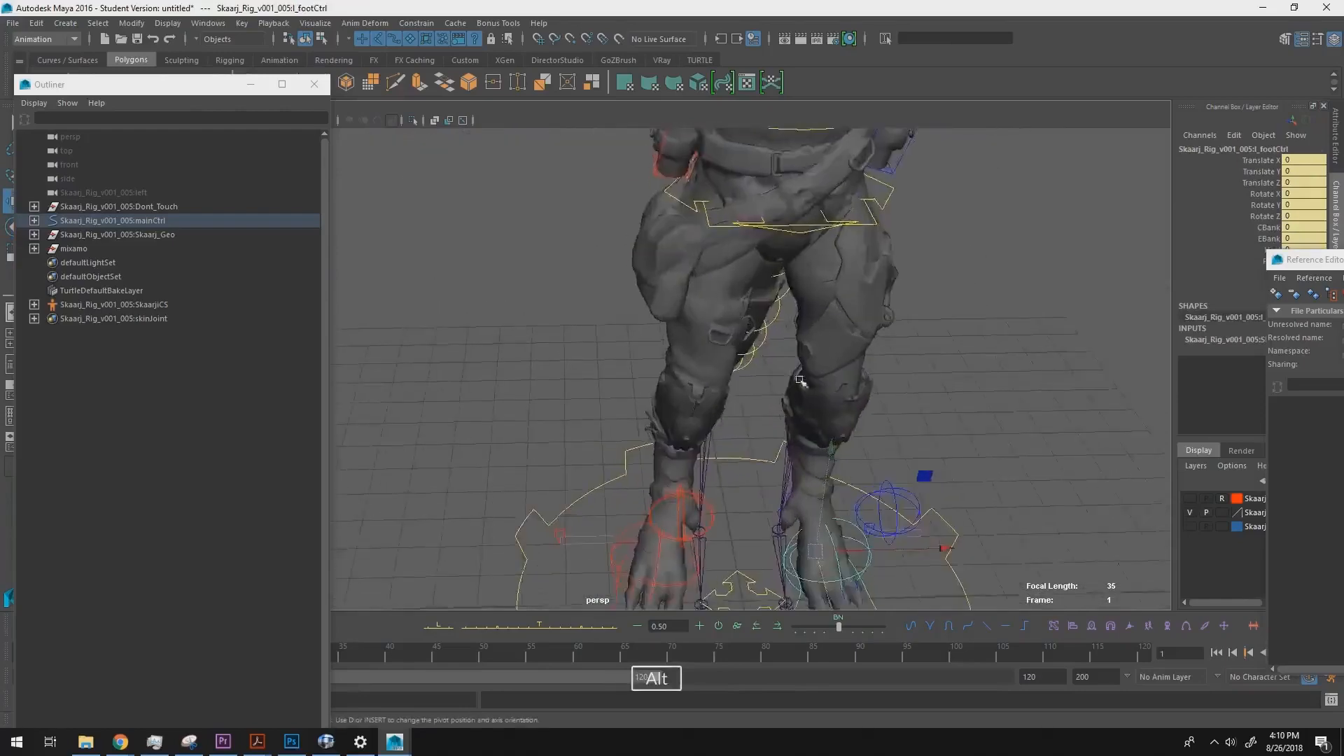
pyautogui.keyDown('alt'); pyautogui.moveTo(767, 413); pyautogui.dragTo(755, 354); pyautogui.keyUp('alt')
pyautogui.keyDown('alt'); pyautogui.moveTo(755, 355); pyautogui.dragTo(755, 397, button='middle'); pyautogui.keyUp('alt')
pyautogui.keyDown('alt'); pyautogui.moveTo(624, 468); pyautogui.dragTo(639, 471, button='middle'); pyautogui.keyUp('alt')
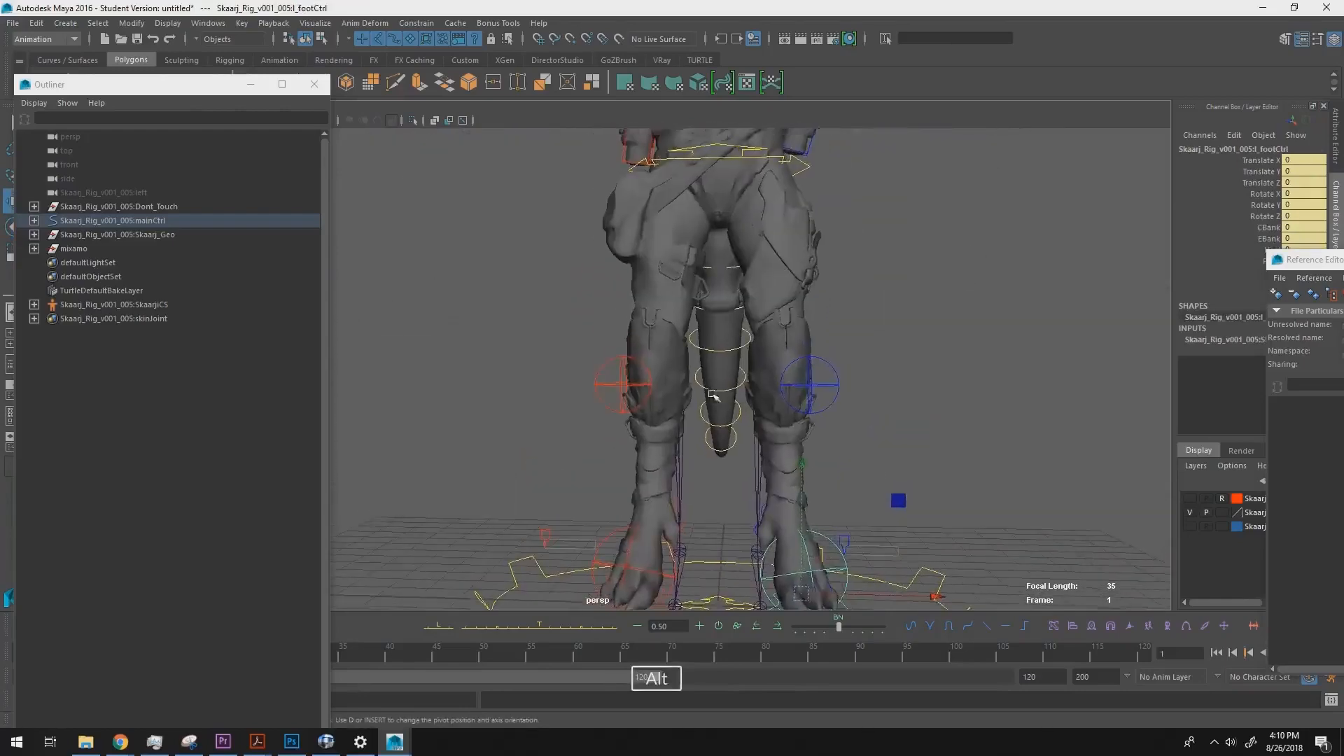
pyautogui.press('4')
pyautogui.press('5')
pyautogui.keyDown('alt'); pyautogui.moveTo(730, 384); pyautogui.dragTo(842, 395); pyautogui.keyUp('alt')
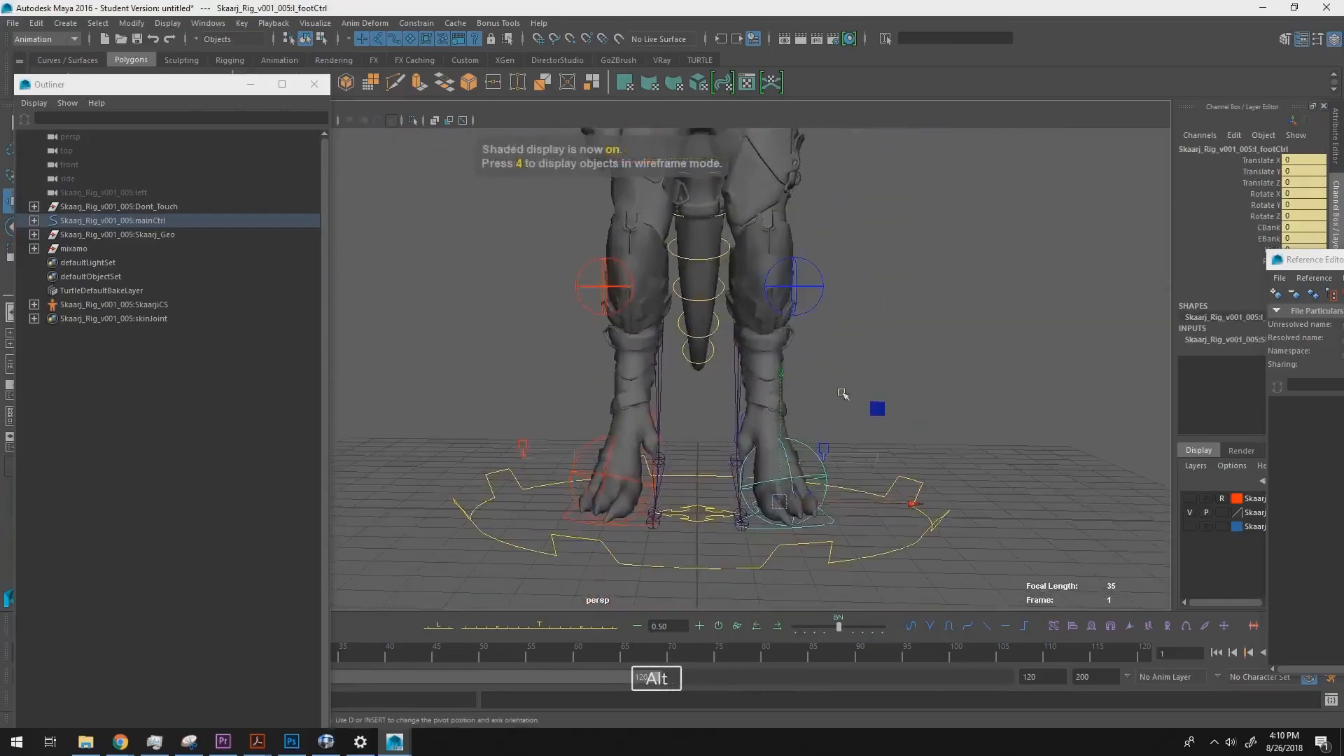
# - Switch both creature legs to their FK controls with the leg blenders, setting the right blender's Translate X to 4
pyautogui.moveTo(826, 502); pyautogui.dragTo(798, 513)
pyautogui.click(640, 535)
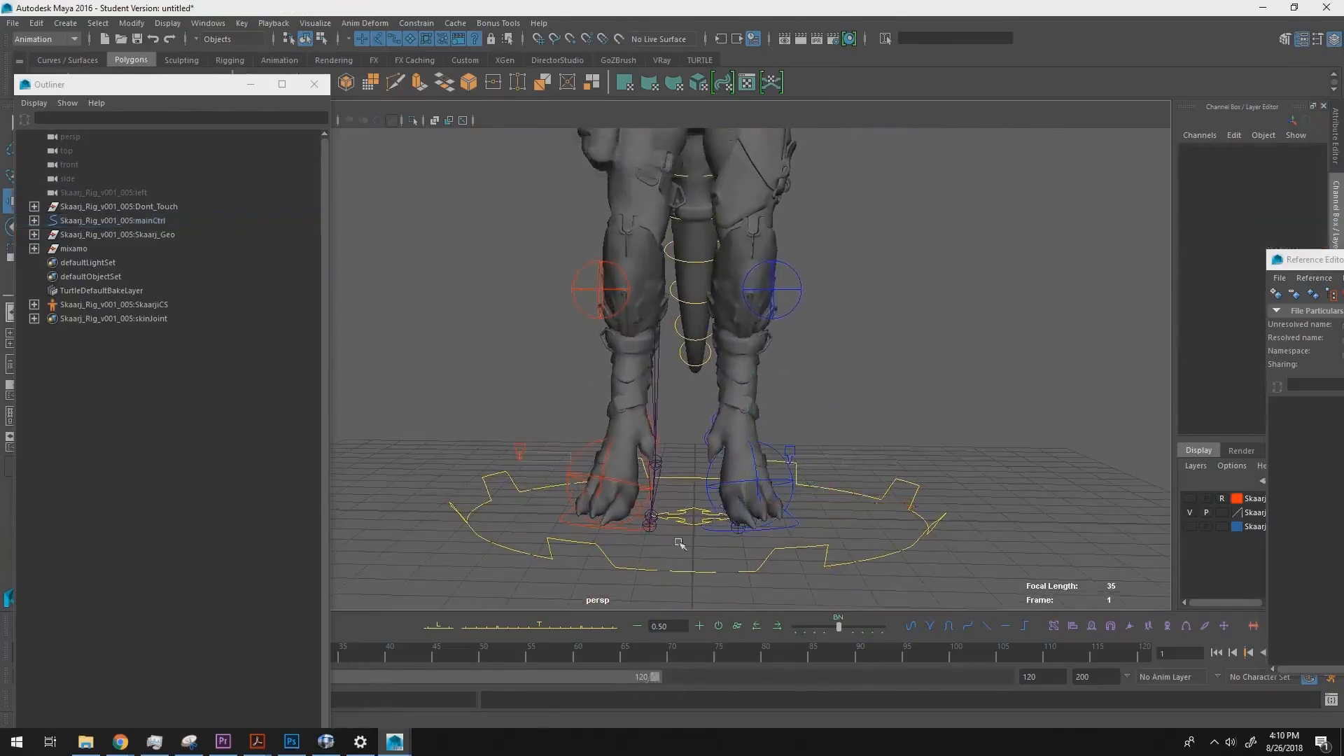
pyautogui.click(630, 530)
pyautogui.moveTo(676, 507); pyautogui.dragTo(795, 444)
pyautogui.click(796, 443)
pyautogui.press('w')
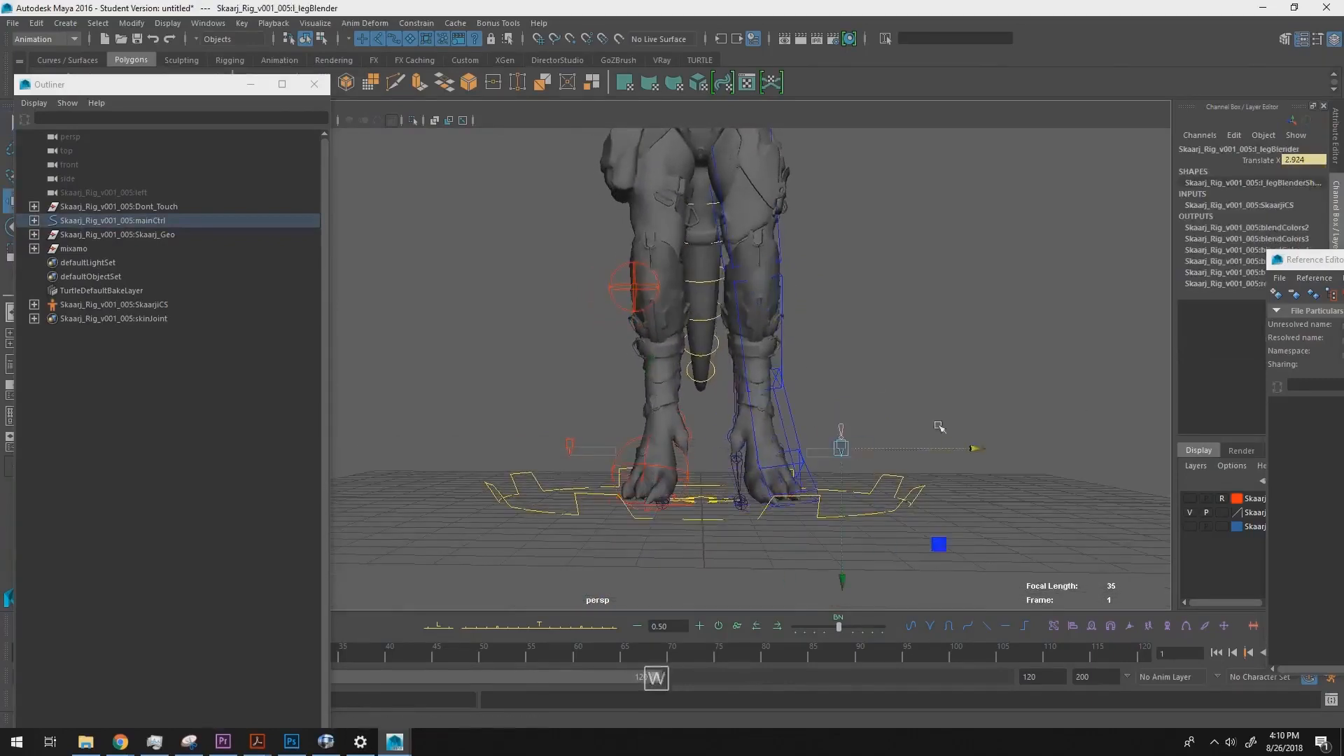
pyautogui.moveTo(821, 358); pyautogui.dragTo(846, 358, button='middle')
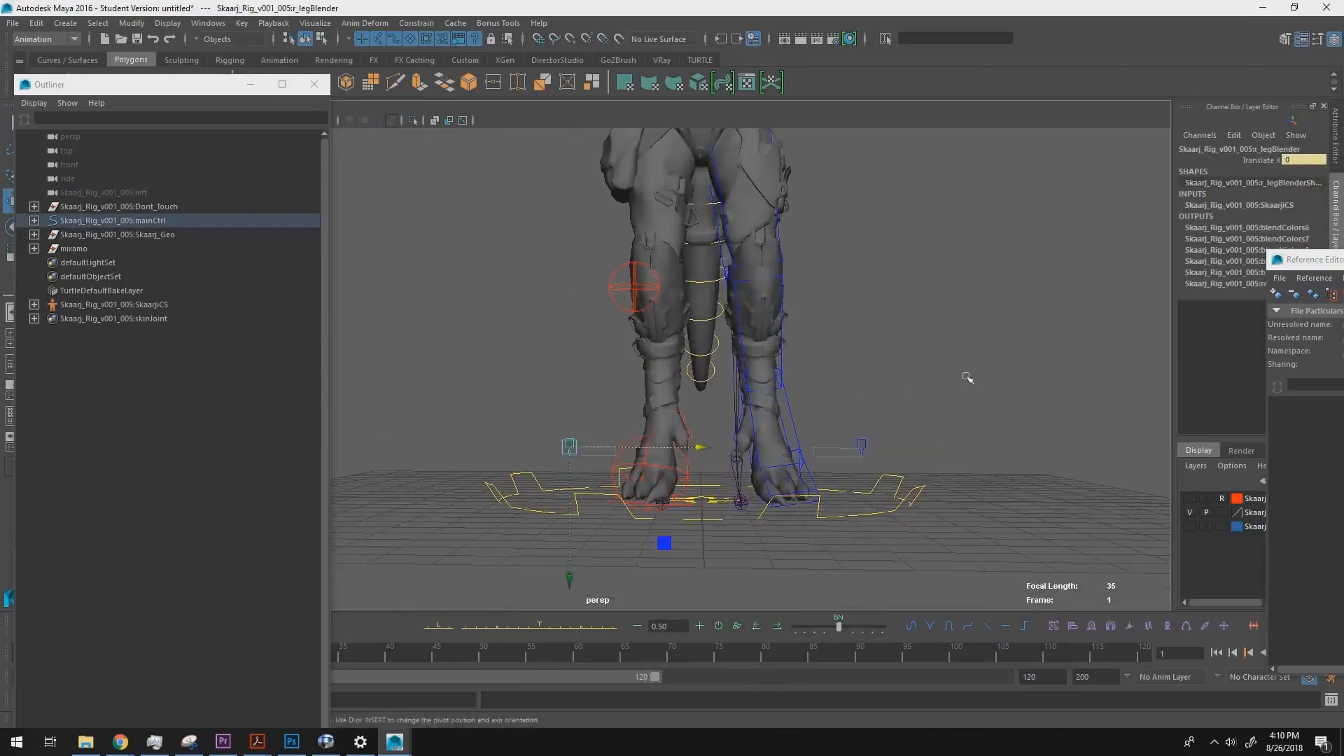
pyautogui.moveTo(668, 449); pyautogui.dragTo(849, 444)
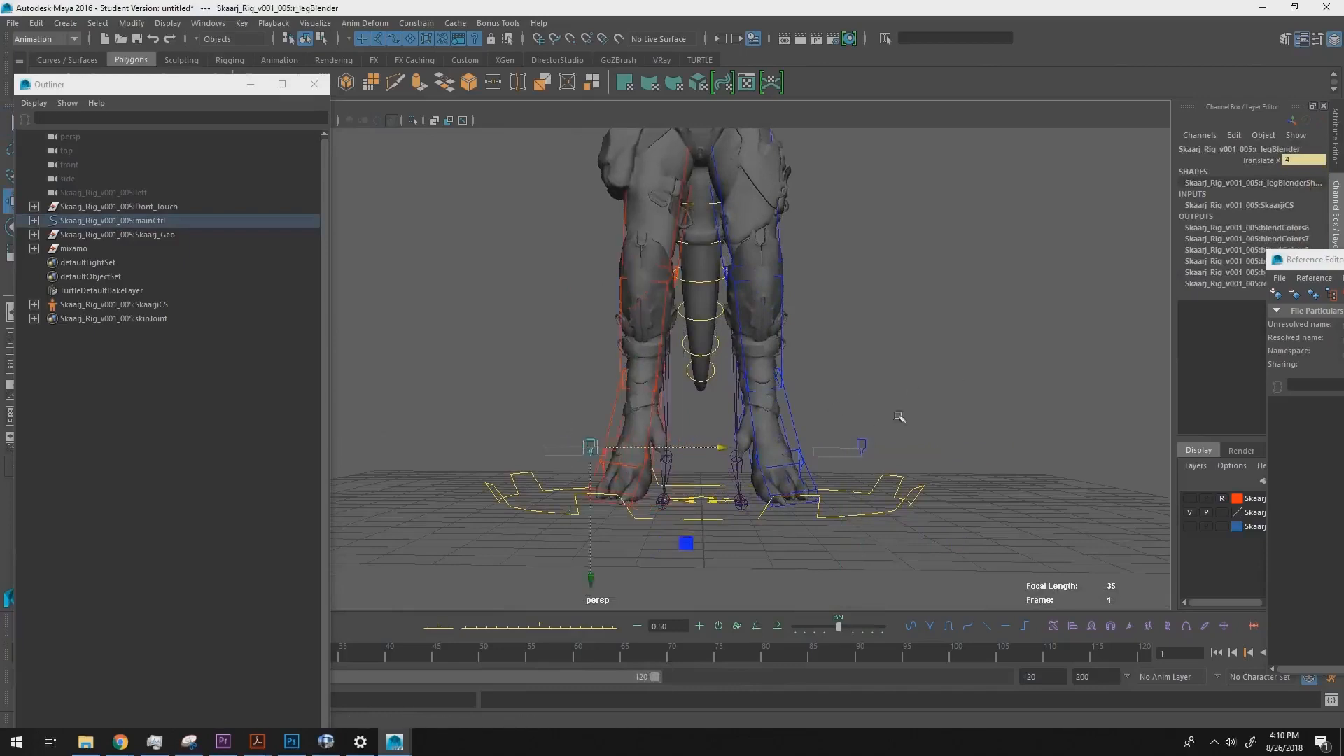
pyautogui.click(898, 415)
# - Rotate the thigh FK controls in Y to about 5.6 on the right and 5.0 on the left, matching the skeleton's legs
pyautogui.keyDown('alt'); pyautogui.moveTo(809, 332); pyautogui.dragTo(811, 354, button='middle'); pyautogui.keyUp('alt')
pyautogui.press('q')
pyautogui.click(784, 277)
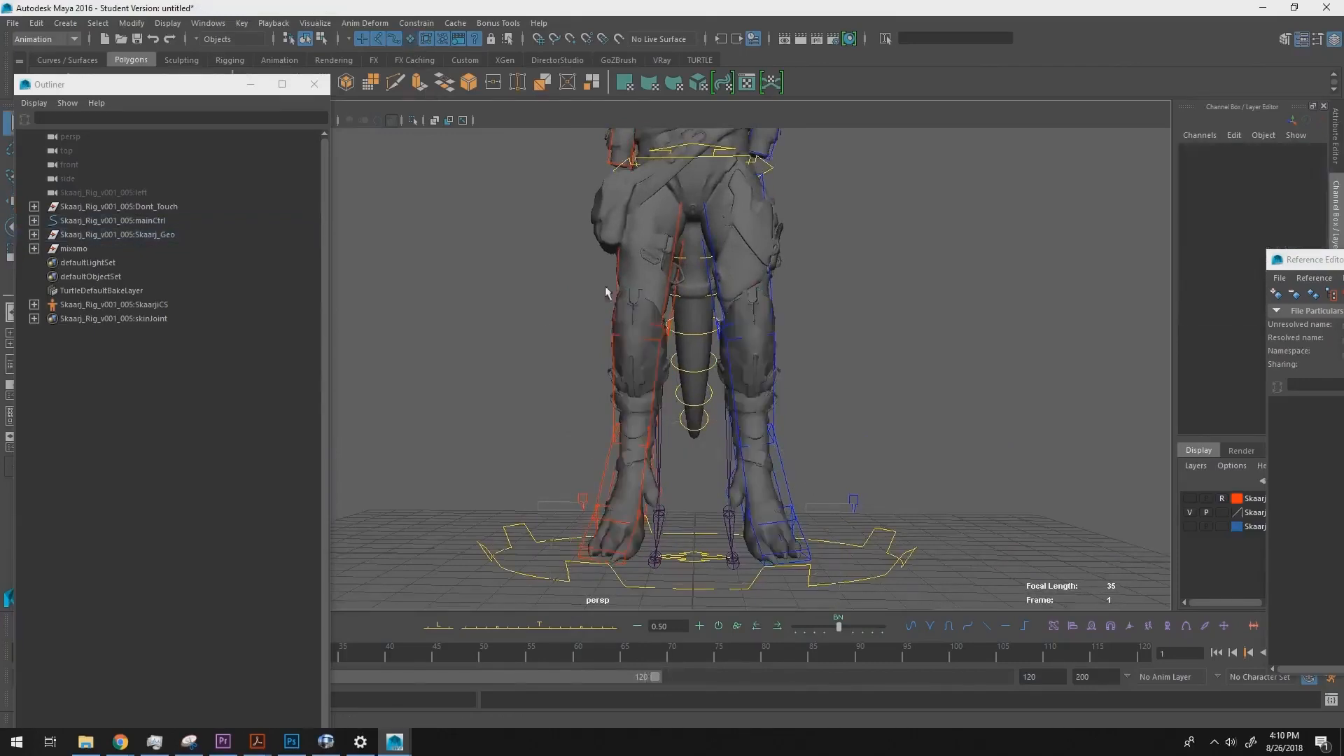
pyautogui.click(647, 288)
pyautogui.press('e')
pyautogui.moveTo(692, 305); pyautogui.dragTo(765, 301)
pyautogui.click(770, 295)
pyautogui.press('e')
pyautogui.moveTo(851, 200); pyautogui.dragTo(951, 254)
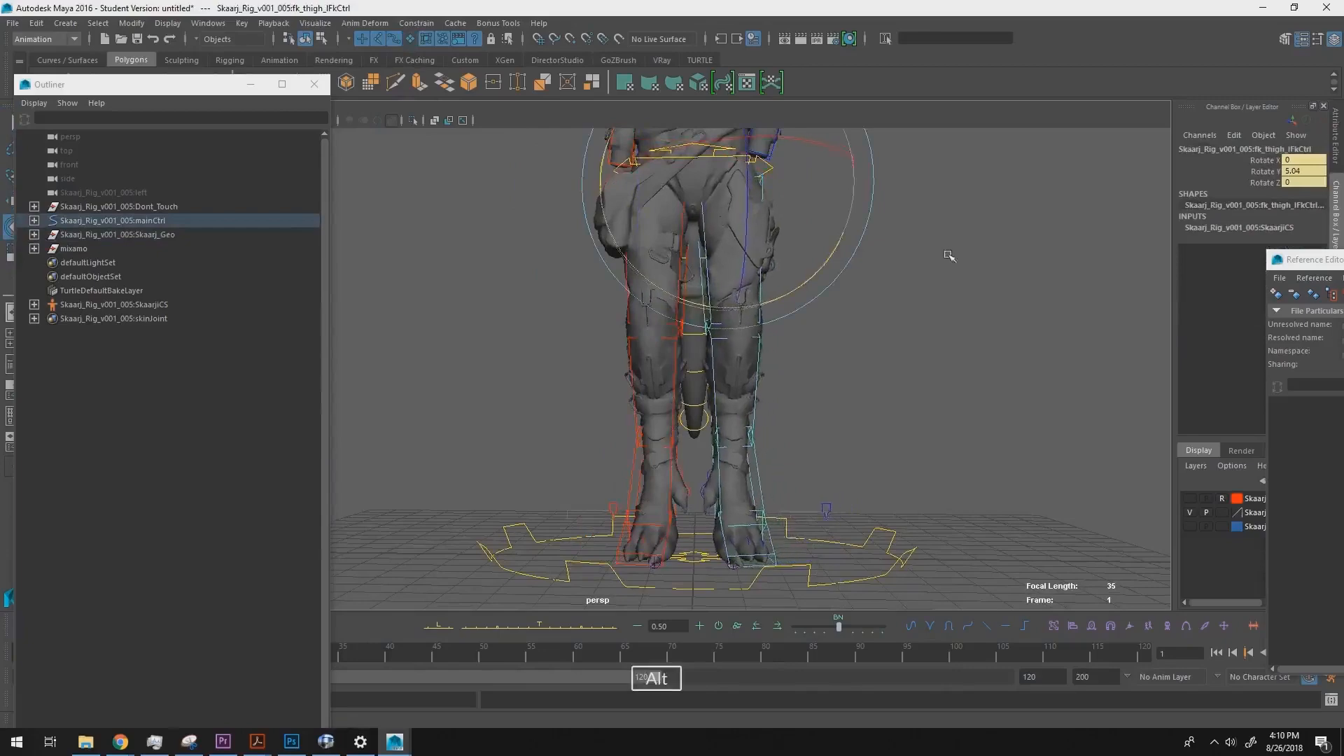
# - Rotate both clavicle controls to about -11.4 degrees in Y to raise the shoulders toward the T-pose skeleton
pyautogui.keyDown('alt'); pyautogui.moveTo(871, 256); pyautogui.dragTo(857, 504, button='middle'); pyautogui.keyUp('alt')
pyautogui.keyDown('alt'); pyautogui.moveTo(858, 293); pyautogui.dragTo(879, 318); pyautogui.keyUp('alt')
pyautogui.keyDown('alt'); pyautogui.moveTo(730, 274); pyautogui.dragTo(744, 312, button='middle'); pyautogui.keyUp('alt')
pyautogui.press('q')
pyautogui.click(673, 315)
pyautogui.press('e')
pyautogui.keyDown('alt'); pyautogui.moveTo(672, 314); pyautogui.dragTo(601, 240); pyautogui.keyUp('alt')
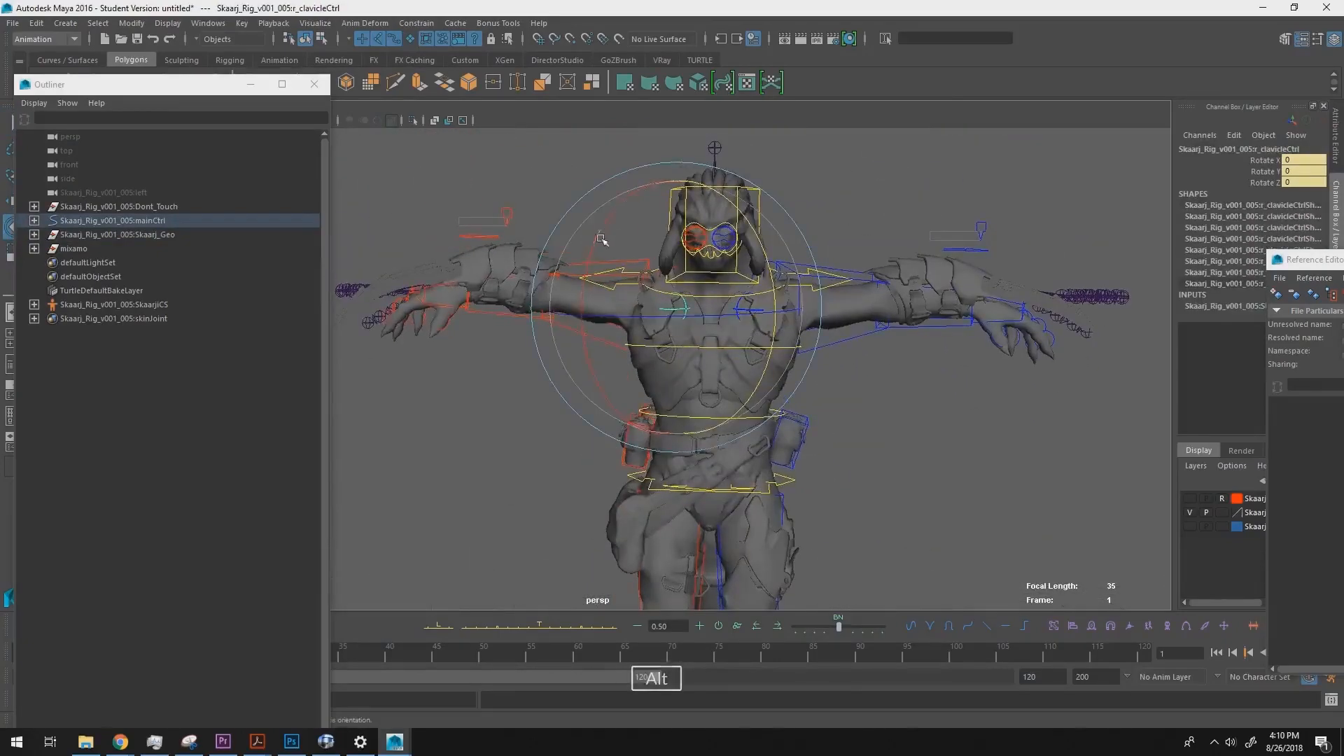
pyautogui.moveTo(733, 214); pyautogui.dragTo(798, 303)
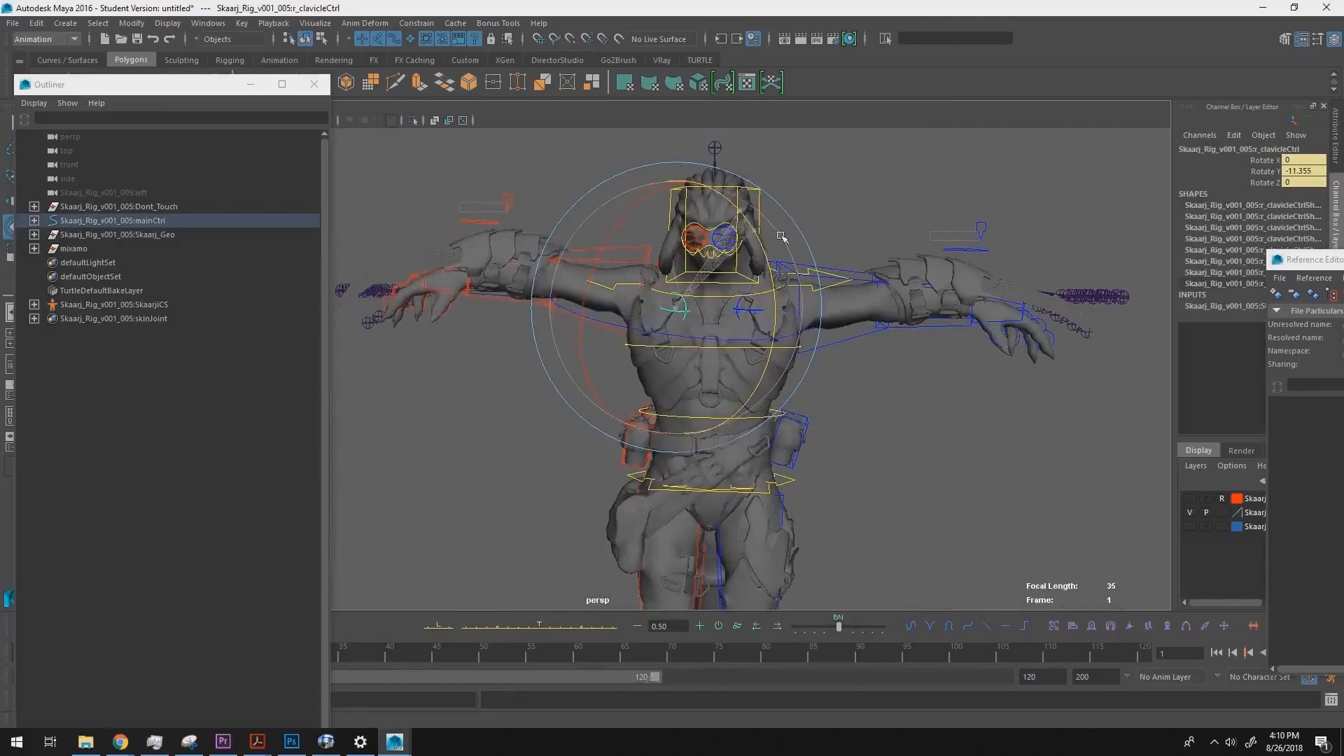
pyautogui.press('q')
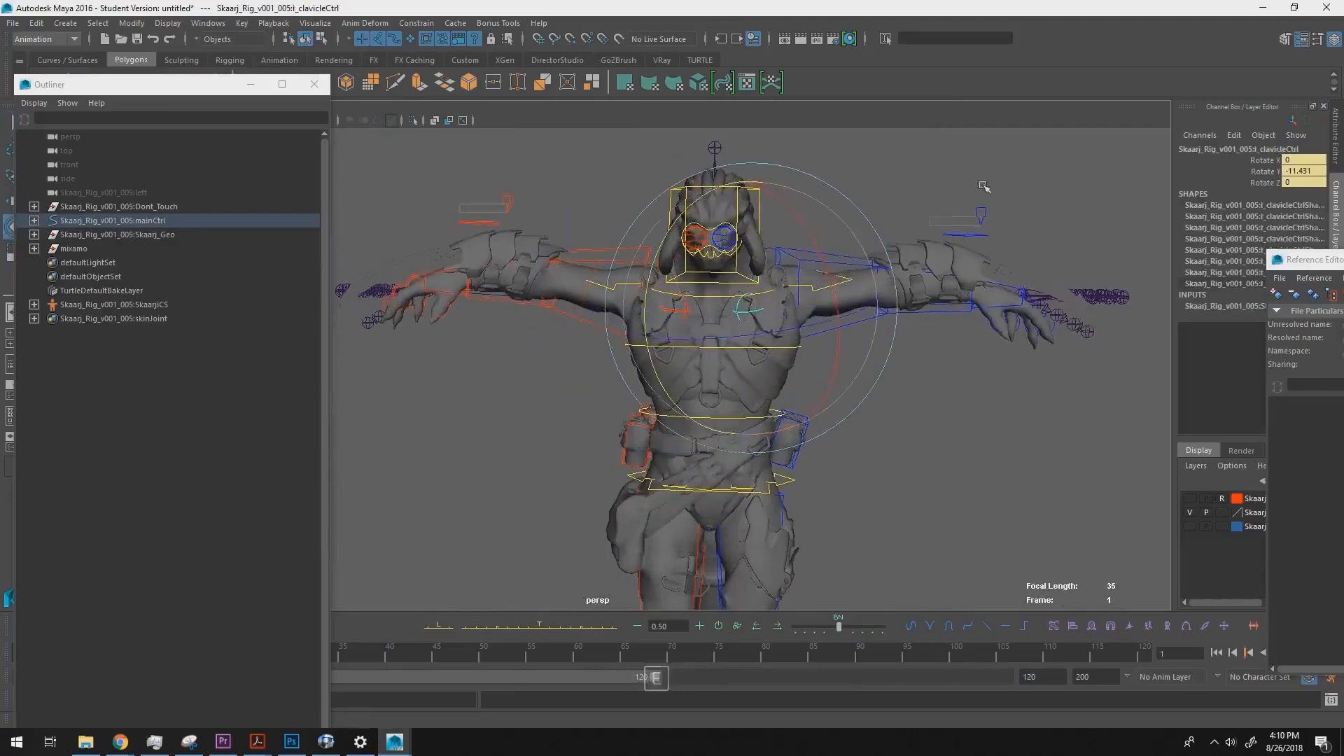
# - Adjust the upper-arm FK controls to about -45, -44, 53 degrees on the left and -35, -60, 42 on the right
pyautogui.click(855, 274)
pyautogui.moveTo(1001, 190); pyautogui.dragTo(998, 187)
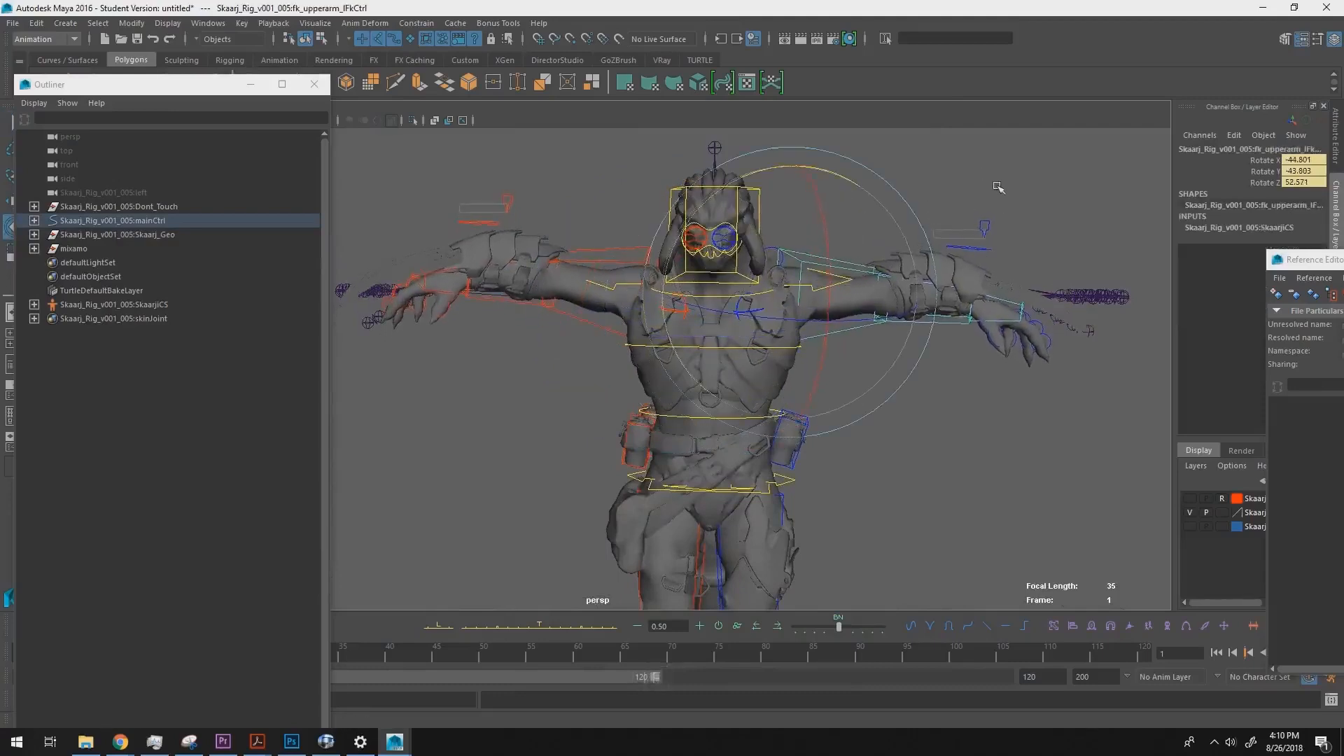
pyautogui.click(555, 265)
pyautogui.keyDown('alt'); pyautogui.moveTo(560, 266); pyautogui.dragTo(893, 315); pyautogui.keyUp('alt')
# - Display the viewport in wireframe, reposition the Outliner, and select the mixamo group
pyautogui.press('4')
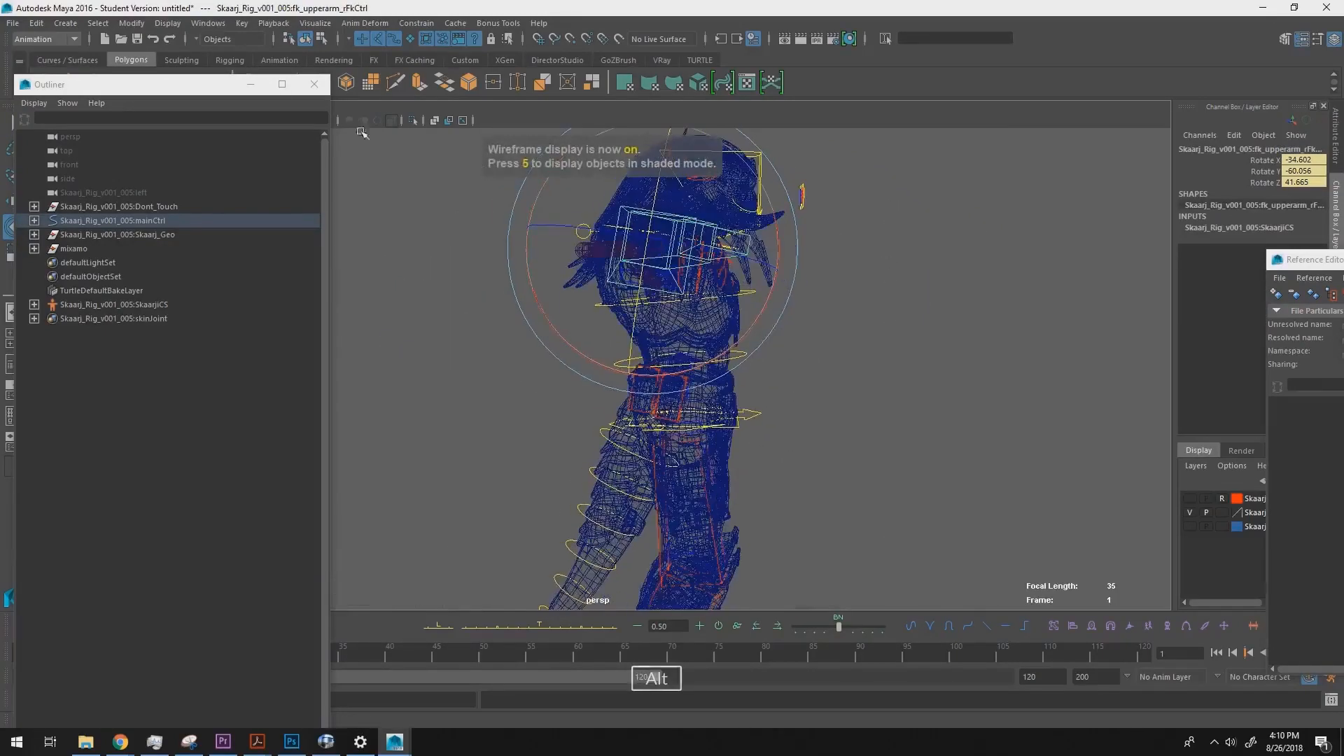
pyautogui.moveTo(235, 85); pyautogui.dragTo(156, 134)
pyautogui.keyDown('alt'); pyautogui.moveTo(700, 318); pyautogui.dragTo(830, 340, button='right'); pyautogui.keyUp('alt')
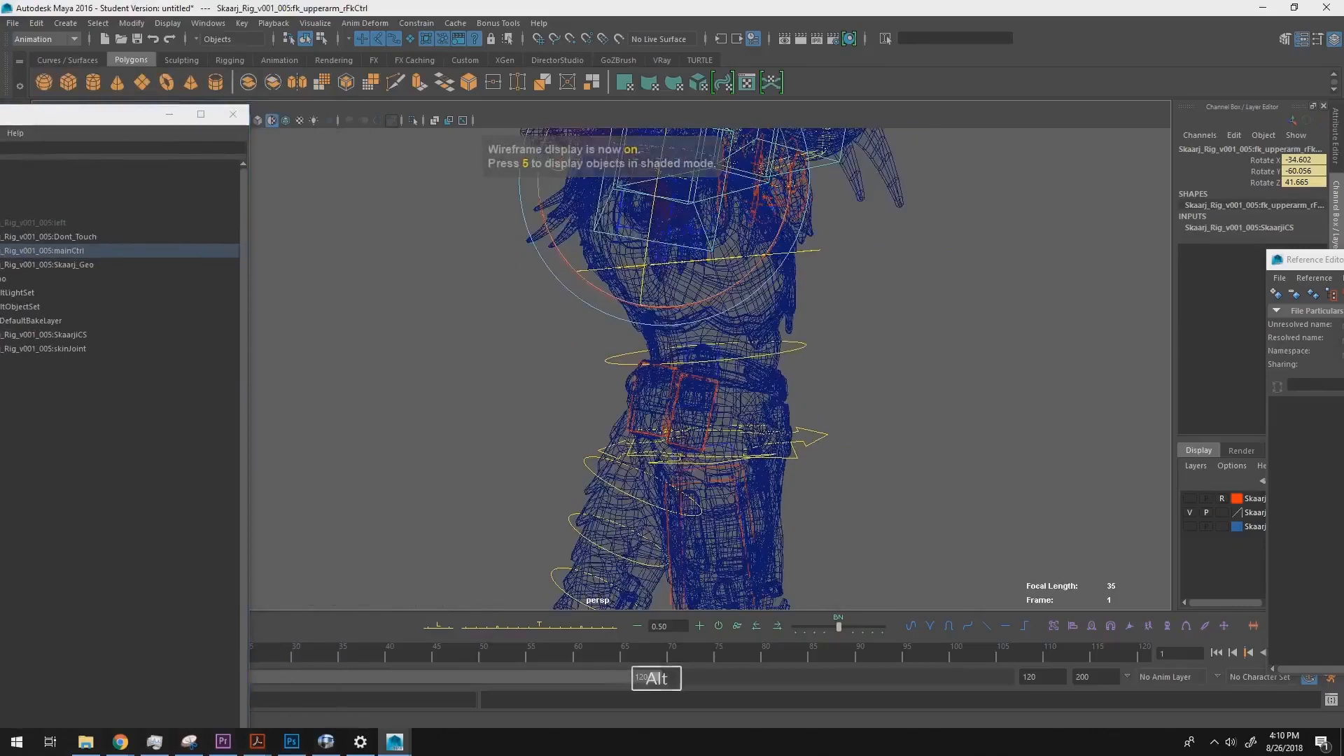
pyautogui.moveTo(113, 119); pyautogui.dragTo(289, 82)
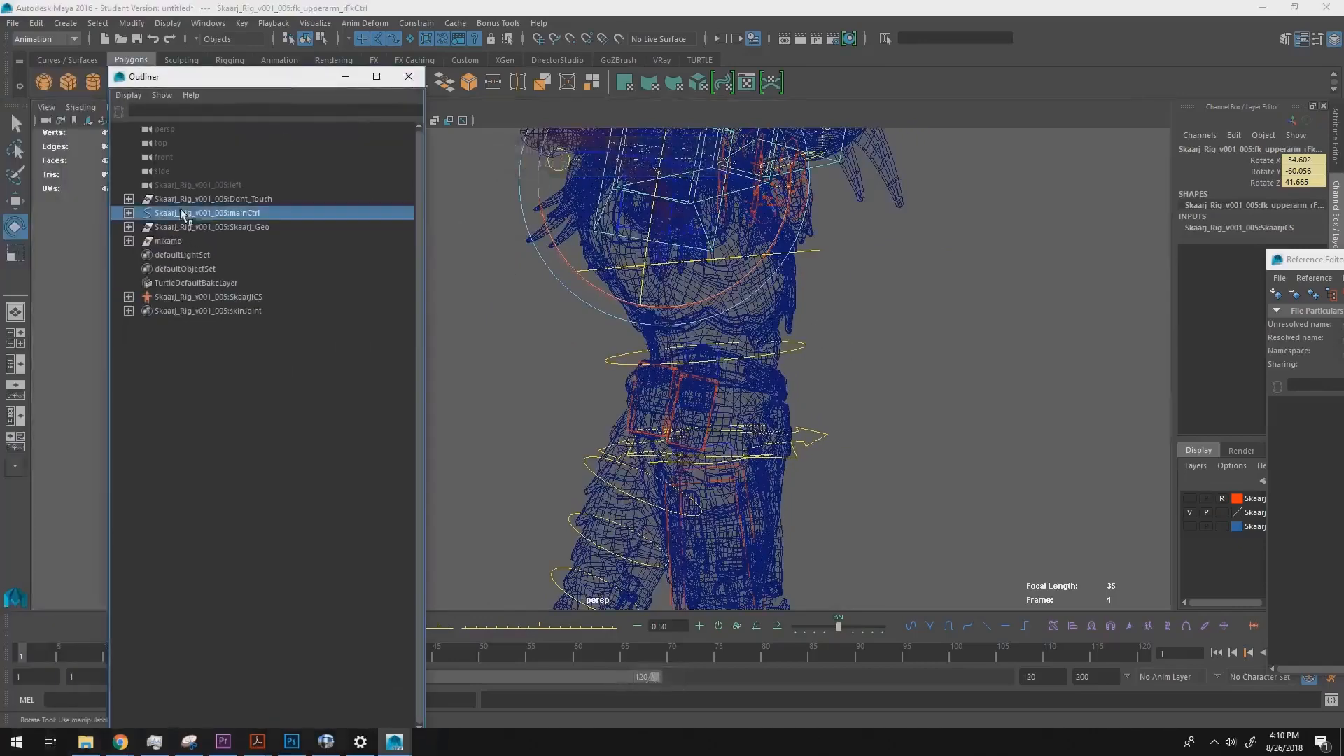
pyautogui.click(169, 240)
# - Rotate the creature's right lower-arm FK control to line up with the Mixamo skeleton's forearm
pyautogui.keyDown('alt'); pyautogui.moveTo(700, 329); pyautogui.dragTo(663, 522); pyautogui.keyUp('alt')
pyautogui.click(693, 557)
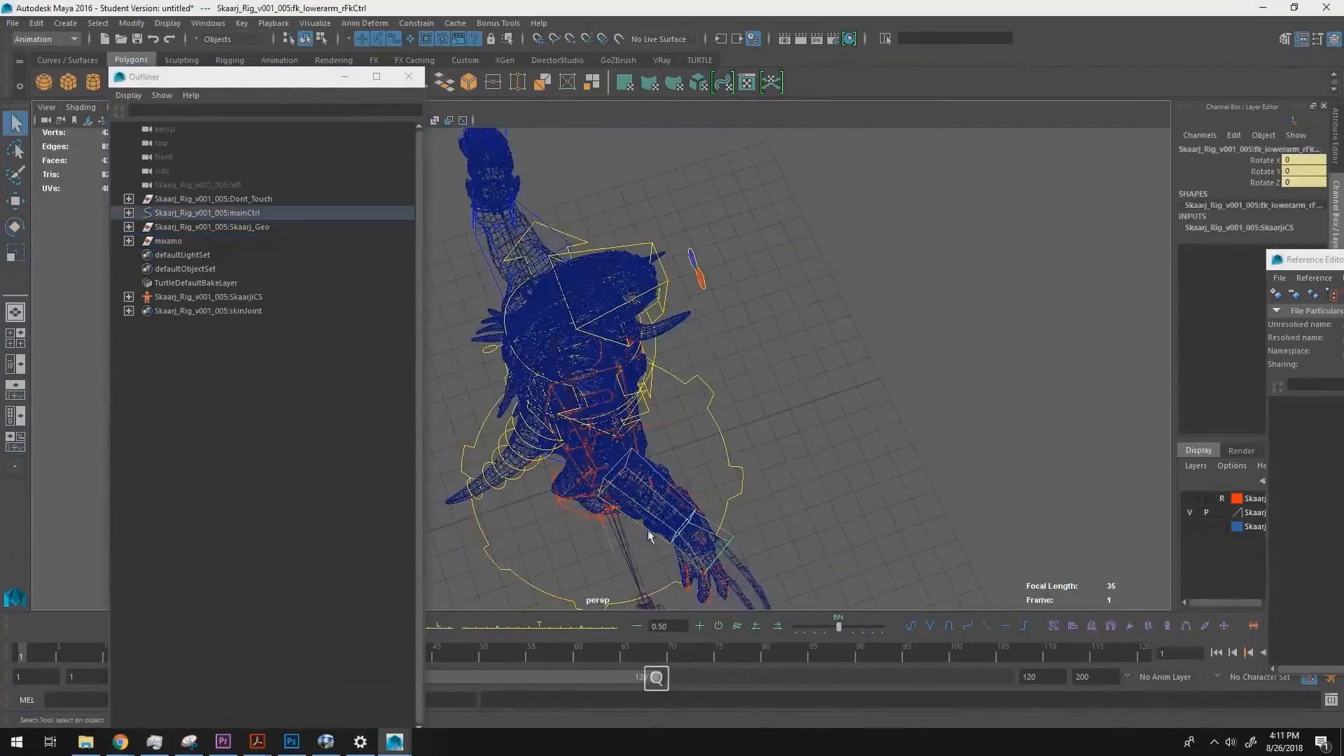
pyautogui.press('e')
pyautogui.moveTo(682, 577); pyautogui.dragTo(656, 415)
# - Select the mixamo group and examine from several angles how its skeleton lines up with the creature's arms, torso and legs
pyautogui.click(168, 241)
pyautogui.keyDown('alt'); pyautogui.moveTo(754, 294); pyautogui.dragTo(926, 284); pyautogui.keyUp('alt')
pyautogui.keyDown('alt'); pyautogui.moveTo(766, 258); pyautogui.dragTo(846, 255, button='middle'); pyautogui.keyUp('alt')
pyautogui.keyDown('alt'); pyautogui.moveTo(846, 255); pyautogui.dragTo(945, 273); pyautogui.keyUp('alt')
pyautogui.keyDown('alt'); pyautogui.moveTo(777, 265); pyautogui.dragTo(867, 273); pyautogui.keyUp('alt')
pyautogui.keyDown('alt'); pyautogui.moveTo(867, 273); pyautogui.dragTo(860, 303, button='middle'); pyautogui.keyUp('alt')
pyautogui.keyDown('alt'); pyautogui.moveTo(860, 304); pyautogui.dragTo(761, 334); pyautogui.keyUp('alt')
pyautogui.keyDown('alt'); pyautogui.moveTo(760, 334); pyautogui.dragTo(793, 343, button='right'); pyautogui.keyUp('alt')
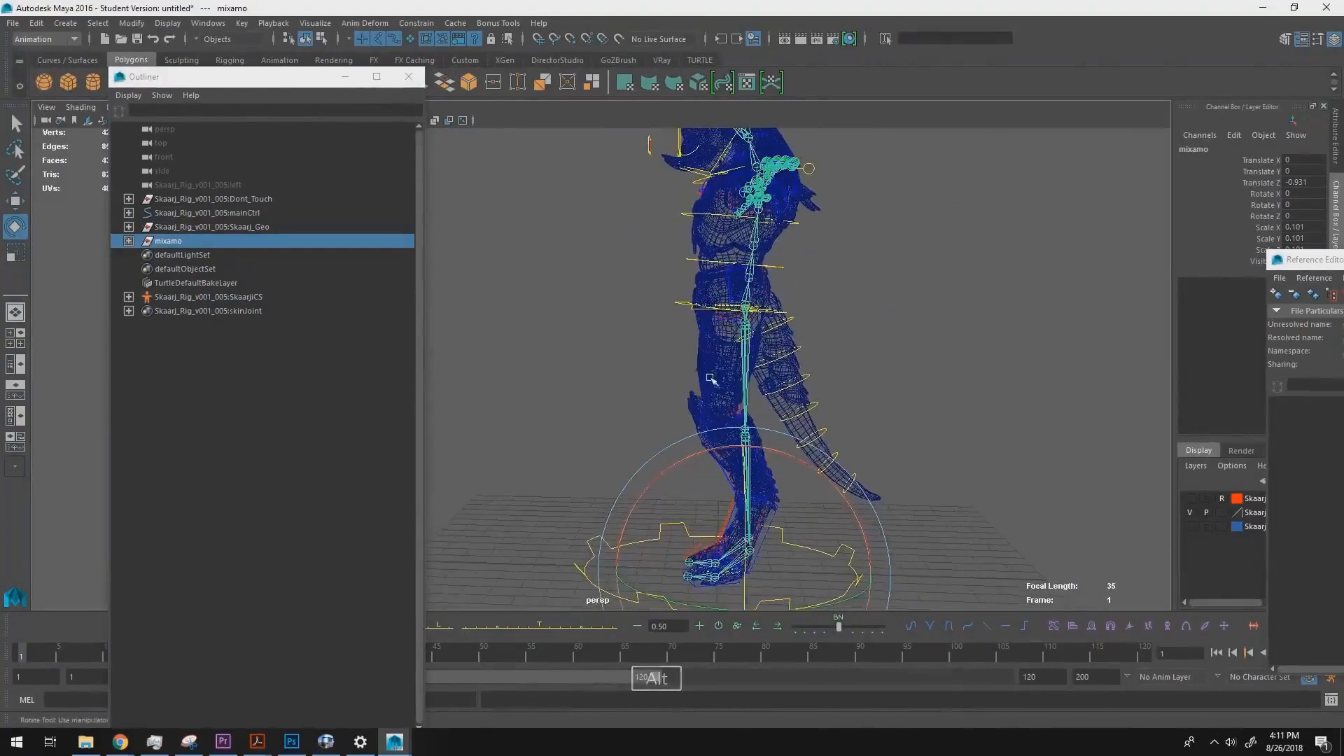
pyautogui.keyDown('alt'); pyautogui.moveTo(713, 381); pyautogui.dragTo(490, 102); pyautogui.keyUp('alt')
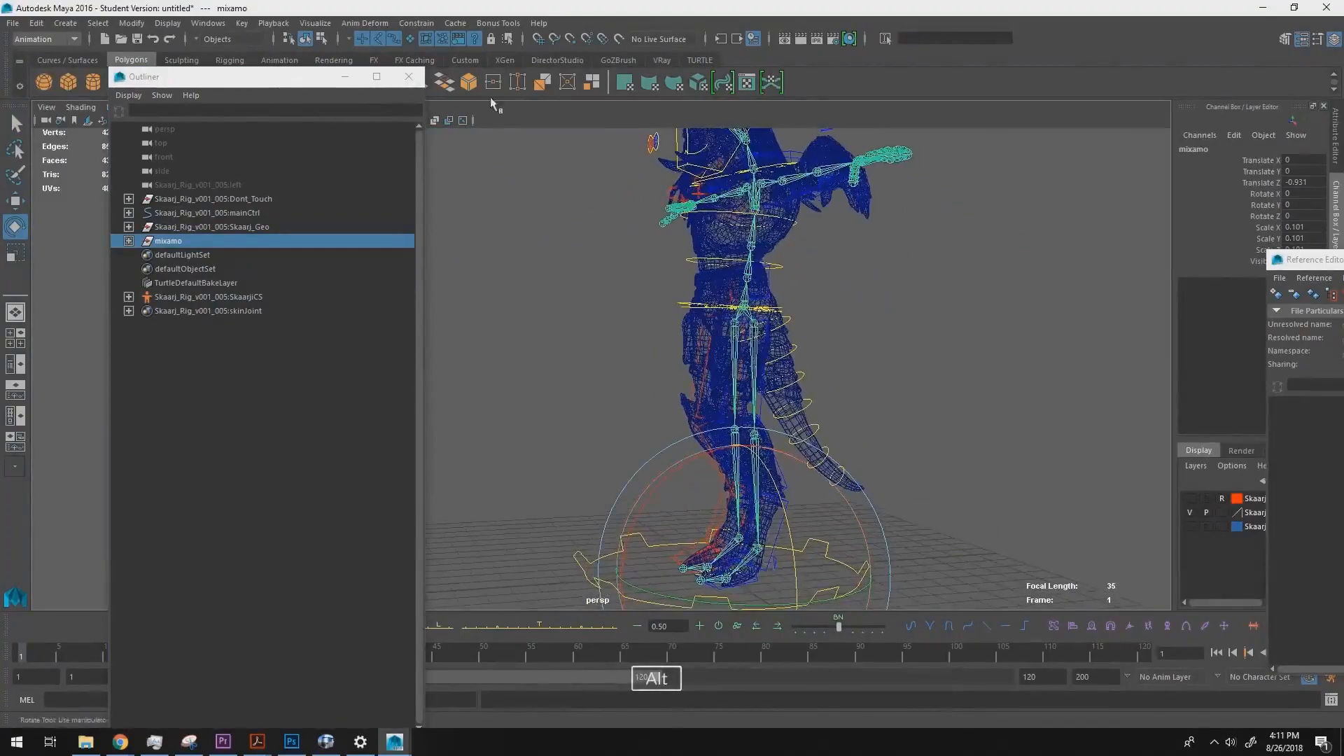
# - Open the parent constraint options, move them clear of the creature, and clear the current selection
pyautogui.click(405, 25)
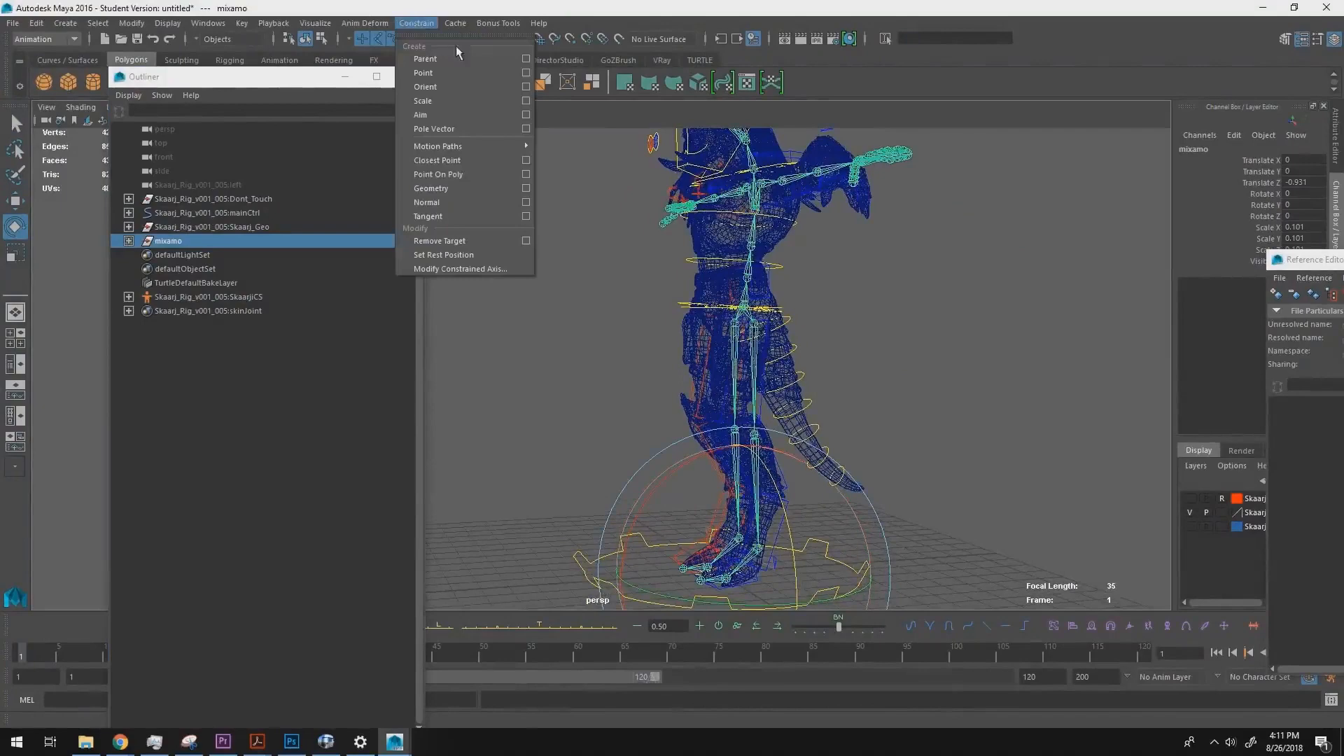
pyautogui.click(525, 59)
pyautogui.moveTo(687, 259); pyautogui.dragTo(1220, 223)
pyautogui.keyDown('alt'); pyautogui.moveTo(630, 353); pyautogui.dragTo(777, 343); pyautogui.keyUp('alt')
pyautogui.keyDown('alt'); pyautogui.moveTo(826, 378); pyautogui.dragTo(968, 437, button='right'); pyautogui.keyUp('alt')
pyautogui.keyDown('alt'); pyautogui.moveTo(969, 436); pyautogui.dragTo(827, 342); pyautogui.keyUp('alt')
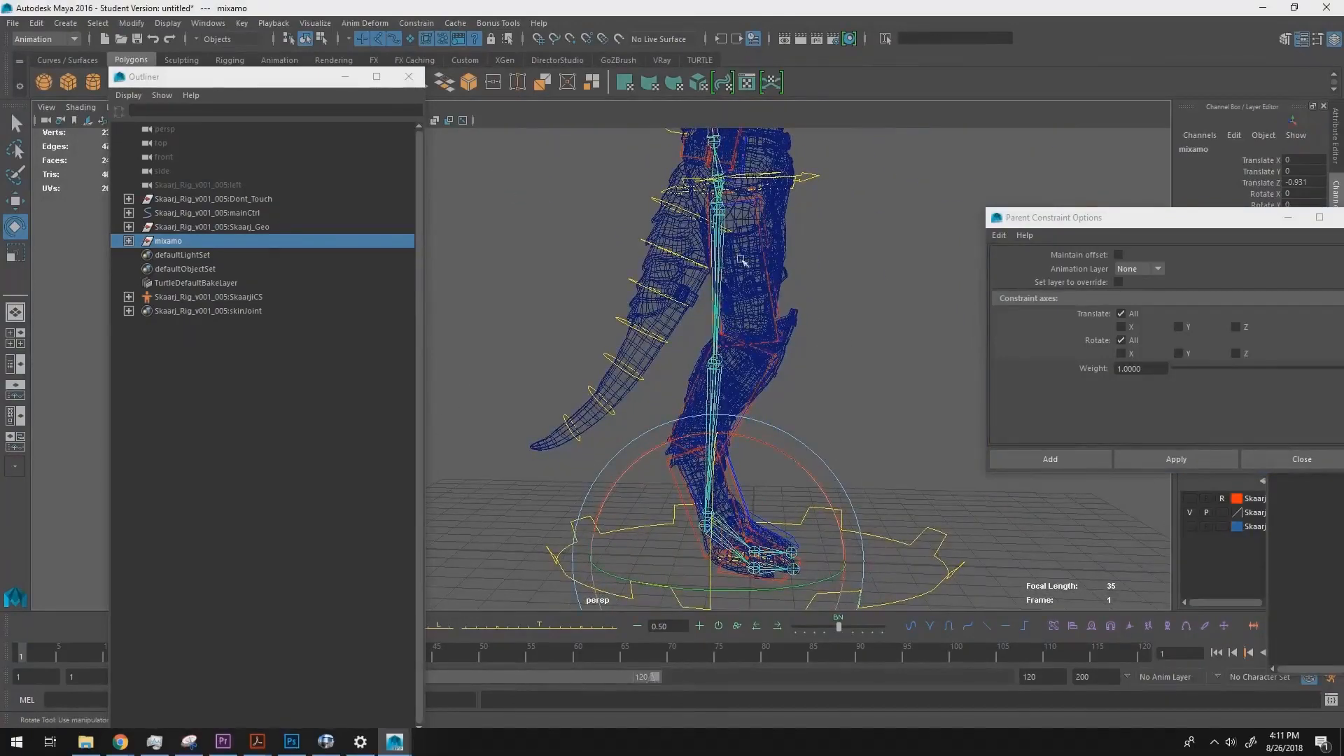
pyautogui.keyDown('alt'); pyautogui.moveTo(767, 334); pyautogui.dragTo(790, 300); pyautogui.keyUp('alt')
pyautogui.click(774, 354)
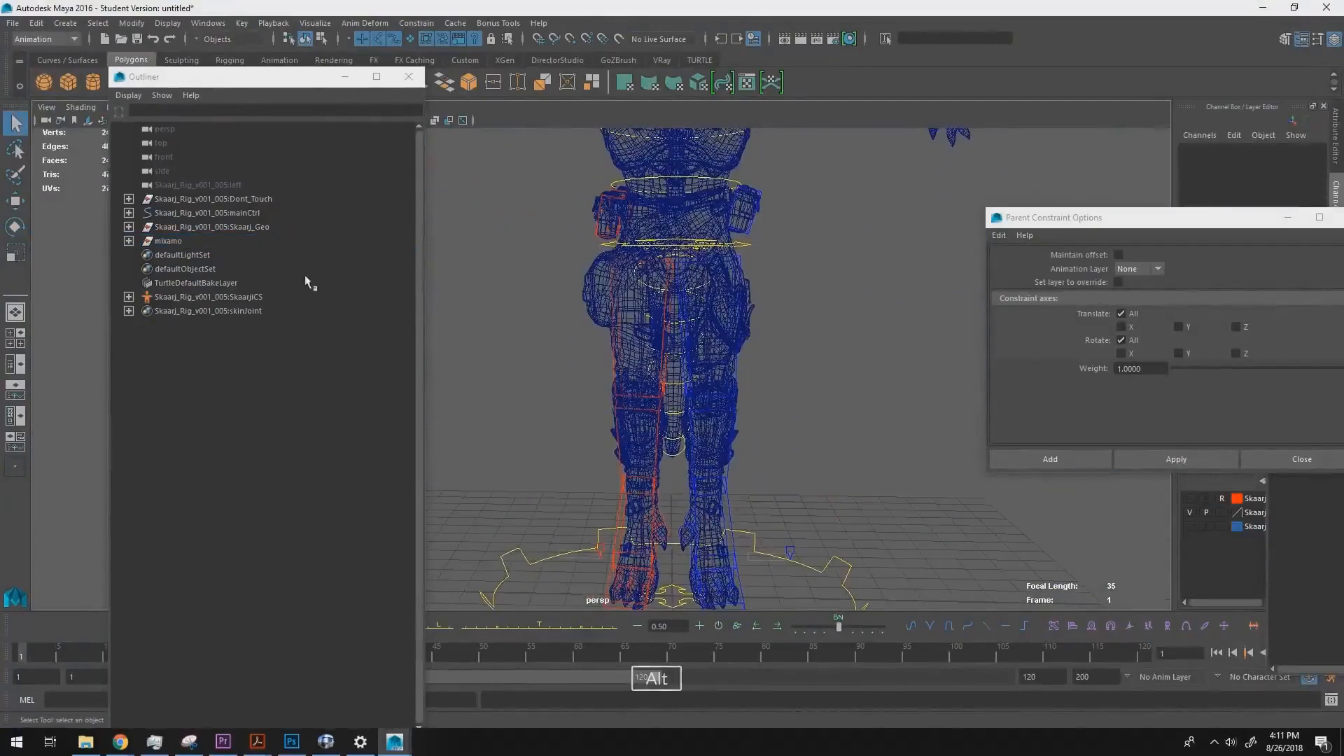
# - Parent-constrain the creature's body root control to mixamorig:Hips with maintain offset on and all translate and rotate axes
pyautogui.click(129, 241)
pyautogui.click(201, 255)
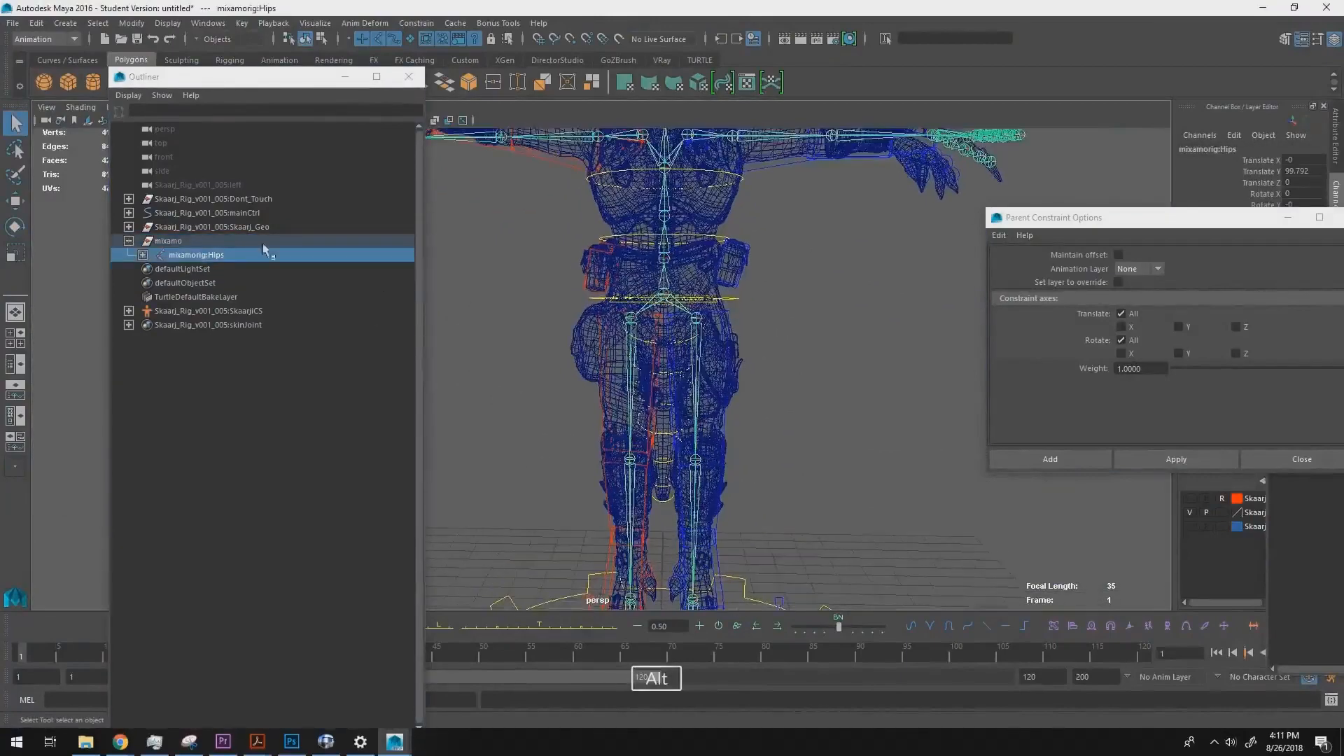
pyautogui.keyDown('alt'); pyautogui.moveTo(735, 285); pyautogui.dragTo(748, 362); pyautogui.keyUp('alt')
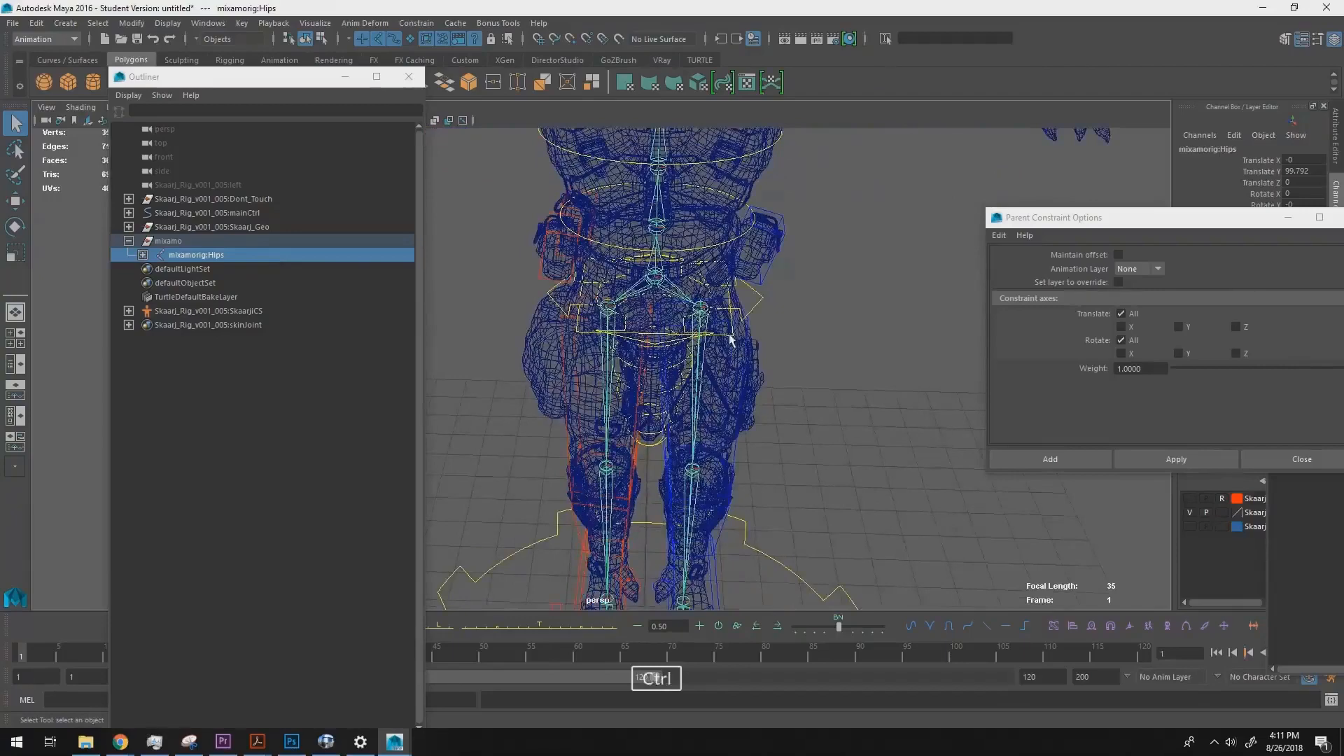
pyautogui.keyDown('ctrl'); pyautogui.click(731, 340); pyautogui.keyUp('ctrl')
pyautogui.moveTo(1143, 222); pyautogui.dragTo(1077, 215)
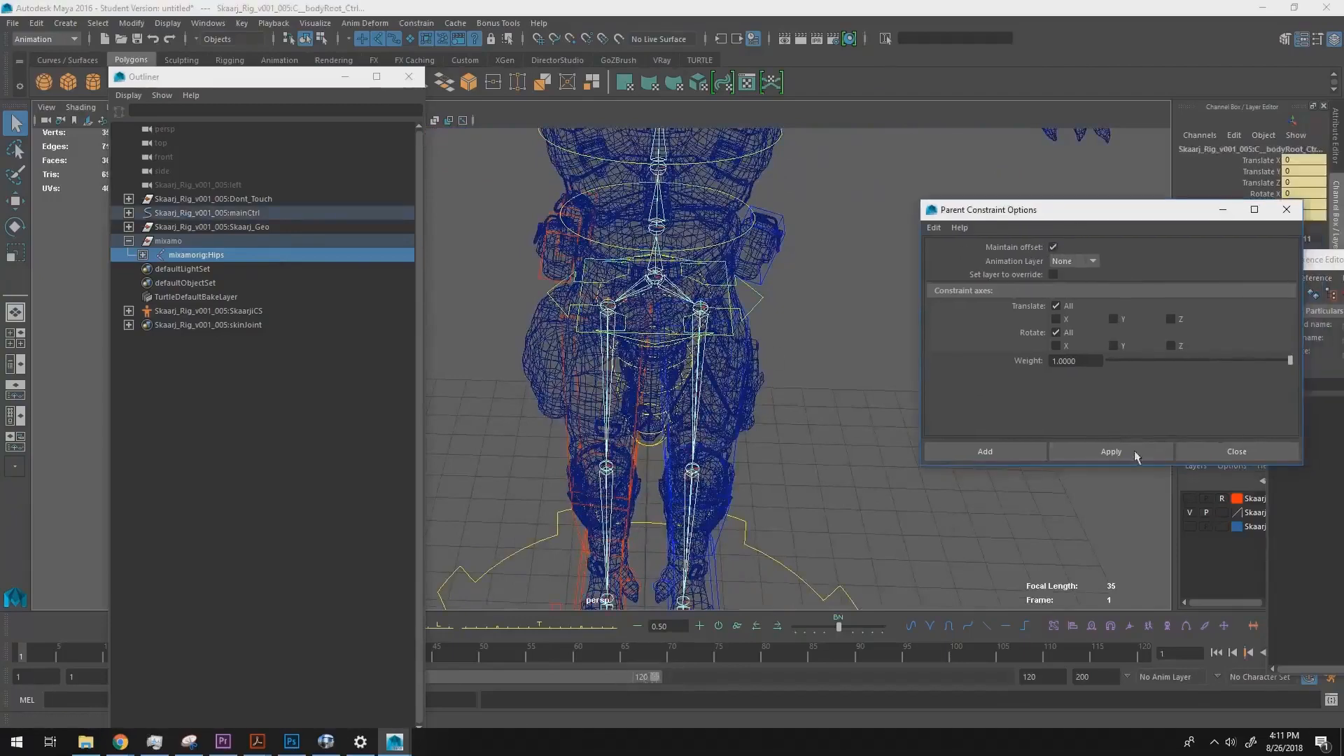
# - Parent-constrain the left thigh FK control to the Mixamo left upper-leg joint, with translate off and all rotate axes on
pyautogui.keyDown('alt'); pyautogui.moveTo(922, 356); pyautogui.dragTo(727, 426); pyautogui.keyUp('alt')
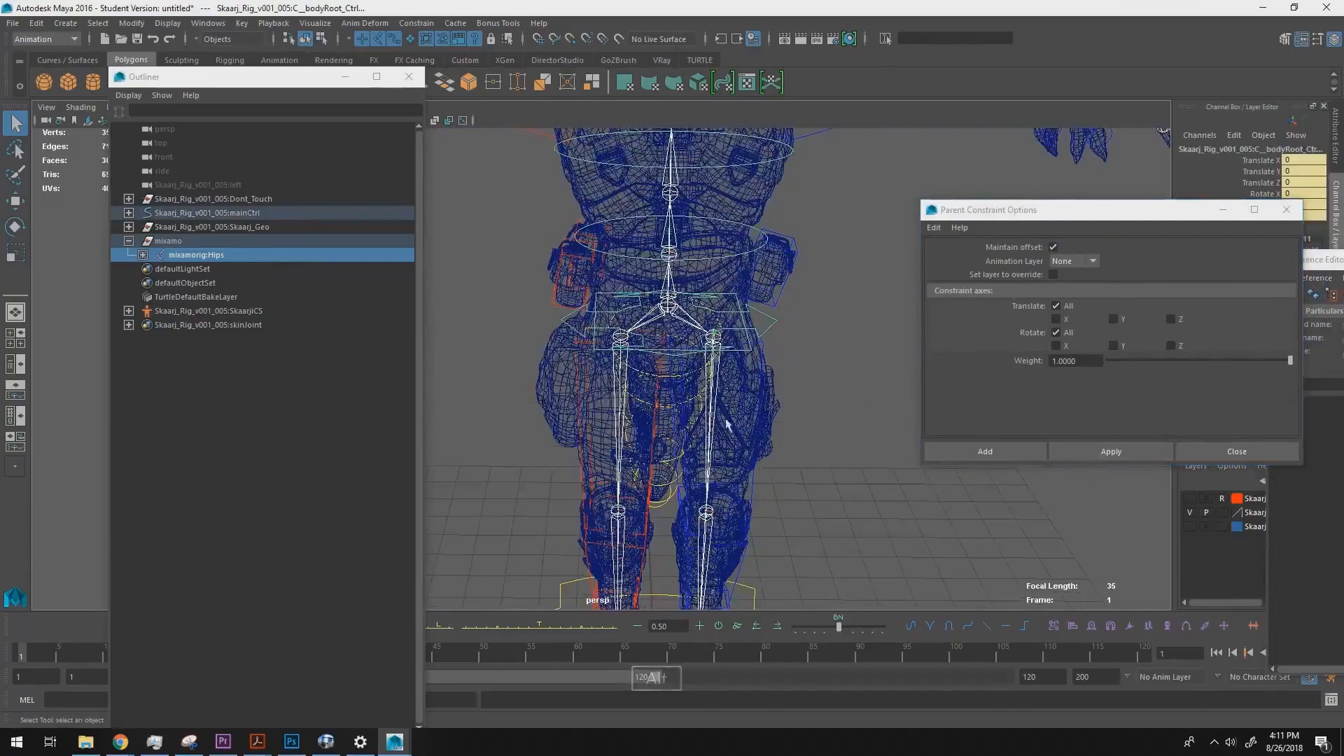
pyautogui.click(708, 422)
pyautogui.keyDown('ctrl'); pyautogui.keyDown('shift'); pyautogui.click(755, 453); pyautogui.keyUp('shift'); pyautogui.keyUp('ctrl')
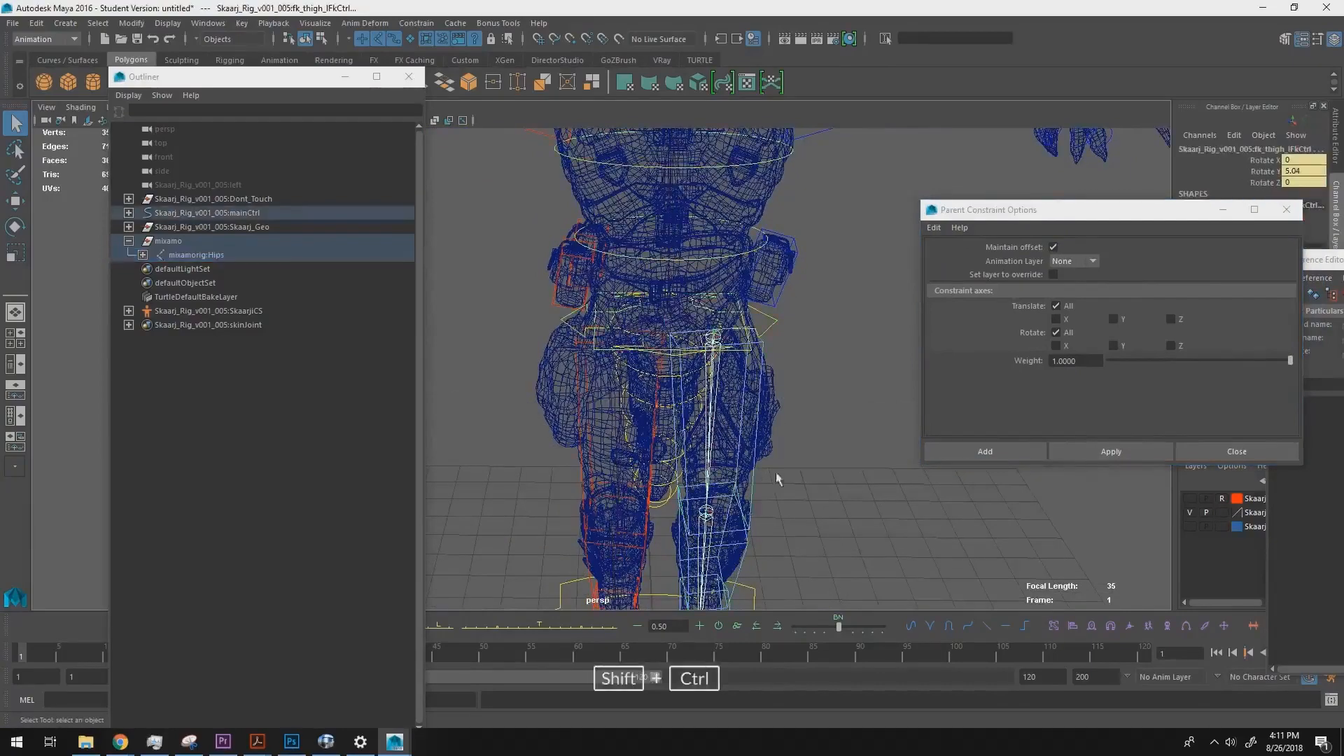
pyautogui.click(1110, 455)
pyautogui.keyDown('alt'); pyautogui.moveTo(903, 435); pyautogui.dragTo(805, 404); pyautogui.keyUp('alt')
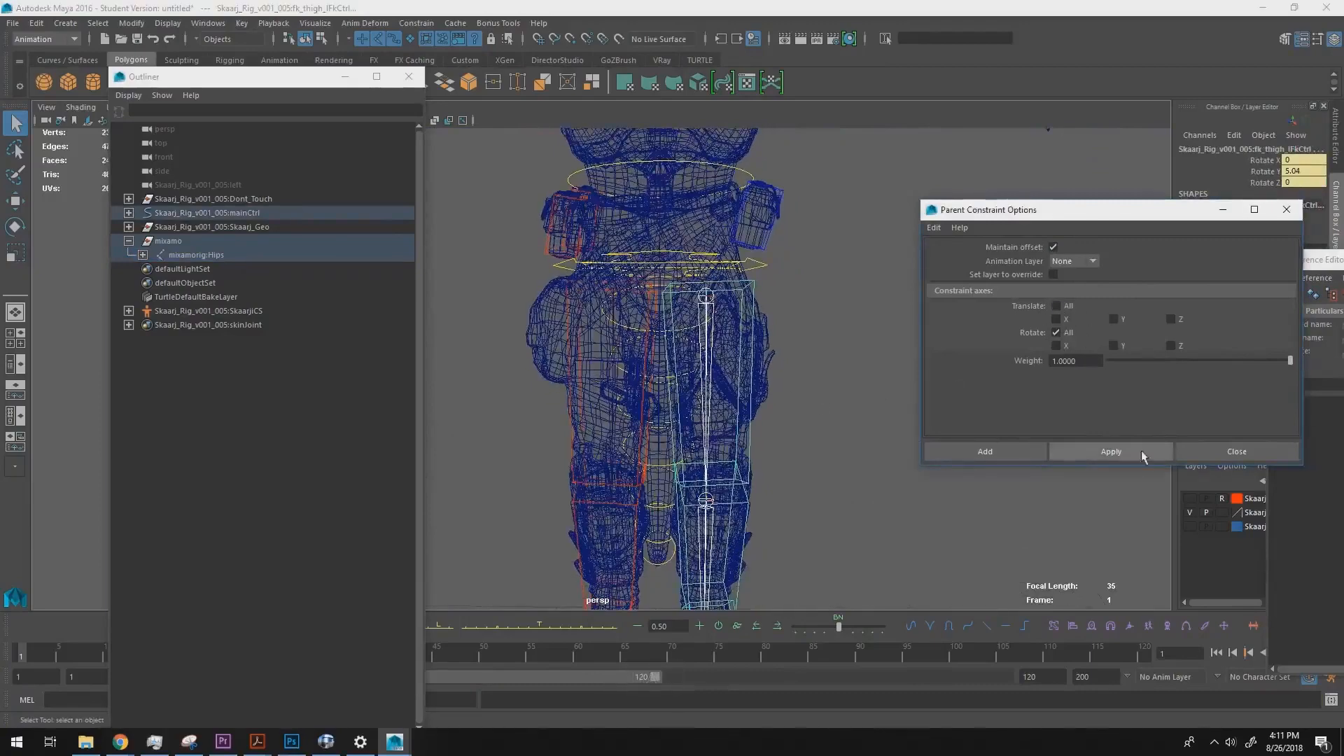
# - Parent-constrain the left lower-leg FK control to mixamorig:LeftLeg using rotation only
pyautogui.keyDown('alt'); pyautogui.moveTo(903, 455); pyautogui.dragTo(875, 378, button='middle'); pyautogui.keyUp('alt')
pyautogui.keyDown('alt'); pyautogui.moveTo(875, 378); pyautogui.dragTo(742, 395, button='right'); pyautogui.keyUp('alt')
pyautogui.click(686, 418)
pyautogui.keyDown('ctrl'); pyautogui.keyDown('shift'); pyautogui.click(715, 439); pyautogui.keyUp('shift'); pyautogui.keyUp('ctrl')
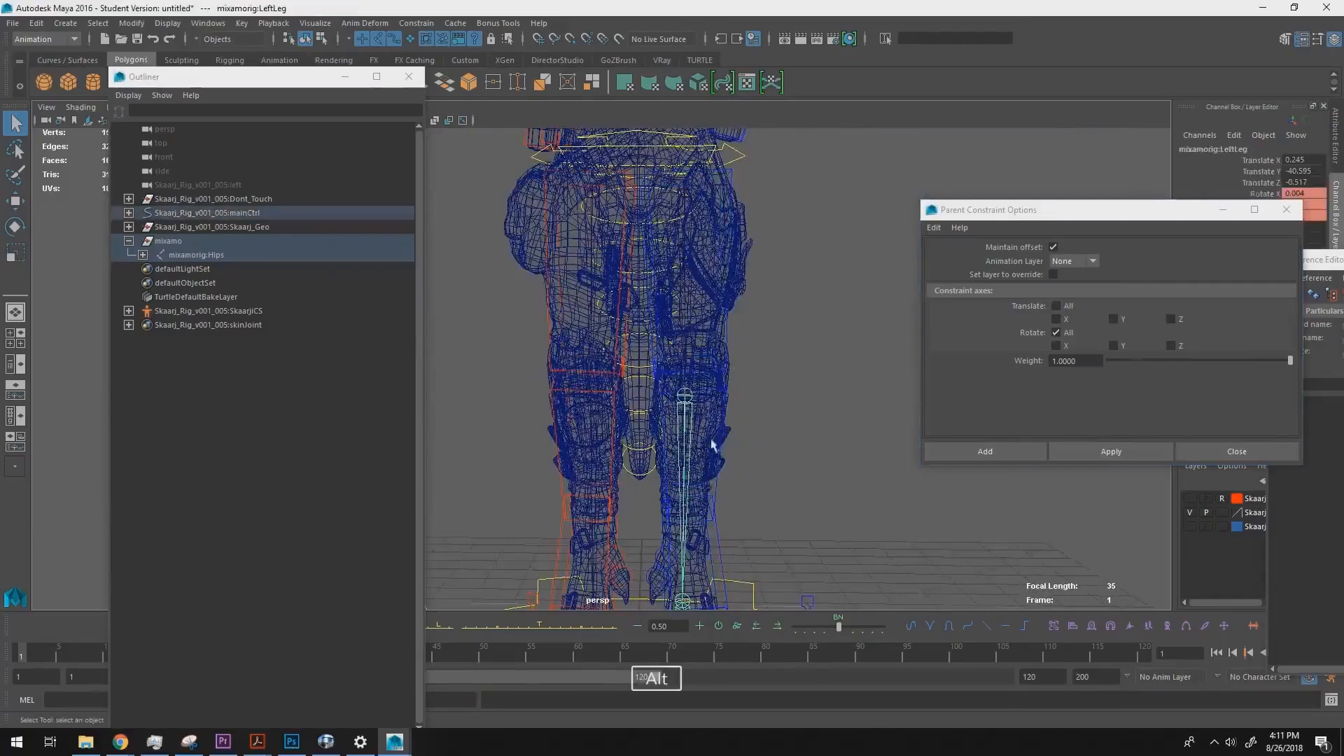
pyautogui.keyDown('alt'); pyautogui.moveTo(742, 448); pyautogui.dragTo(903, 434, button='right'); pyautogui.keyUp('alt')
pyautogui.click(1122, 453)
# - Parent-constrain the left foot FK control to mixamorig:LeftLeg and the left ball FK control to the Mixamo left foot joint, rotation only
pyautogui.keyDown('alt'); pyautogui.moveTo(720, 480); pyautogui.dragTo(711, 392, button='middle'); pyautogui.keyUp('alt')
pyautogui.click(693, 390)
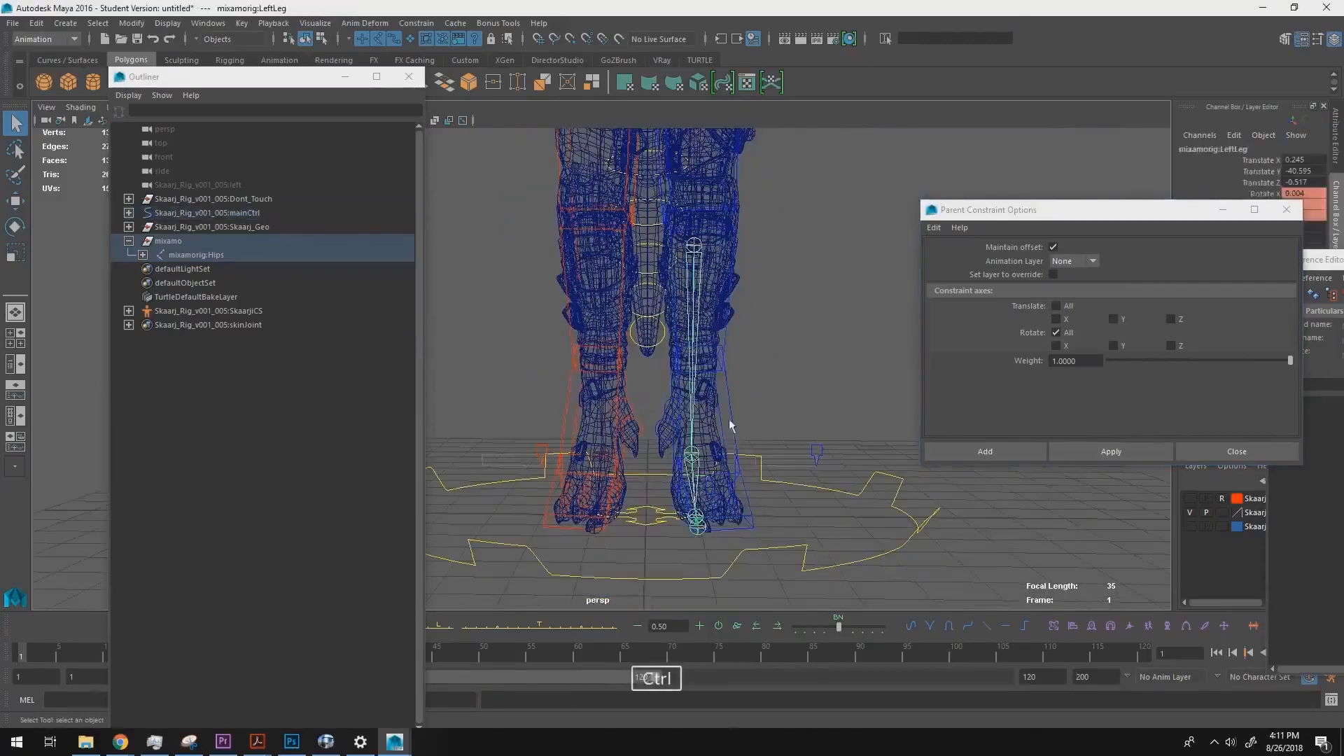
pyautogui.keyDown('ctrl'); pyautogui.keyDown('shift'); pyautogui.click(738, 425); pyautogui.keyUp('shift'); pyautogui.keyUp('ctrl')
pyautogui.click(1152, 453)
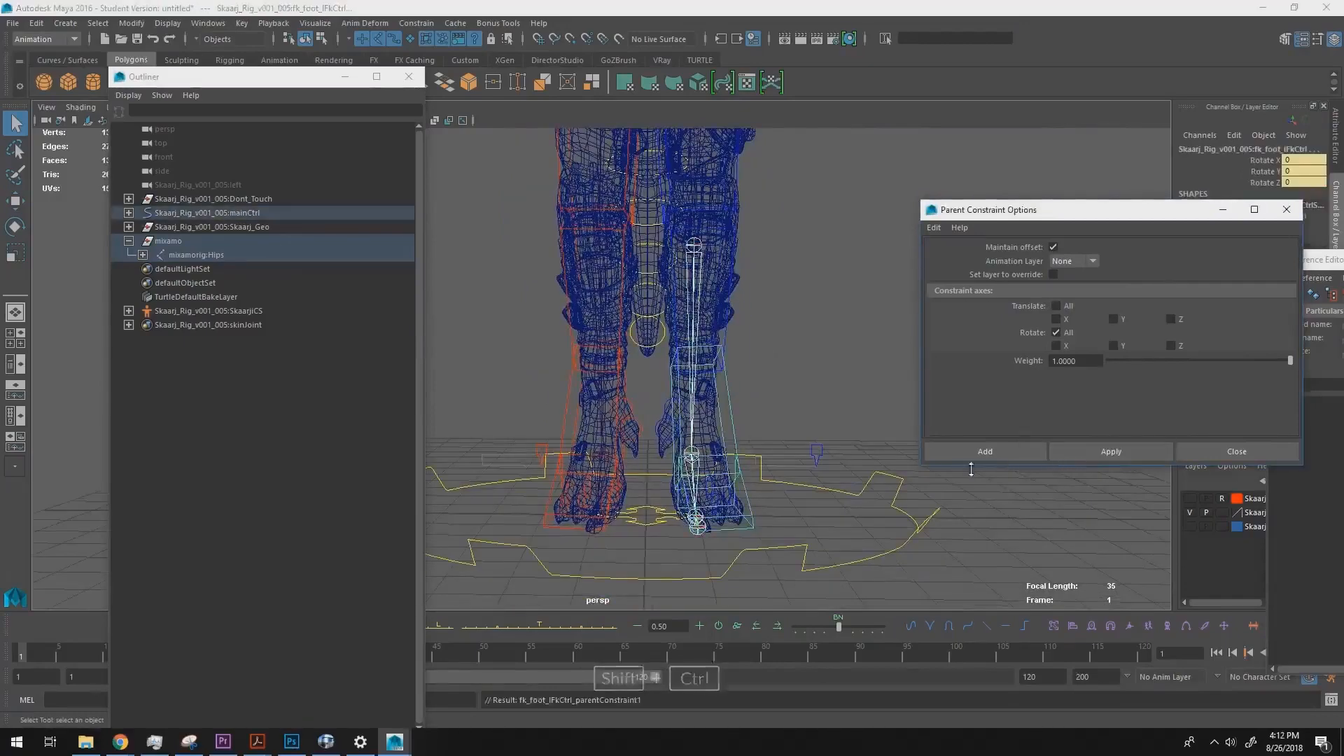
pyautogui.click(698, 486)
pyautogui.keyDown('ctrl'); pyautogui.keyDown('shift'); pyautogui.click(747, 495); pyautogui.keyUp('shift'); pyautogui.keyUp('ctrl')
pyautogui.click(1123, 451)
# - Parent-constrain the right thigh and lower-leg FK controls to the matching Mixamo upper-leg and RightLeg joints, rotation only
pyautogui.keyDown('alt'); pyautogui.moveTo(625, 300); pyautogui.dragTo(735, 465, button='middle'); pyautogui.keyUp('alt')
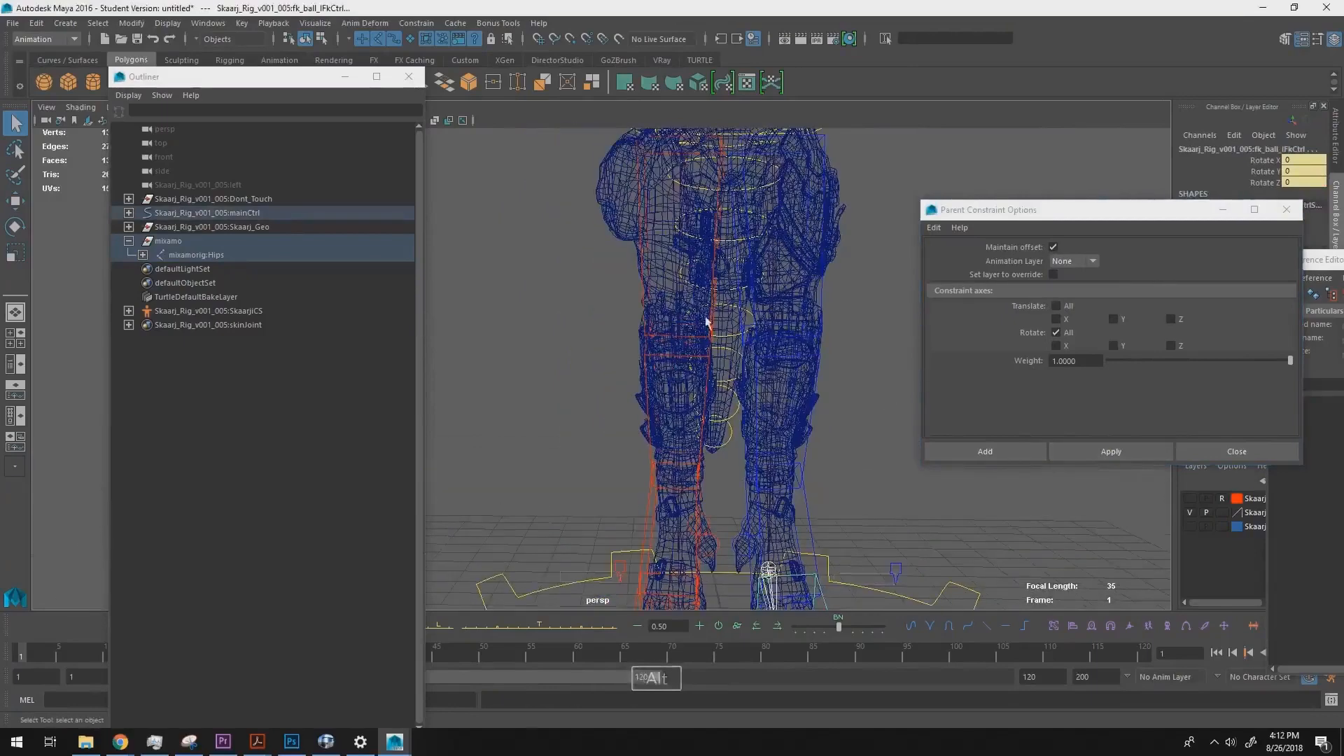
pyautogui.click(679, 265)
pyautogui.keyDown('ctrl'); pyautogui.keyDown('shift'); pyautogui.click(656, 276); pyautogui.keyUp('shift'); pyautogui.keyUp('ctrl')
pyautogui.click(1141, 447)
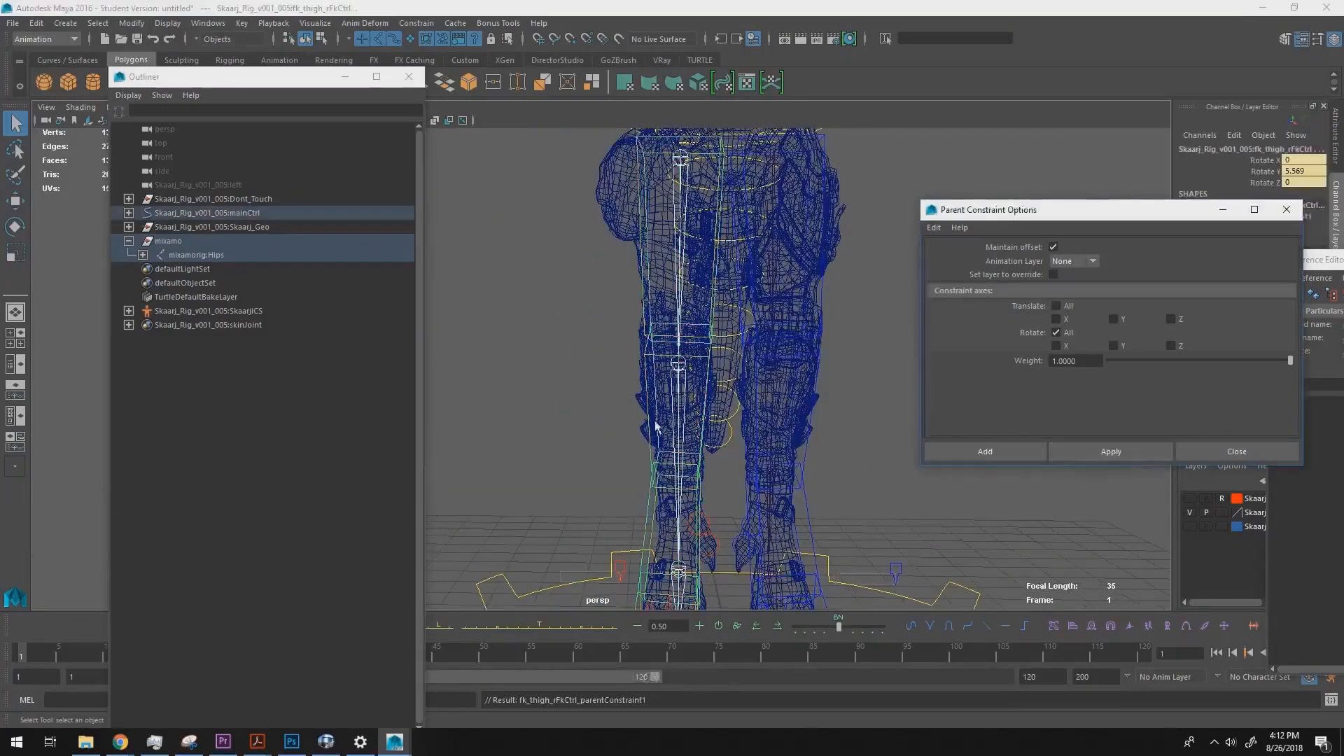
pyautogui.click(658, 425)
pyautogui.keyDown('ctrl'); pyautogui.keyDown('shift'); pyautogui.click(648, 417); pyautogui.keyUp('shift'); pyautogui.keyUp('ctrl')
pyautogui.click(1150, 453)
# - Parent-constrain the right foot FK control to mixamorig:RightLeg and the right ball FK control to the Mixamo right foot joint, rotation only
pyautogui.keyDown('alt'); pyautogui.moveTo(728, 458); pyautogui.dragTo(718, 360, button='middle'); pyautogui.keyUp('alt')
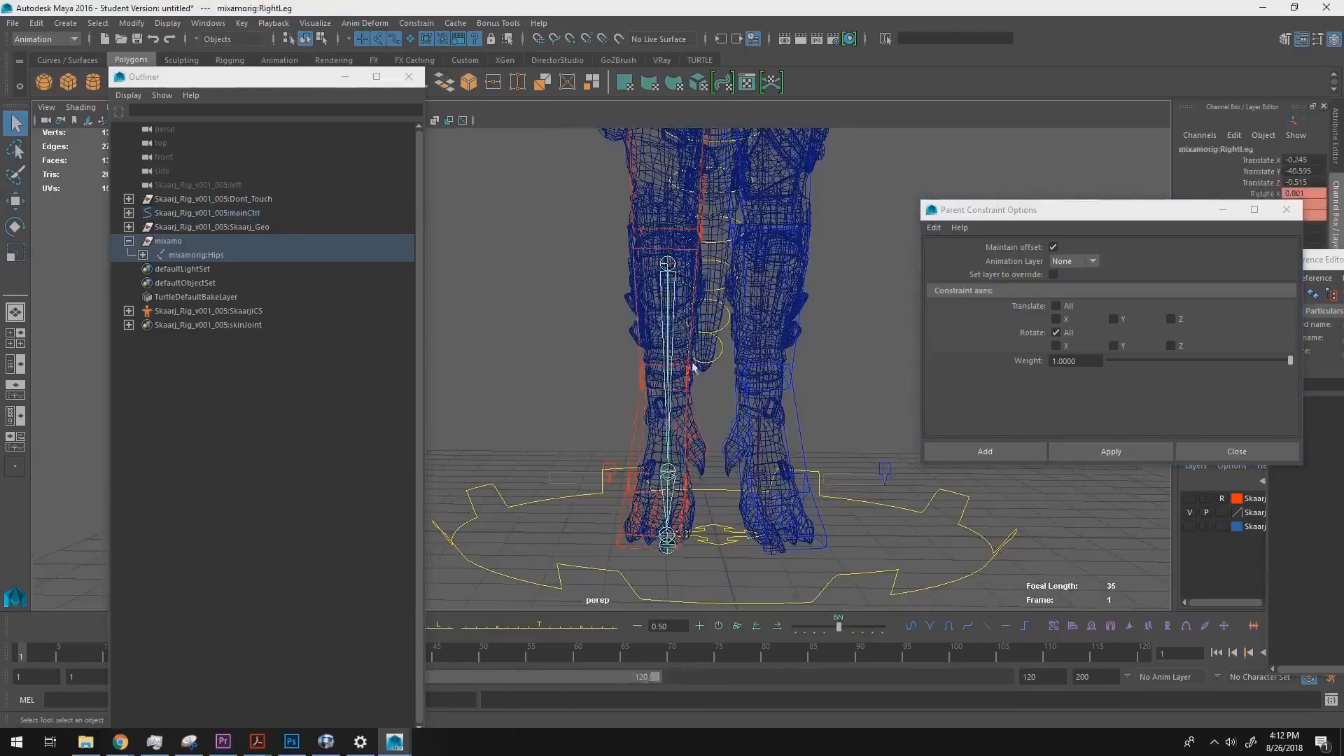
pyautogui.click(679, 329)
pyautogui.click(658, 448)
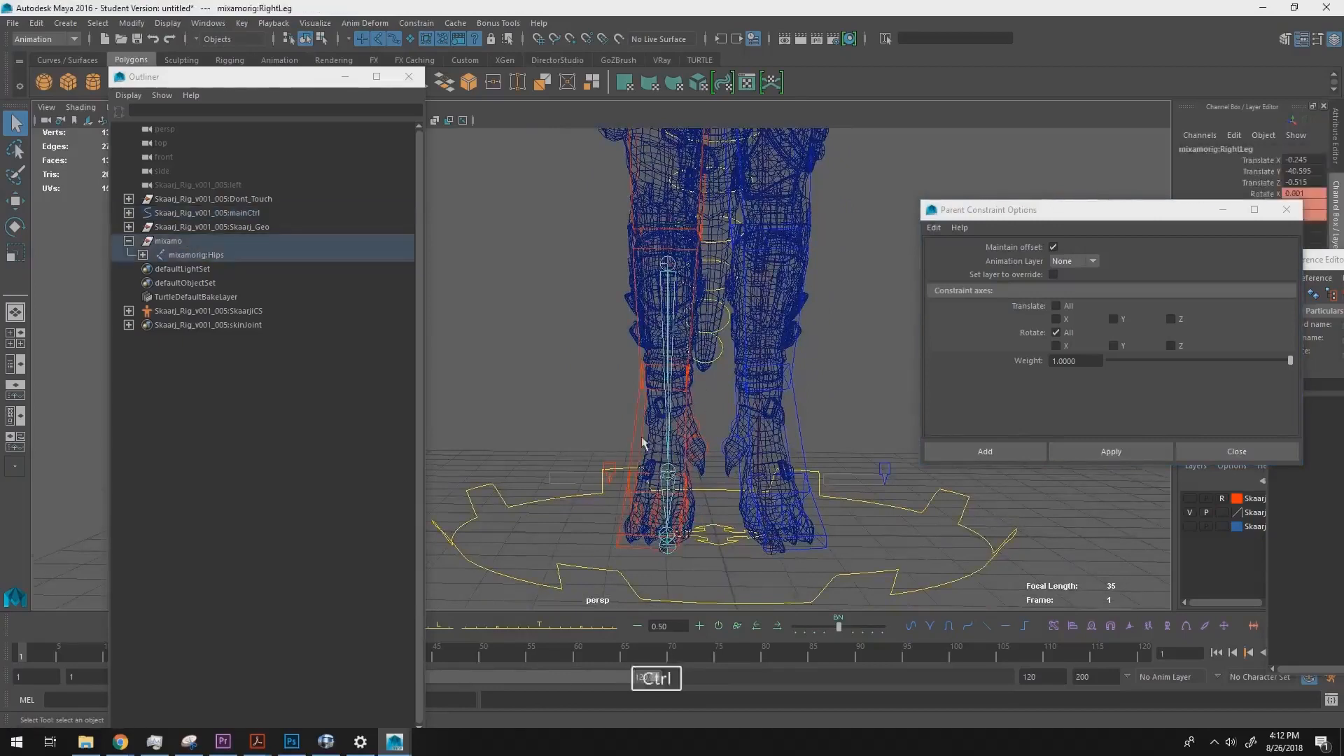
pyautogui.keyDown('ctrl'); pyautogui.keyDown('shift'); pyautogui.click(642, 442); pyautogui.keyUp('shift'); pyautogui.keyUp('ctrl')
pyautogui.keyDown('alt'); pyautogui.moveTo(703, 484); pyautogui.dragTo(702, 427, button='middle'); pyautogui.keyUp('alt')
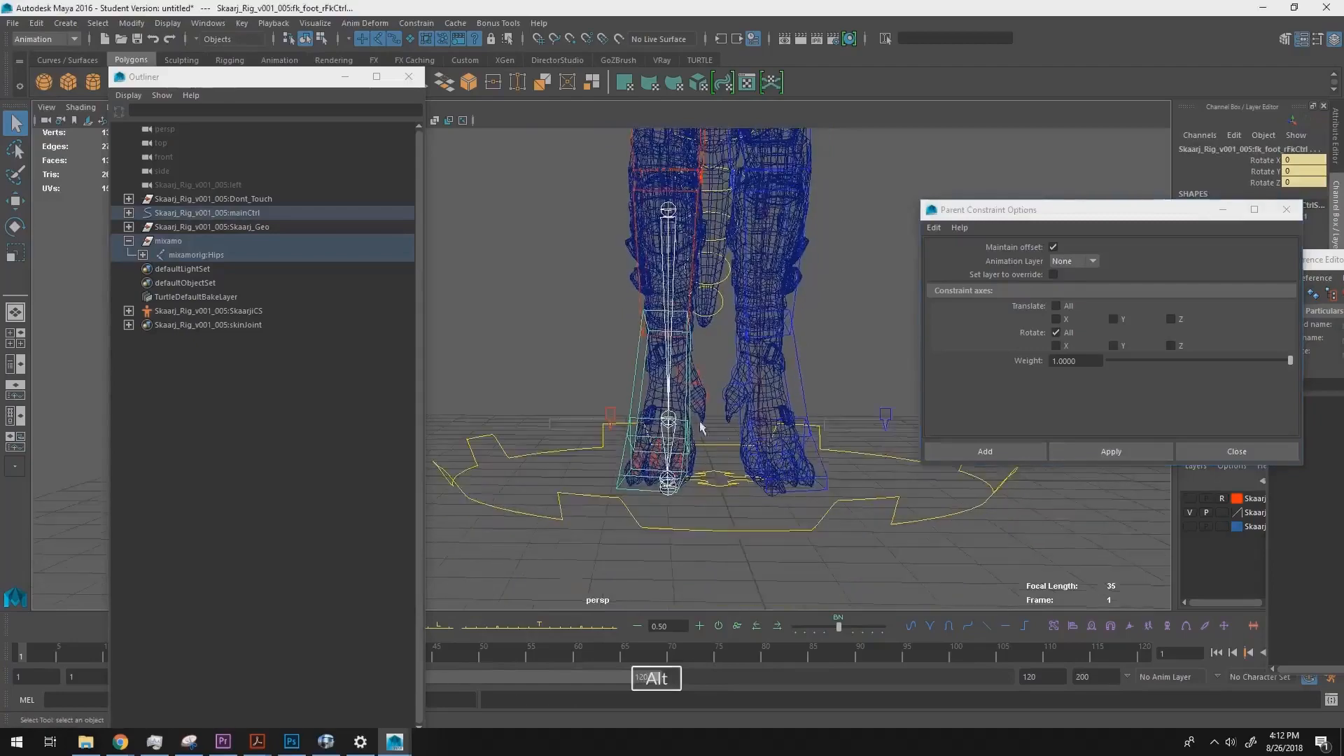
pyautogui.click(666, 448)
pyautogui.click(657, 466)
pyautogui.keyDown('ctrl'); pyautogui.keyDown('shift'); pyautogui.click(628, 462); pyautogui.keyUp('shift'); pyautogui.keyUp('ctrl')
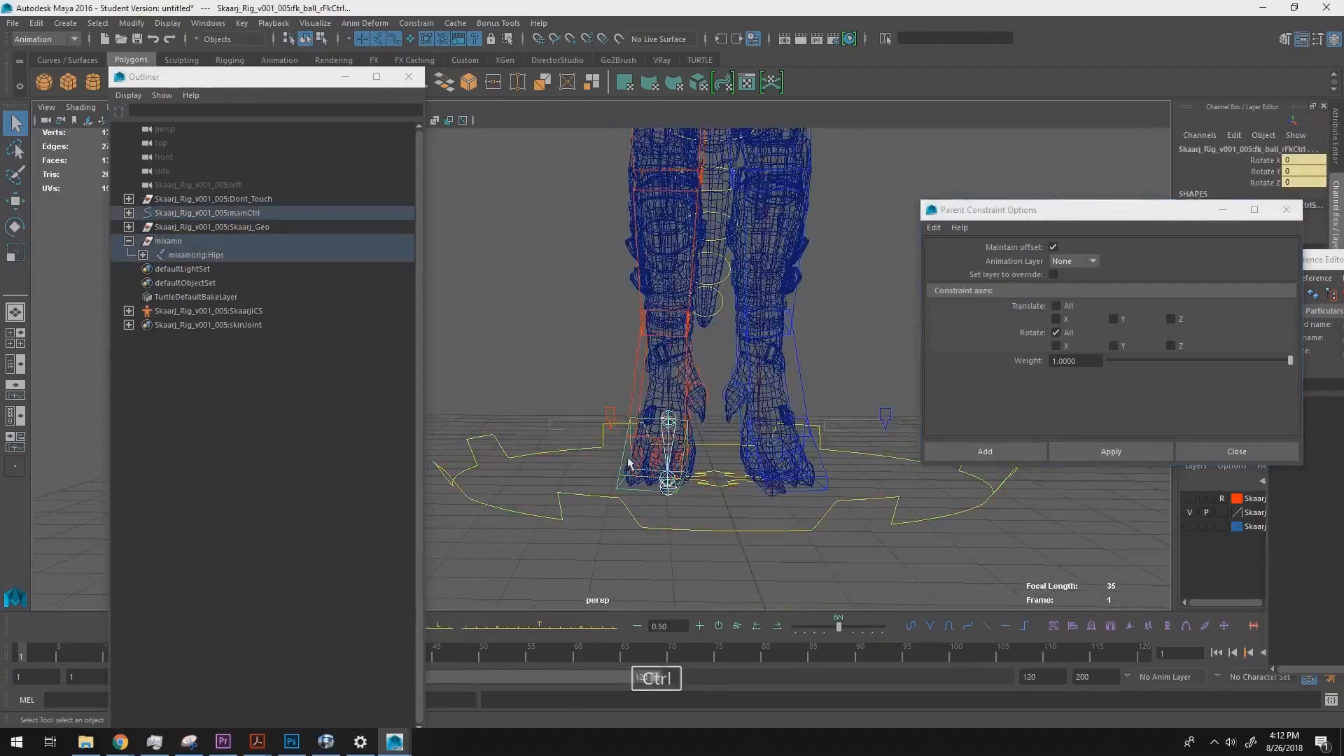
pyautogui.keyDown('alt'); pyautogui.moveTo(784, 269); pyautogui.dragTo(750, 489, button='middle'); pyautogui.keyUp('alt')
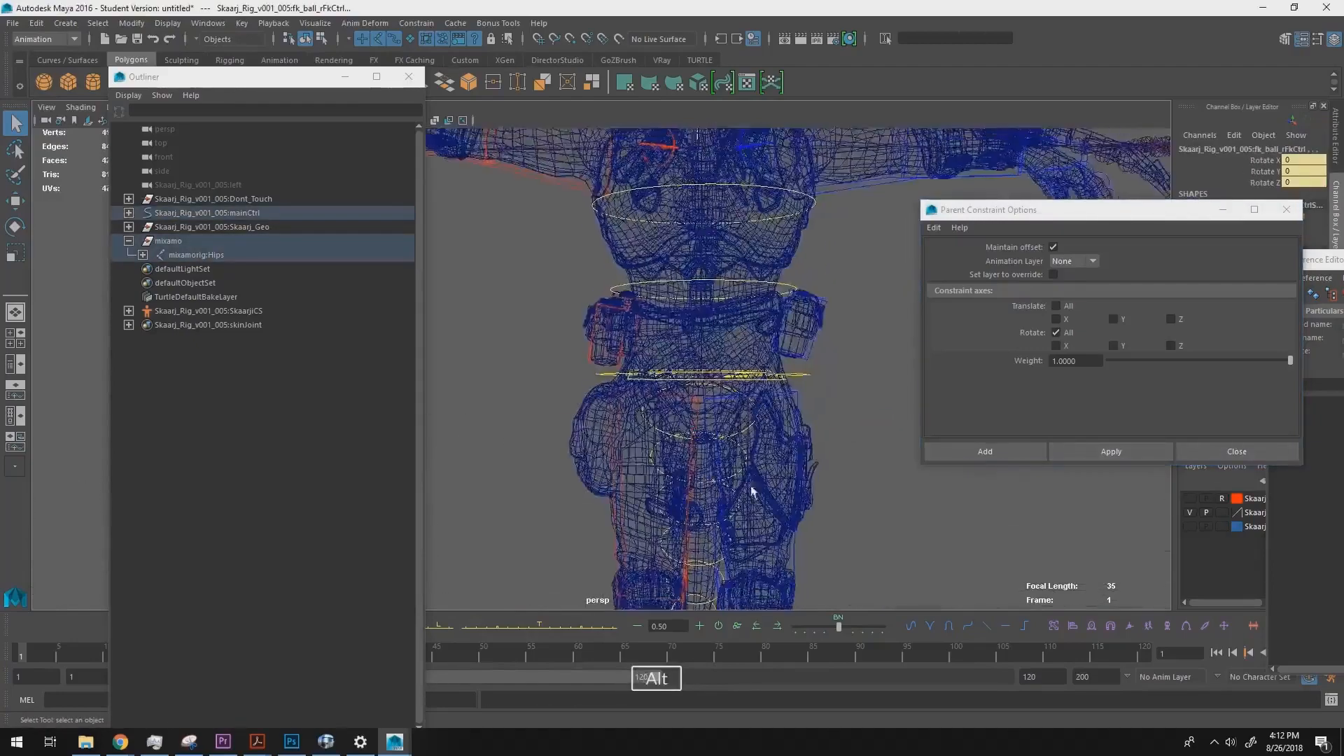
# - Expand the hierarchy under mixamorig:Hips through Spine, Spine1 and Spine2 to expose the neck and shoulder joints
pyautogui.keyDown('alt'); pyautogui.moveTo(774, 350); pyautogui.dragTo(720, 432, button='middle'); pyautogui.keyUp('alt')
pyautogui.keyDown('alt'); pyautogui.moveTo(720, 431); pyautogui.dragTo(591, 417); pyautogui.keyUp('alt')
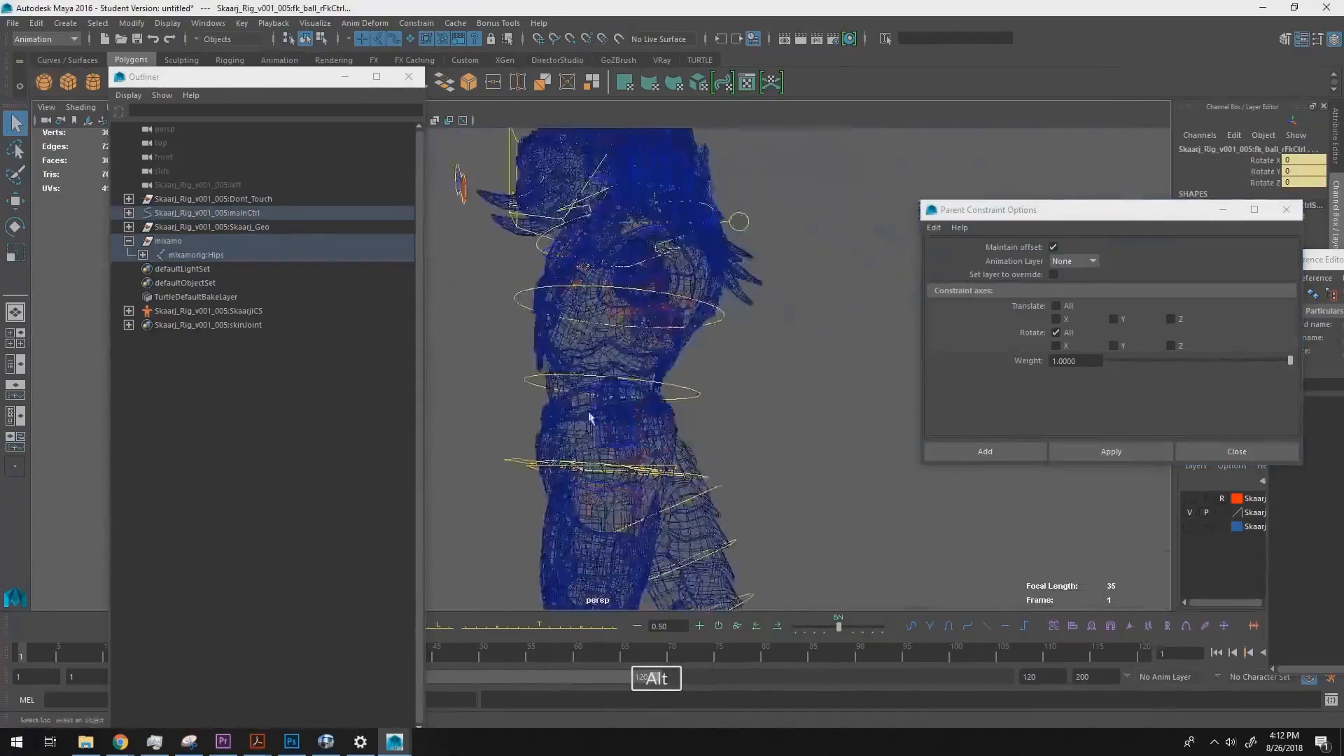
pyautogui.keyDown('alt'); pyautogui.moveTo(591, 417); pyautogui.dragTo(658, 422, button='middle'); pyautogui.keyUp('alt')
pyautogui.moveTo(705, 426); pyautogui.dragTo(760, 443)
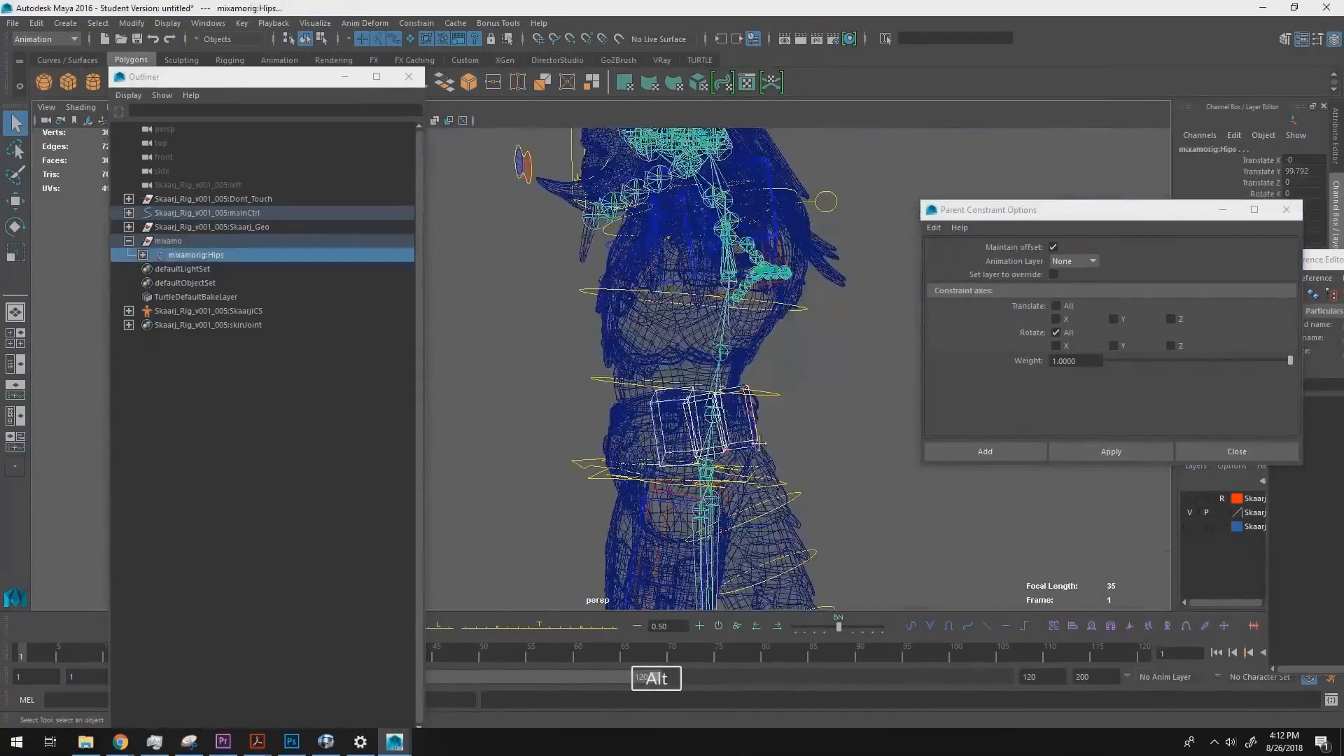
pyautogui.click(142, 255)
pyautogui.click(238, 270)
pyautogui.keyDown('alt'); pyautogui.moveTo(697, 318); pyautogui.dragTo(707, 371); pyautogui.keyUp('alt')
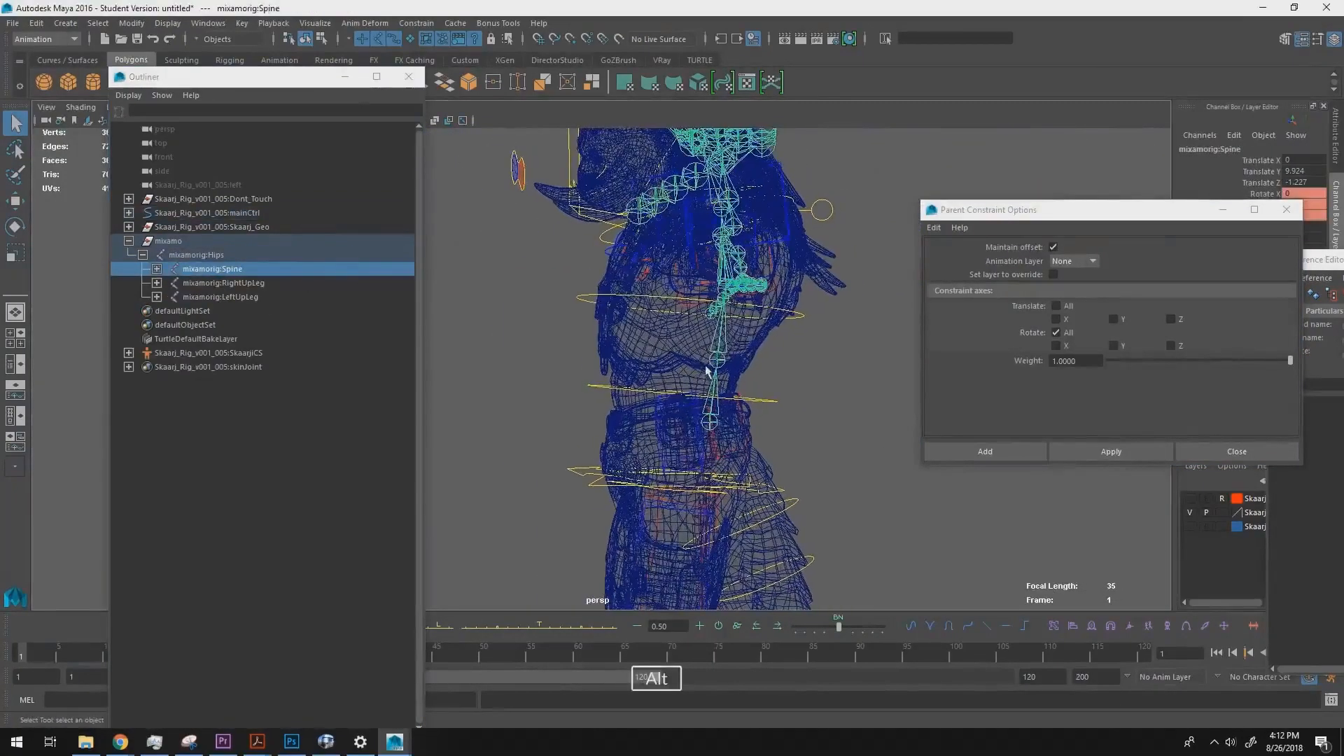
pyautogui.click(157, 268)
pyautogui.click(171, 283)
pyautogui.click(185, 297)
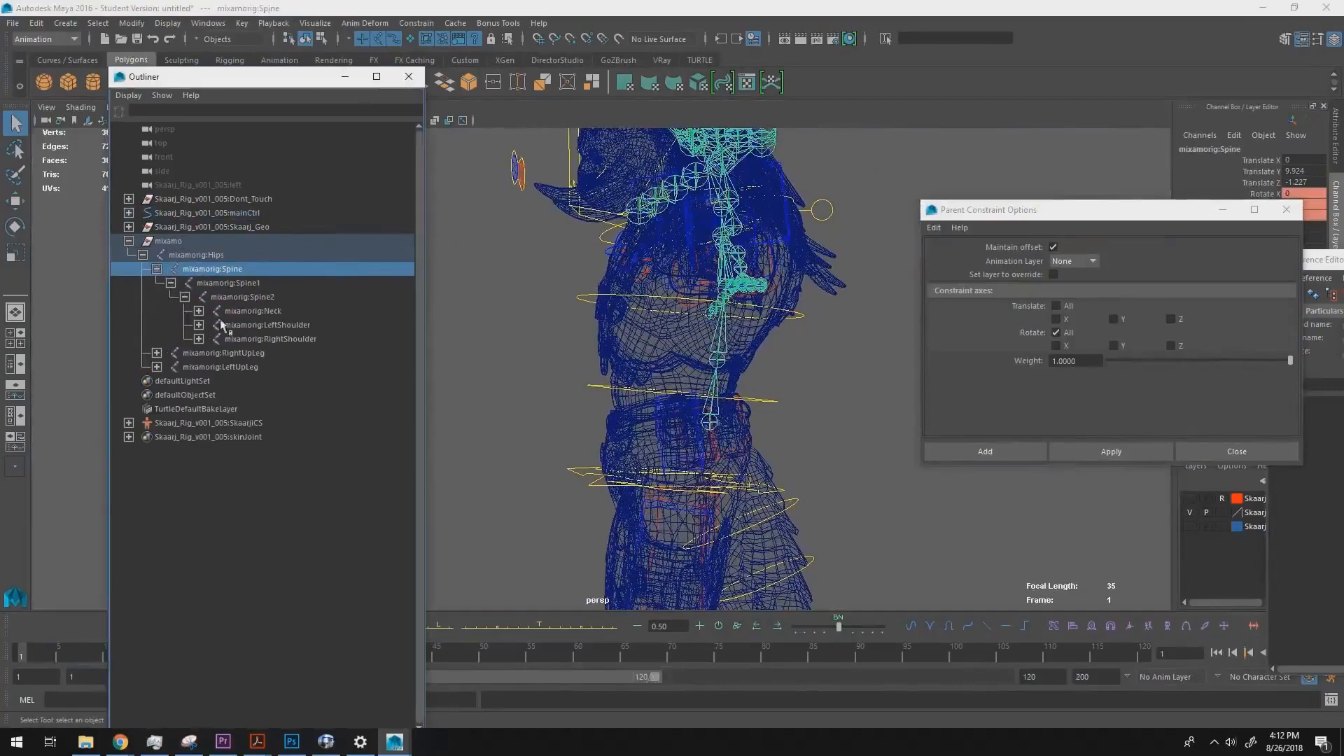
# - Parent-constrain the C__spine_FK_Jnt_02 waist control to mixamorig:Spine using rotation only with offset maintained
pyautogui.keyDown('alt'); pyautogui.moveTo(451, 339); pyautogui.dragTo(760, 345); pyautogui.keyUp('alt')
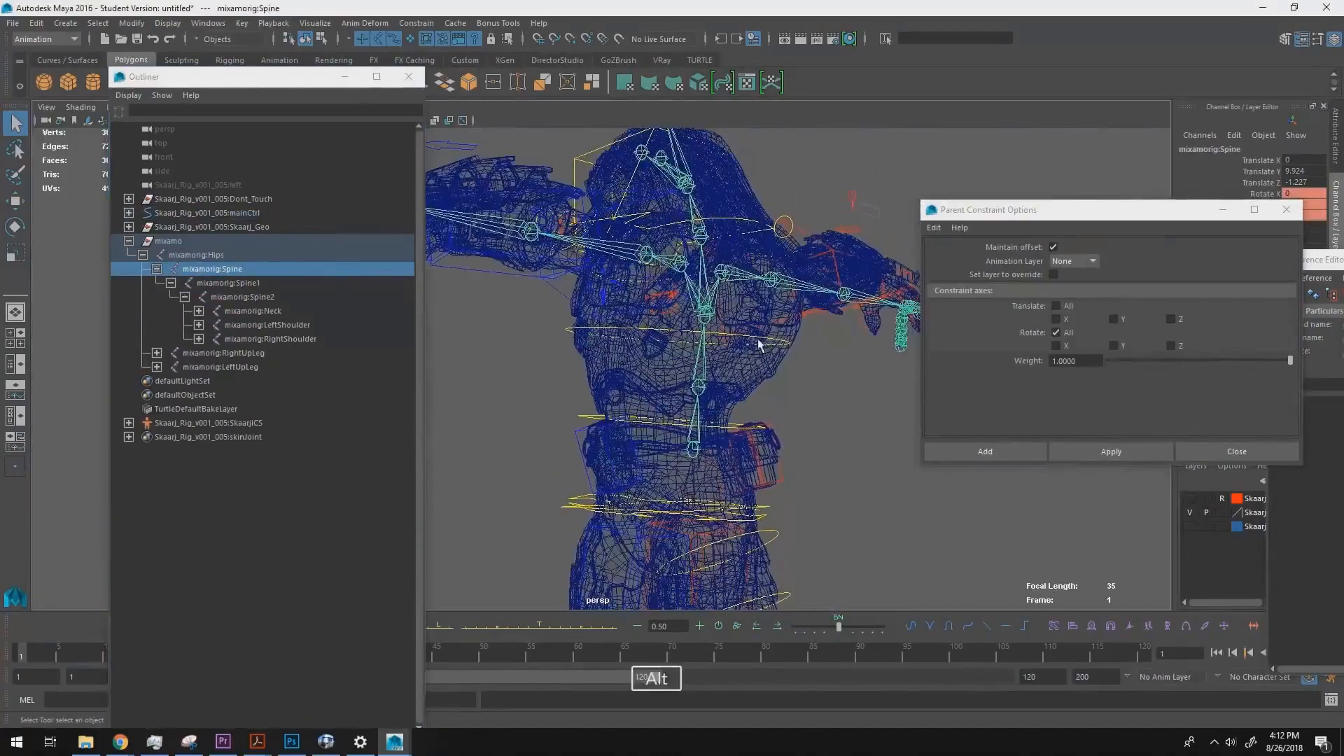
pyautogui.click(255, 285)
pyautogui.click(267, 297)
pyautogui.keyDown('alt'); pyautogui.moveTo(698, 364); pyautogui.dragTo(679, 404); pyautogui.keyUp('alt')
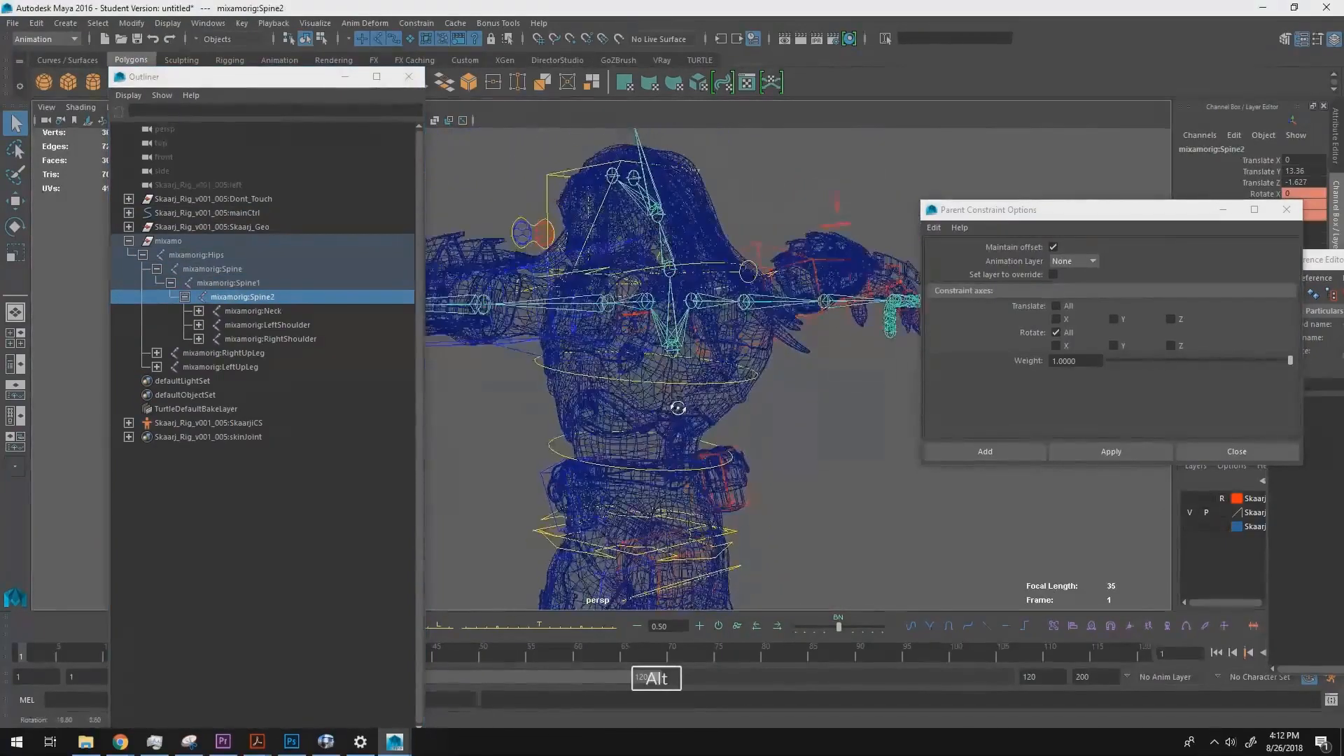
pyautogui.click(719, 401)
pyautogui.moveTo(686, 292)
pyautogui.keyDown('alt'); pyautogui.mouseDown()
pyautogui.moveTo(717, 413)
pyautogui.moveTo(700, 315)
pyautogui.mouseUp(); pyautogui.keyUp('alt')
pyautogui.click(396, 371)
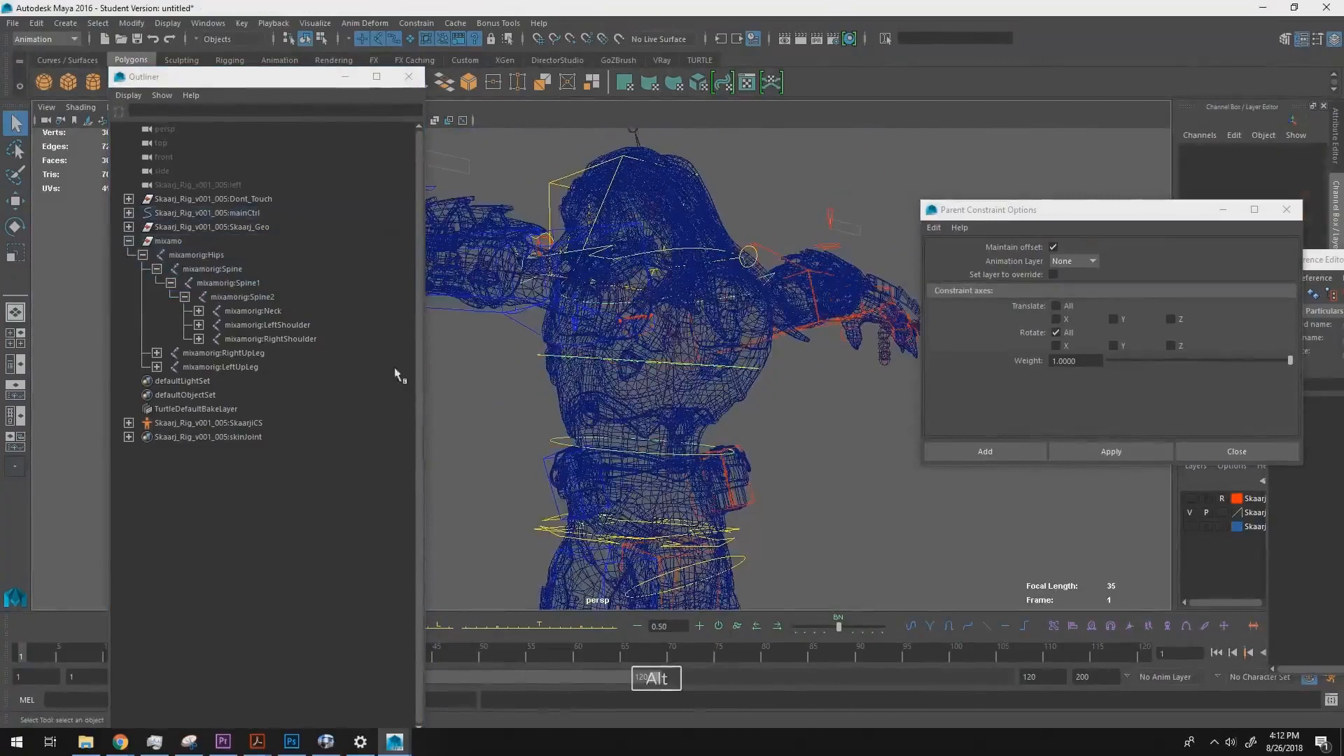
pyautogui.click(237, 270)
pyautogui.keyDown('ctrl'); pyautogui.click(559, 444); pyautogui.keyUp('ctrl')
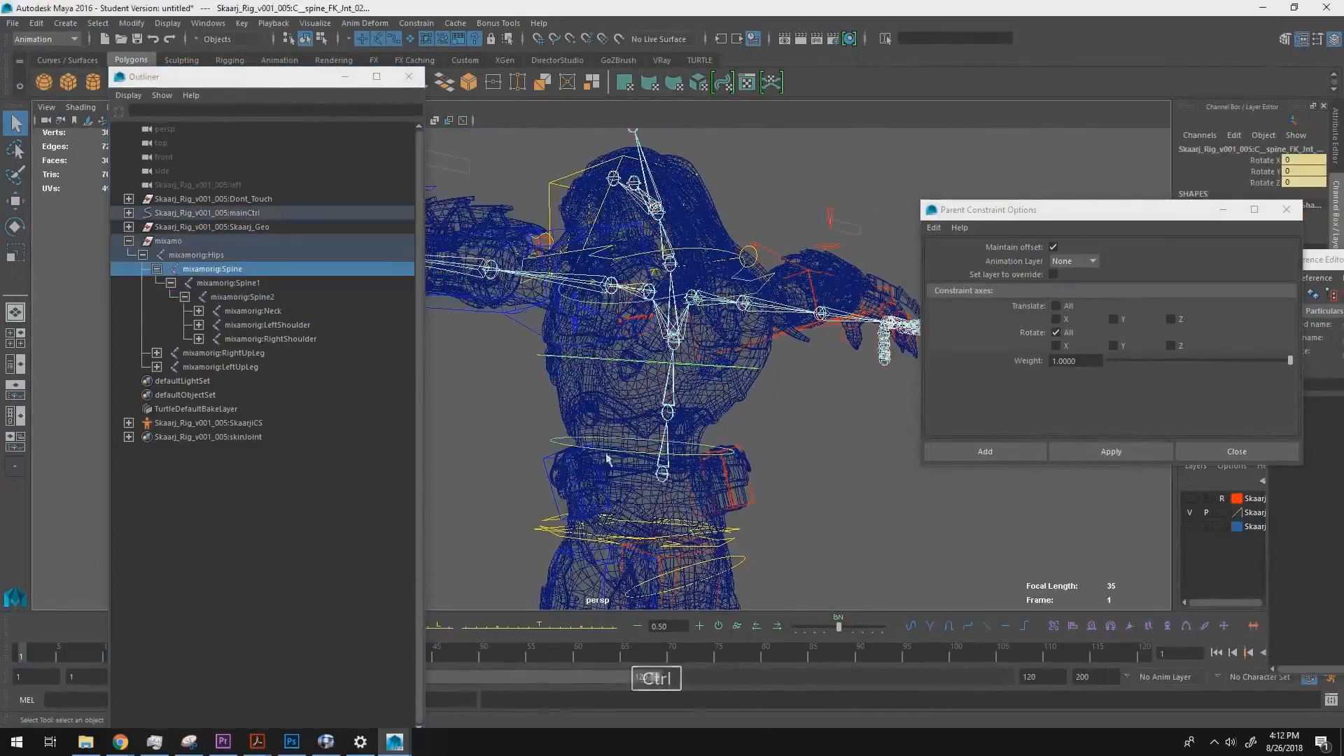
pyautogui.click(1137, 450)
# - Parent-constrain the C__spine_FK_Jnt_03 control to mixamorig:Spine1 using rotation only
pyautogui.click(241, 284)
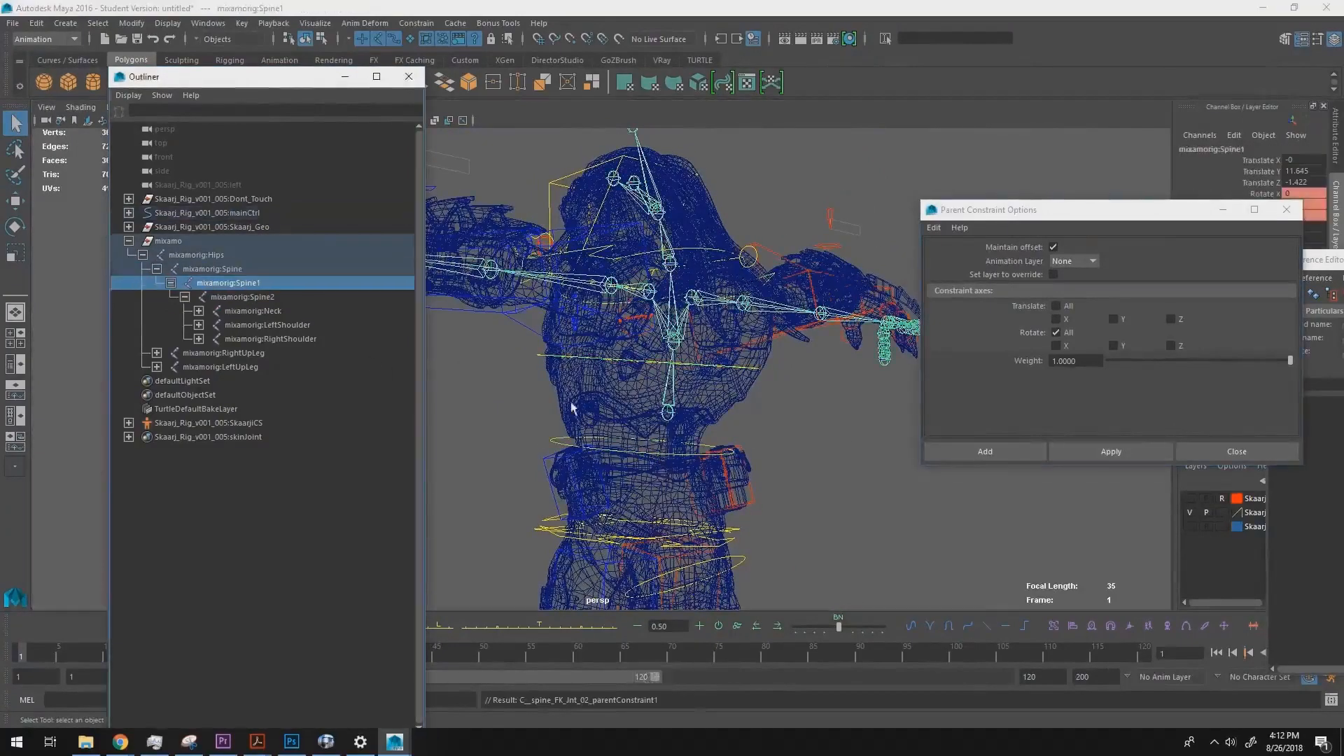
pyautogui.moveTo(556, 377)
pyautogui.keyDown('alt'); pyautogui.mouseDown(button='middle')
pyautogui.moveTo(555, 388)
pyautogui.moveTo(535, 378)
pyautogui.mouseUp(button='middle'); pyautogui.keyUp('alt')
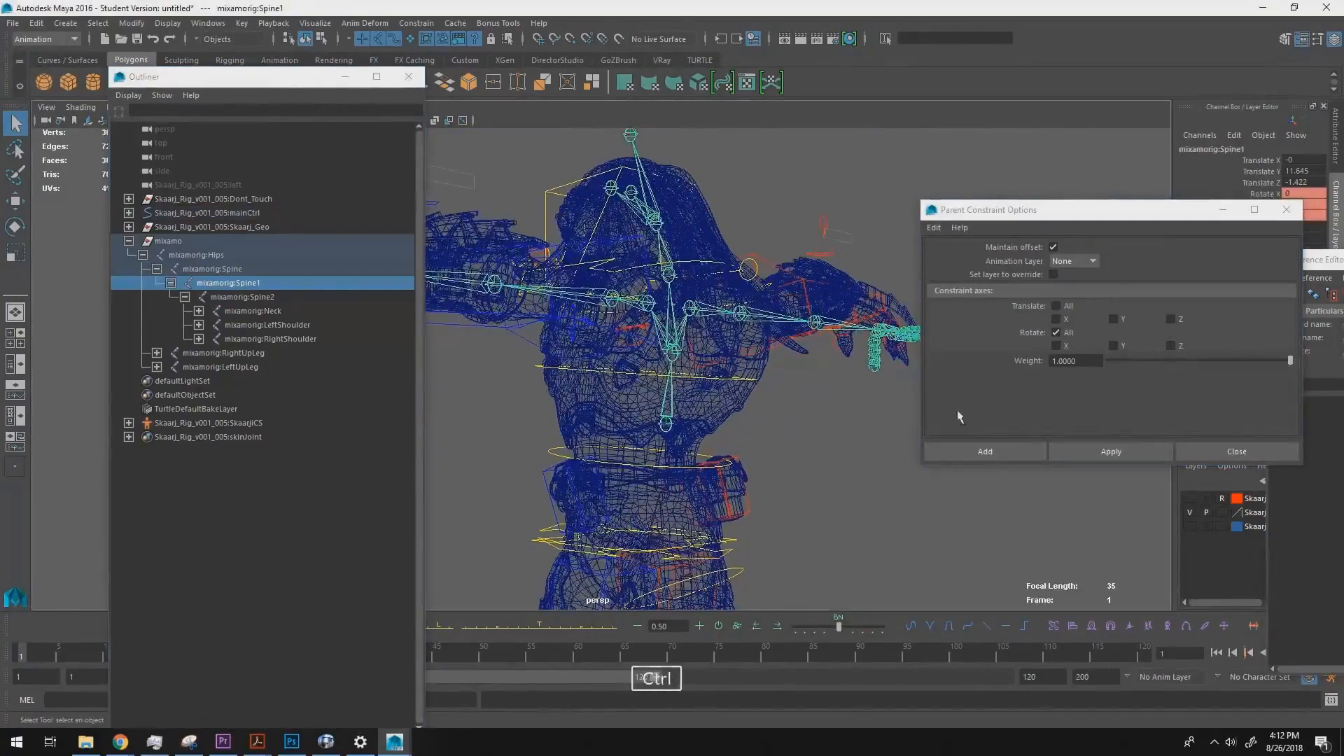
pyautogui.keyDown('ctrl'); pyautogui.keyDown('shift'); pyautogui.click(536, 369); pyautogui.keyUp('shift'); pyautogui.keyUp('ctrl')
pyautogui.click(1148, 457)
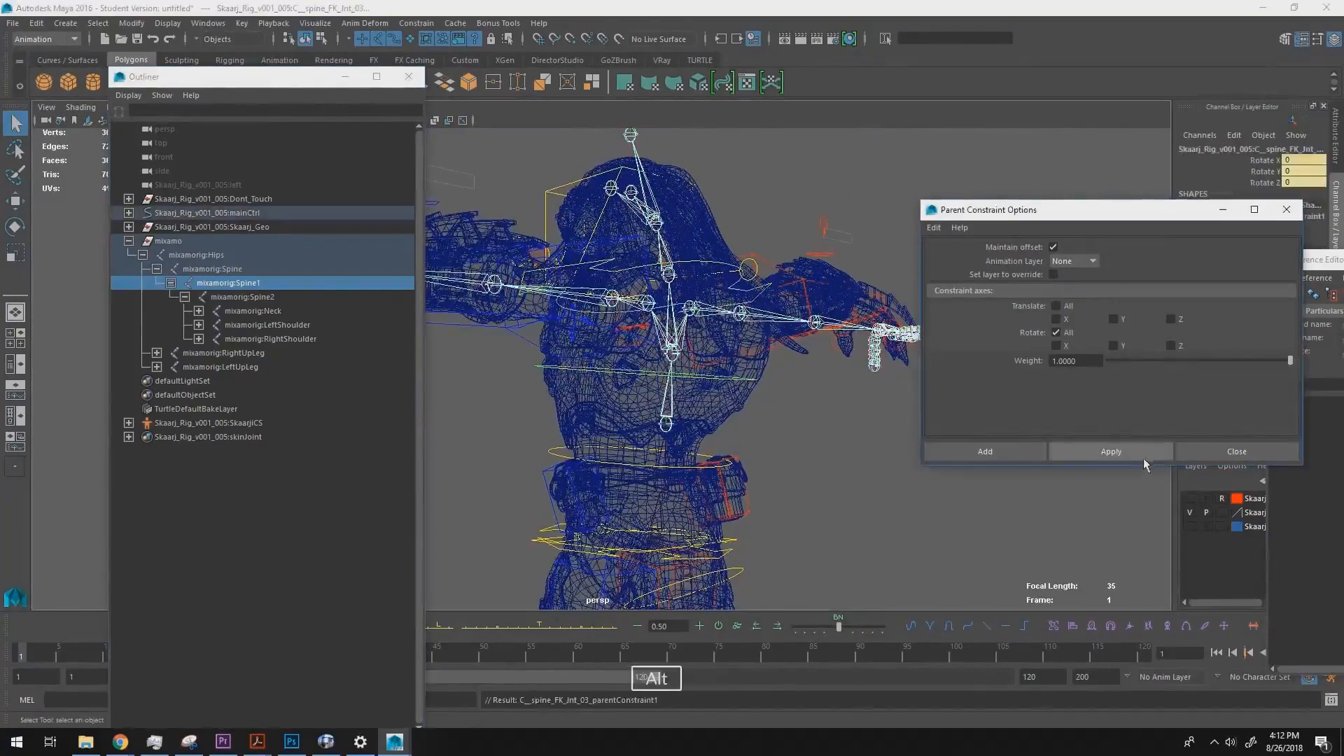
# - Parent-constrain the chest control to mixamorig:Spine2 using rotation only
pyautogui.keyDown('alt'); pyautogui.moveTo(603, 345); pyautogui.dragTo(565, 384, button='middle'); pyautogui.keyUp('alt')
pyautogui.click(329, 296)
pyautogui.keyDown('alt'); pyautogui.moveTo(468, 323); pyautogui.dragTo(530, 352); pyautogui.keyUp('alt')
pyautogui.keyDown('ctrl'); pyautogui.keyDown('shift'); pyautogui.click(504, 352); pyautogui.keyUp('shift'); pyautogui.keyUp('ctrl')
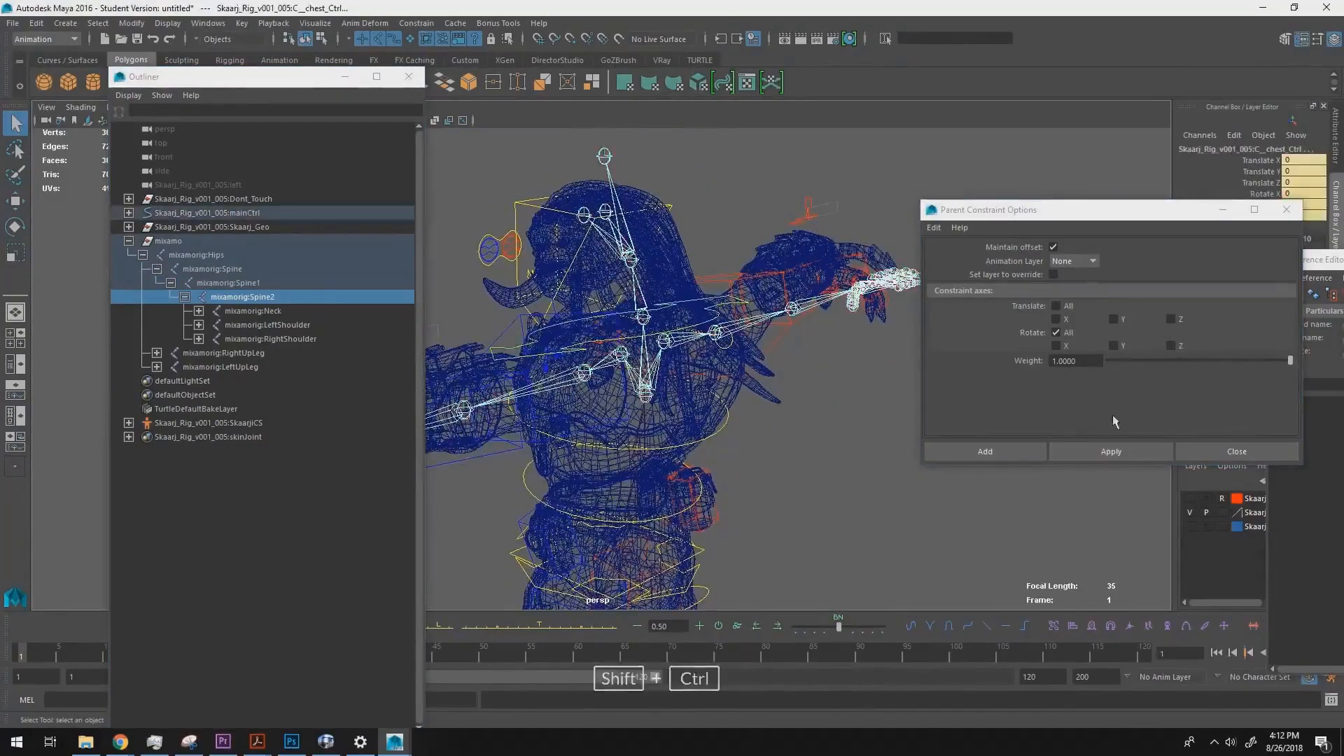
pyautogui.click(1109, 457)
# - Parent-constrain the neck control to mixamorig:Neck using rotation only
pyautogui.keyDown('alt'); pyautogui.moveTo(822, 440); pyautogui.dragTo(298, 312); pyautogui.keyUp('alt')
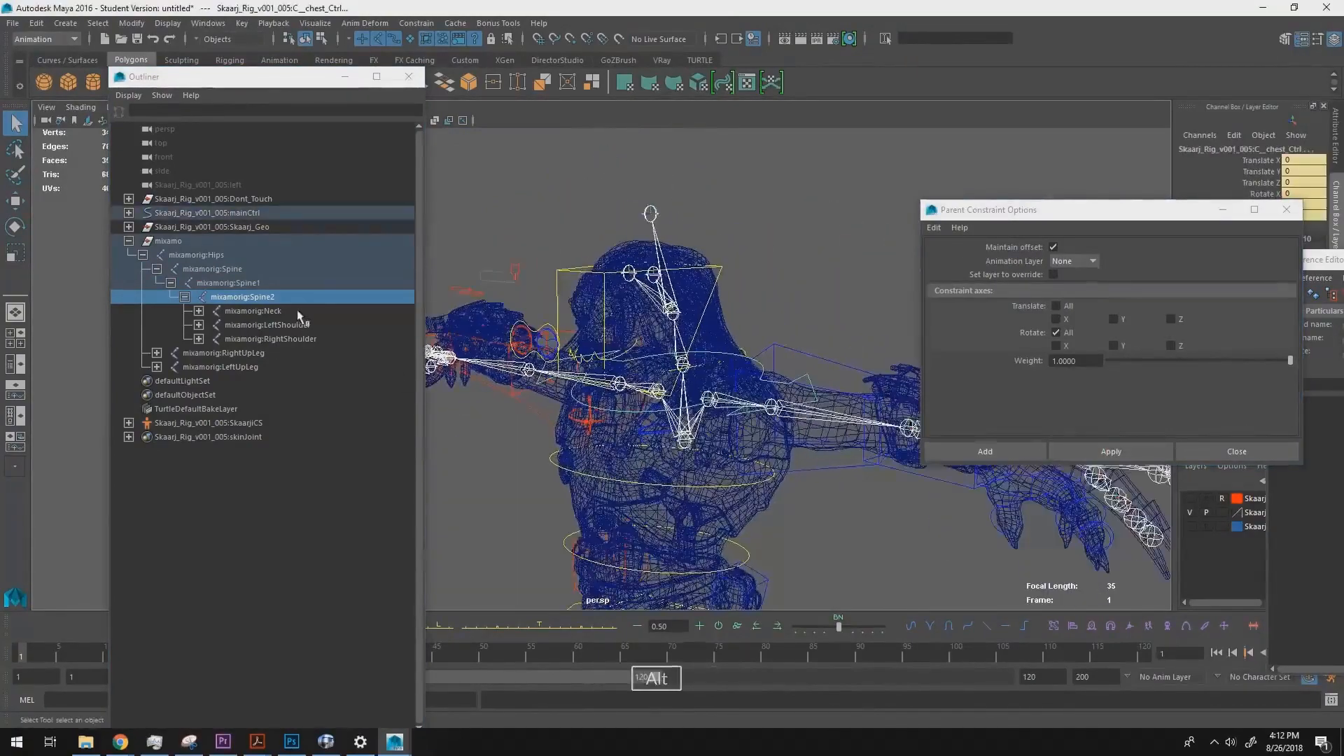
pyautogui.click(298, 313)
pyautogui.moveTo(798, 400); pyautogui.dragTo(663, 411)
pyautogui.keyDown('ctrl'); pyautogui.keyDown('shift'); pyautogui.click(742, 376); pyautogui.keyUp('shift'); pyautogui.keyUp('ctrl')
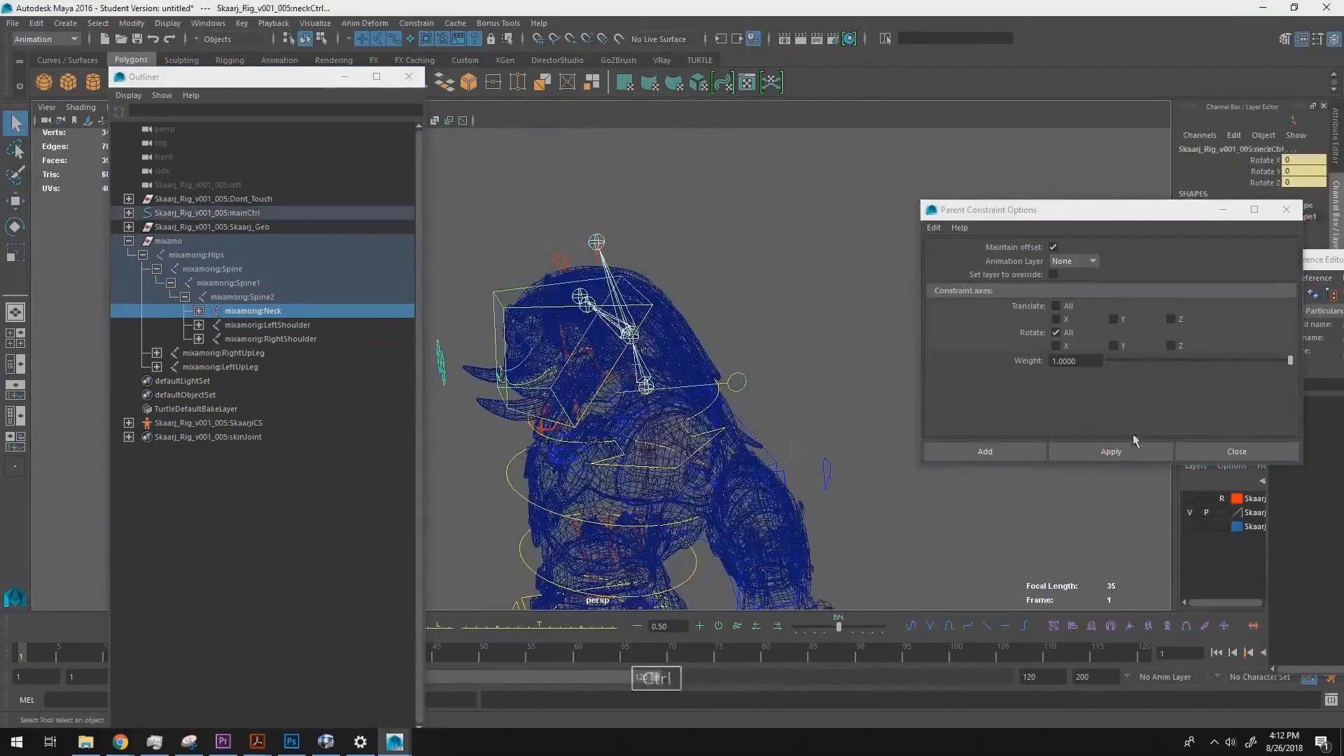
pyautogui.click(1120, 450)
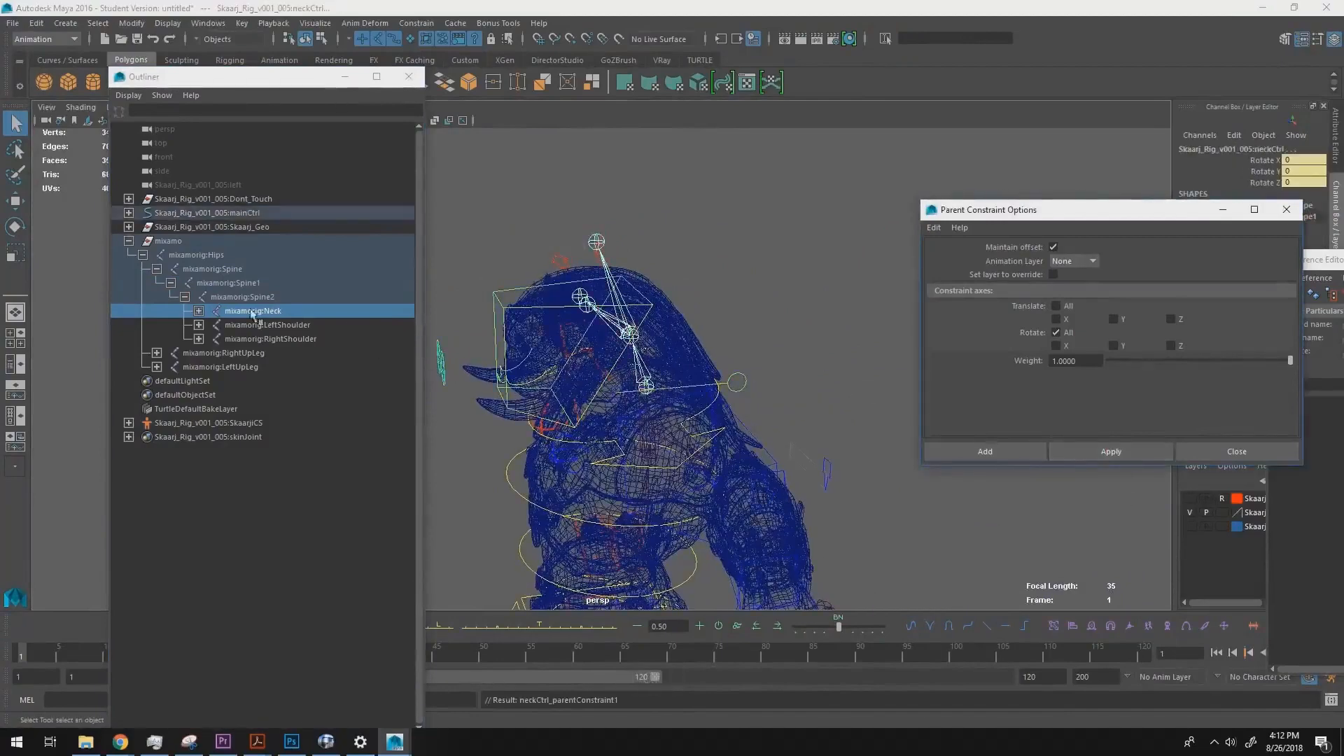
# - Expand the Neck joint and parent-constrain the head control to mixamorig:Head using rotation only
pyautogui.click(198, 312)
pyautogui.click(272, 327)
pyautogui.keyDown('alt'); pyautogui.moveTo(707, 356); pyautogui.dragTo(611, 354); pyautogui.keyUp('alt')
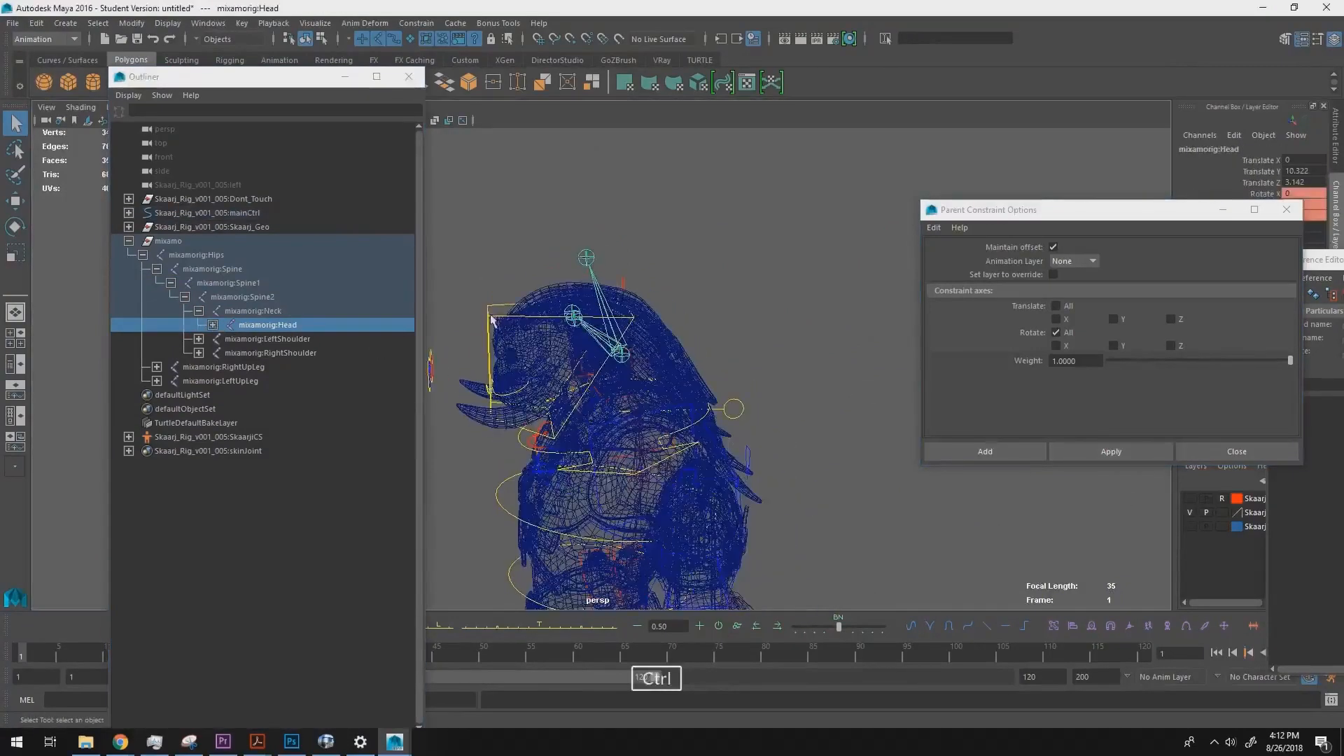
pyautogui.keyDown('ctrl'); pyautogui.keyDown('shift'); pyautogui.click(492, 321); pyautogui.keyUp('shift'); pyautogui.keyUp('ctrl')
pyautogui.click(1099, 451)
# - Parent-constrain the left clavicle control to mixamorig:LeftShoulder using rotation only
pyautogui.keyDown('alt'); pyautogui.moveTo(784, 378); pyautogui.dragTo(752, 336); pyautogui.keyUp('alt')
pyautogui.keyDown('alt'); pyautogui.moveTo(732, 329); pyautogui.dragTo(765, 351, button='middle'); pyautogui.keyUp('alt')
pyautogui.keyDown('alt'); pyautogui.moveTo(765, 351); pyautogui.dragTo(742, 387, button='right'); pyautogui.keyUp('alt')
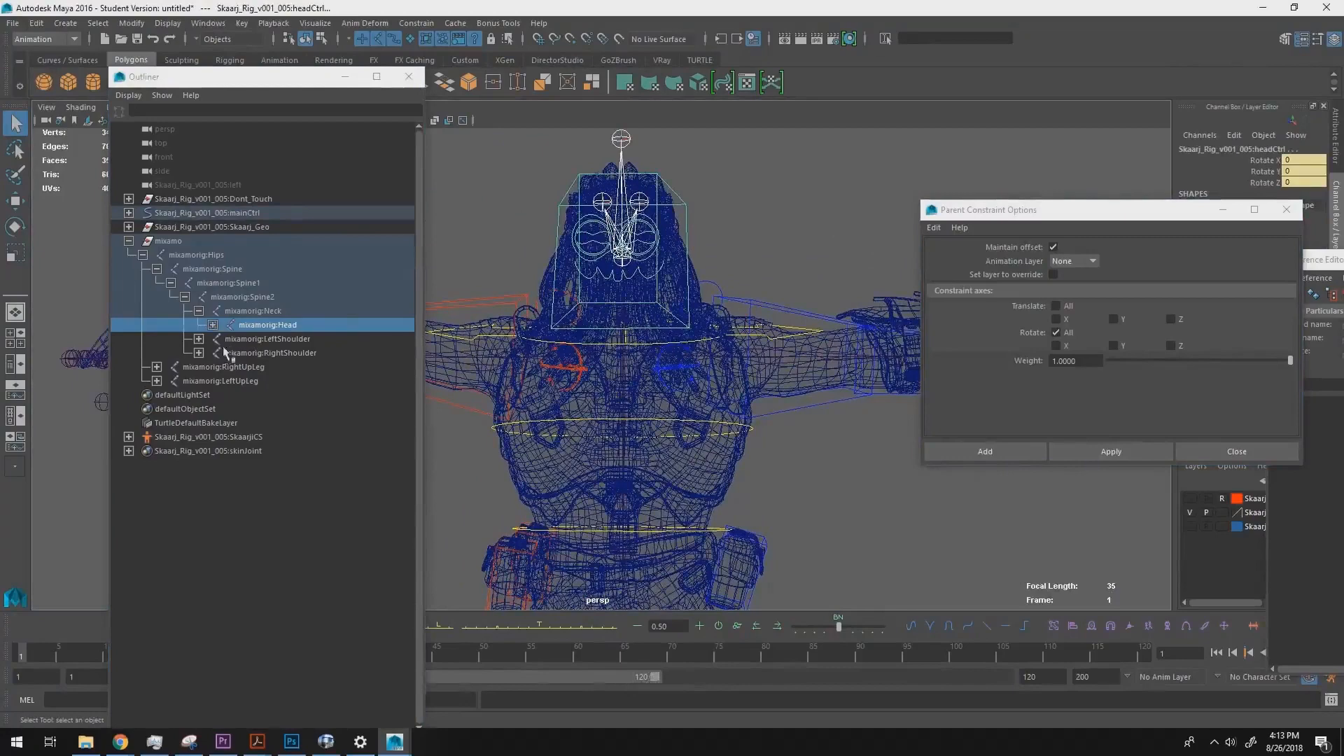
pyautogui.click(266, 339)
pyautogui.keyDown('alt'); pyautogui.moveTo(721, 387); pyautogui.dragTo(760, 388); pyautogui.keyUp('alt')
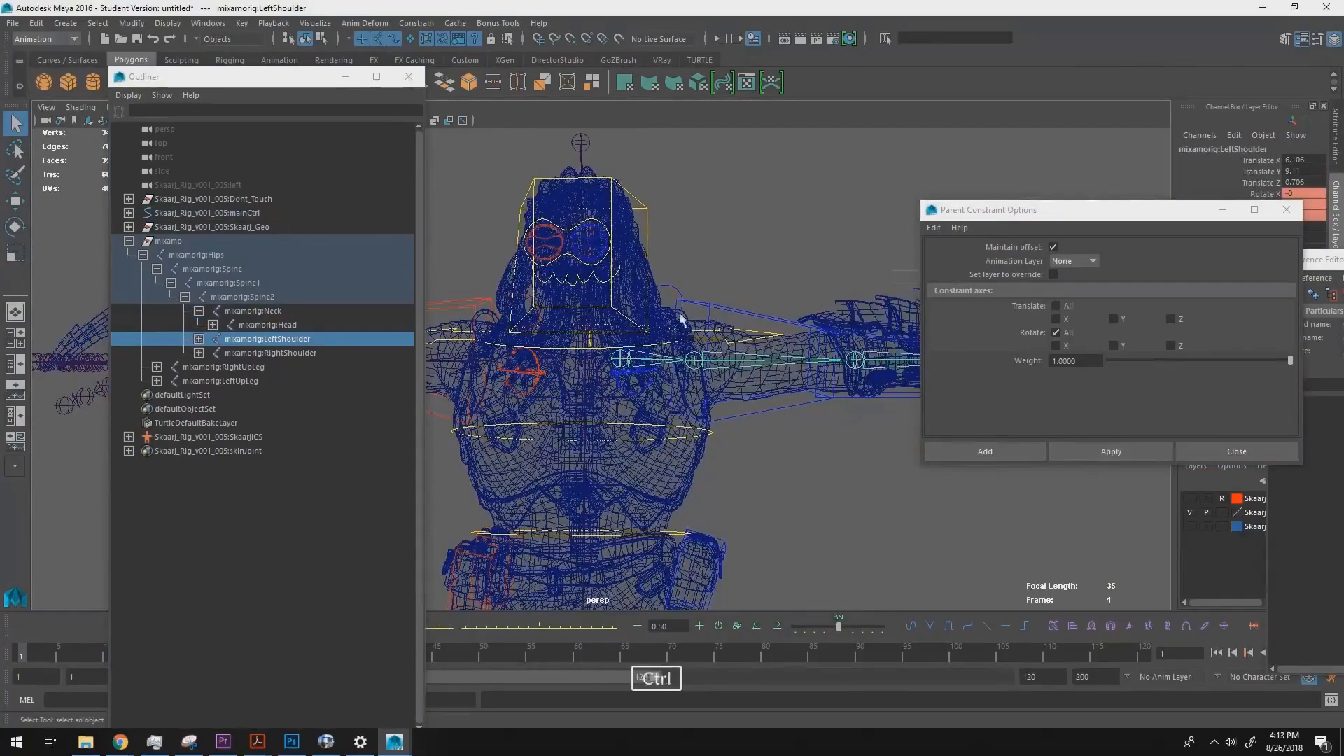
pyautogui.keyDown('ctrl'); pyautogui.keyDown('shift'); pyautogui.click(653, 384); pyautogui.keyUp('shift'); pyautogui.keyUp('ctrl')
pyautogui.click(1067, 454)
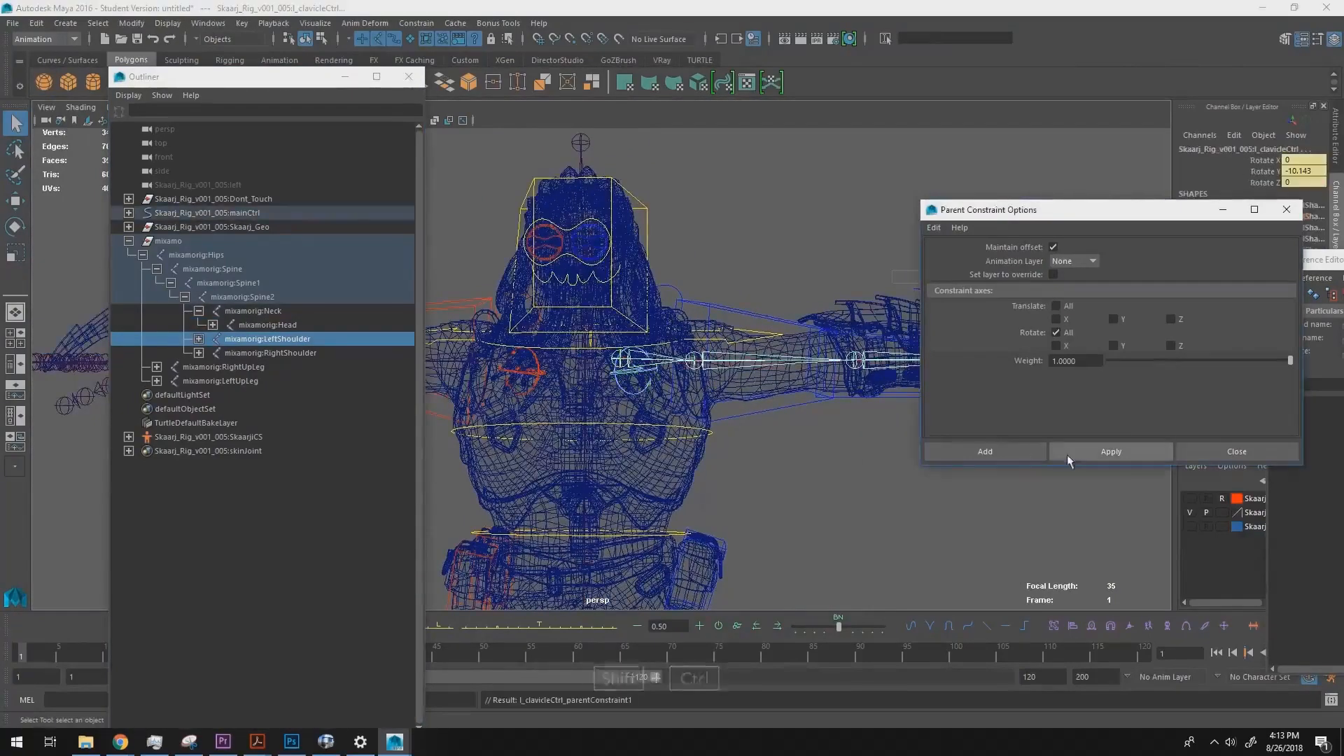
# - Parent-constrain the left upper-arm and lower-arm FK controls to mixamorig:LeftArm and mixamorig:LeftForeArm, rotation only
pyautogui.click(201, 341)
pyautogui.click(272, 353)
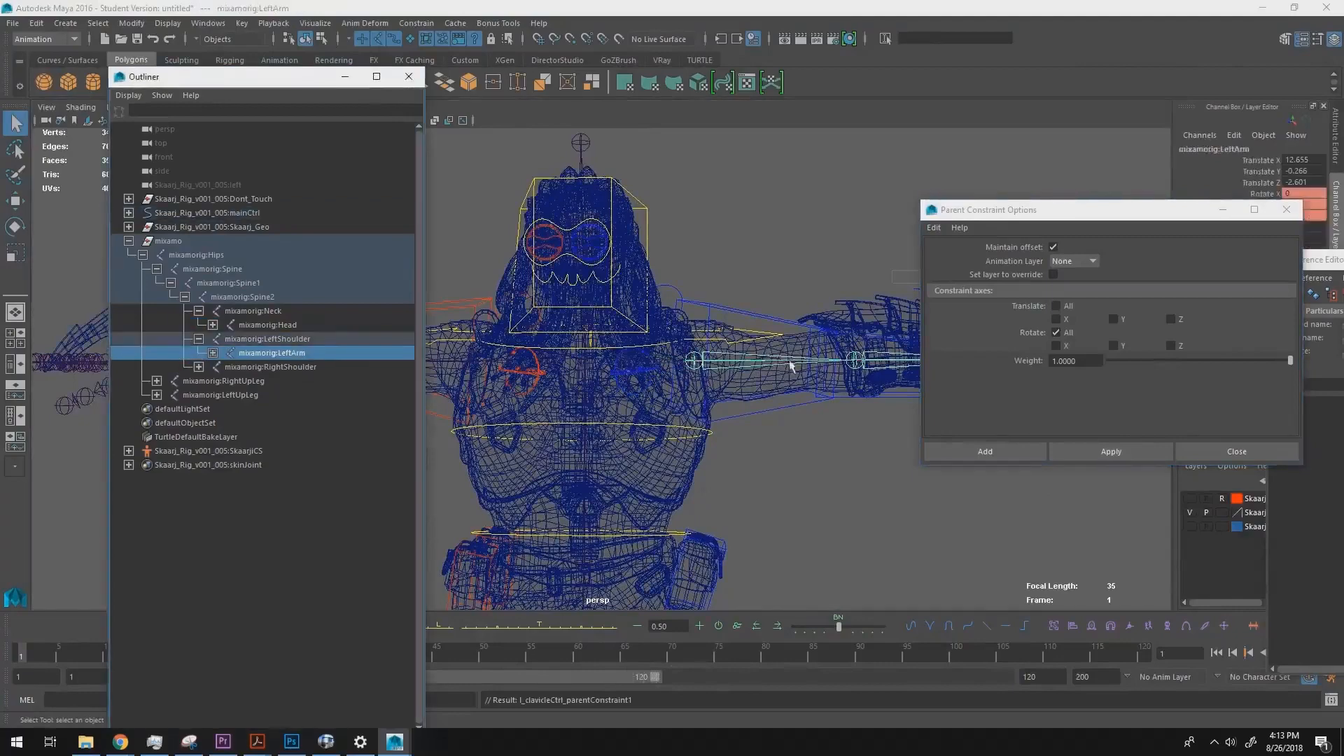
pyautogui.keyDown('ctrl'); pyautogui.keyDown('shift'); pyautogui.click(792, 365); pyautogui.keyUp('shift'); pyautogui.keyUp('ctrl')
pyautogui.click(1063, 450)
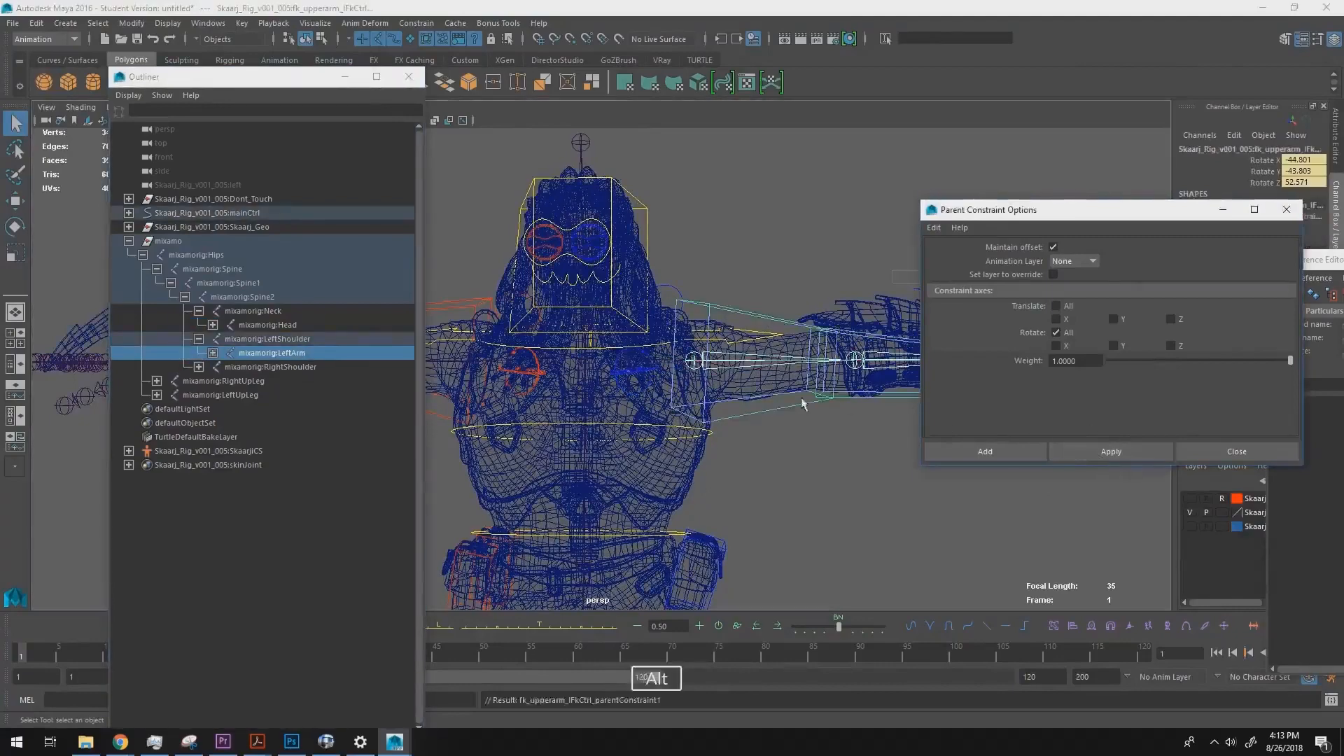
pyautogui.keyDown('alt'); pyautogui.moveTo(802, 397); pyautogui.dragTo(629, 392, button='middle'); pyautogui.keyUp('alt')
pyautogui.click(689, 364)
pyautogui.keyDown('ctrl'); pyautogui.keyDown('shift'); pyautogui.click(776, 338); pyautogui.keyUp('shift'); pyautogui.keyUp('ctrl')
pyautogui.click(1113, 451)
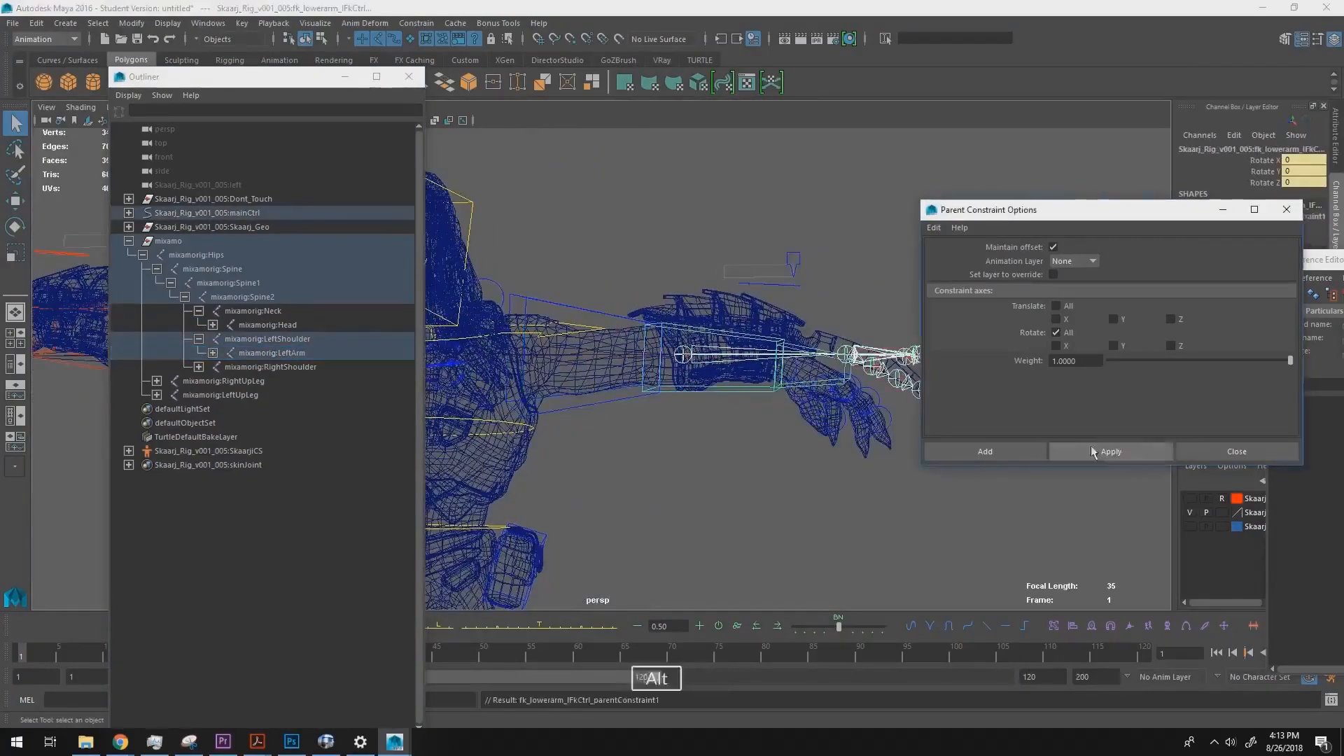
# - Rotate the left hand FK control to about -13.7 in Y to line it up with the Mixamo hand
pyautogui.keyDown('alt'); pyautogui.moveTo(803, 363); pyautogui.dragTo(705, 360, button='middle'); pyautogui.keyUp('alt')
pyautogui.click(705, 360)
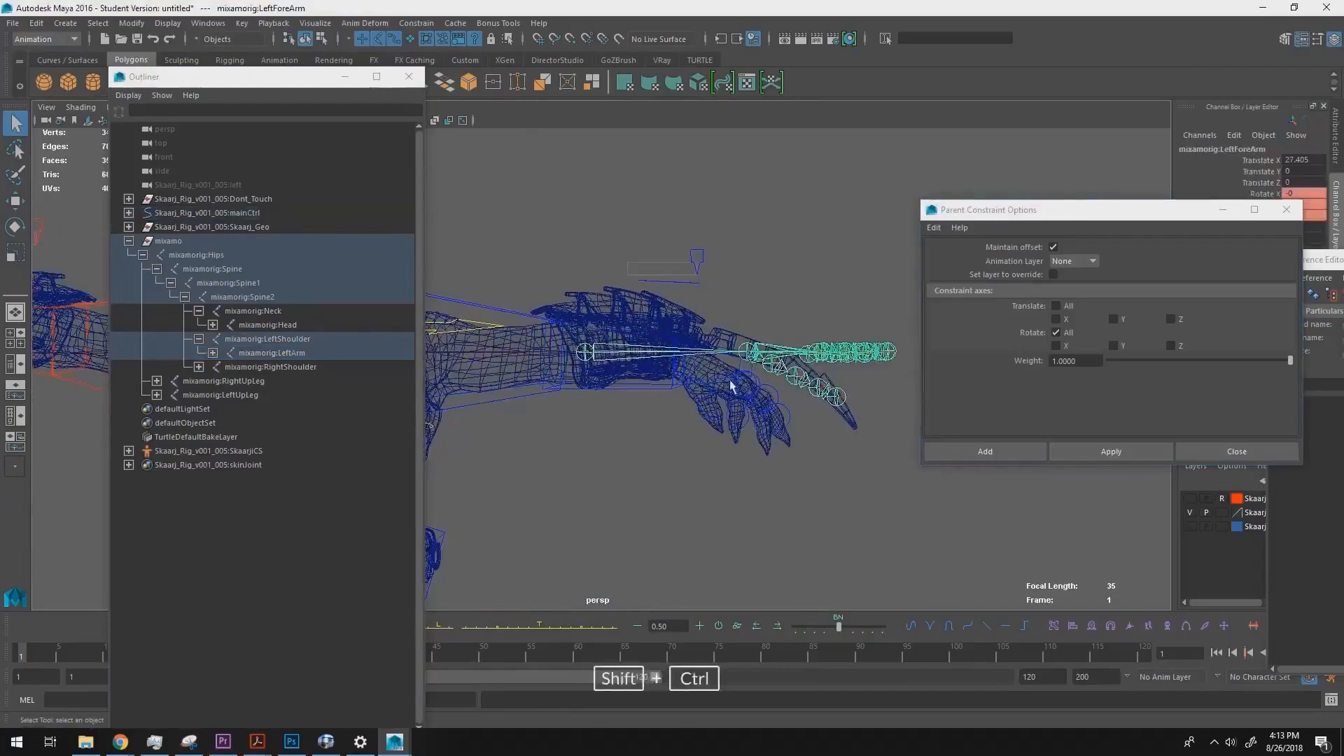
pyautogui.click(751, 374)
pyautogui.press('e')
pyautogui.moveTo(809, 352); pyautogui.dragTo(806, 317)
pyautogui.press('q')
# - Parent-constrain the left hand FK control to mixamorig:LeftHand using rotation only
pyautogui.click(721, 352)
pyautogui.keyDown('ctrl'); pyautogui.keyDown('shift'); pyautogui.click(729, 342); pyautogui.keyUp('shift'); pyautogui.keyUp('ctrl')
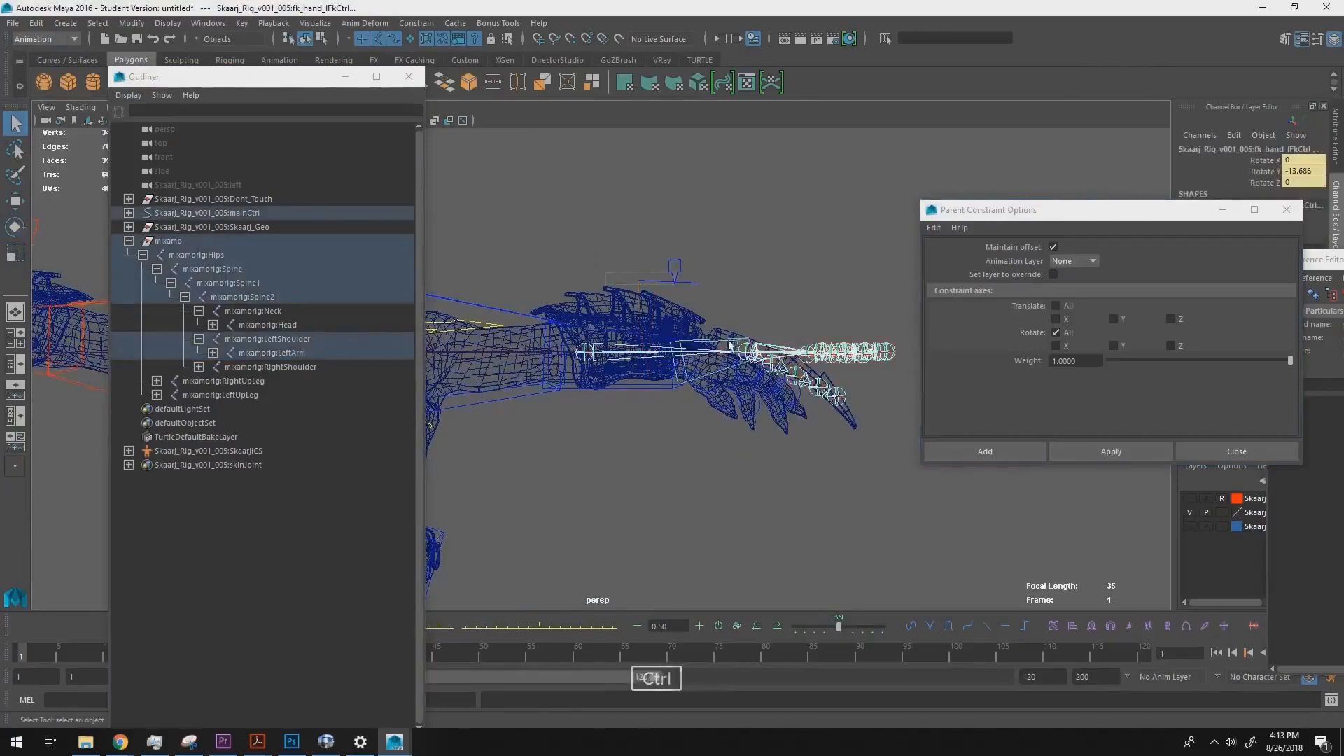
pyautogui.click(730, 460)
pyautogui.click(782, 360)
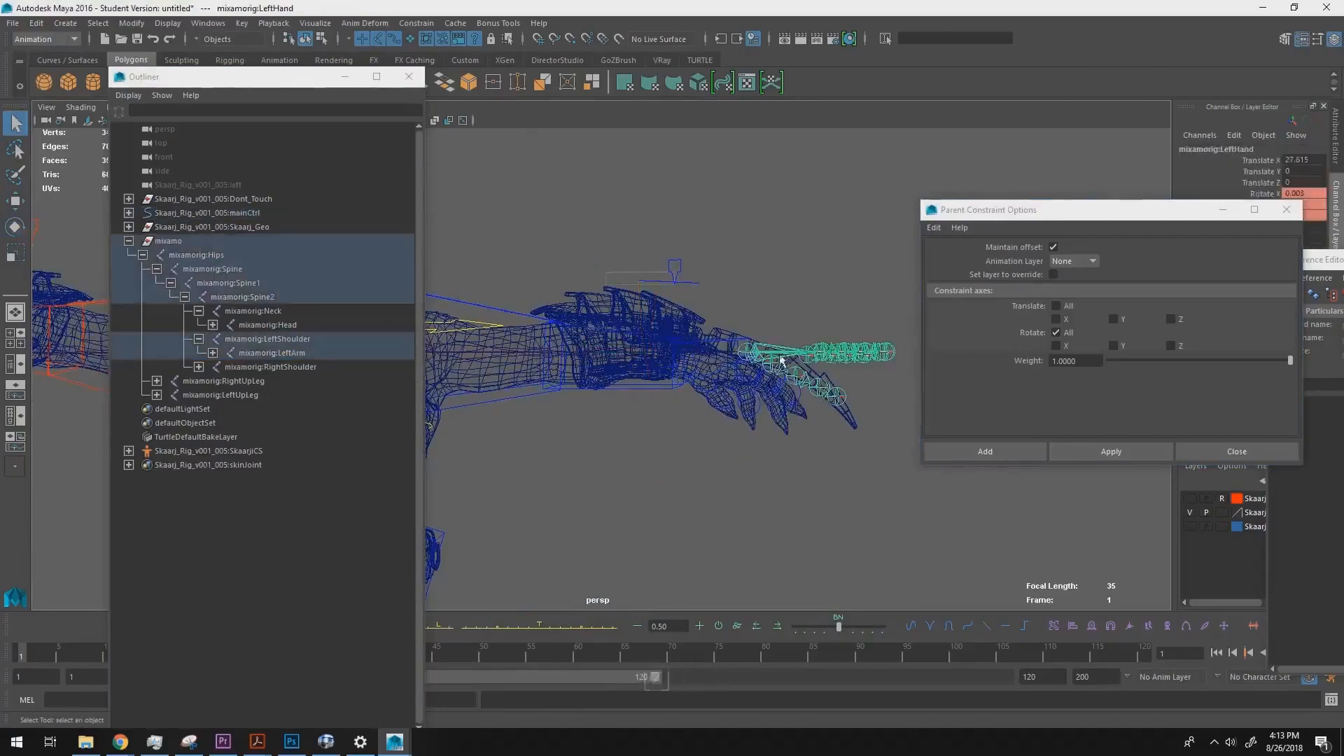
pyautogui.keyDown('ctrl'); pyautogui.keyDown('shift'); pyautogui.click(736, 343); pyautogui.keyUp('shift'); pyautogui.keyUp('ctrl')
pyautogui.click(1137, 446)
# - Parent-constrain the right clavicle control to mixamorig:RightShoulder and the right upper-arm FK control to the Mixamo right arm joint, rotation only
pyautogui.keyDown('alt'); pyautogui.moveTo(532, 415); pyautogui.dragTo(777, 410, button='middle'); pyautogui.keyUp('alt')
pyautogui.keyDown('alt'); pyautogui.moveTo(560, 389); pyautogui.dragTo(840, 388, button='middle'); pyautogui.keyUp('alt')
pyautogui.click(714, 384)
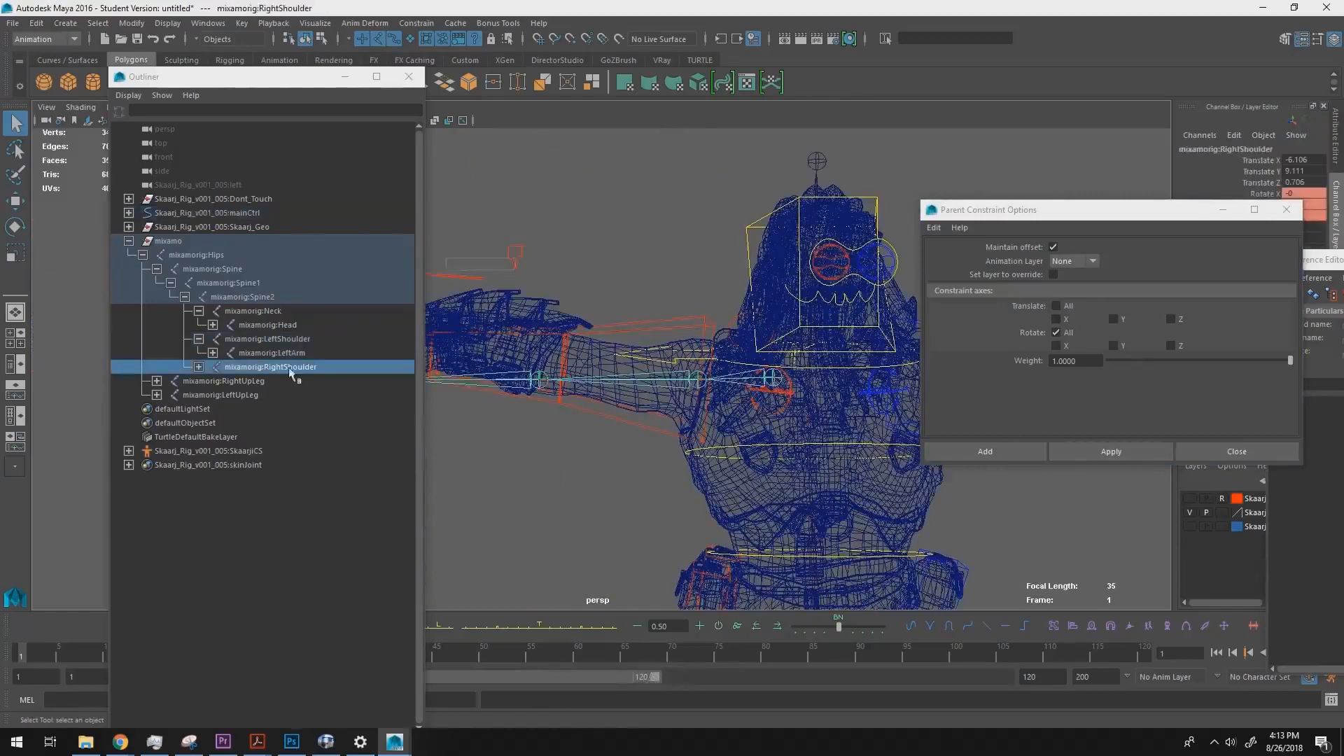
pyautogui.keyDown('ctrl'); pyautogui.keyDown('shift'); pyautogui.click(777, 411); pyautogui.keyUp('shift'); pyautogui.keyUp('ctrl')
pyautogui.click(1111, 452)
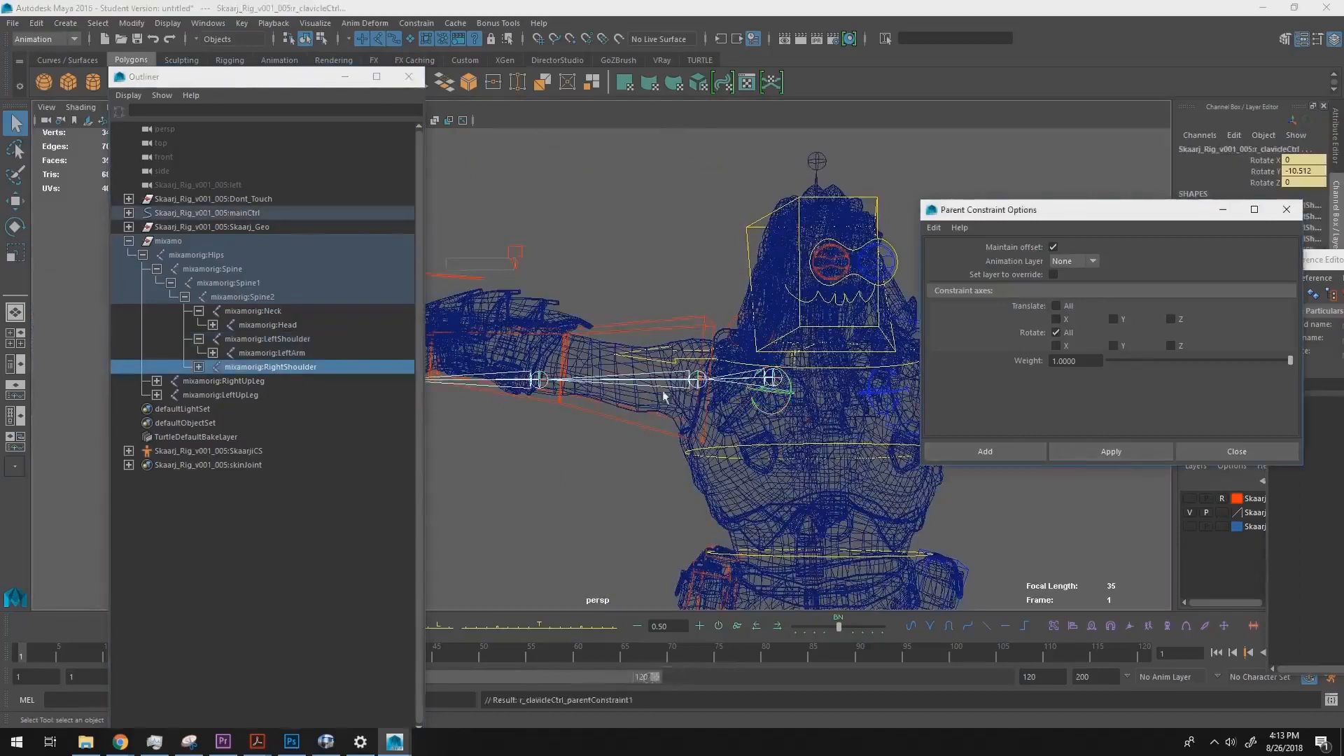
pyautogui.click(626, 379)
pyautogui.keyDown('ctrl'); pyautogui.keyDown('shift'); pyautogui.click(712, 341); pyautogui.keyUp('shift'); pyautogui.keyUp('ctrl')
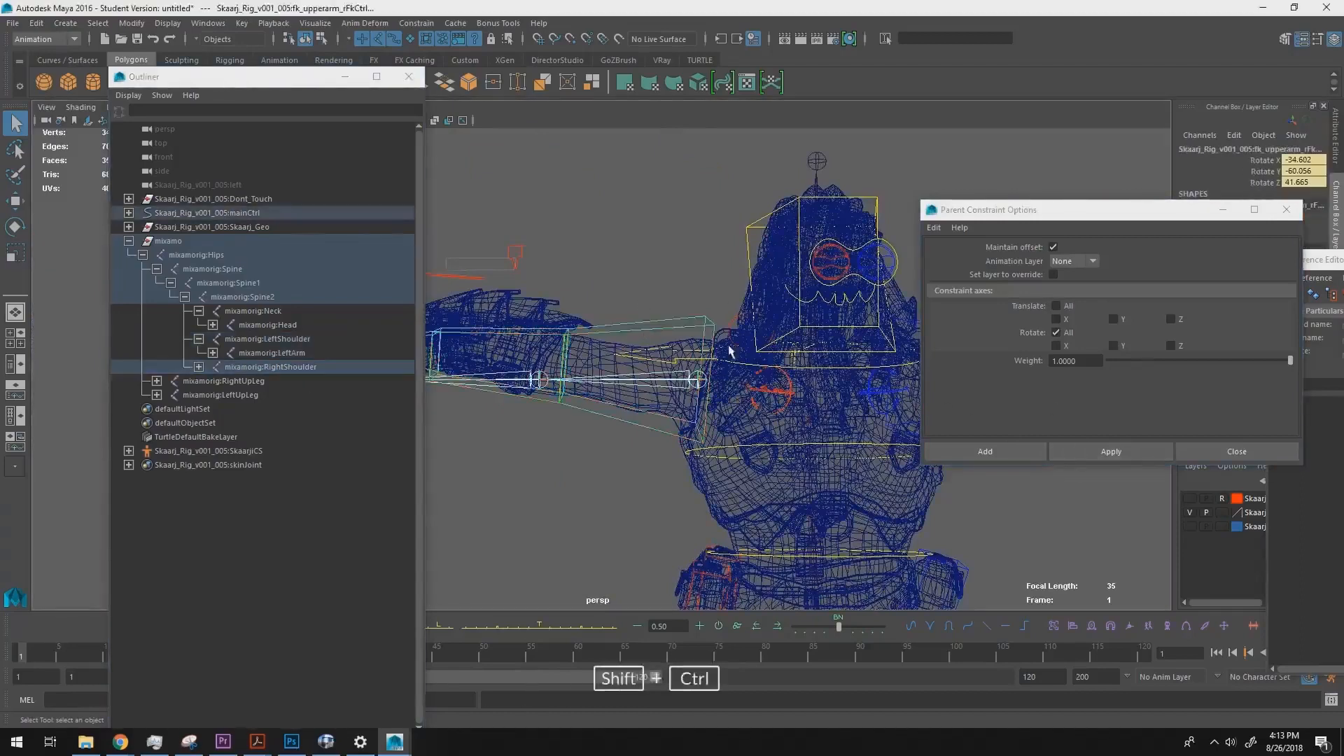
pyautogui.click(1101, 452)
# - Rotate the right lower-arm FK control to about 9.3 in Y to line it up with the Mixamo forearm
pyautogui.keyDown('alt'); pyautogui.moveTo(505, 378); pyautogui.dragTo(644, 383, button='middle'); pyautogui.keyUp('alt')
pyautogui.click(651, 385)
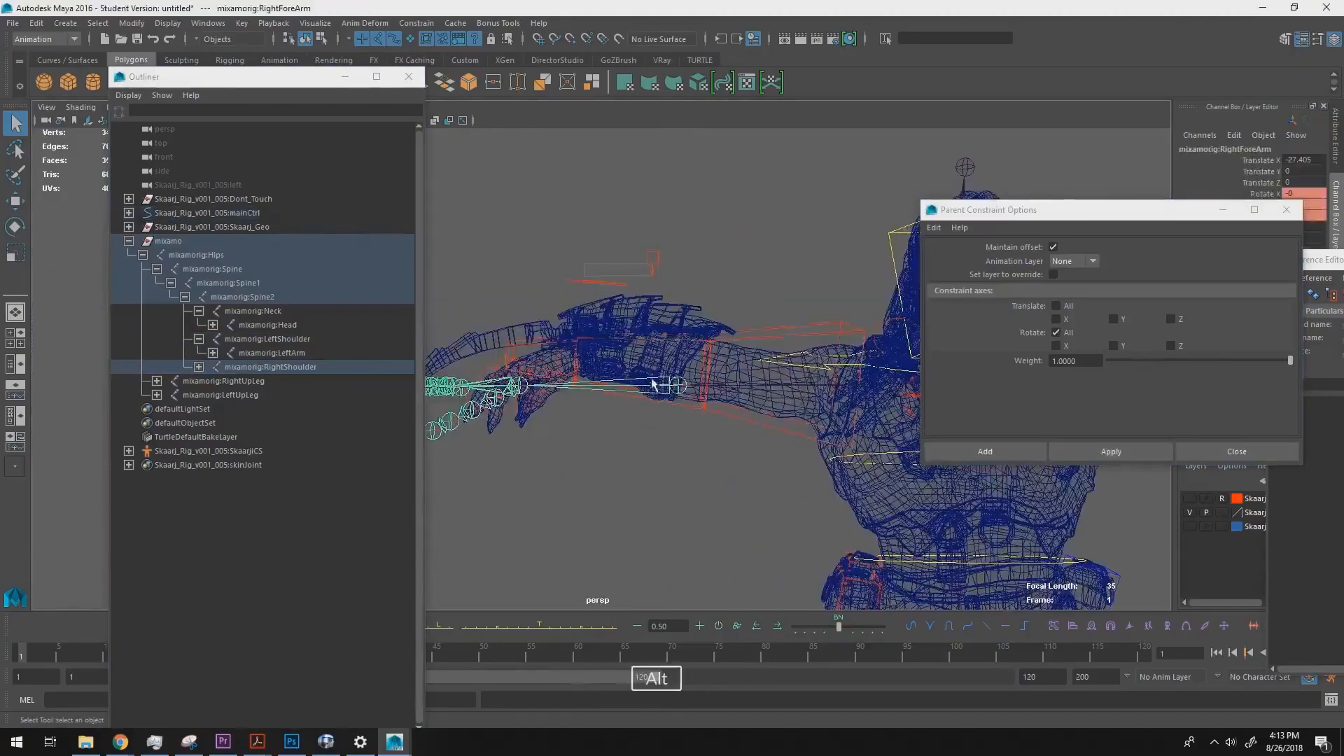
pyautogui.press('e')
pyautogui.click(673, 400)
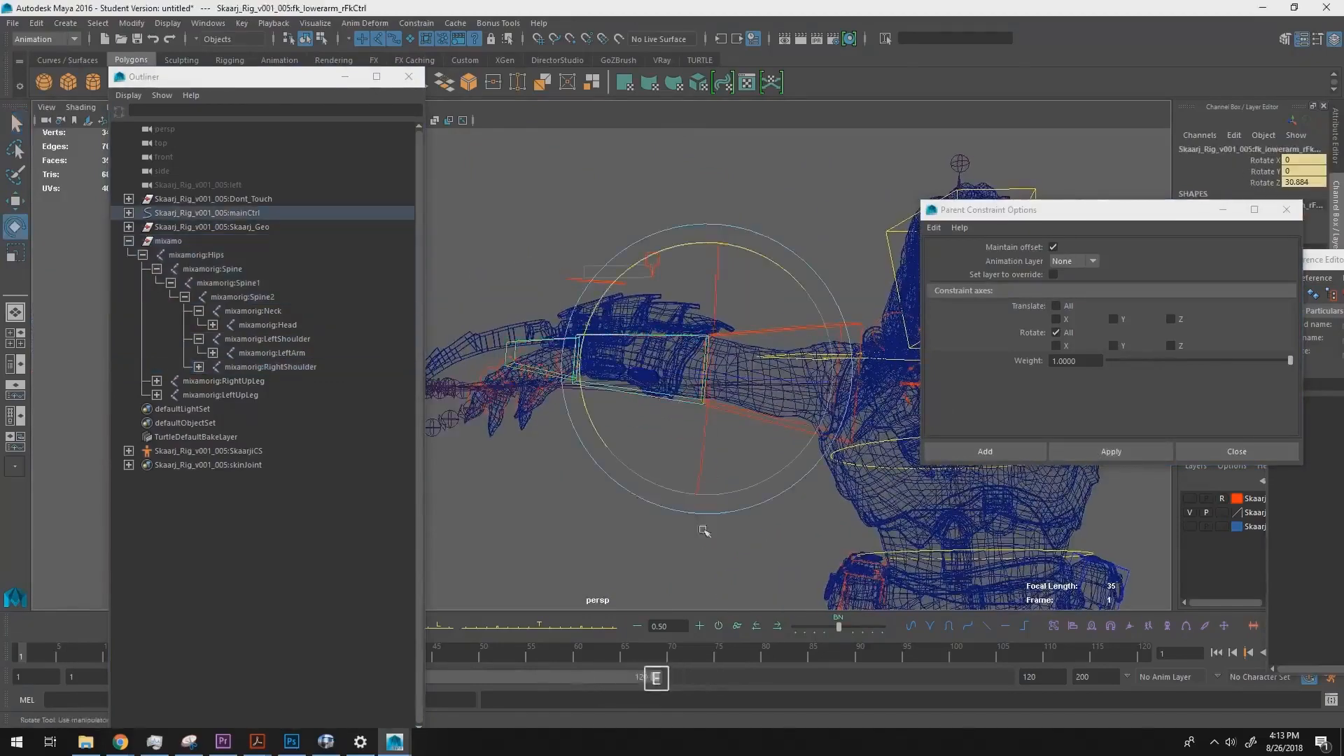
pyautogui.moveTo(600, 439); pyautogui.dragTo(611, 452)
pyautogui.press('q')
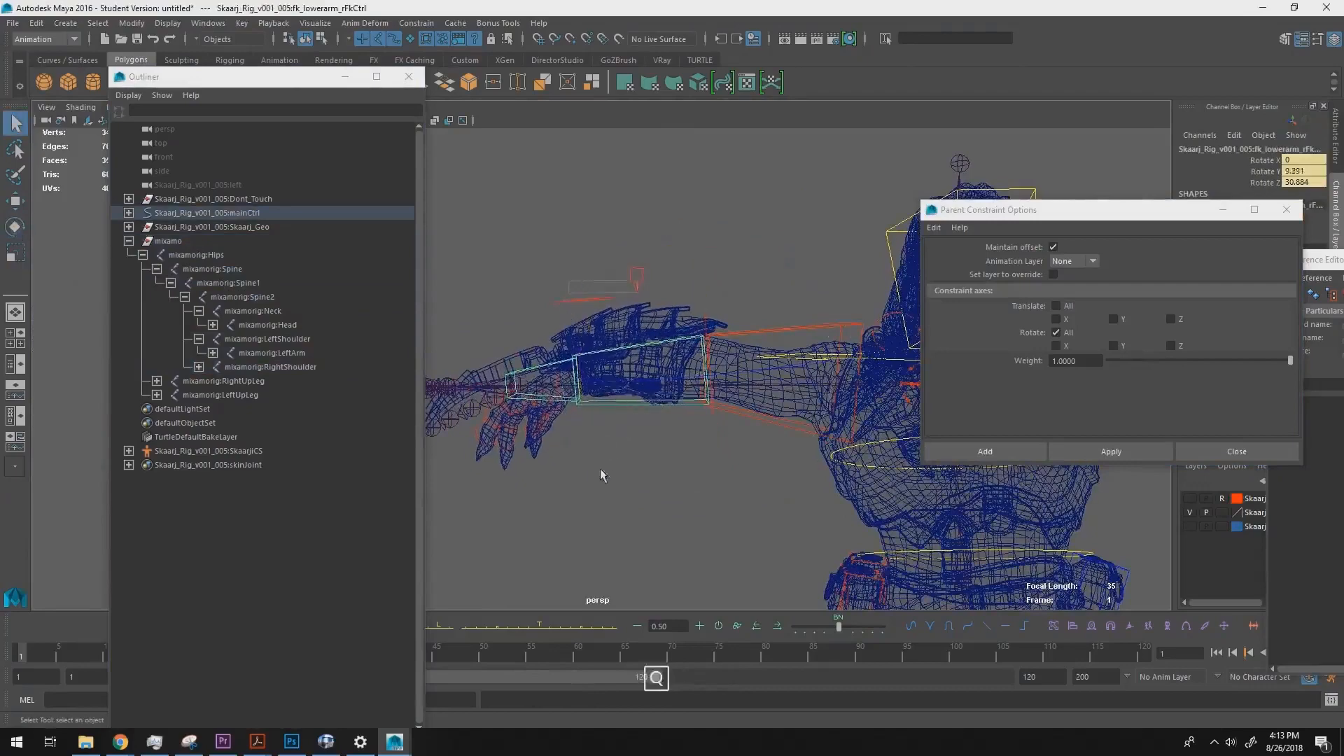
# - Parent-constrain the right lower-arm FK control and the right hand FK control to mixamorig:RightForeArm, rotation only
pyautogui.click(603, 470)
pyautogui.click(660, 385)
pyautogui.keyDown('ctrl'); pyautogui.keyDown('shift'); pyautogui.click(671, 340); pyautogui.keyUp('shift'); pyautogui.keyUp('ctrl')
pyautogui.click(1155, 455)
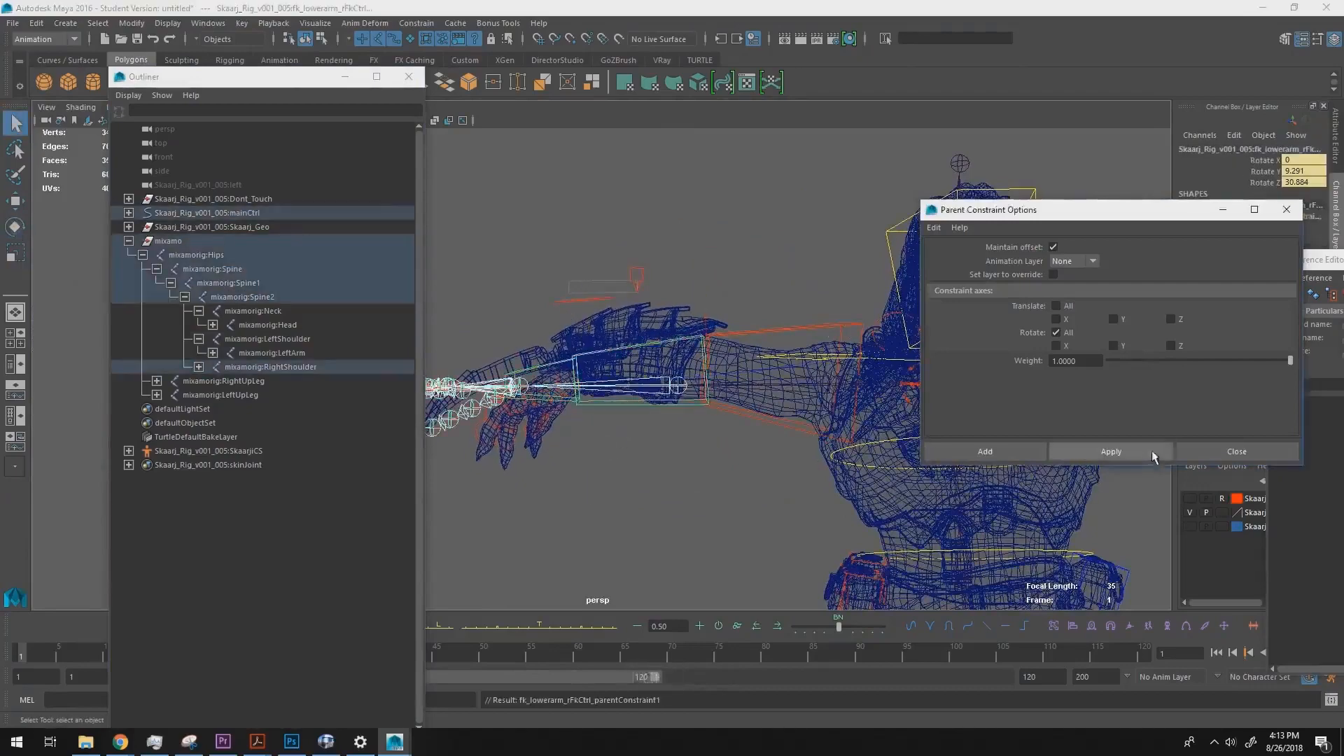
pyautogui.keyDown('alt'); pyautogui.moveTo(702, 404); pyautogui.dragTo(820, 415, button='middle'); pyautogui.keyUp('alt')
pyautogui.keyDown('ctrl'); pyautogui.click(693, 415); pyautogui.keyUp('ctrl')
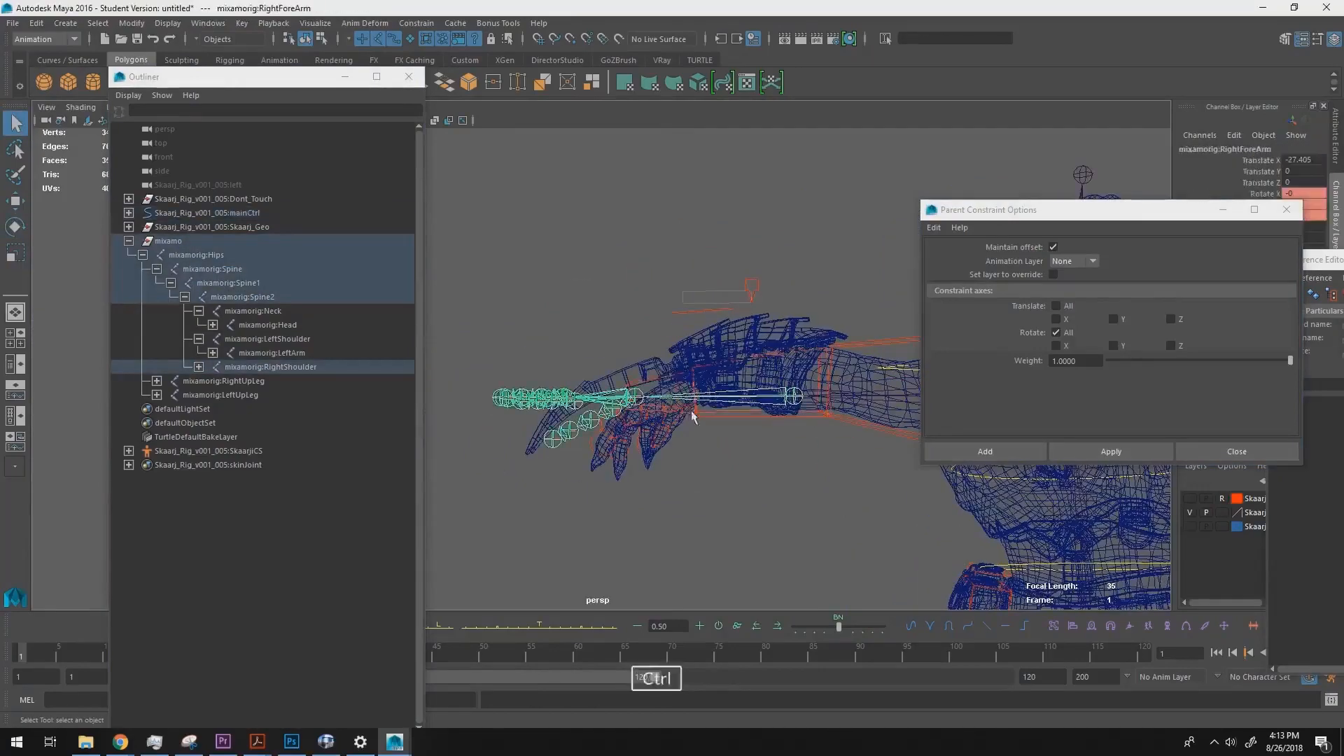
pyautogui.keyDown('ctrl'); pyautogui.keyDown('shift'); pyautogui.click(670, 378); pyautogui.keyUp('shift'); pyautogui.keyUp('ctrl')
pyautogui.click(1130, 458)
pyautogui.keyDown('alt'); pyautogui.moveTo(896, 519); pyautogui.dragTo(788, 409, button='middle'); pyautogui.keyUp('alt')
pyautogui.keyDown('alt'); pyautogui.moveTo(903, 451); pyautogui.dragTo(728, 393, button='right'); pyautogui.keyUp('alt')
pyautogui.keyDown('alt'); pyautogui.moveTo(728, 394); pyautogui.dragTo(644, 366, button='middle'); pyautogui.keyUp('alt')
pyautogui.keyDown('alt'); pyautogui.moveTo(644, 366); pyautogui.dragTo(649, 402); pyautogui.keyUp('alt')
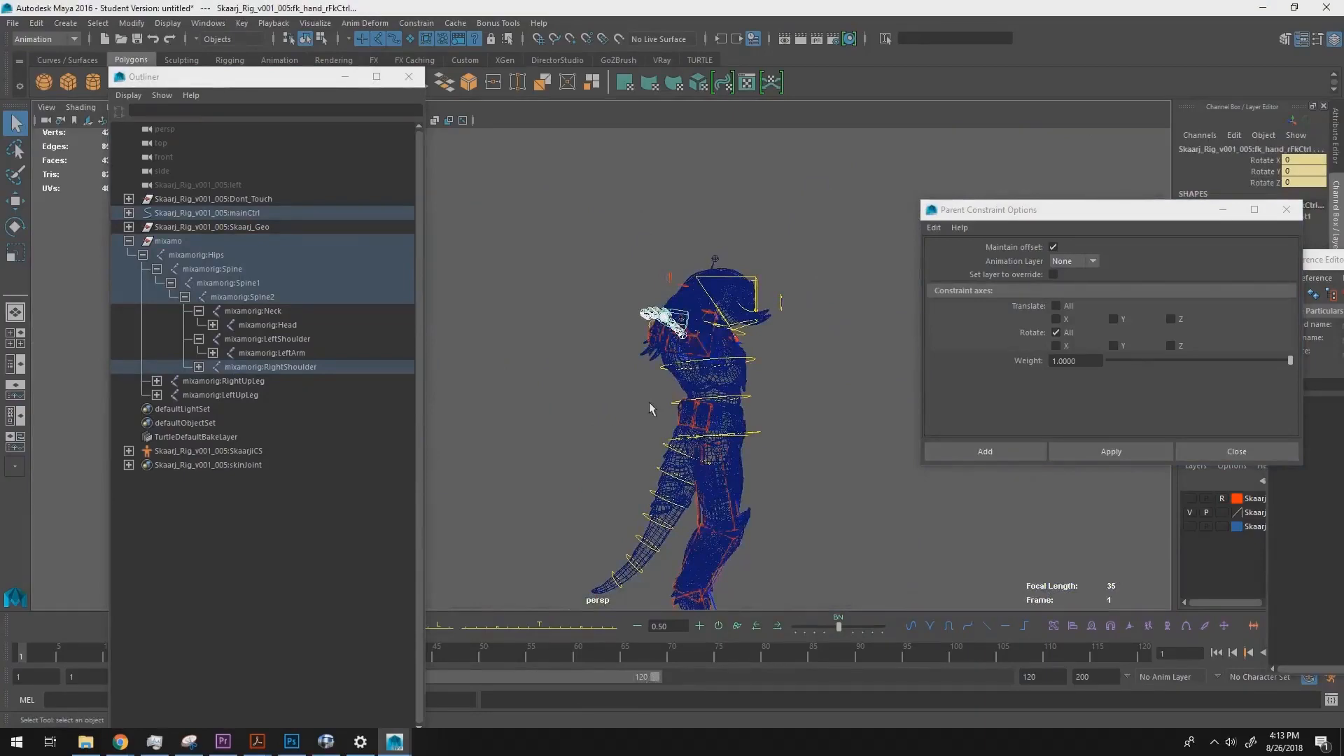
pyautogui.keyDown('alt'); pyautogui.moveTo(649, 402); pyautogui.dragTo(697, 398); pyautogui.keyUp('alt')
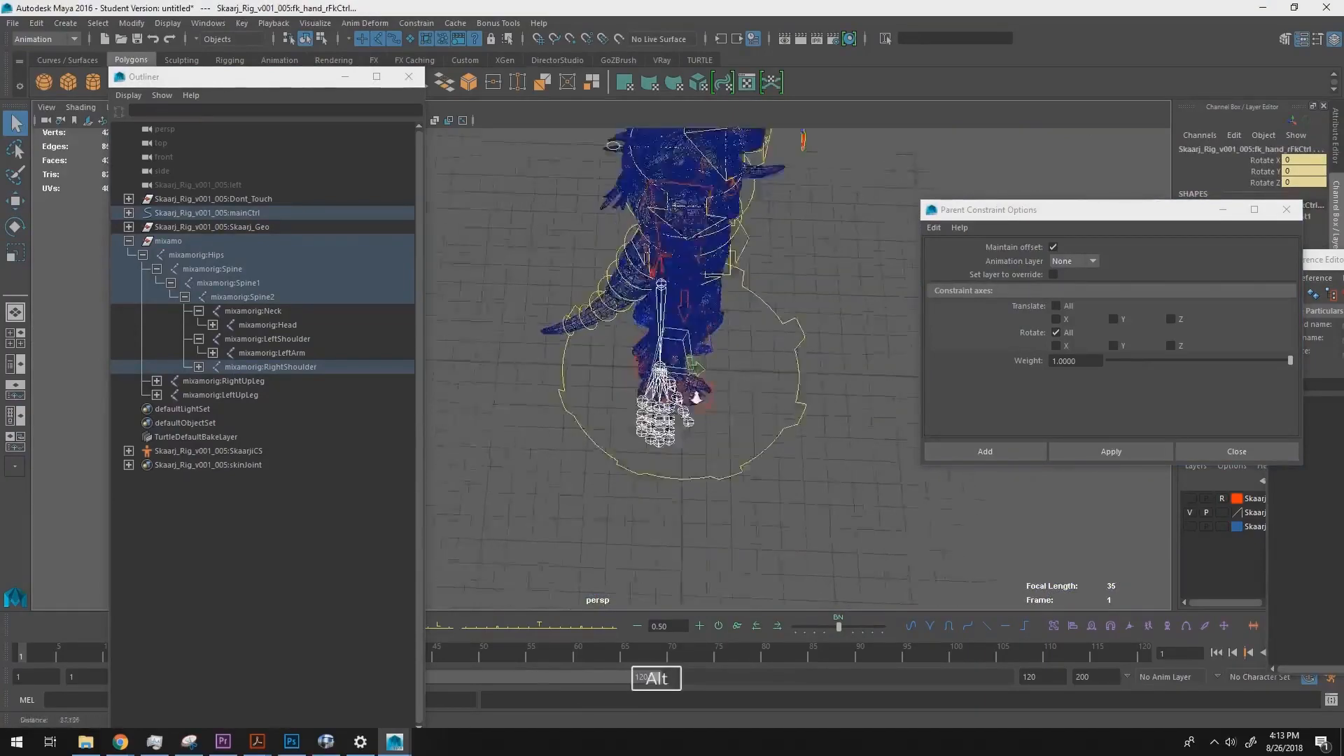
# - Examine the right hand joints and the whole rig from the side, and show the animation layers
pyautogui.keyDown('alt'); pyautogui.moveTo(697, 398); pyautogui.dragTo(808, 449, button='right'); pyautogui.keyUp('alt')
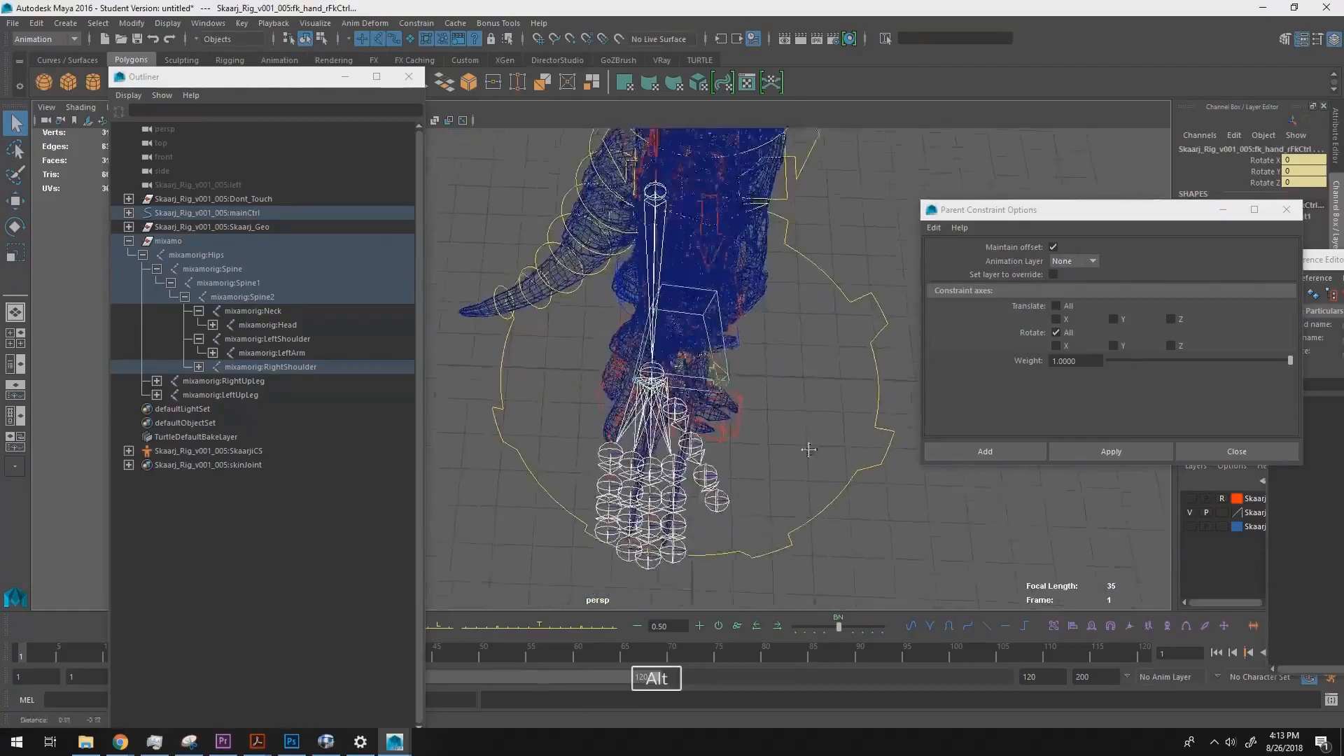
pyautogui.keyDown('alt'); pyautogui.moveTo(808, 449); pyautogui.dragTo(774, 329); pyautogui.keyUp('alt')
pyautogui.keyDown('alt'); pyautogui.moveTo(774, 330); pyautogui.dragTo(551, 311, button='right'); pyautogui.keyUp('alt')
pyautogui.keyDown('alt'); pyautogui.moveTo(693, 423); pyautogui.dragTo(685, 267, button='middle'); pyautogui.keyUp('alt')
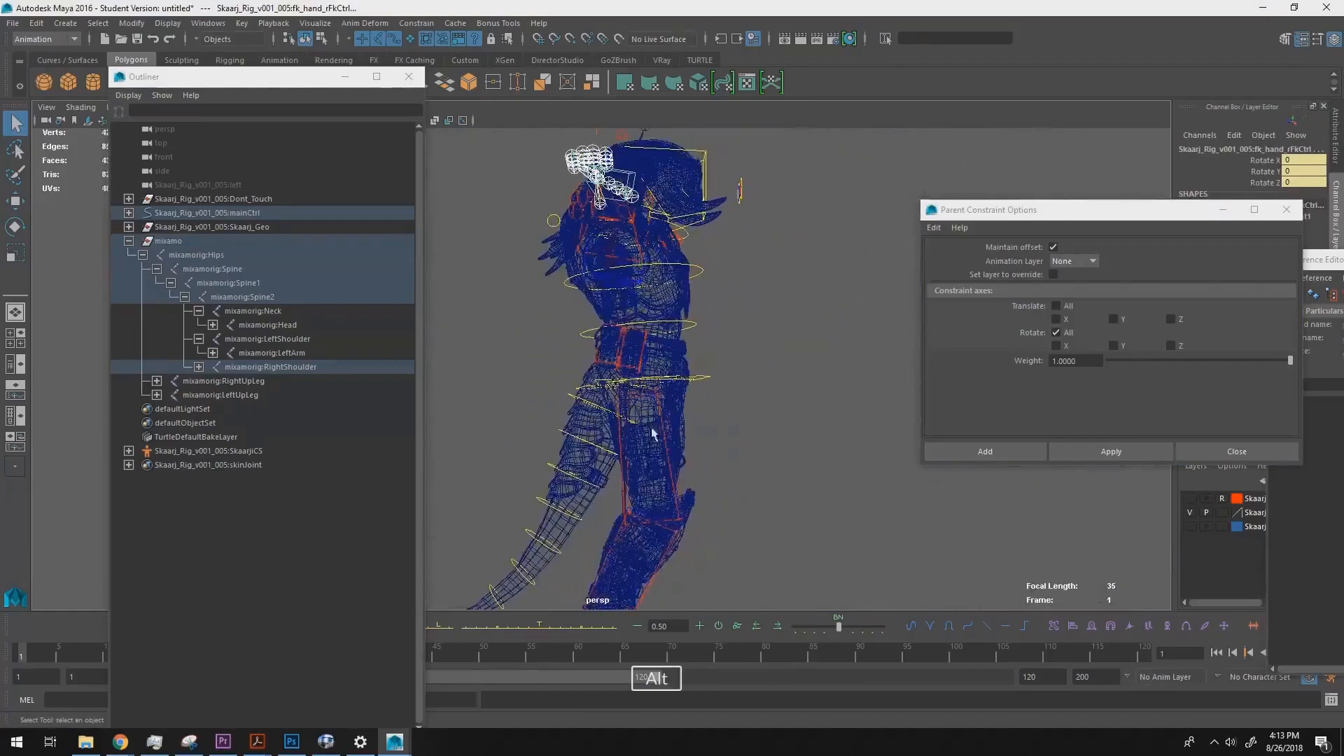
pyautogui.keyDown('alt'); pyautogui.moveTo(606, 485); pyautogui.dragTo(770, 441); pyautogui.keyUp('alt')
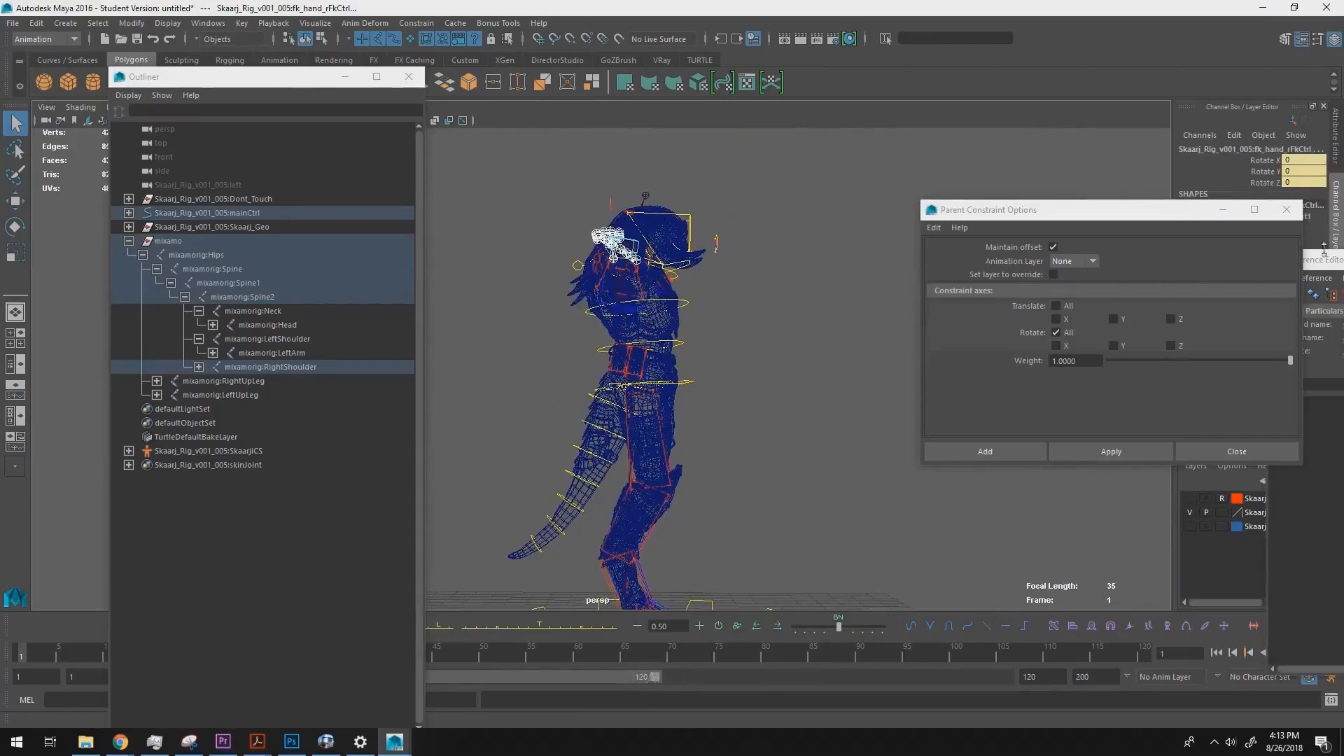
pyautogui.moveTo(1197, 220); pyautogui.dragTo(1109, 161)
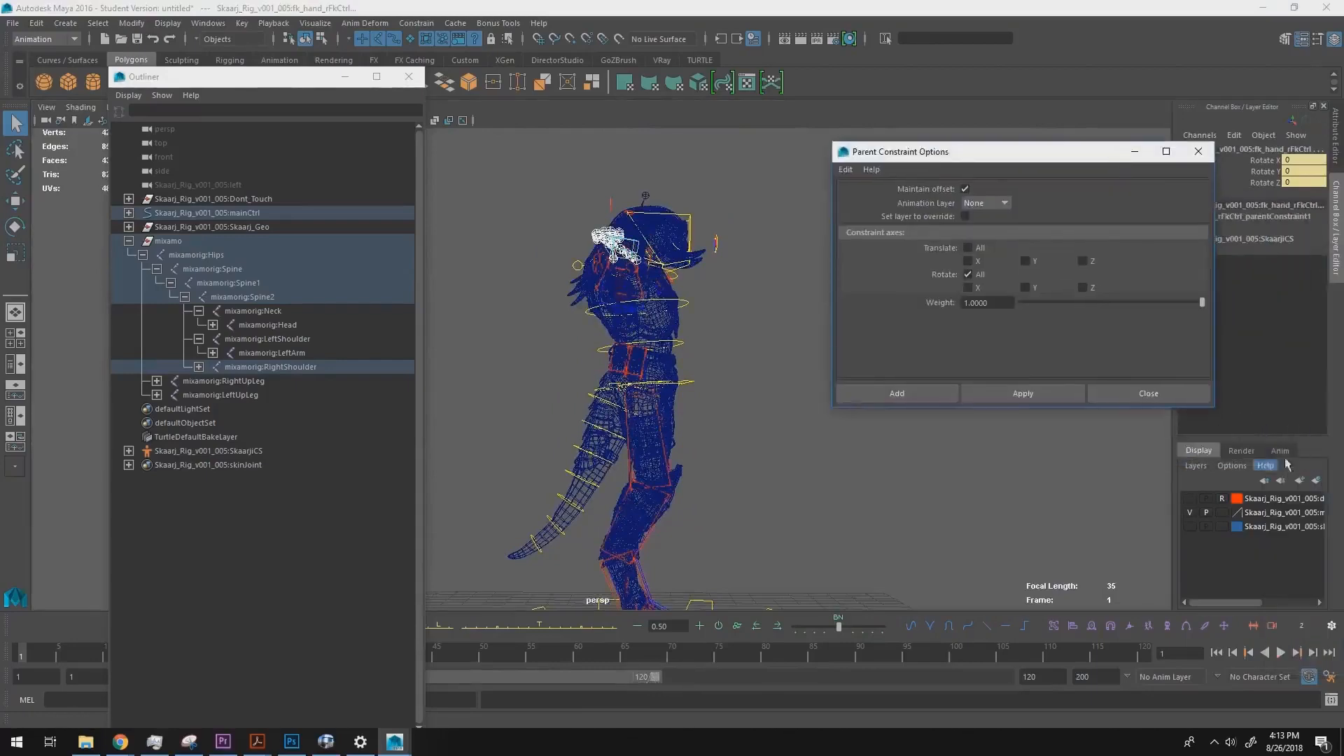
pyautogui.keyDown('alt'); pyautogui.moveTo(658, 364); pyautogui.dragTo(684, 360); pyautogui.keyUp('alt')
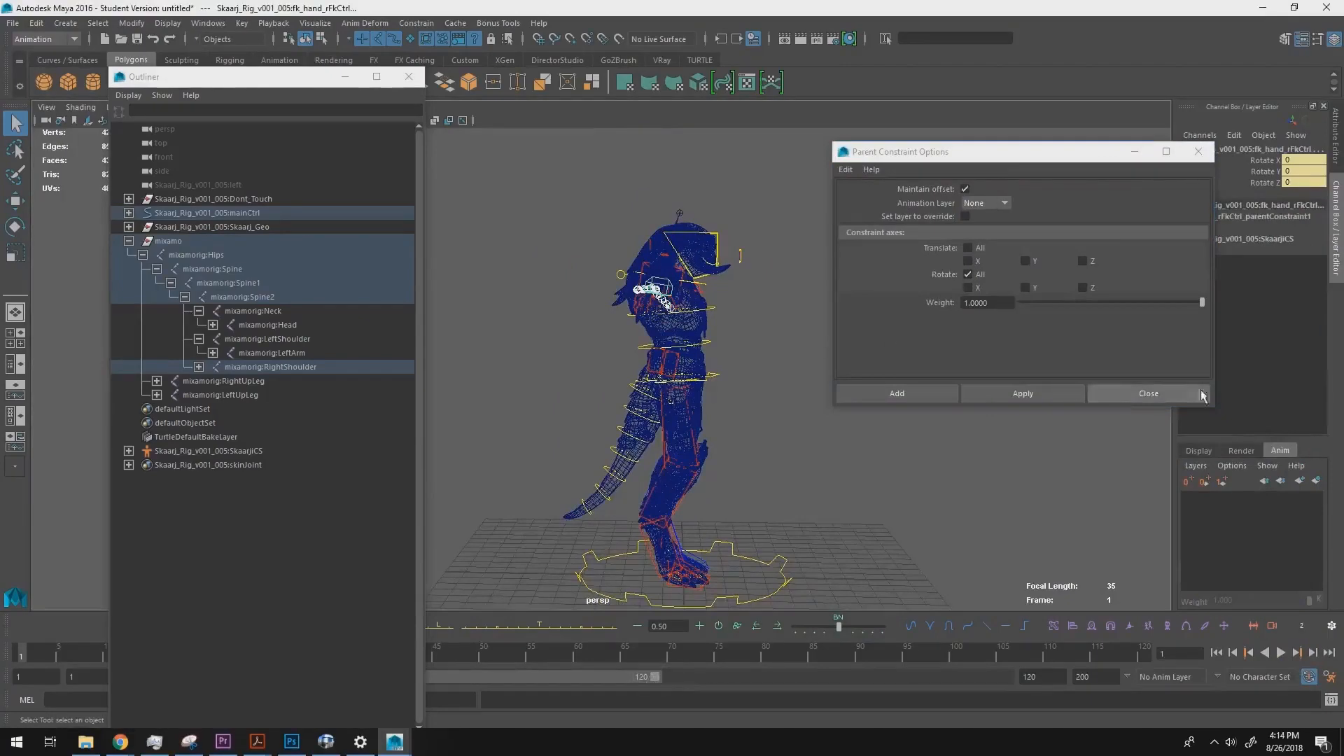
pyautogui.moveTo(980, 154); pyautogui.dragTo(1115, 148)
# - Test the constraints by moving the mixamorig:Hips joint sideways, and undo the move
pyautogui.keyDown('alt'); pyautogui.moveTo(837, 348); pyautogui.dragTo(783, 390, button='right'); pyautogui.keyUp('alt')
pyautogui.keyDown('alt'); pyautogui.moveTo(783, 389); pyautogui.dragTo(503, 387); pyautogui.keyUp('alt')
pyautogui.click(178, 254)
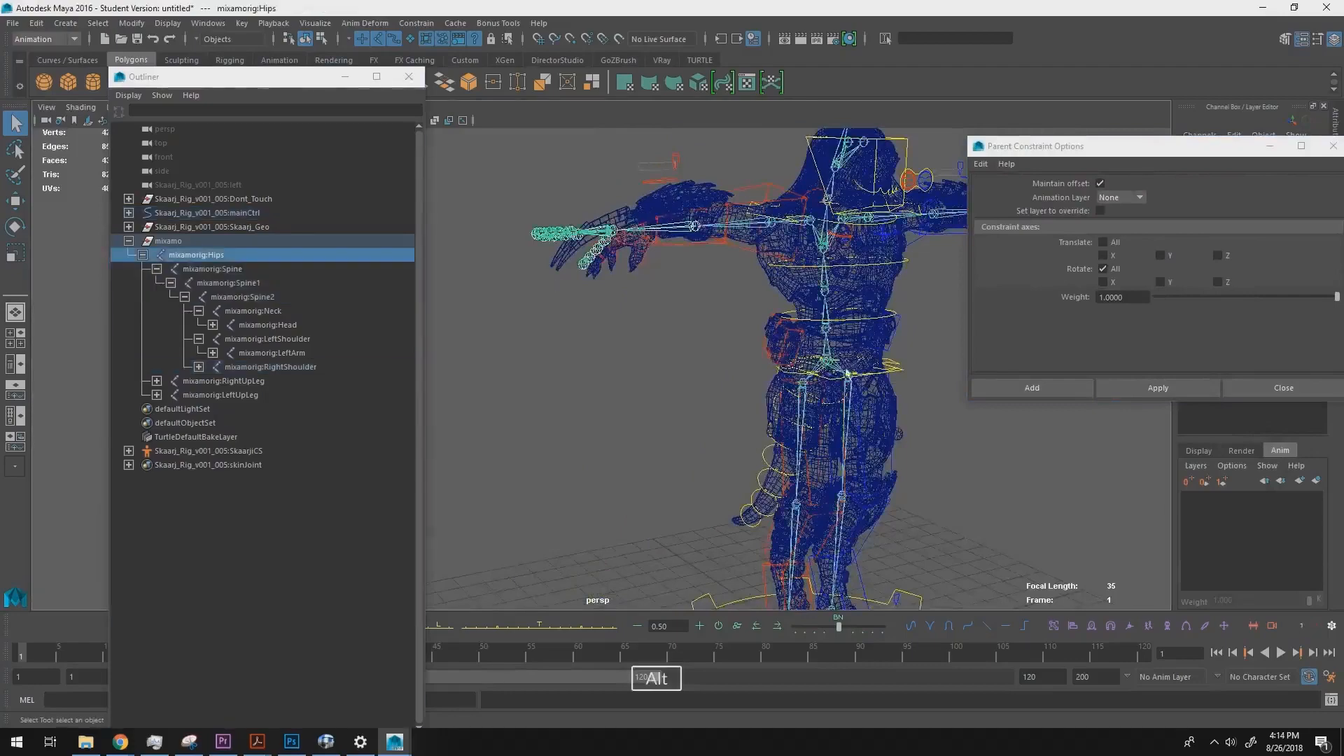
pyautogui.keyDown('alt'); pyautogui.moveTo(868, 364); pyautogui.dragTo(807, 368); pyautogui.keyUp('alt')
pyautogui.press('w')
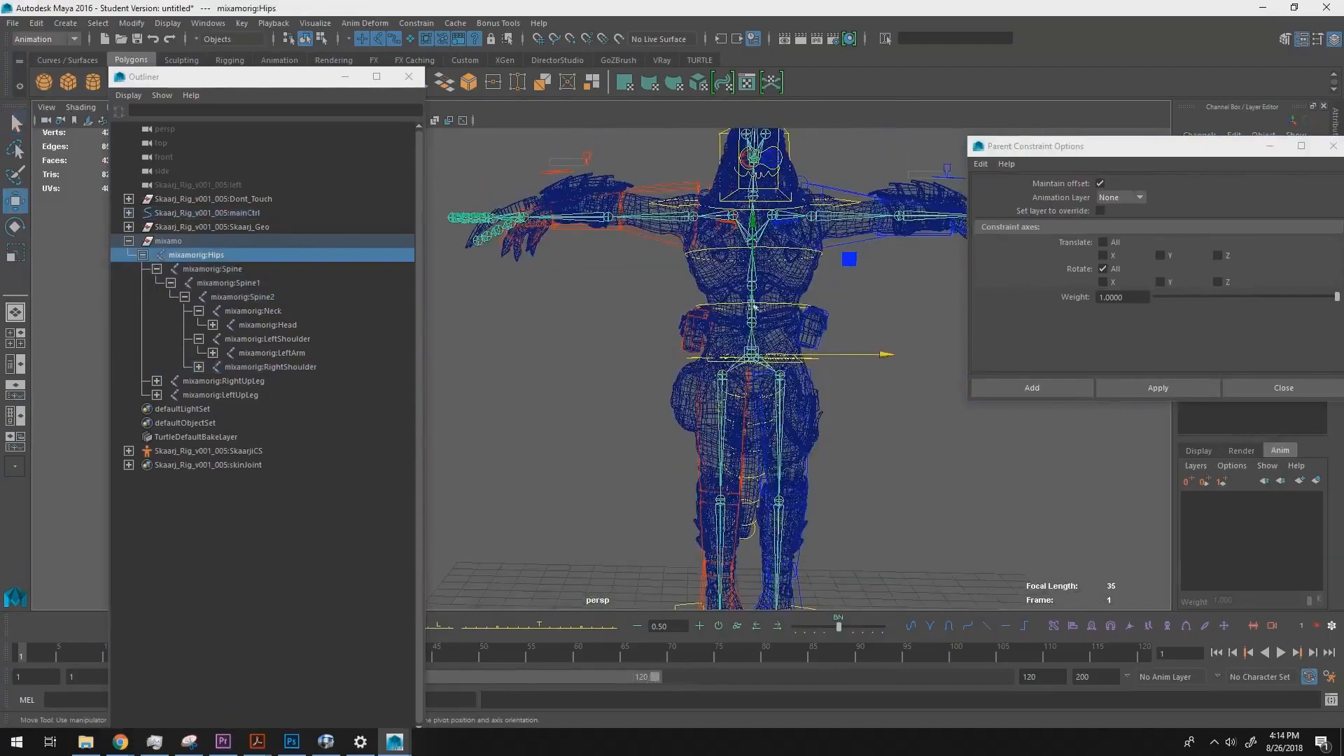
pyautogui.moveTo(888, 359); pyautogui.dragTo(849, 379)
pyautogui.press('z')
pyautogui.press('z')
# - Turn on shaded display and test the constraints by rotating the mixamorig:Spine1 and mixamorig:LeftArm joints, undoing each rotation
pyautogui.press('5')
pyautogui.keyDown('alt'); pyautogui.moveTo(796, 445); pyautogui.dragTo(653, 420, button='right'); pyautogui.keyUp('alt')
pyautogui.click(246, 284)
pyautogui.press('e')
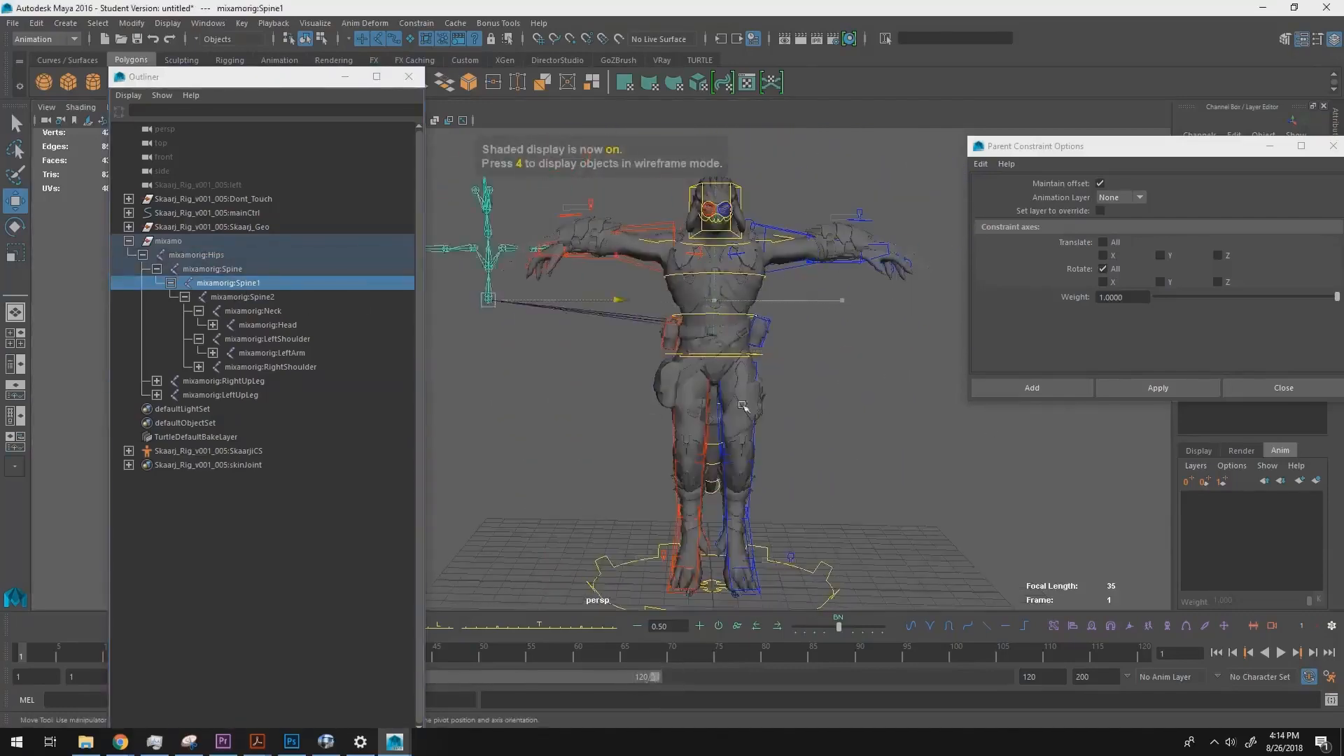
pyautogui.moveTo(715, 279); pyautogui.dragTo(760, 382)
pyautogui.click(271, 354)
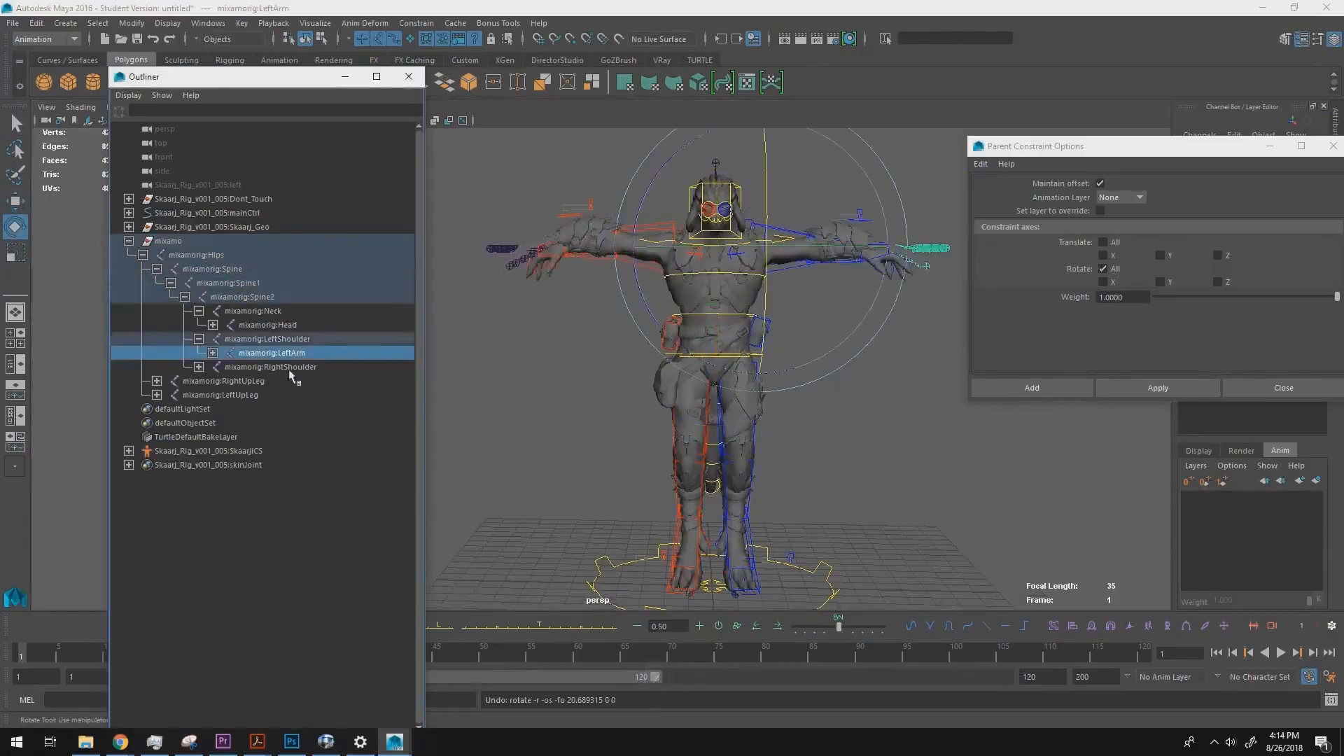
pyautogui.moveTo(955, 425); pyautogui.dragTo(901, 469, button='middle')
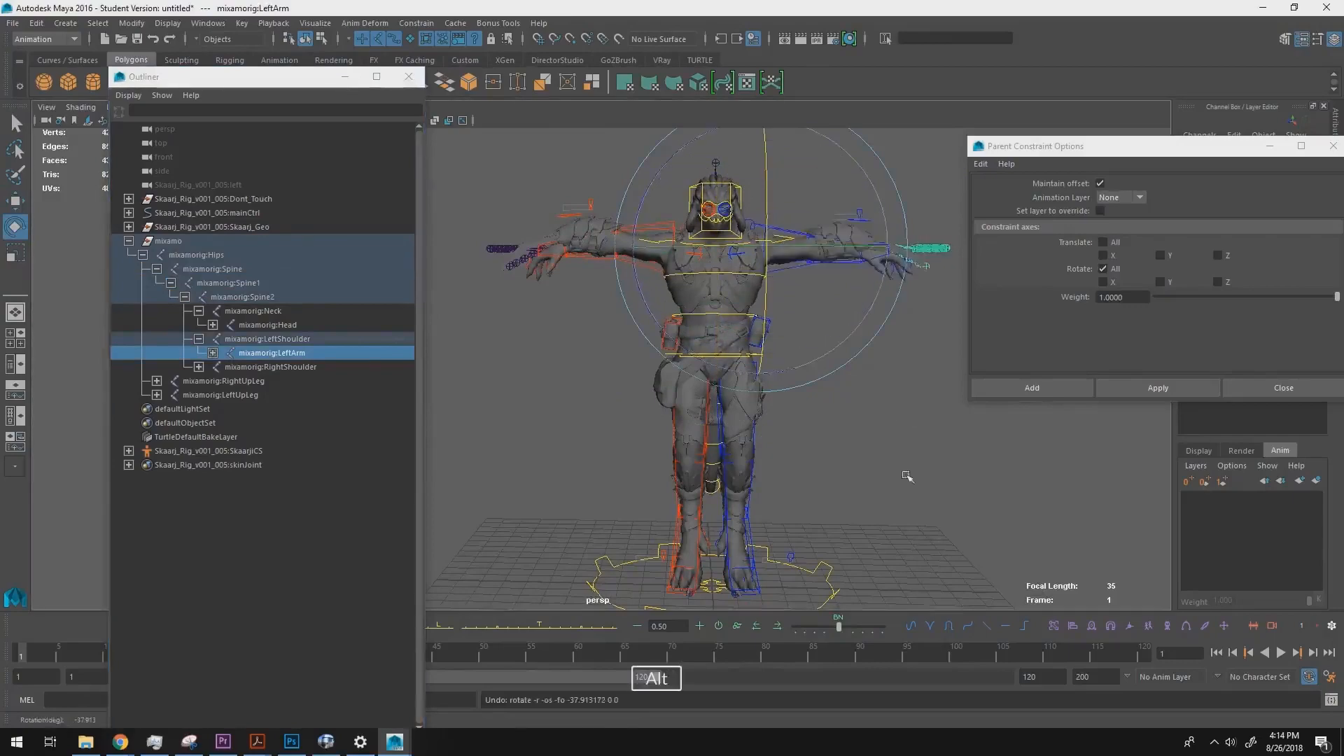
# - Deselect the left arm joint and look over the shaded rig in its T-pose
pyautogui.keyDown('alt'); pyautogui.moveTo(903, 471); pyautogui.dragTo(963, 509); pyautogui.keyUp('alt')
pyautogui.keyDown('alt'); pyautogui.moveTo(963, 509); pyautogui.dragTo(894, 483, button='right'); pyautogui.keyUp('alt')
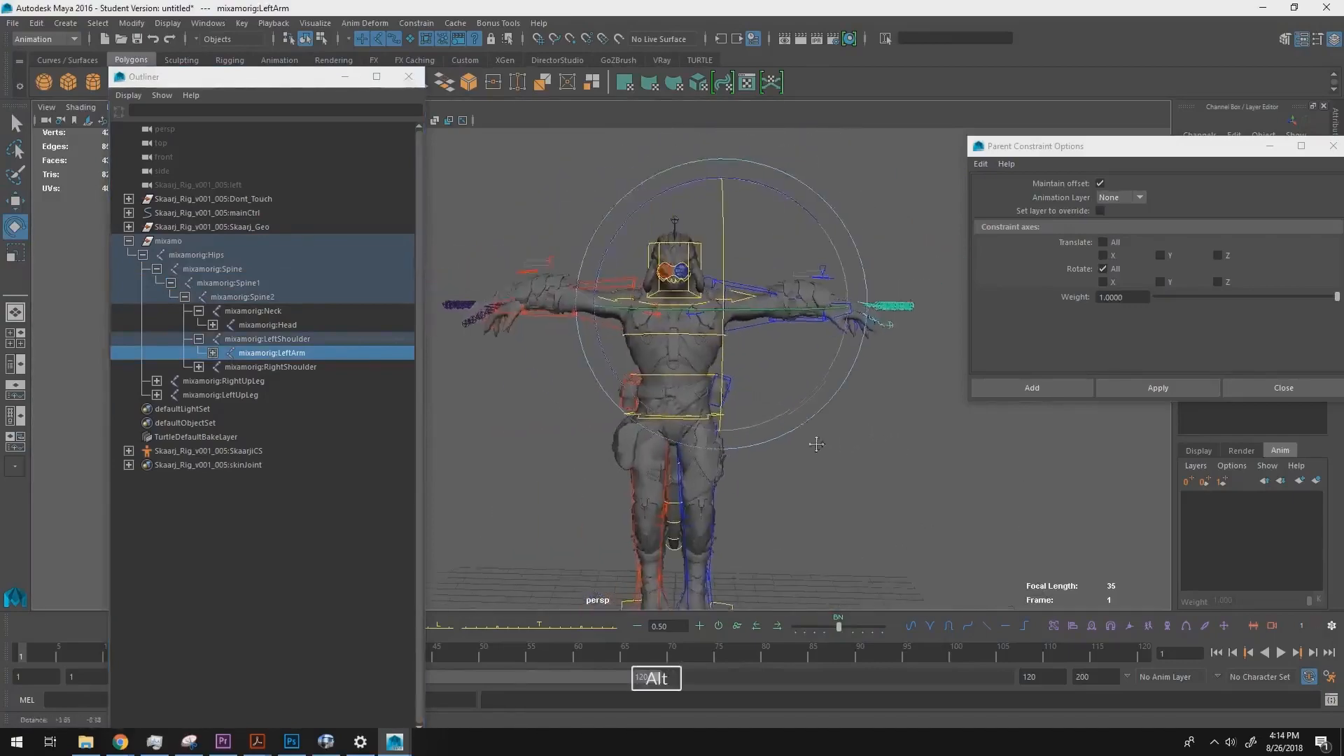
pyautogui.press('q')
pyautogui.click(894, 474)
pyautogui.keyDown('alt'); pyautogui.moveTo(894, 474); pyautogui.dragTo(879, 474); pyautogui.keyUp('alt')
pyautogui.keyDown('alt'); pyautogui.moveTo(879, 474); pyautogui.dragTo(700, 466, button='right'); pyautogui.keyUp('alt')
pyautogui.keyDown('alt'); pyautogui.moveTo(700, 465); pyautogui.dragTo(660, 505, button='middle'); pyautogui.keyUp('alt')
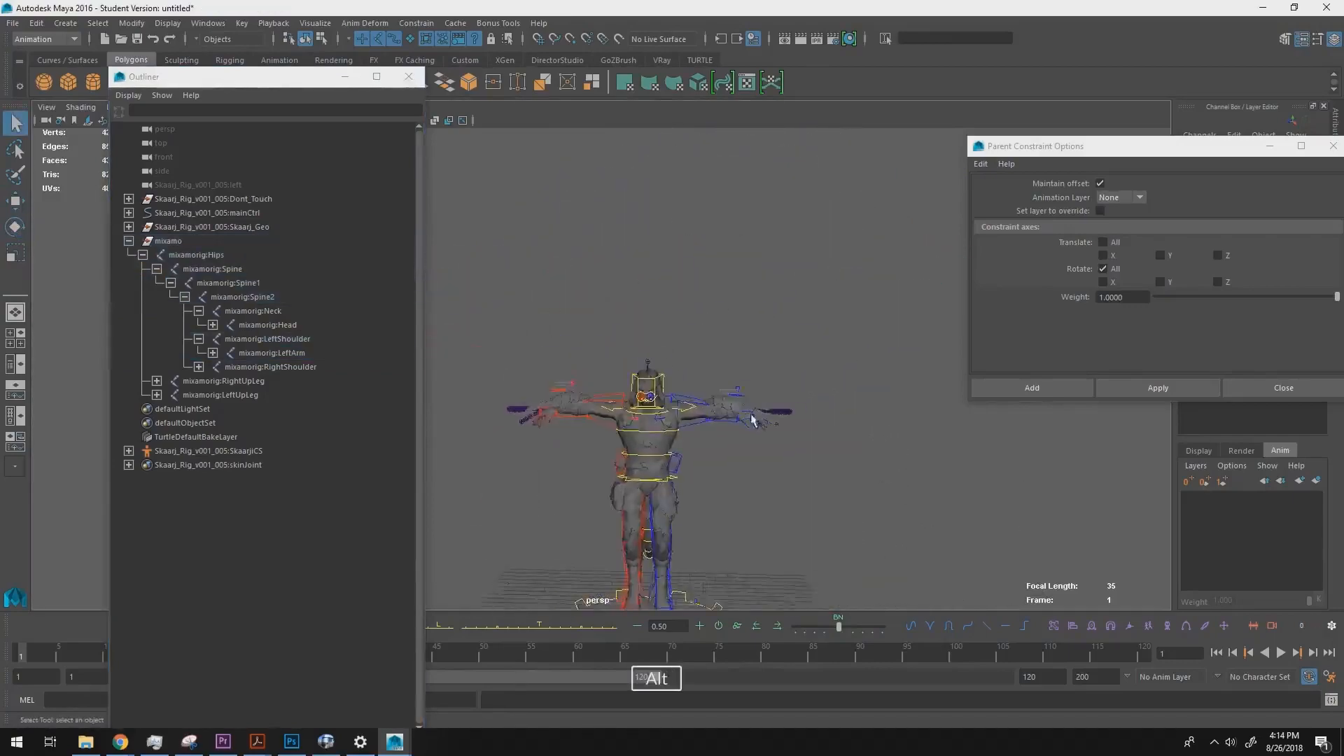
pyautogui.keyDown('alt'); pyautogui.moveTo(659, 506); pyautogui.dragTo(851, 455, button='right'); pyautogui.keyUp('alt')
pyautogui.keyDown('alt'); pyautogui.moveTo(850, 455); pyautogui.dragTo(744, 384, button='middle'); pyautogui.keyUp('alt')
# - Switch to RV, scrub through the 102-002_comp_v005 cockpit shot to review the creature's performance, and return to Maya
pyautogui.hotkey('alt', 'Tab')
pyautogui.hotkey('alt', 'Tab')
pyautogui.press('space')
pyautogui.moveTo(813, 393); pyautogui.dragTo(1192, 455)
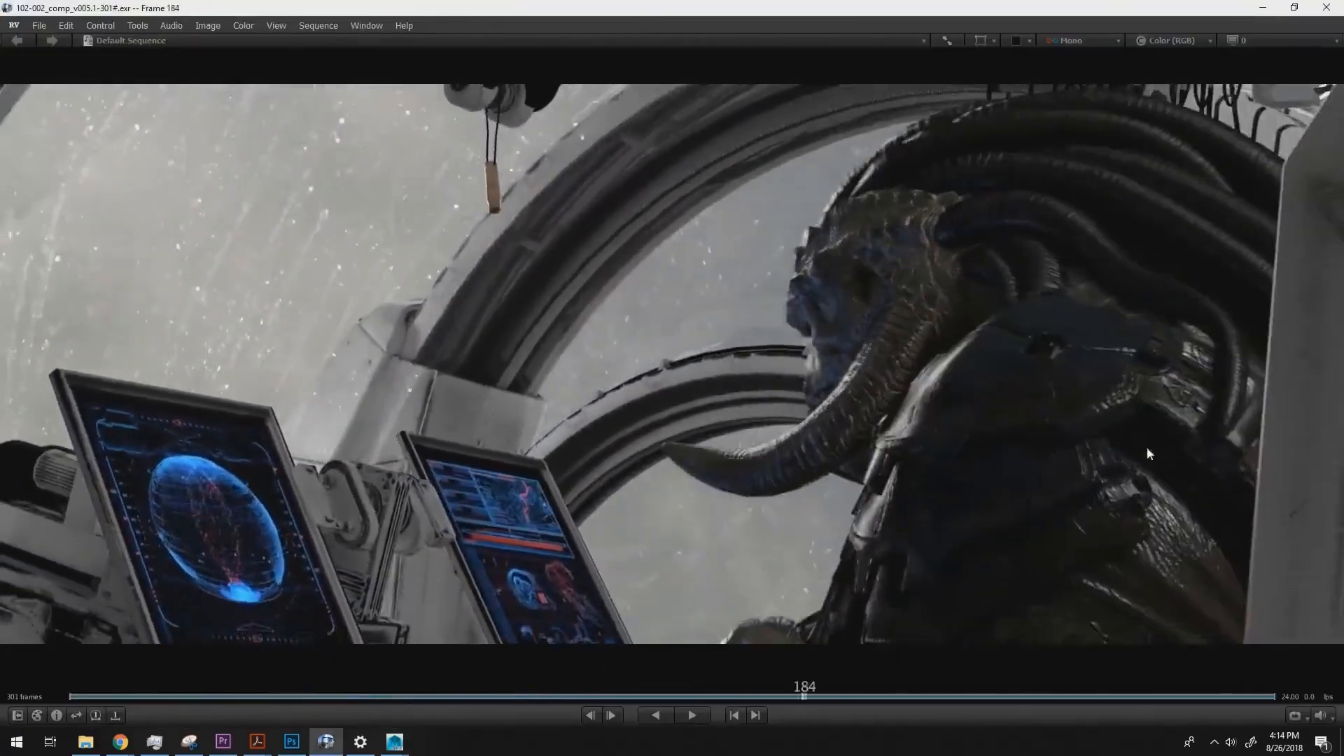
pyautogui.moveTo(770, 419); pyautogui.dragTo(1336, 467)
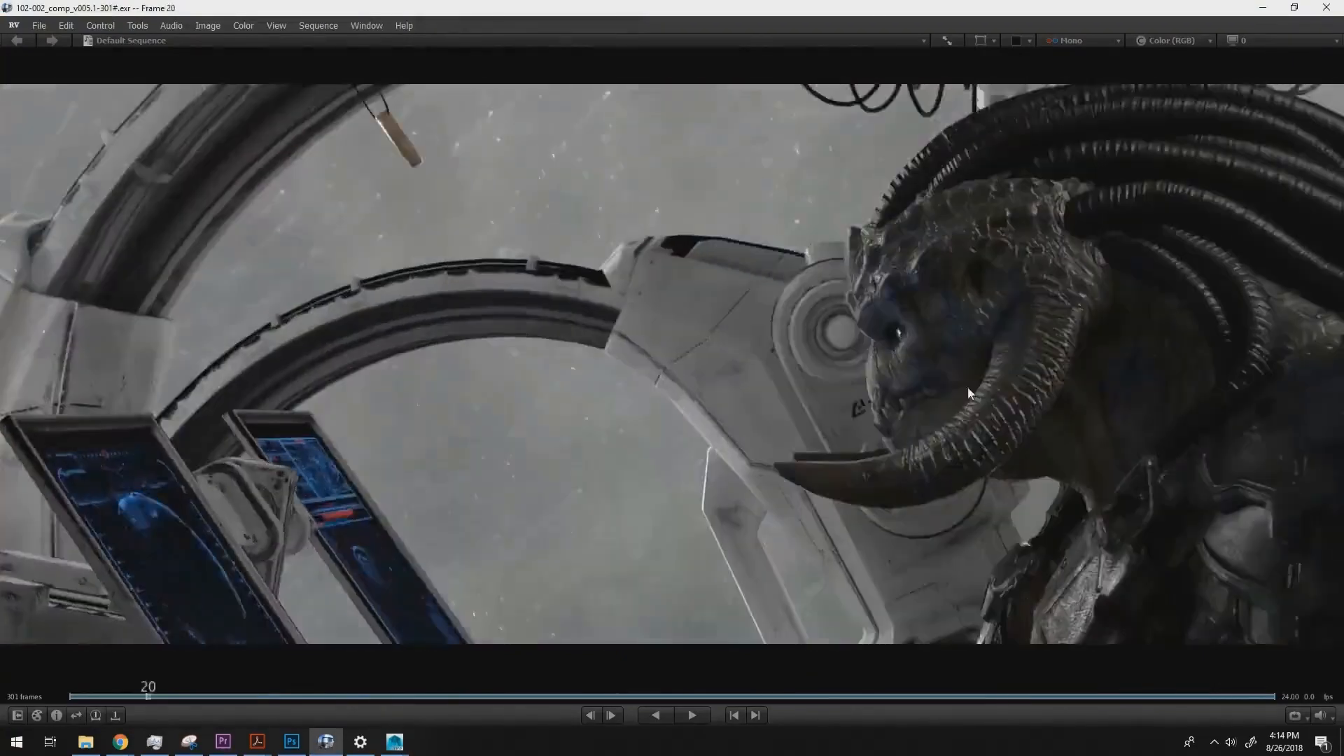
pyautogui.hotkey('alt', 'Tab')
pyautogui.keyDown('alt'); pyautogui.moveTo(662, 484); pyautogui.dragTo(721, 315); pyautogui.keyUp('alt')
pyautogui.keyDown('alt'); pyautogui.moveTo(499, 286); pyautogui.dragTo(537, 247, button='middle'); pyautogui.keyUp('alt')
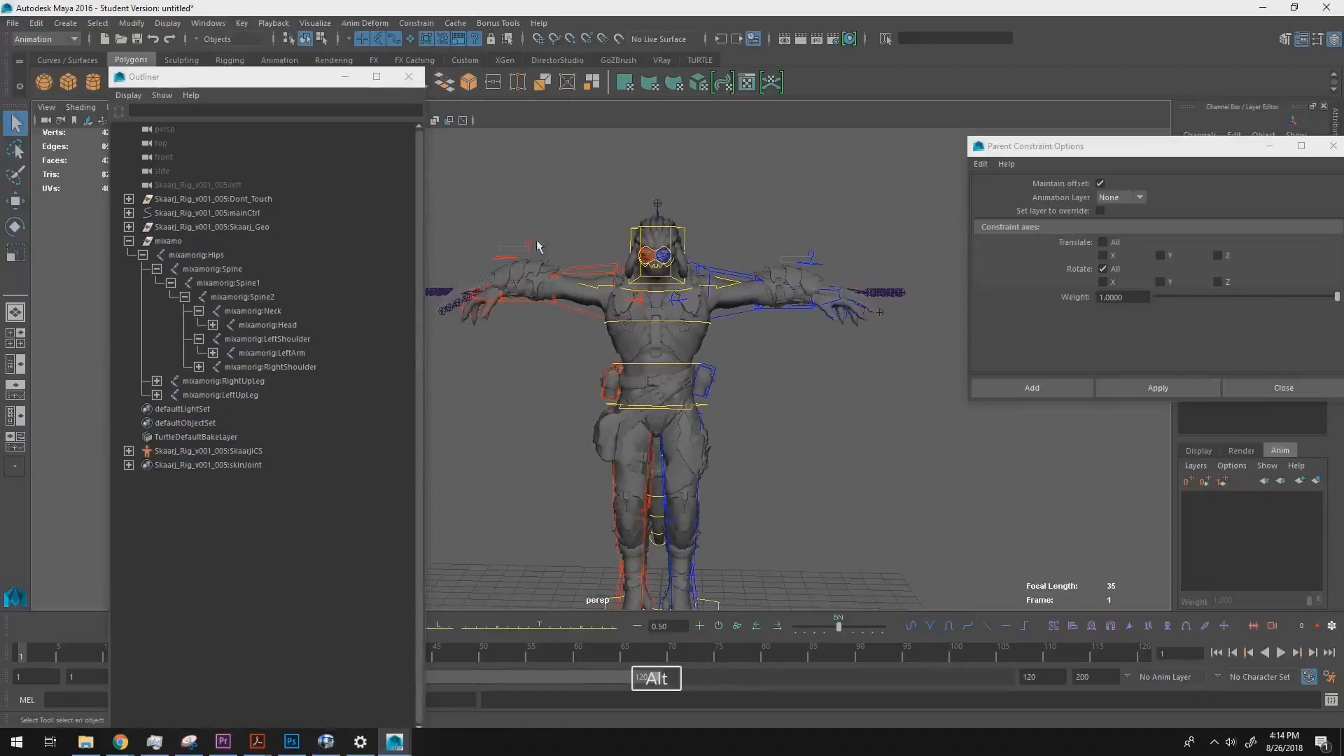
pyautogui.click(10, 23)
pyautogui.keyDown('alt'); pyautogui.moveTo(681, 243); pyautogui.dragTo(700, 229, button='middle'); pyautogui.keyUp('alt')
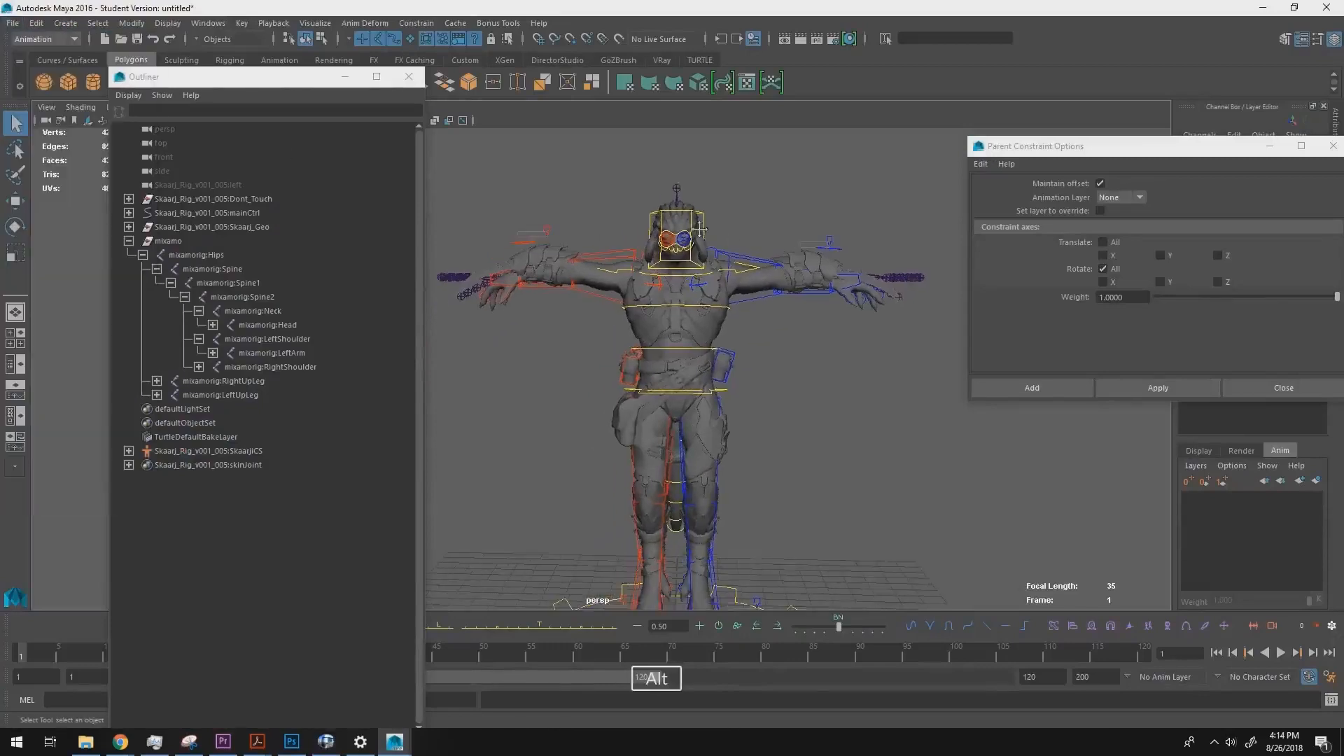
pyautogui.keyDown('alt'); pyautogui.moveTo(701, 229); pyautogui.dragTo(713, 264, button='right'); pyautogui.keyUp('alt')
pyautogui.keyDown('alt'); pyautogui.moveTo(713, 264); pyautogui.dragTo(701, 214, button='middle'); pyautogui.keyUp('alt')
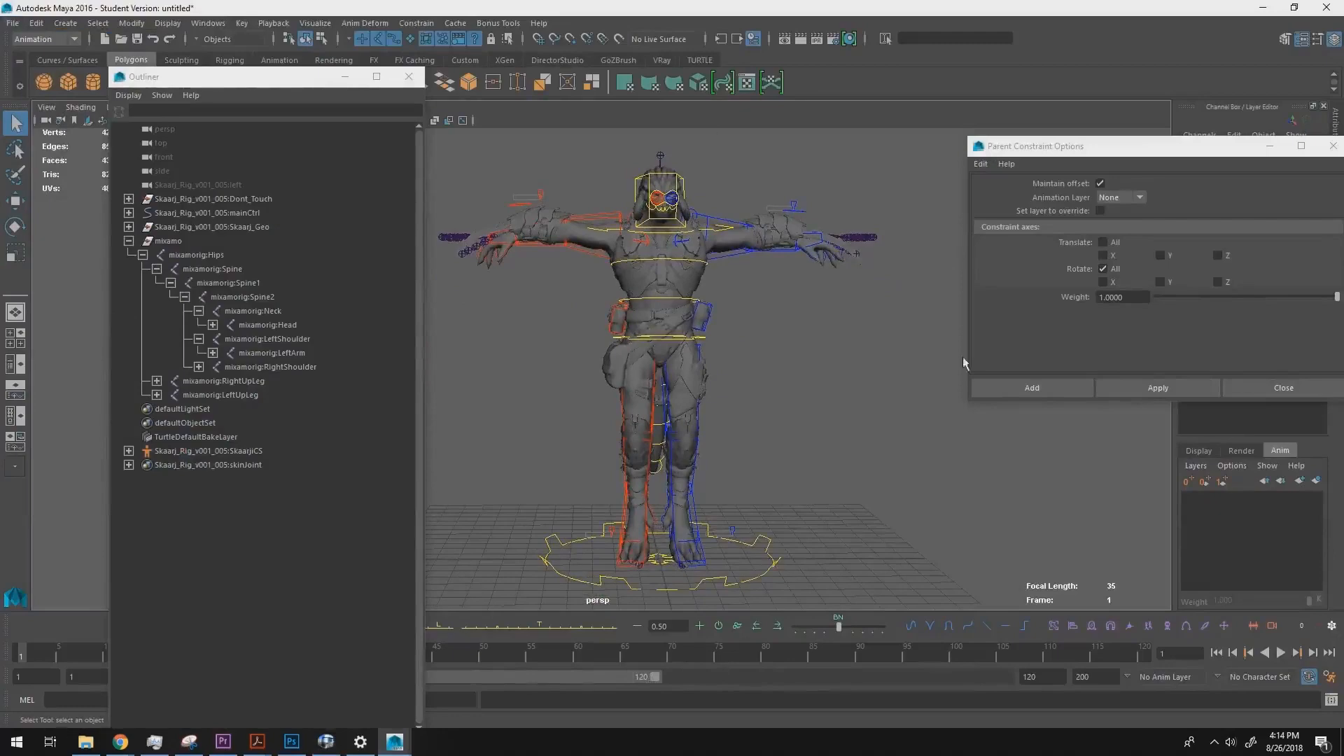
pyautogui.keyDown('alt'); pyautogui.moveTo(724, 343); pyautogui.dragTo(832, 327); pyautogui.keyUp('alt')
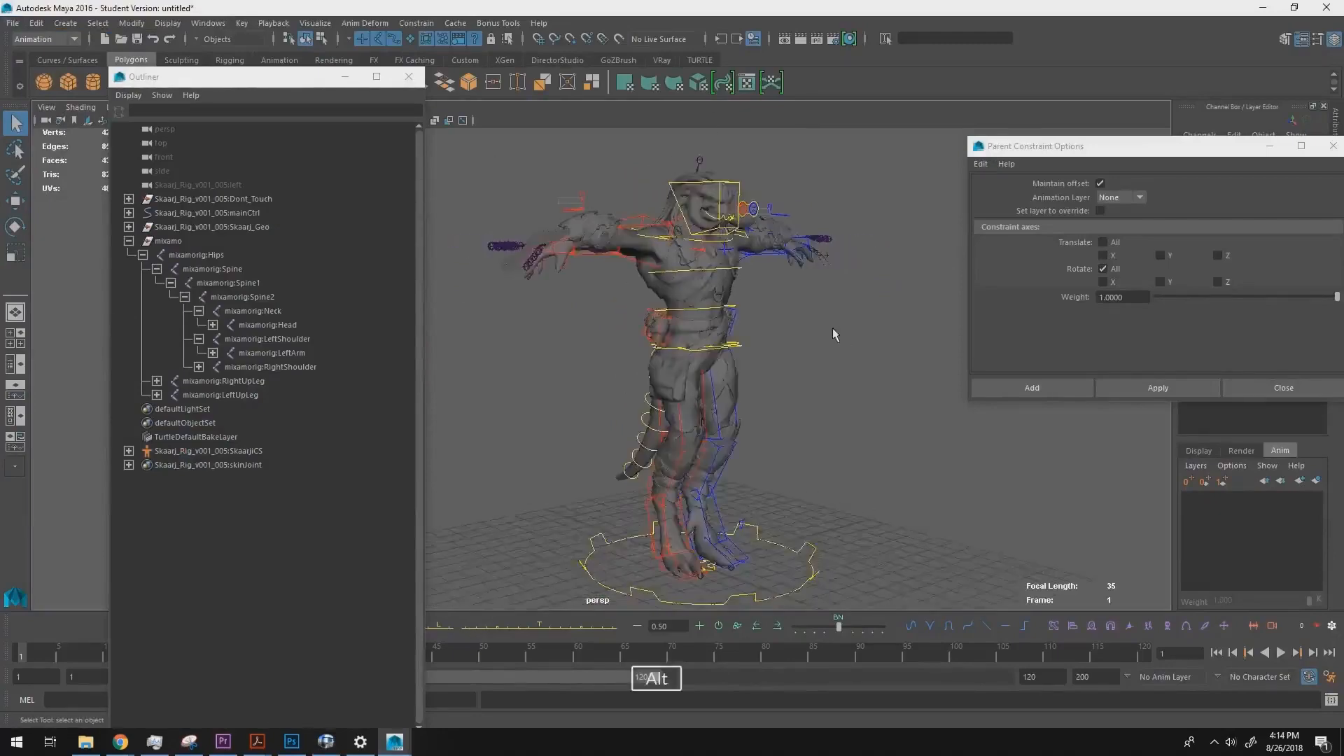
pyautogui.hotkey('alt', 'Tab')
pyautogui.hotkey('alt', 'shift', 'Tab')
# - Import Typing.fbx from the _mocap folder into the scene
pyautogui.click(11, 23)
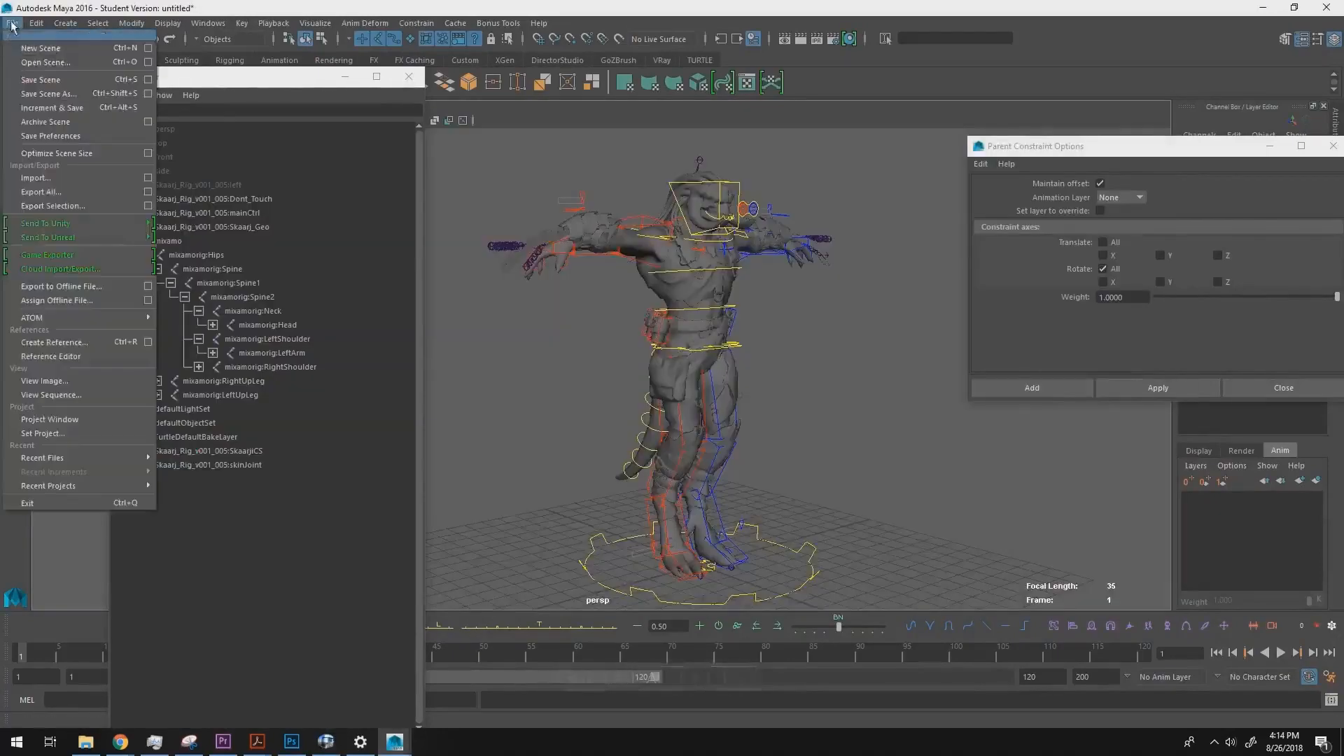
pyautogui.click(75, 180)
pyautogui.moveTo(305, 101); pyautogui.dragTo(364, 103)
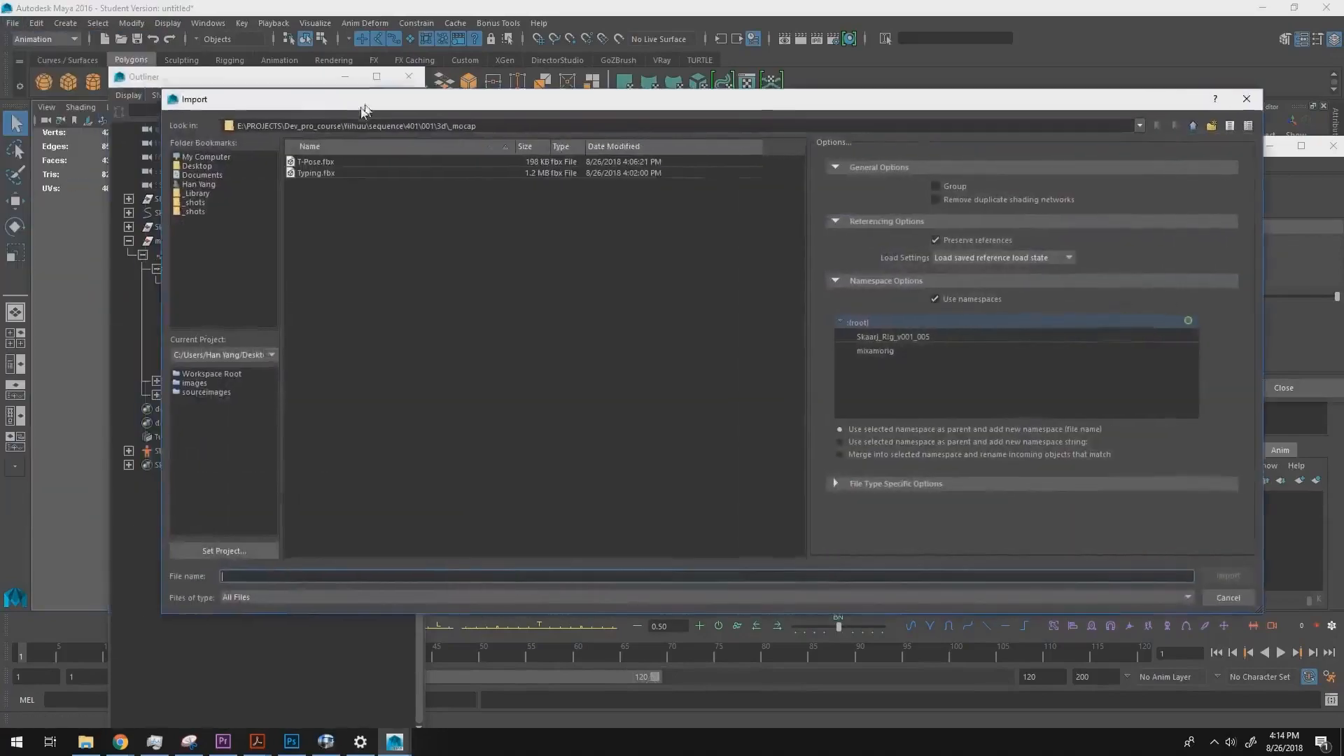
pyautogui.click(308, 175)
pyautogui.moveTo(455, 102); pyautogui.dragTo(587, 88)
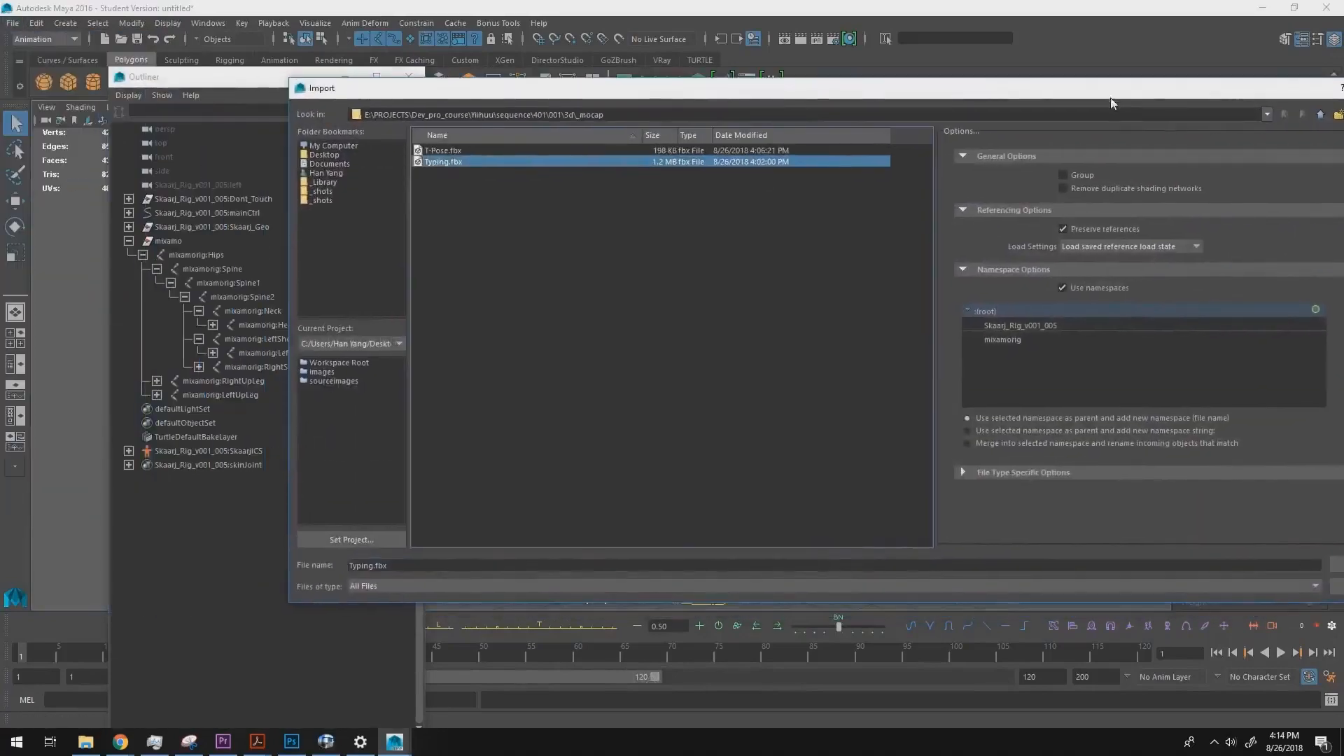
pyautogui.moveTo(1112, 102); pyautogui.dragTo(920, 125)
pyautogui.moveTo(1022, 116); pyautogui.dragTo(1053, 420)
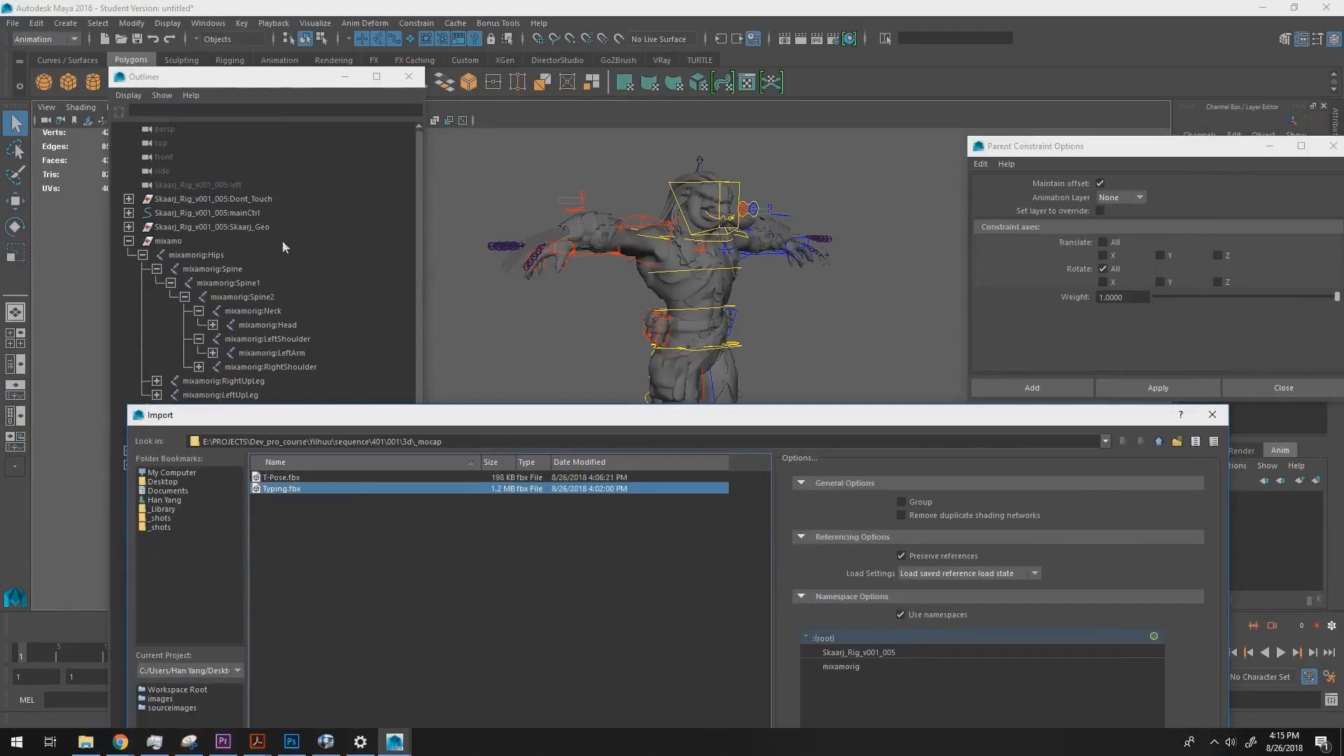
pyautogui.moveTo(885, 425); pyautogui.dragTo(972, 170)
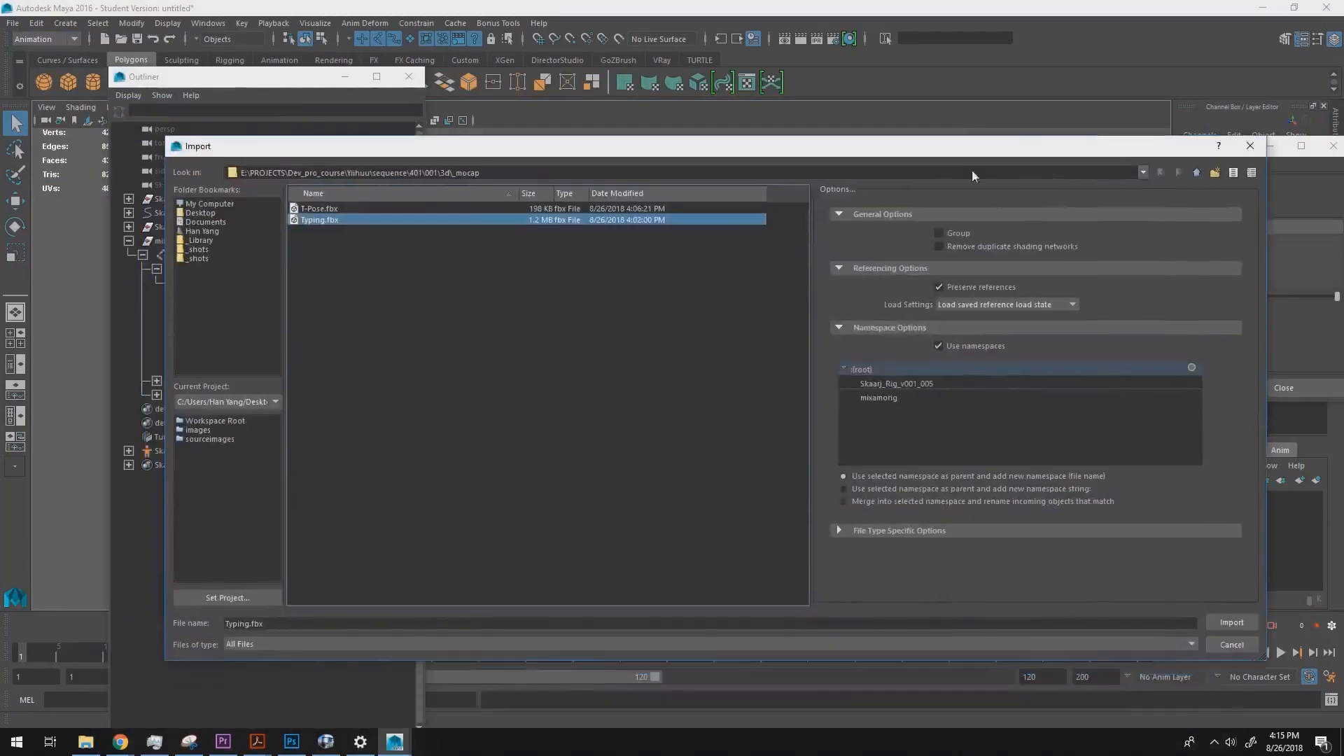
pyautogui.click(1232, 622)
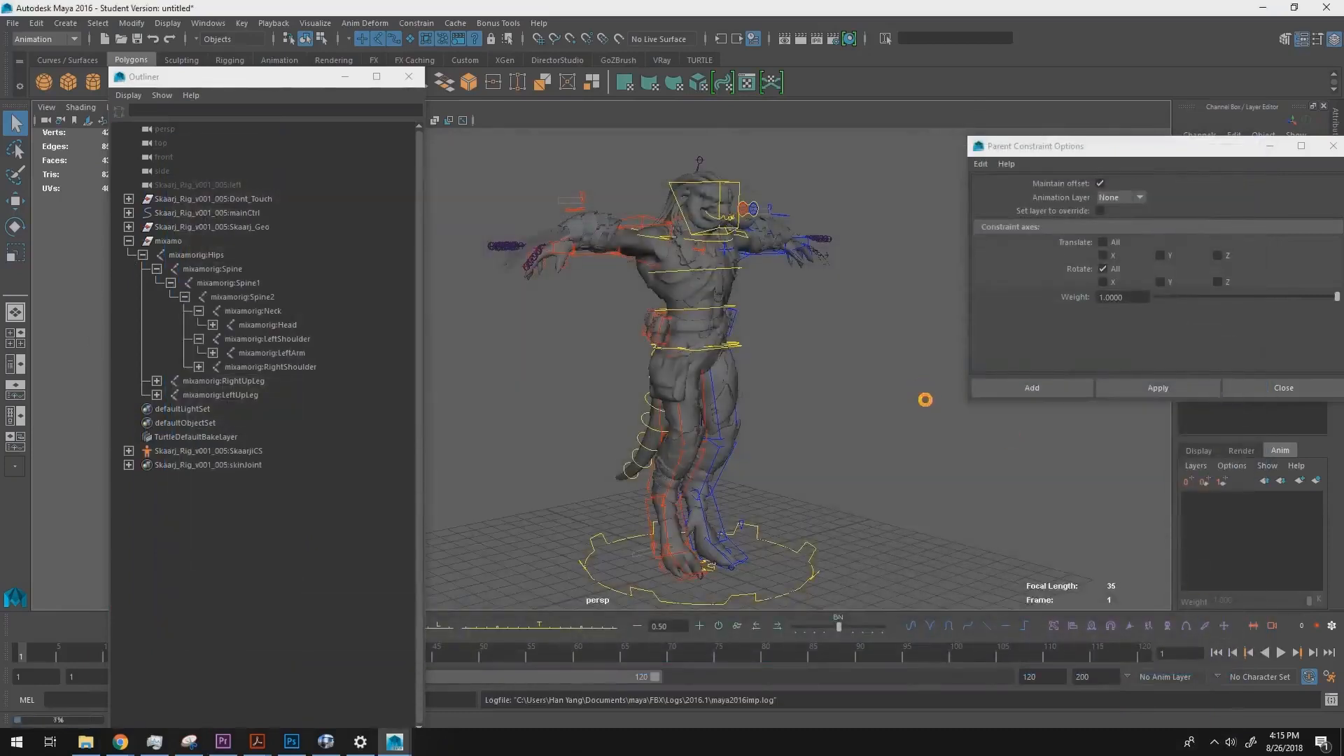